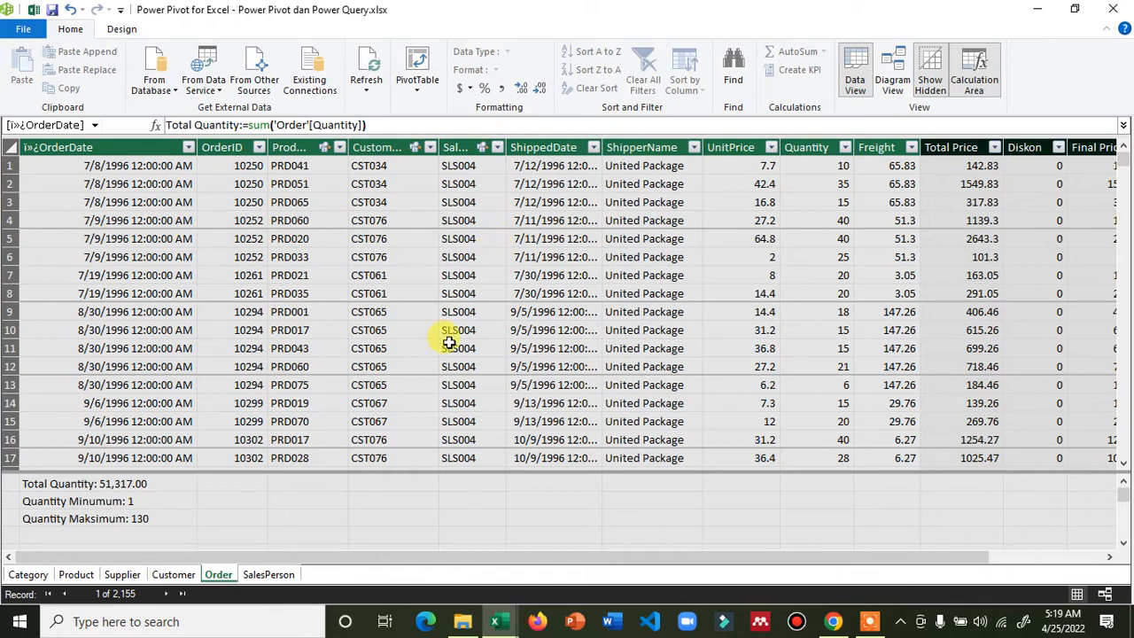
# Check the SalesPerson table, then widen the OrderDate column in the Order table to fit the full date and time
pyautogui.click(268, 574)
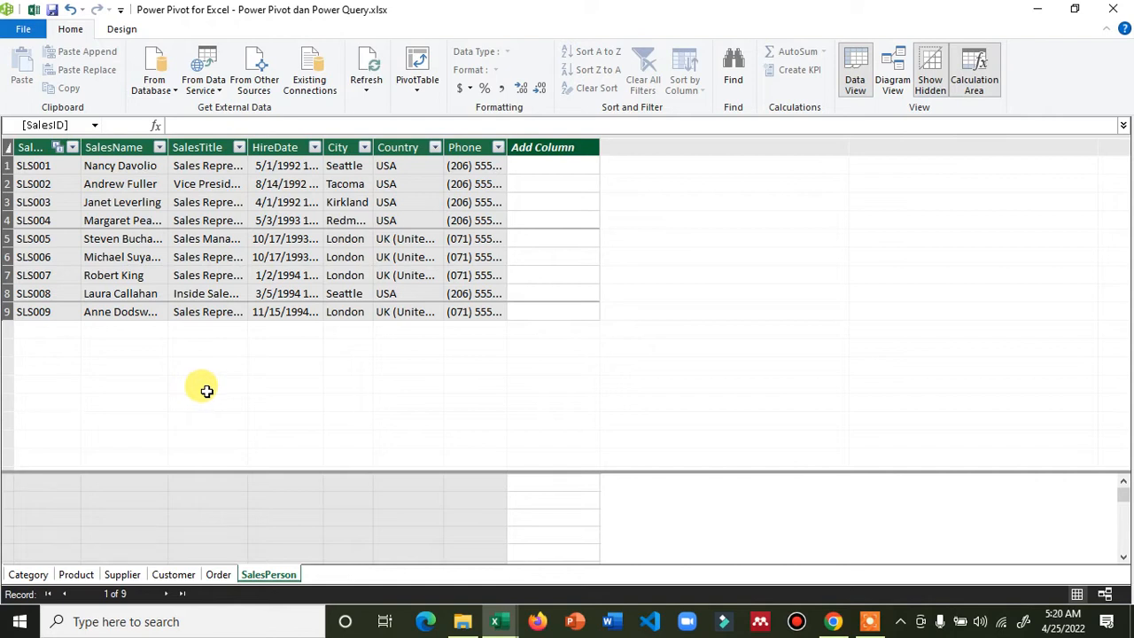
pyautogui.click(218, 574)
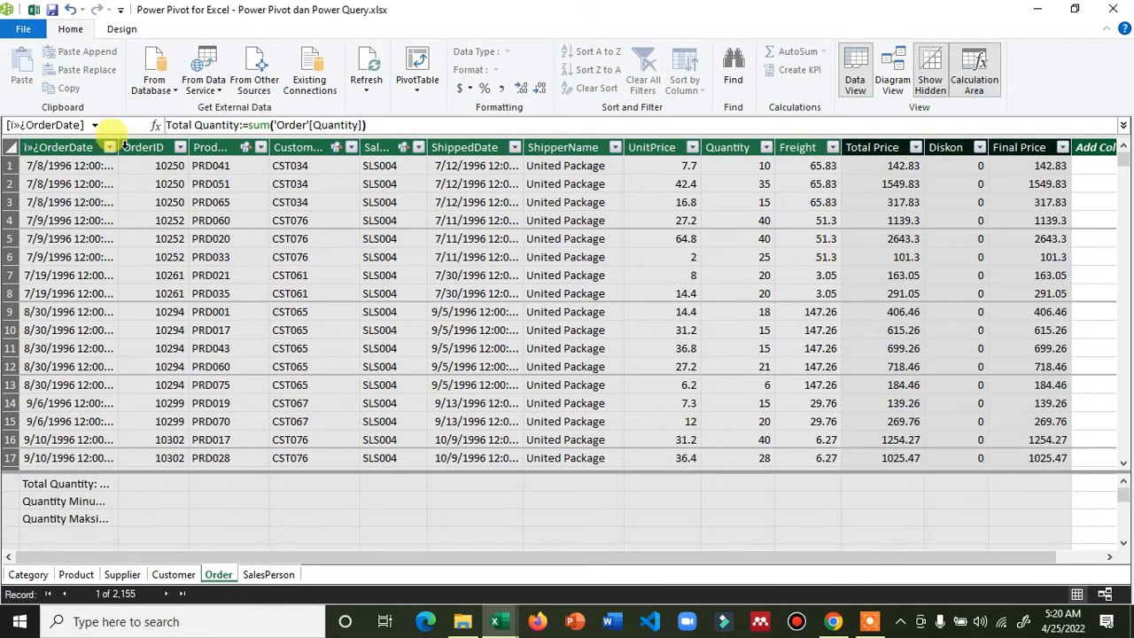
pyautogui.moveTo(119, 152); pyautogui.dragTo(243, 169)
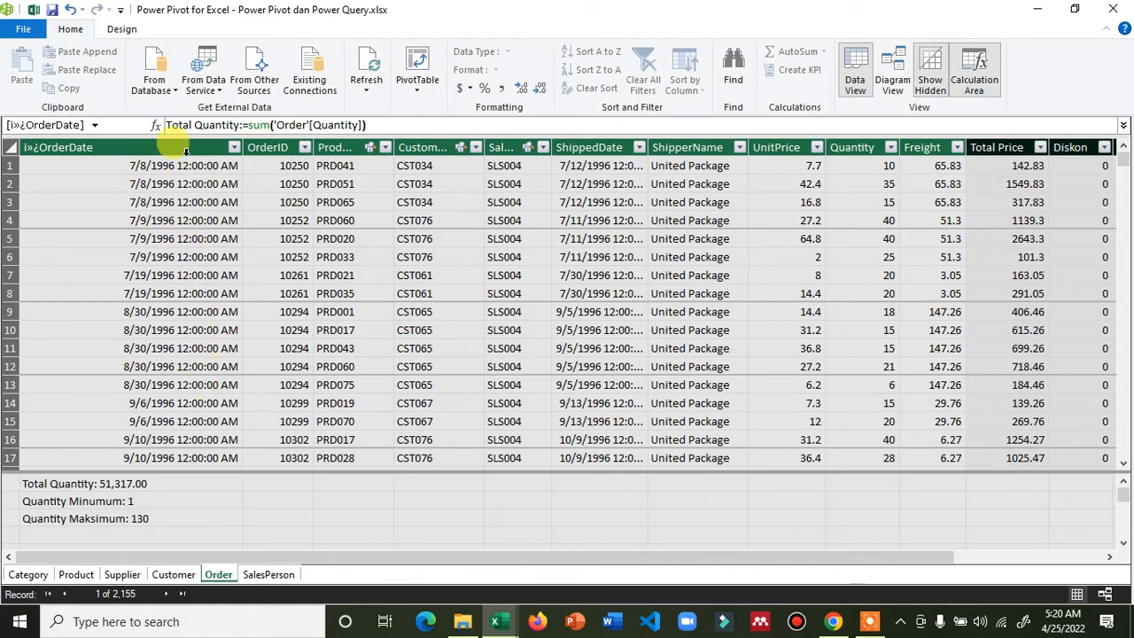
# Examine the OrderDate values in the Order table to find which years the orders cover
pyautogui.click(164, 170)
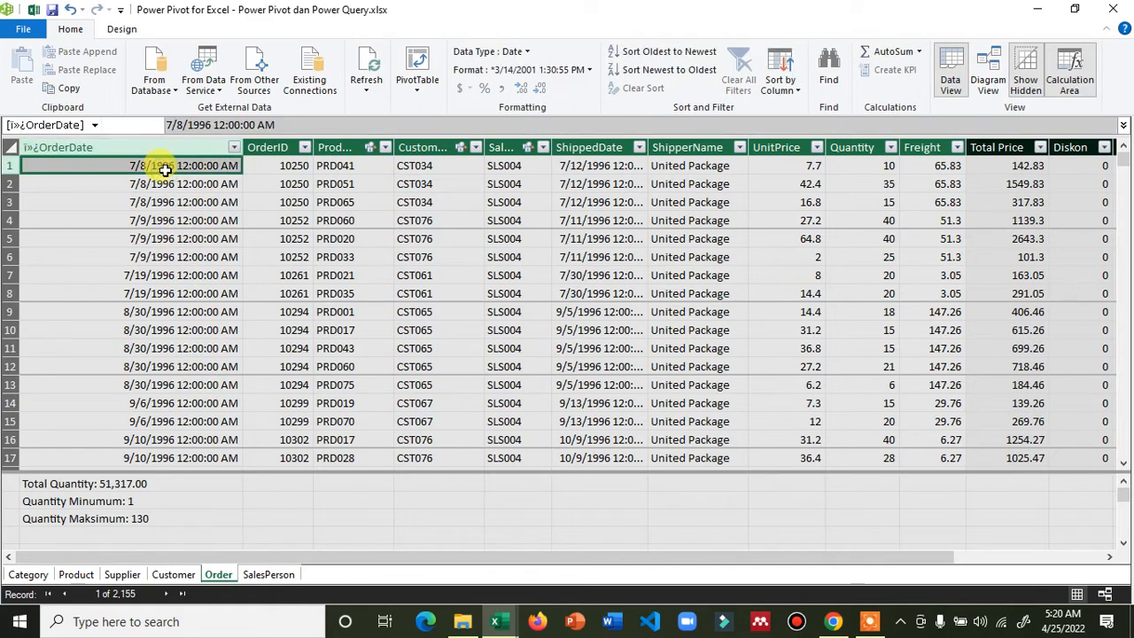
pyautogui.scroll(-4, 190, 304)
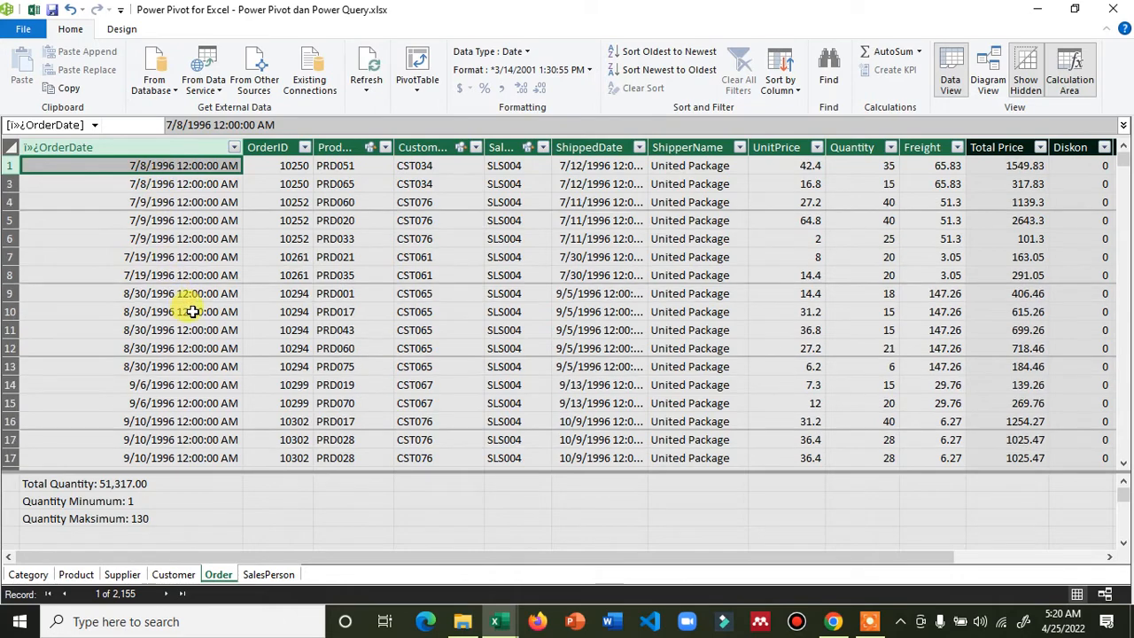
pyautogui.scroll(-9, 205, 390)
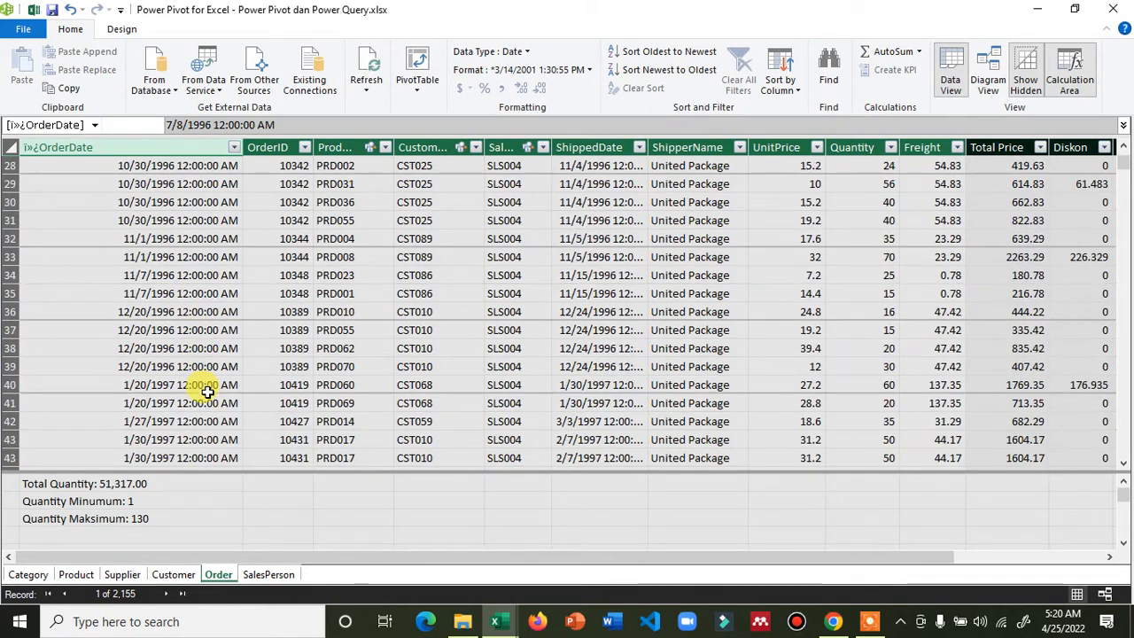
pyautogui.scroll(-12, 205, 390)
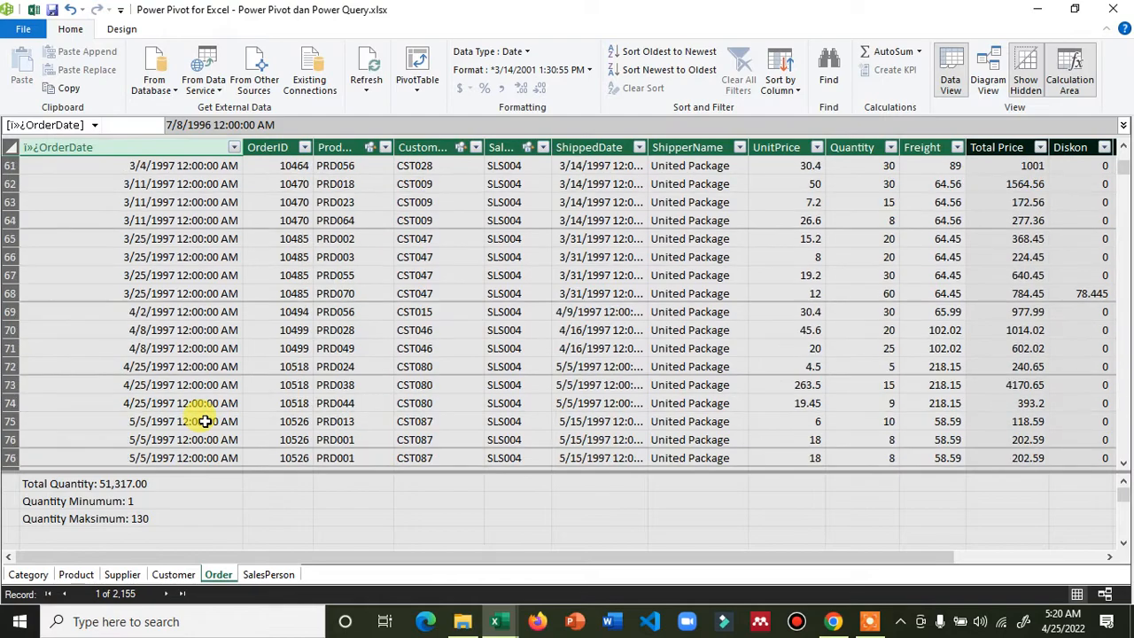
pyautogui.scroll(-11, 205, 420)
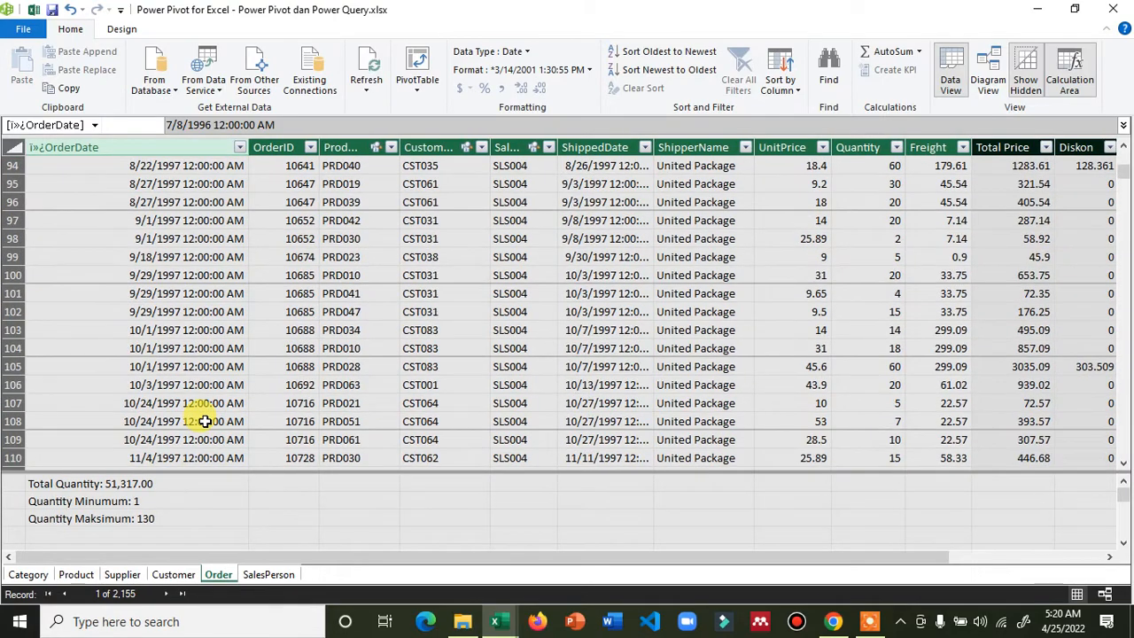
pyautogui.scroll(-8, 205, 421)
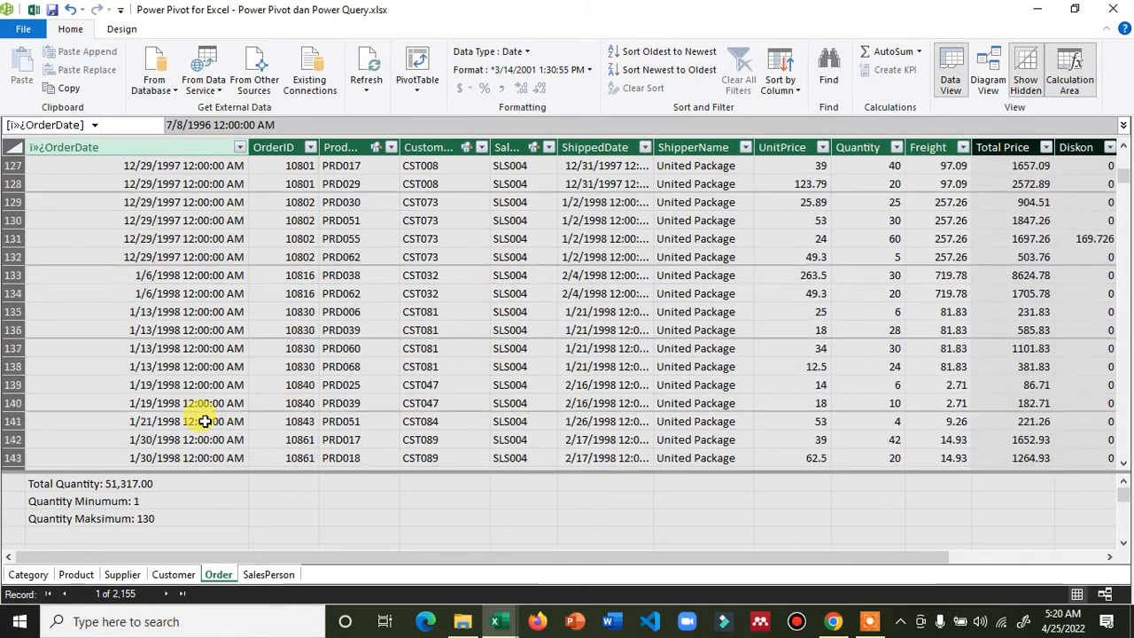
pyautogui.scroll(-12, 204, 418)
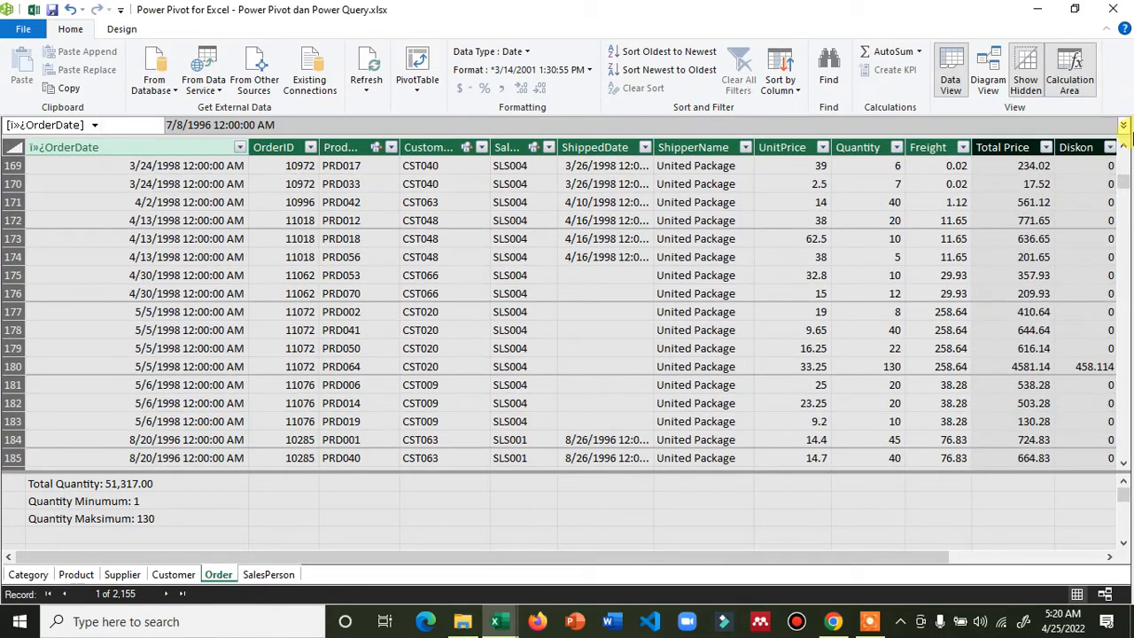
pyautogui.moveTo(1126, 184); pyautogui.dragTo(1124, 154)
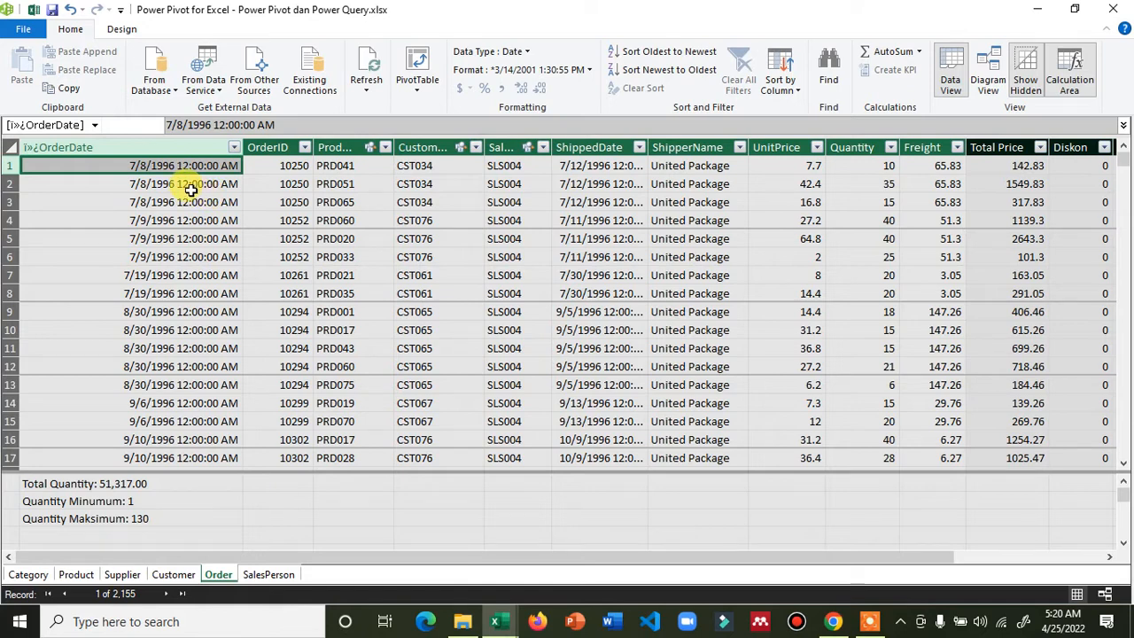
pyautogui.click(336, 202)
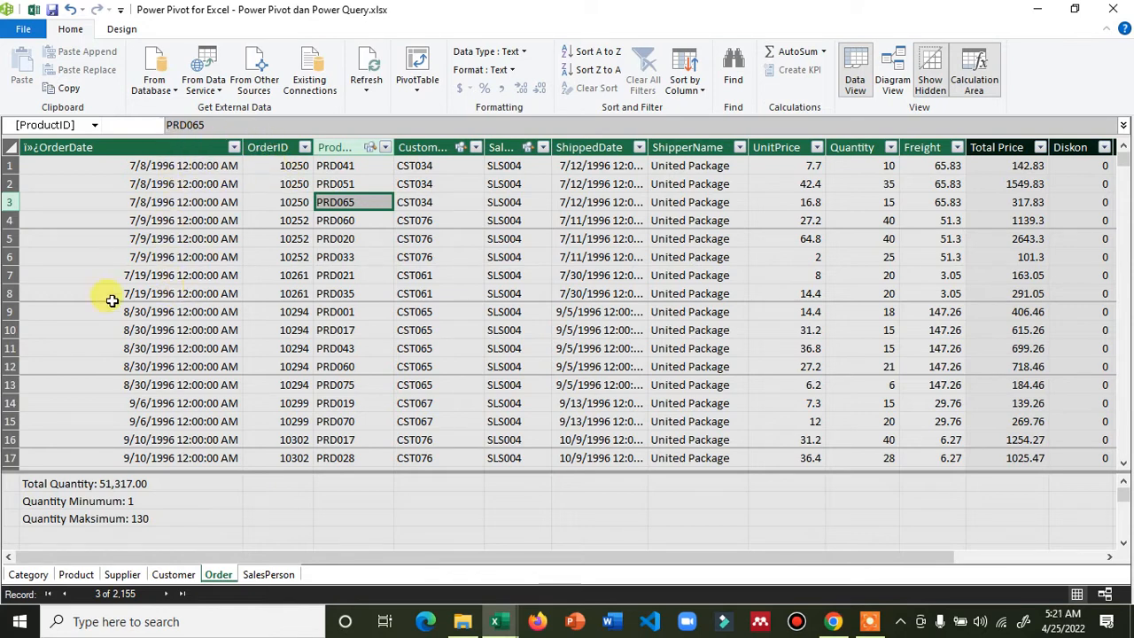
pyautogui.click(157, 167)
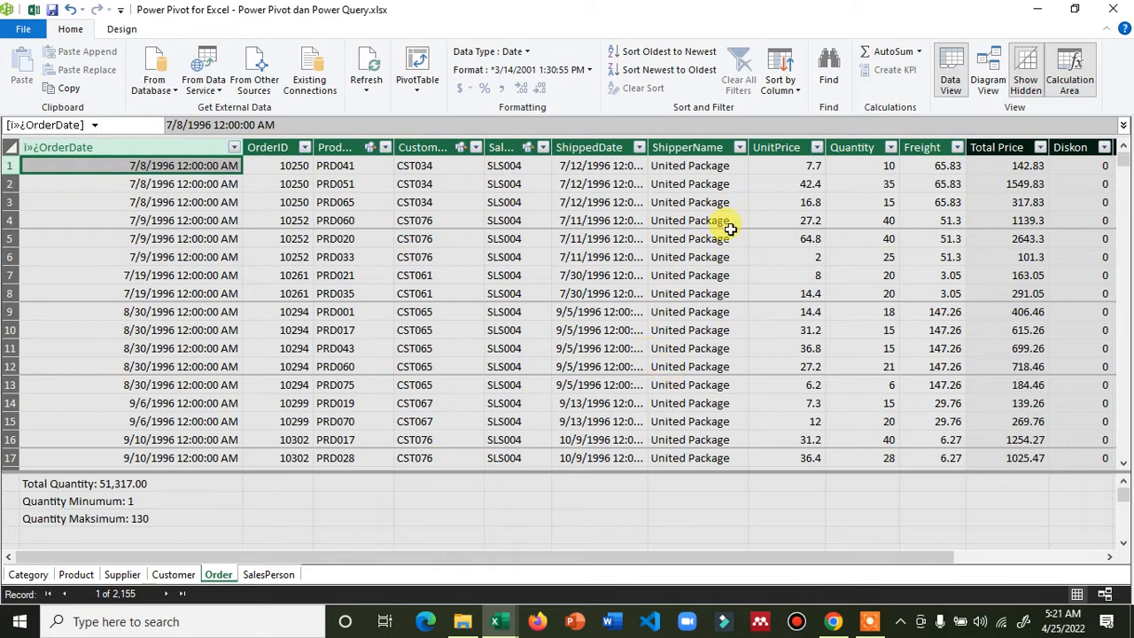
pyautogui.moveTo(747, 558)
pyautogui.mouseDown()
pyautogui.moveTo(880, 564)
pyautogui.moveTo(734, 555)
pyautogui.mouseUp()
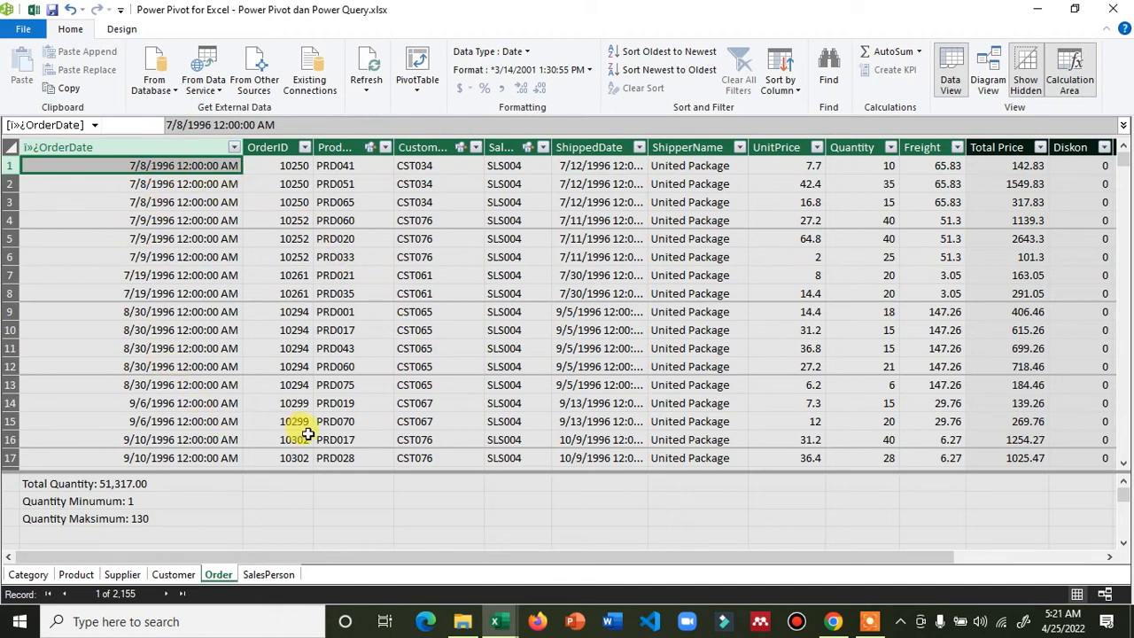
# Switch to the Excel workbook window and create a new blank workbook
pyautogui.moveTo(501, 618)
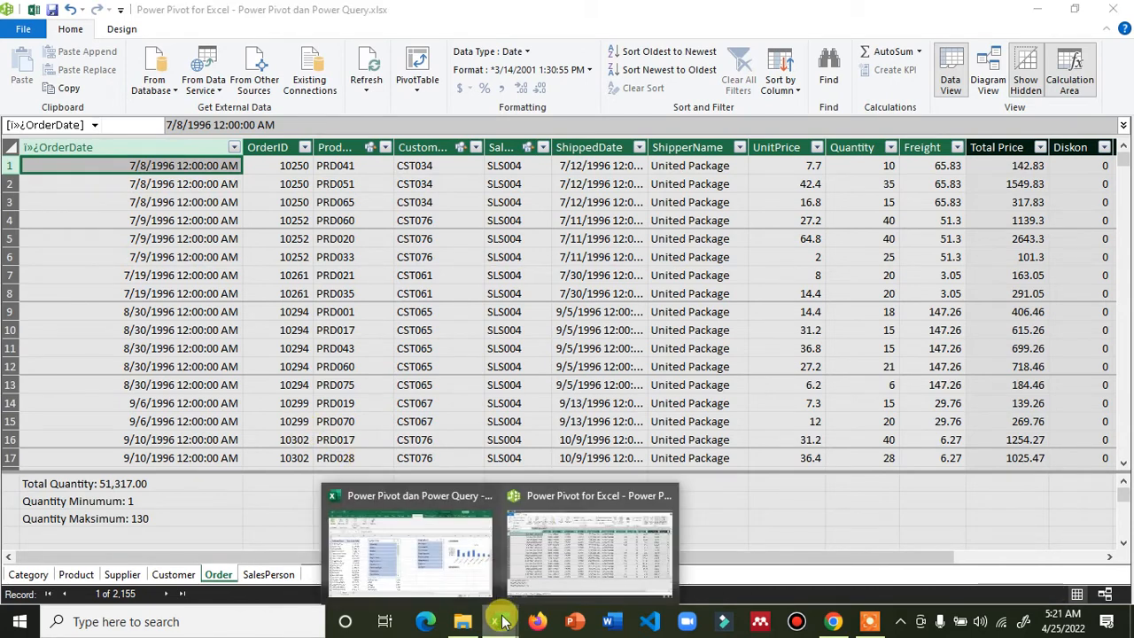
pyautogui.click(463, 579)
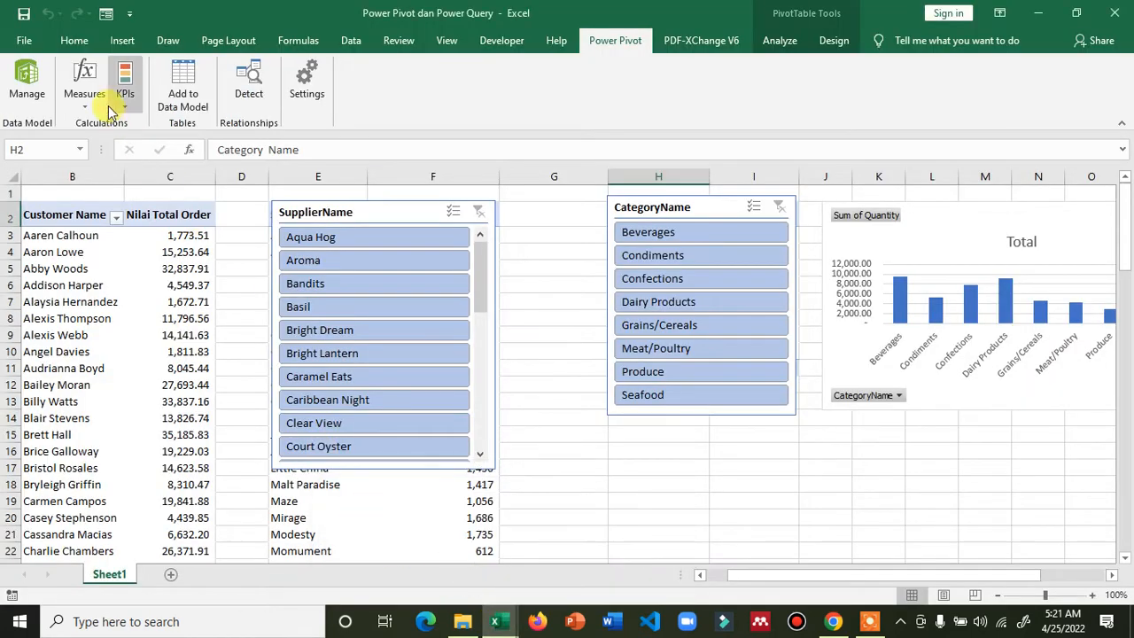
pyautogui.click(32, 43)
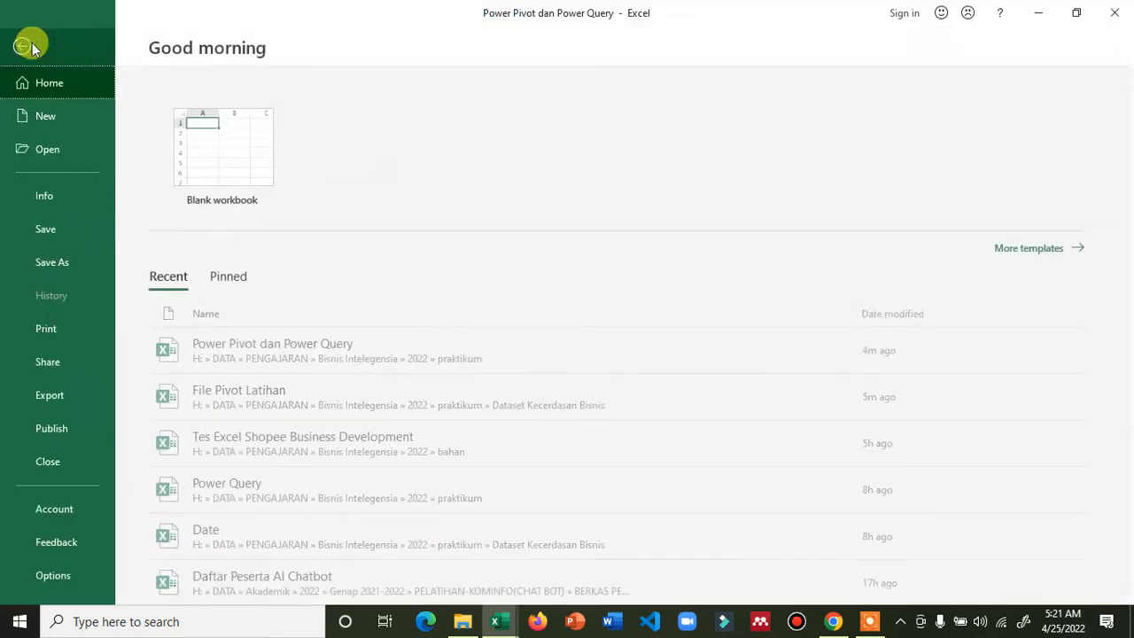
pyautogui.click(60, 122)
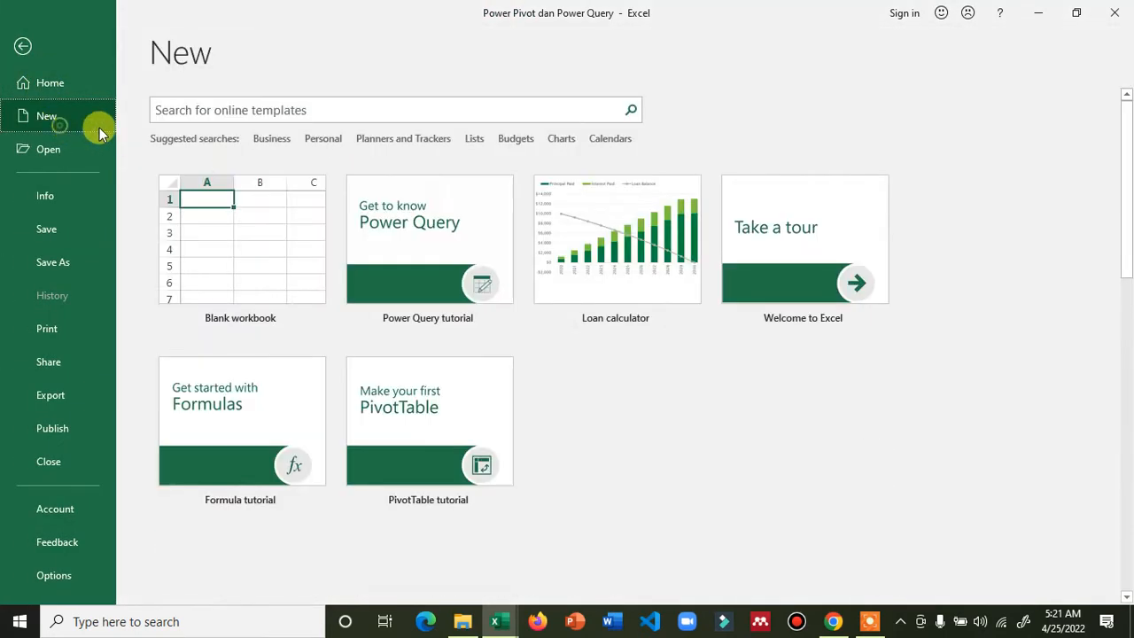
pyautogui.click(251, 250)
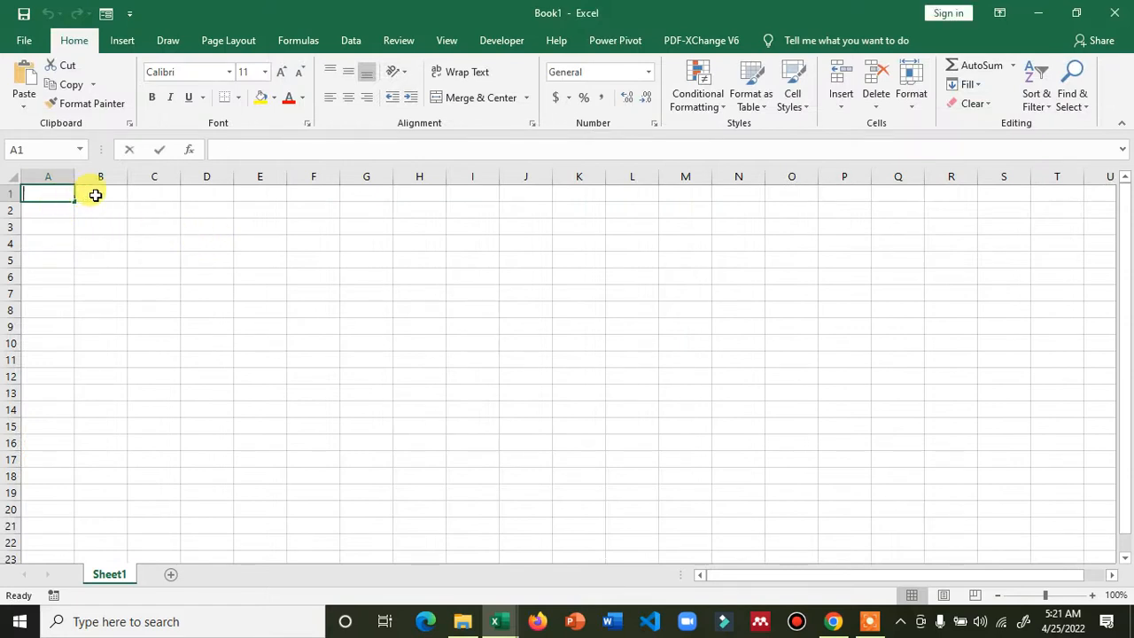
# Enter the header DateKey in cell A1 and the start date 1/1/1996 in cell A2
pyautogui.write('DateKey')
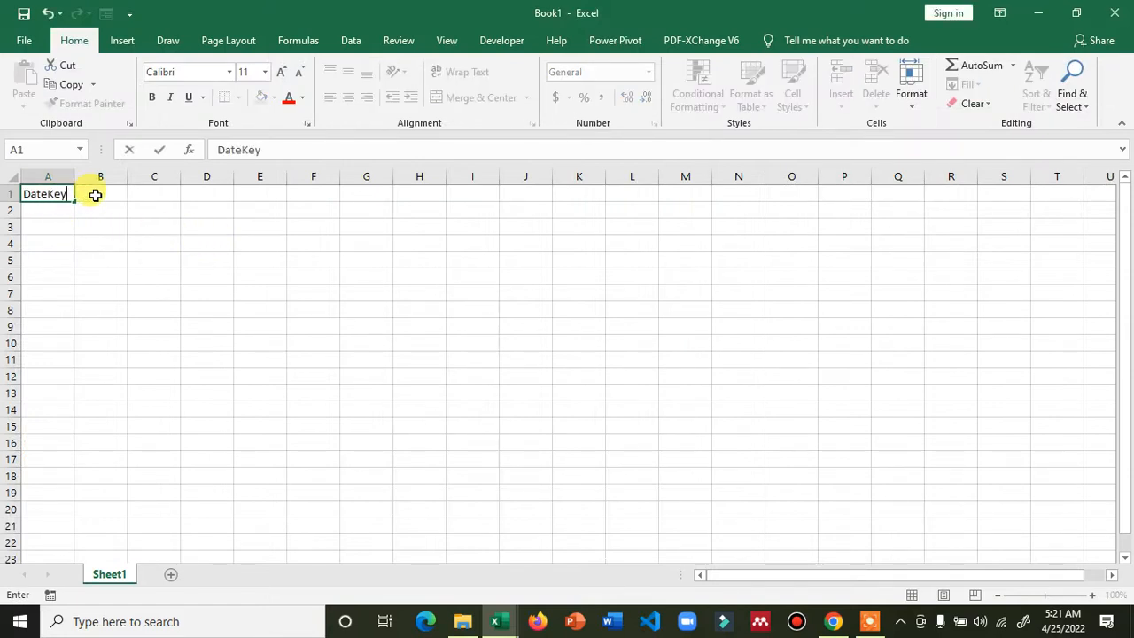
pyautogui.press('Return')
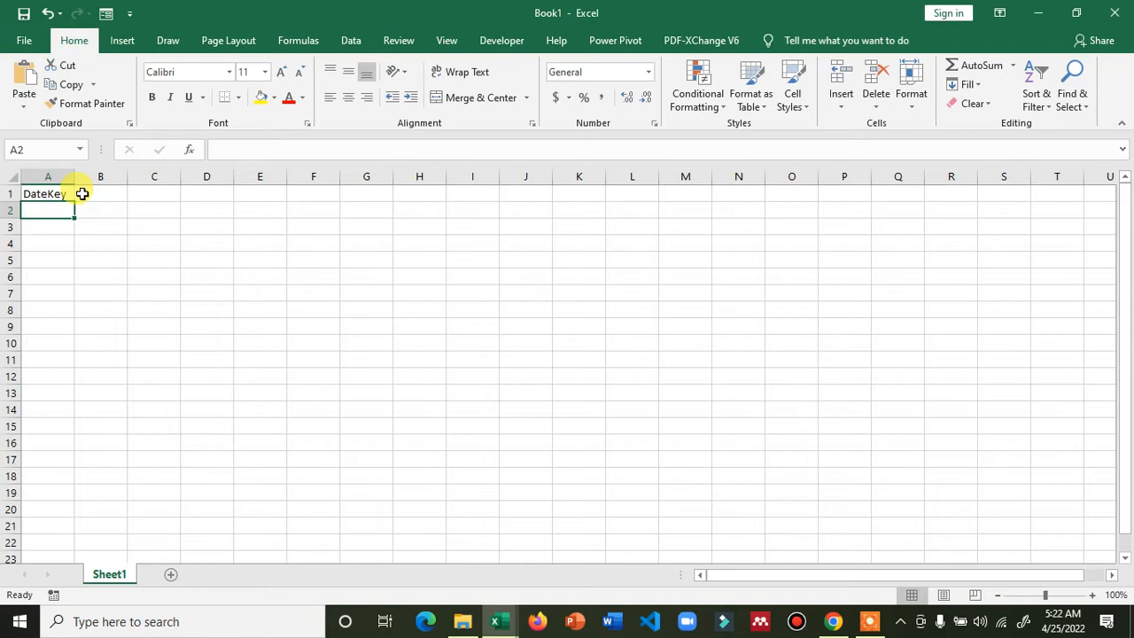
pyautogui.write('1/1/19')
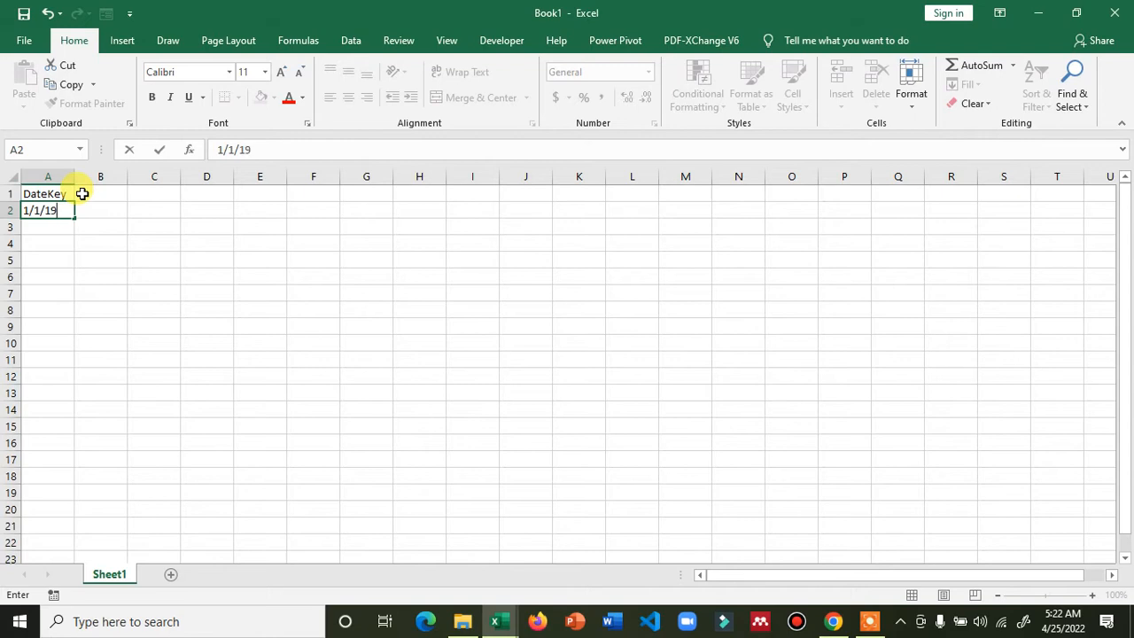
pyautogui.write('96')
pyautogui.press('Return')
pyautogui.press('Up')
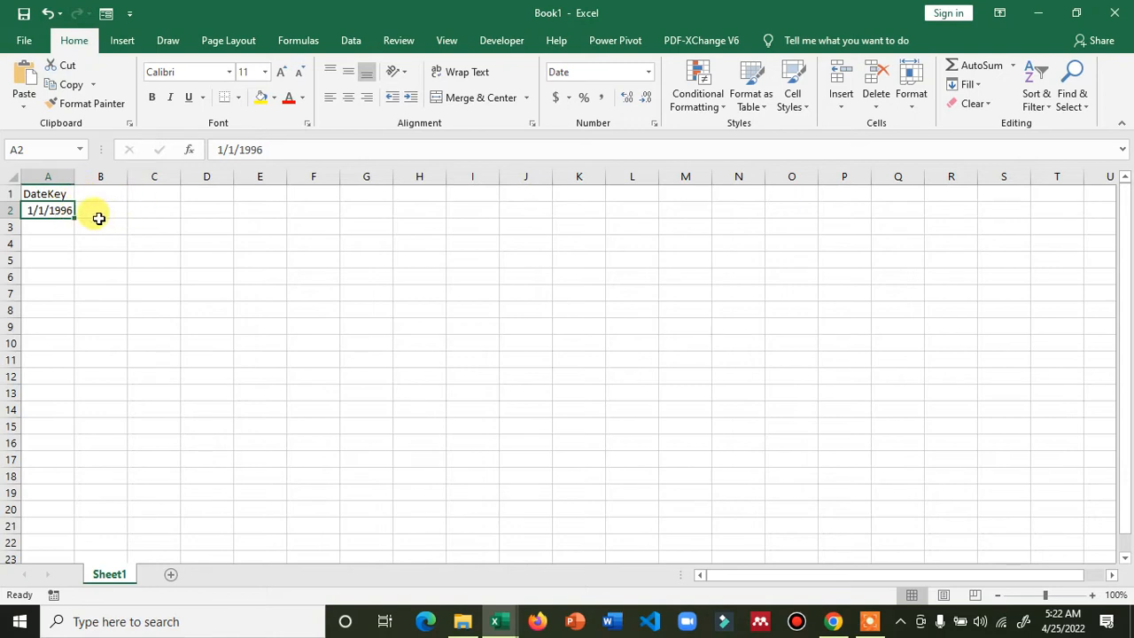
# Fill column A from A2 with a daily date series, step value 1 and stop value 12/31/1998
pyautogui.keyDown('ctrl'); pyautogui.scroll(3, 172, 263); pyautogui.keyUp('ctrl')
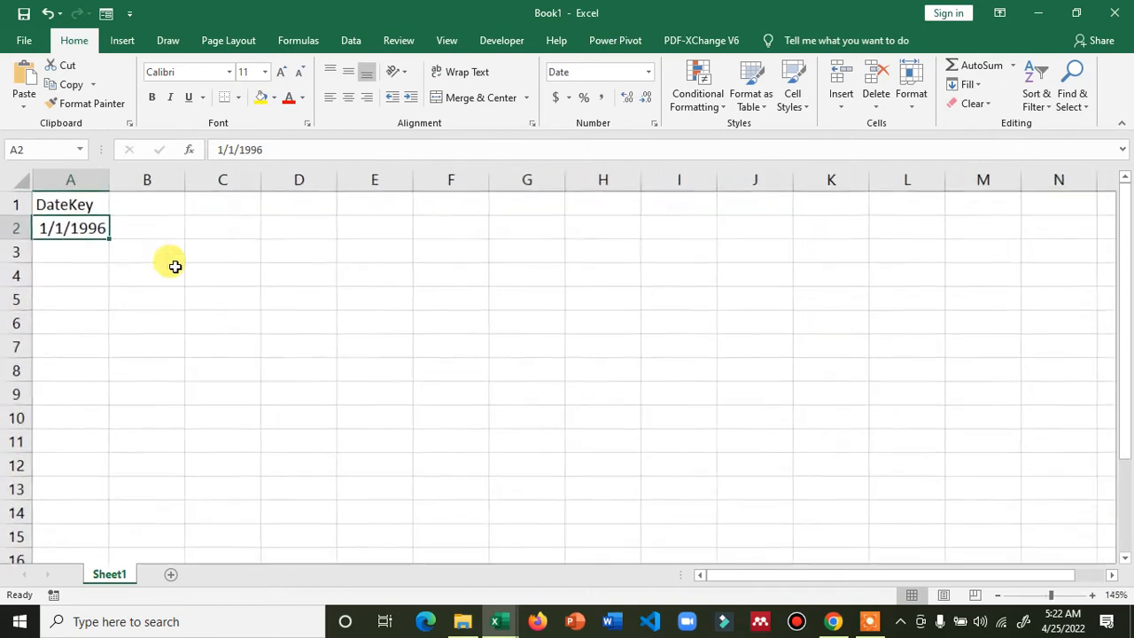
pyautogui.keyDown('ctrl'); pyautogui.scroll(2, 133, 219); pyautogui.keyUp('ctrl')
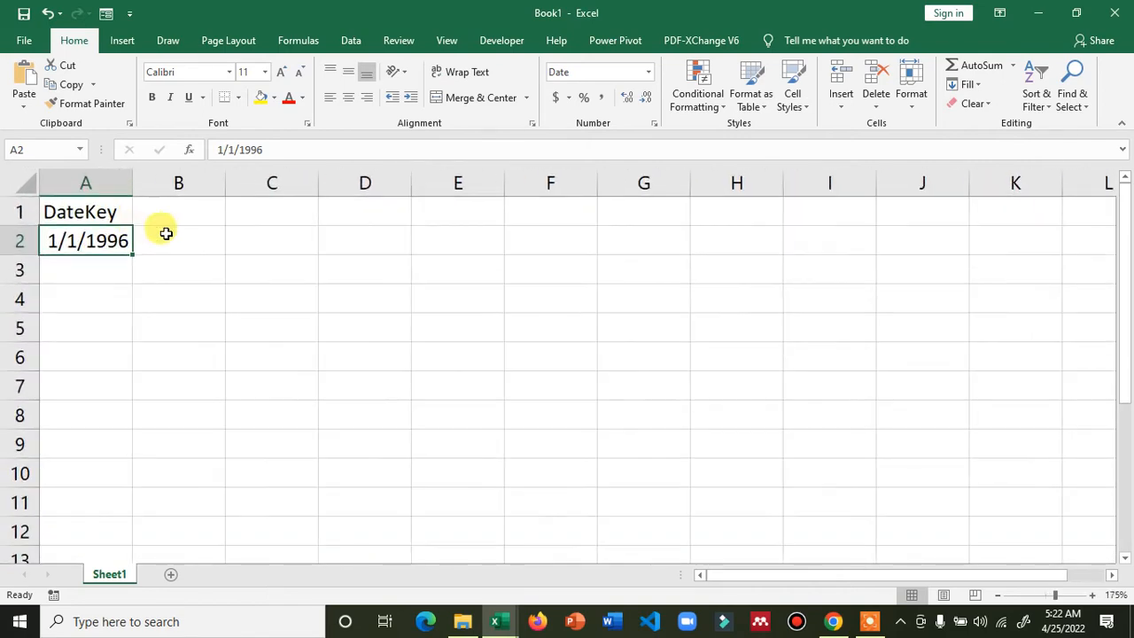
pyautogui.click(968, 84)
pyautogui.click(861, 322)
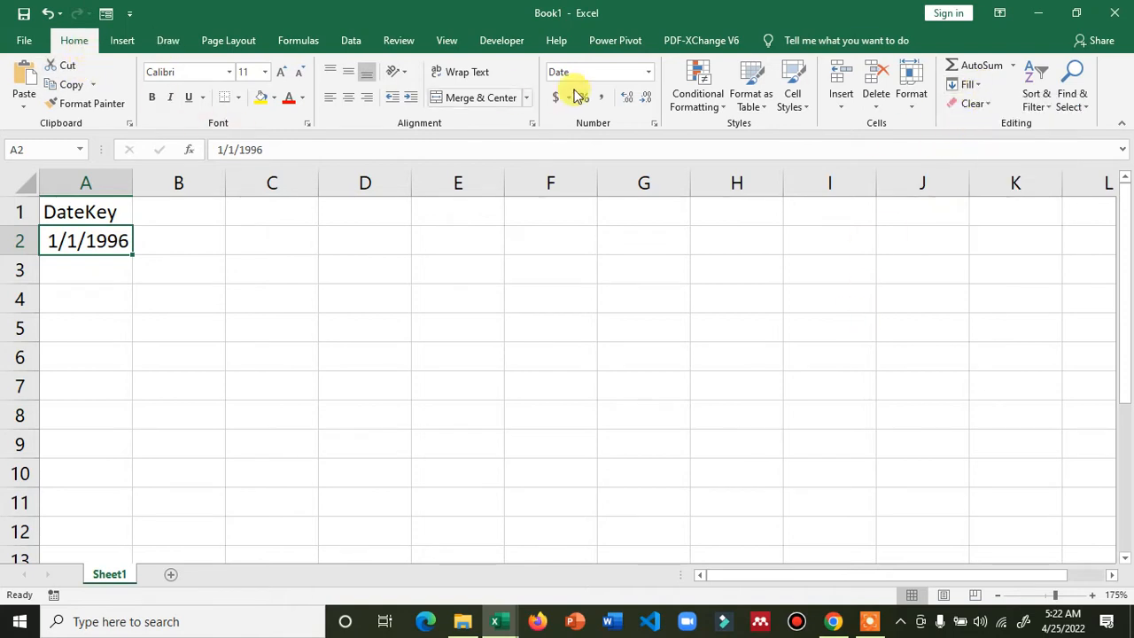
pyautogui.click(966, 85)
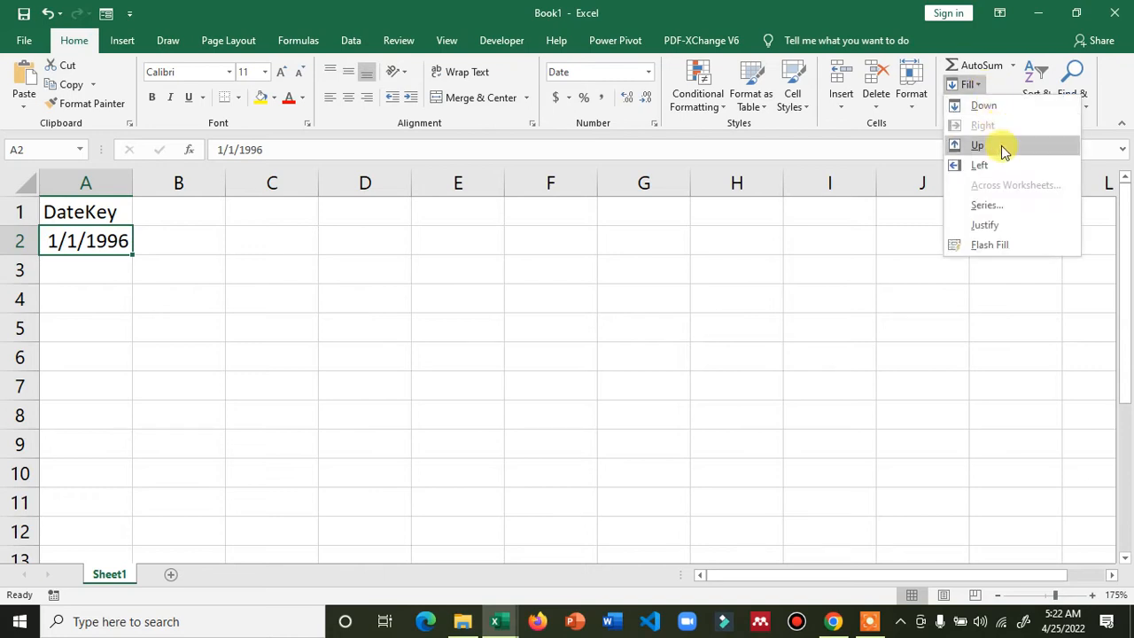
pyautogui.click(984, 204)
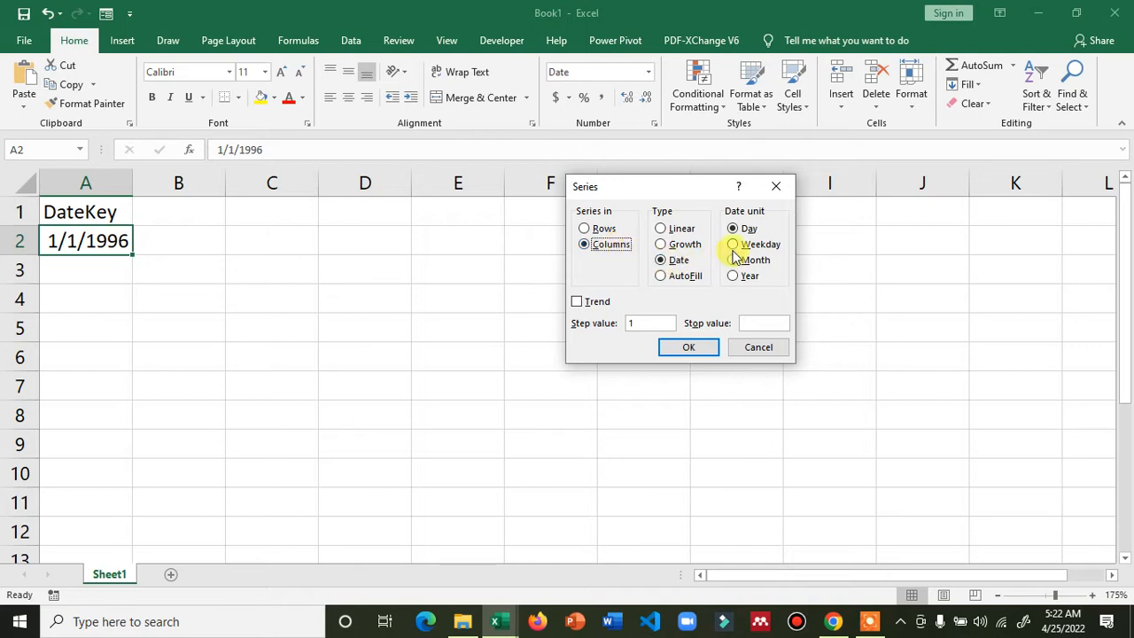
pyautogui.click(750, 325)
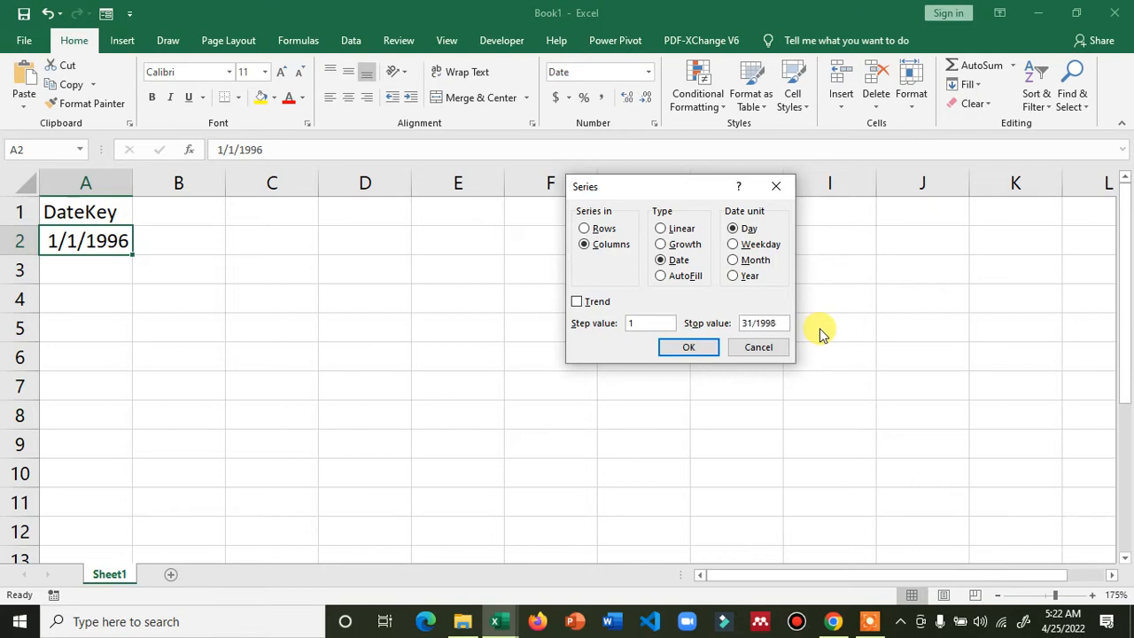
pyautogui.click(691, 349)
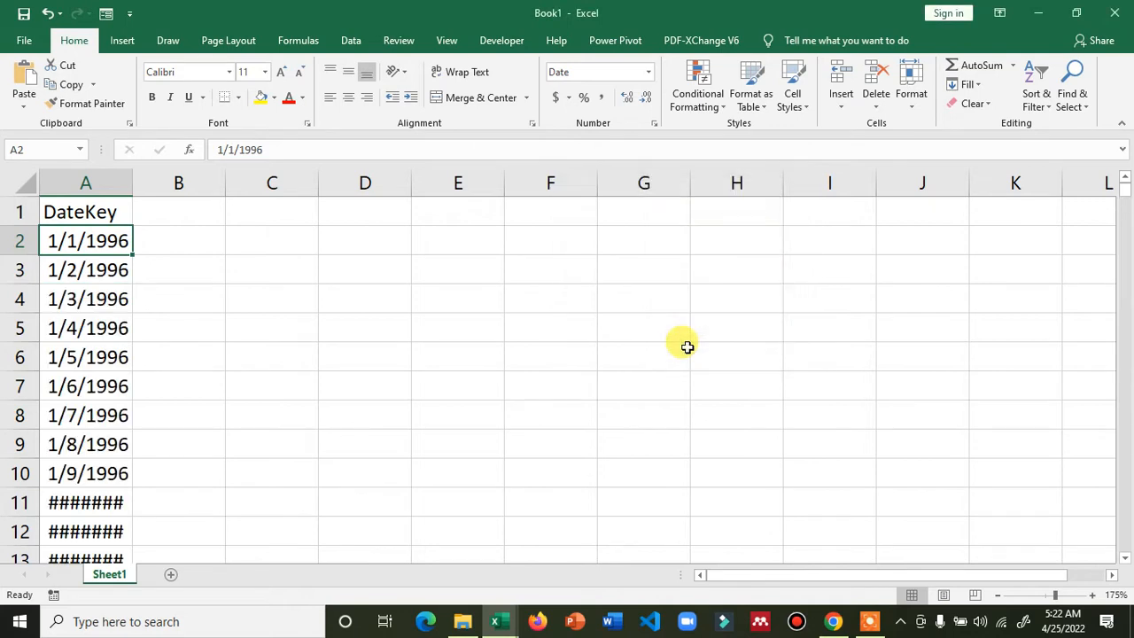
# Autofit column A to its dates and check the filled date series
pyautogui.doubleClick(134, 181)
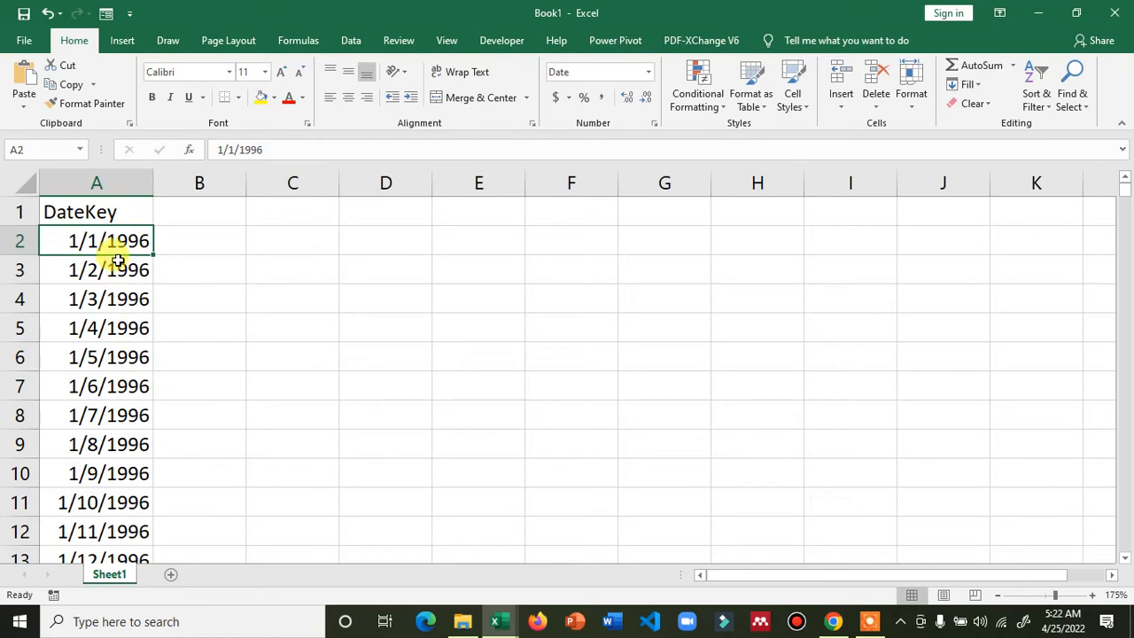
pyautogui.scroll(-6, 89, 299)
pyautogui.scroll(-12, 93, 308)
pyautogui.scroll(9, 95, 318)
pyautogui.scroll(9, 95, 319)
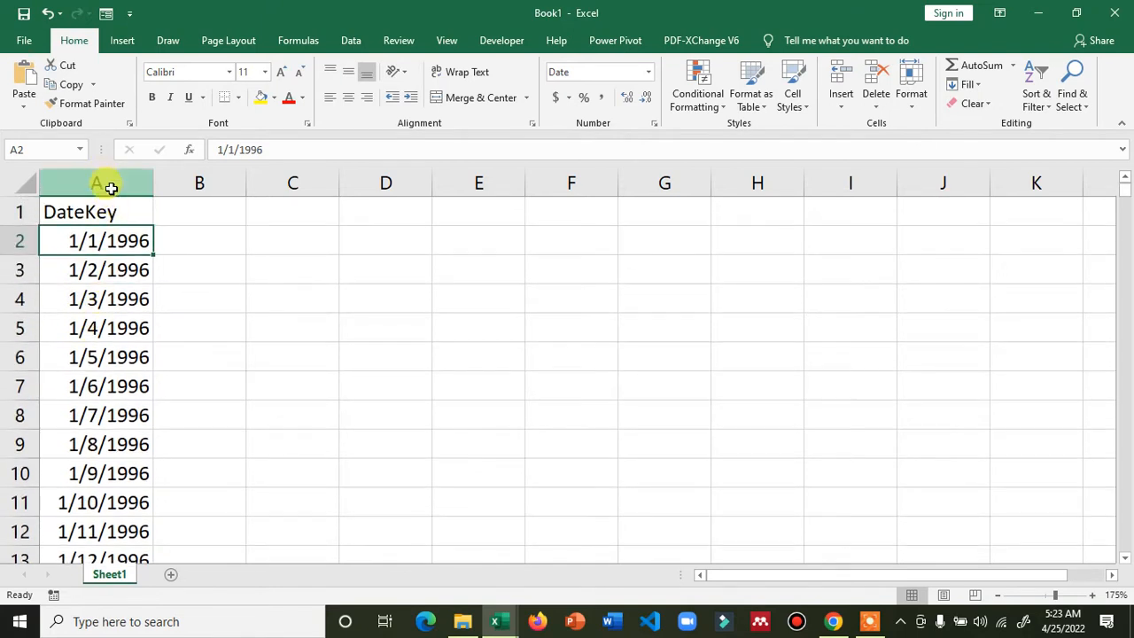
# Format the DateKey column with the 14-Mar-12 date type and look through the reformatted dates
pyautogui.click(110, 188)
pyautogui.click(648, 74)
pyautogui.click(623, 461)
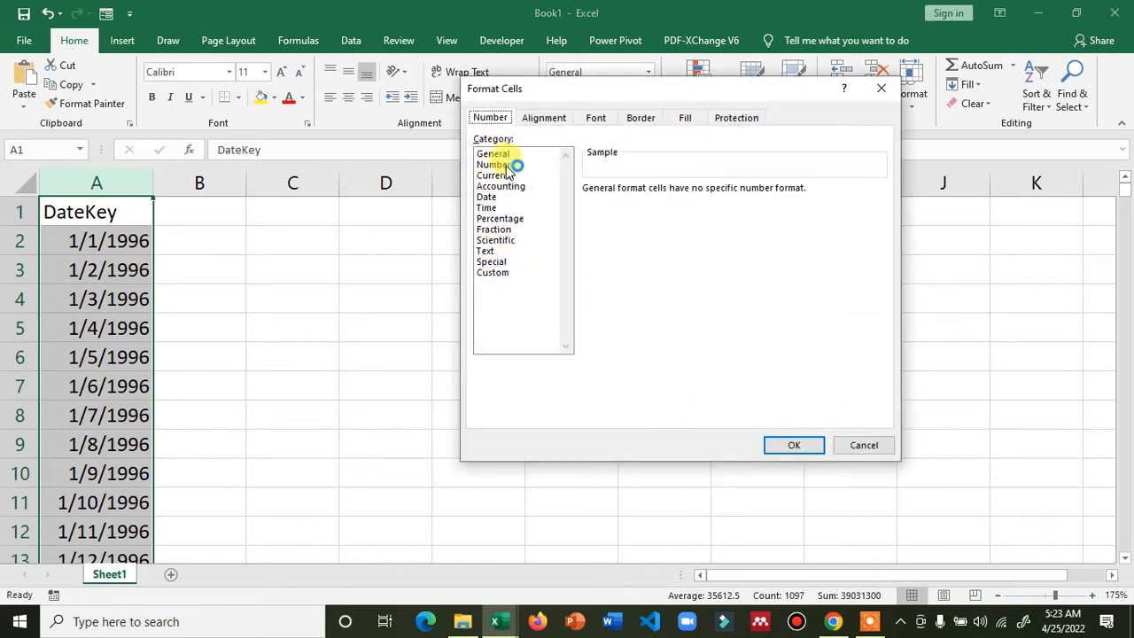
pyautogui.click(492, 195)
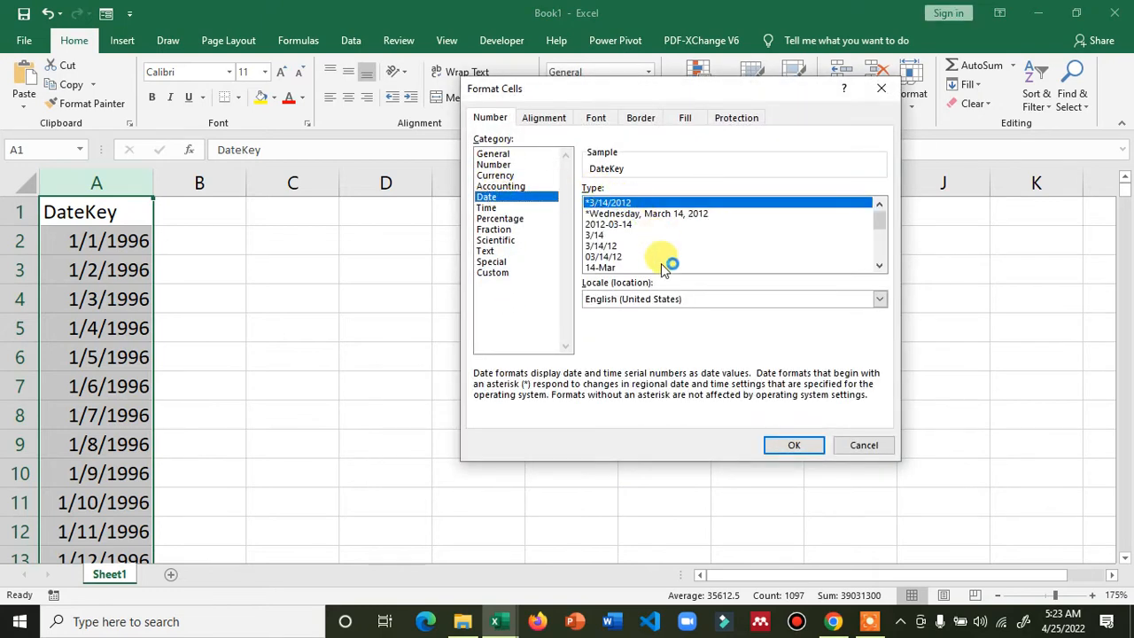
pyautogui.click(878, 257)
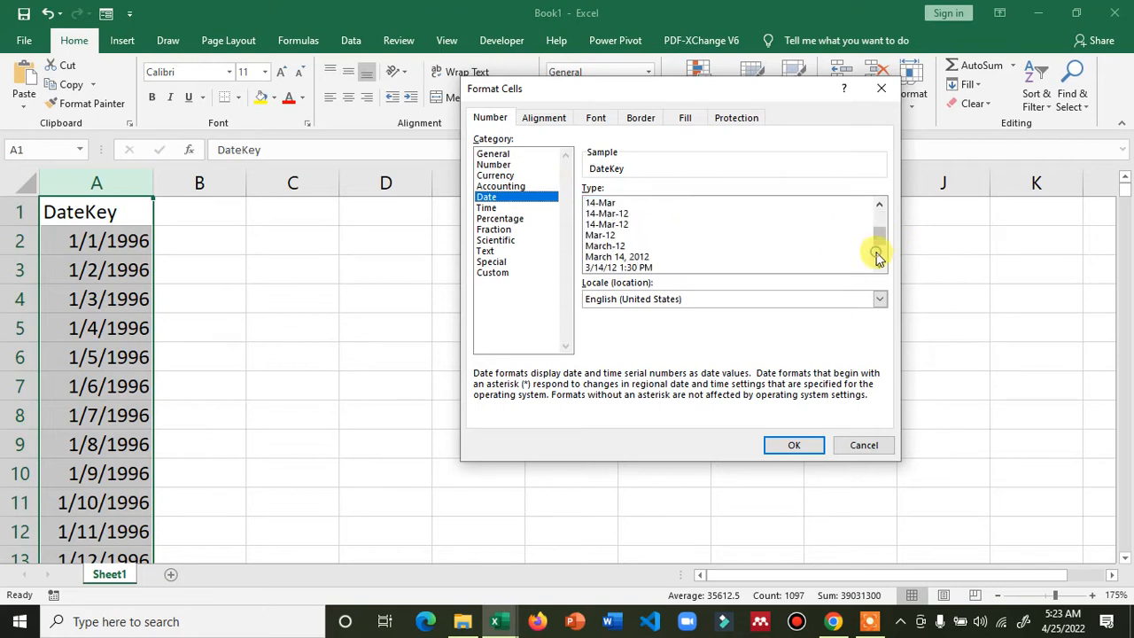
pyautogui.click(635, 219)
pyautogui.click(790, 447)
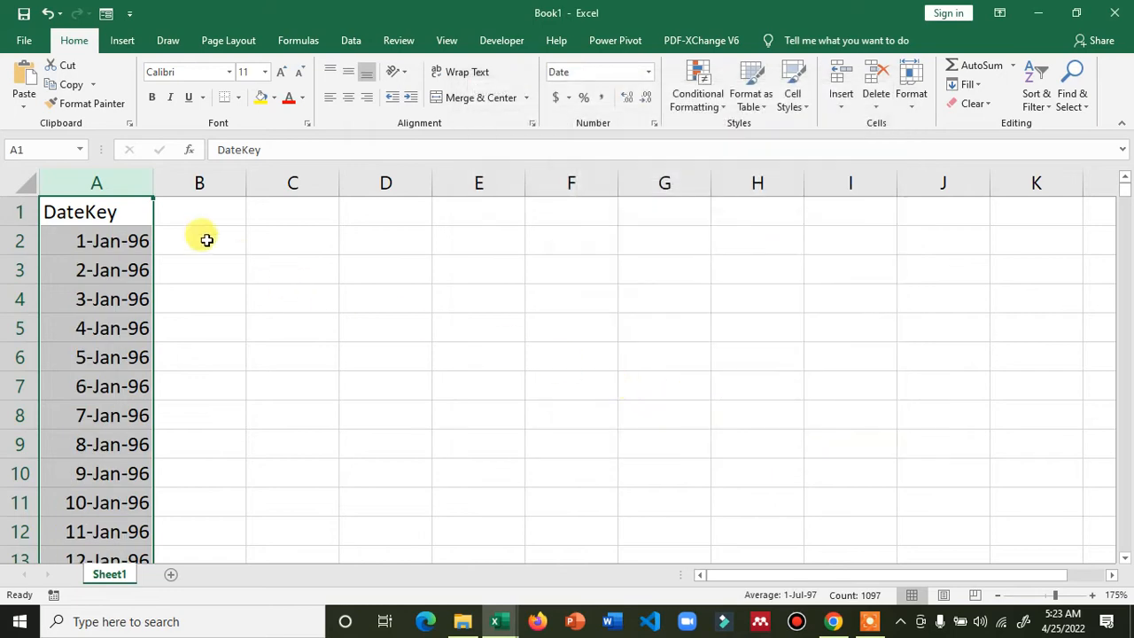
pyautogui.click(122, 241)
pyautogui.scroll(-4, 121, 302)
pyautogui.scroll(-7, 119, 336)
pyautogui.scroll(11, 122, 348)
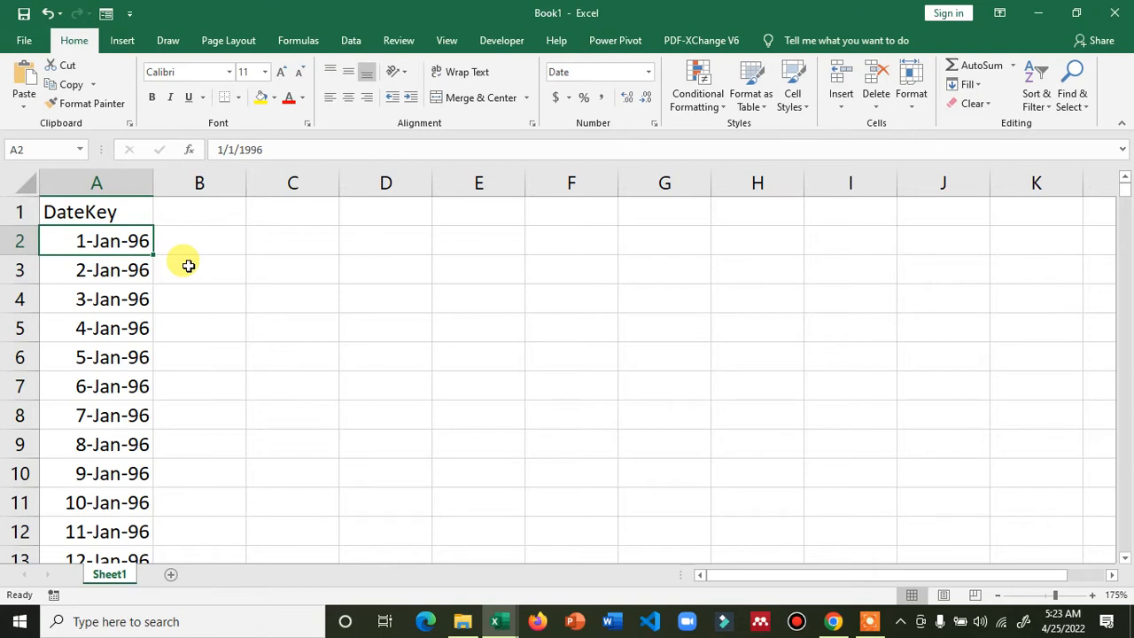
# Rename the sheet as Tdate
pyautogui.doubleClick(109, 575)
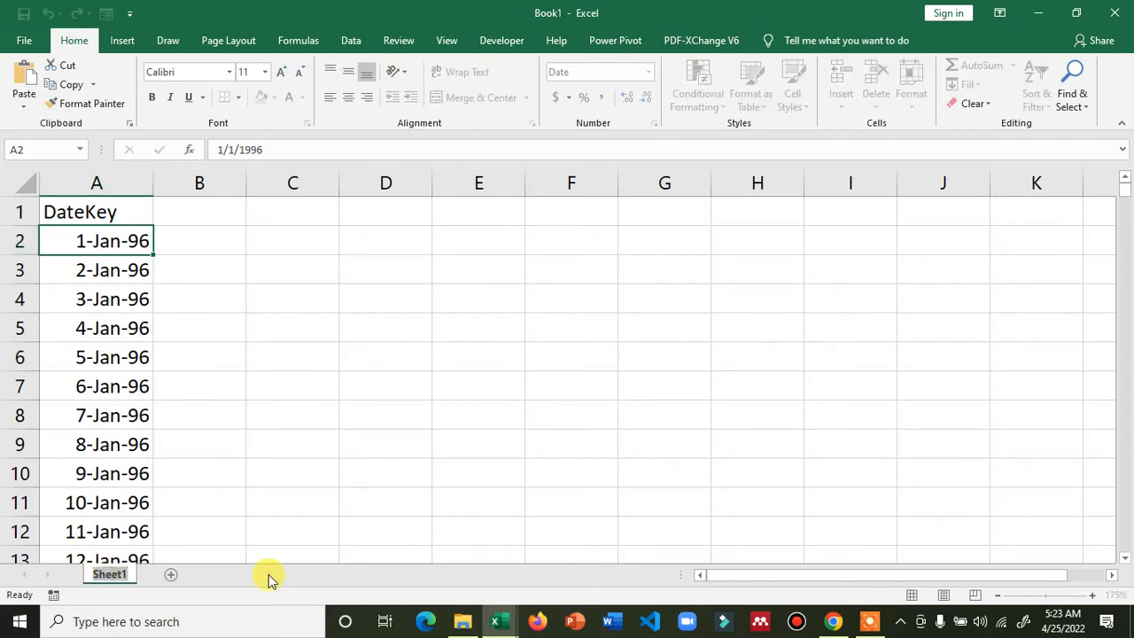
pyautogui.write('Tdate')
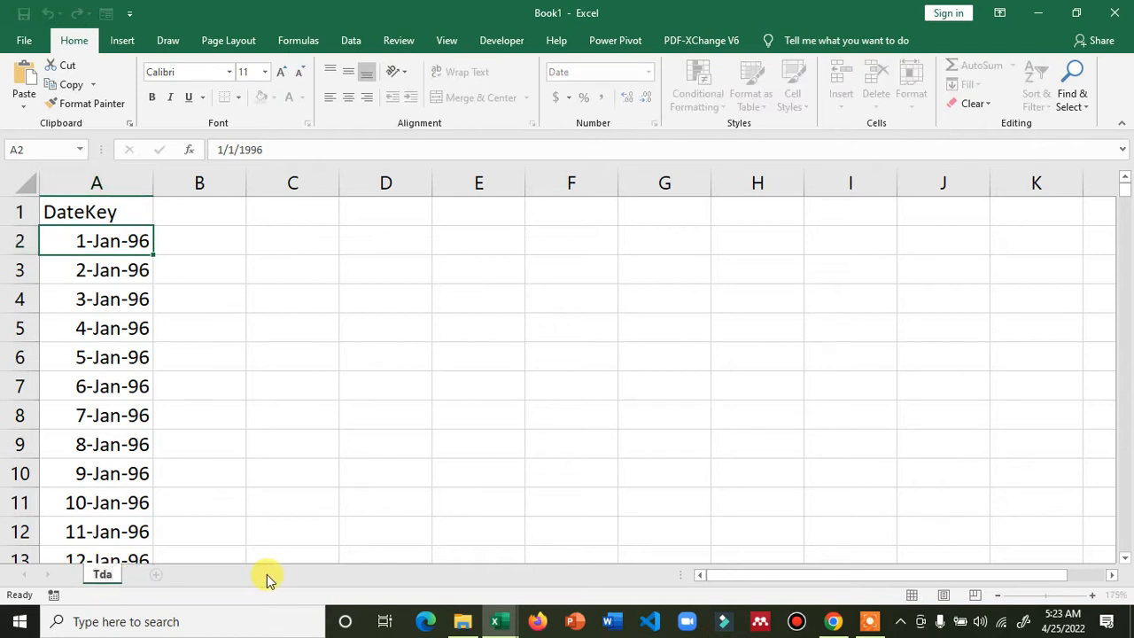
pyautogui.press('Return')
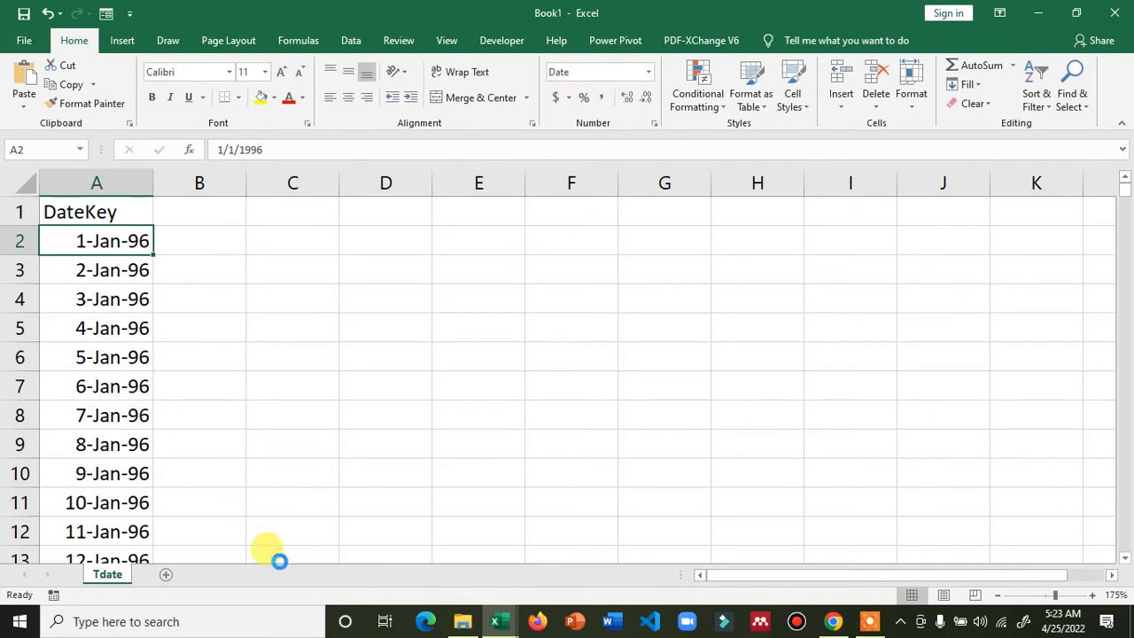
# Save the workbook to the Desktop as an Excel Workbook named TDate
pyautogui.hotkey('ctrl', 's')
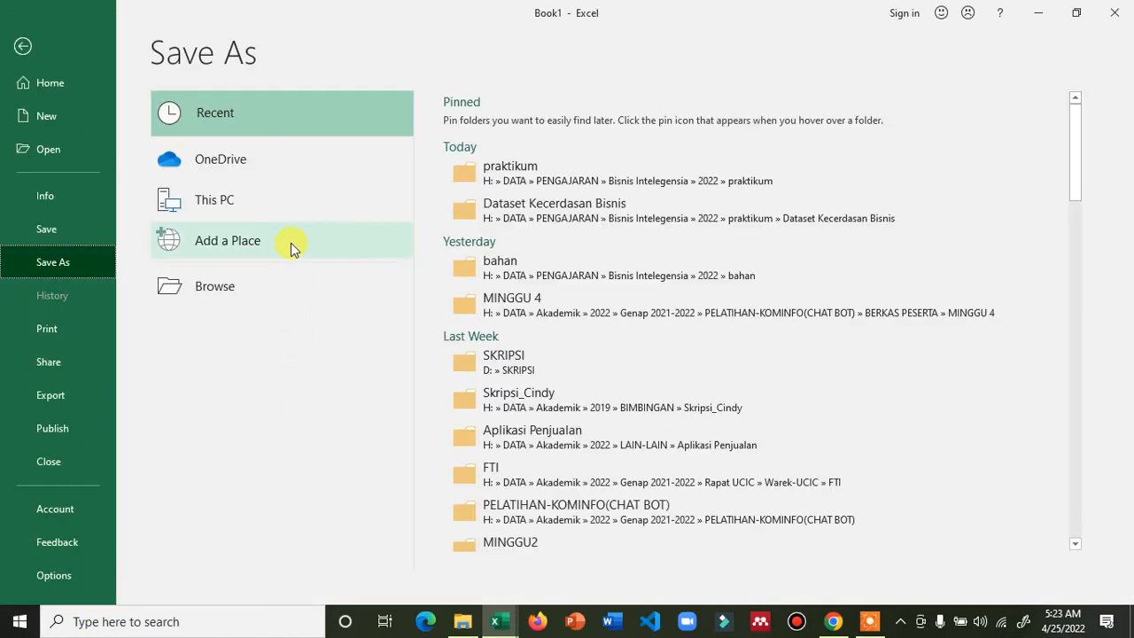
pyautogui.click(264, 281)
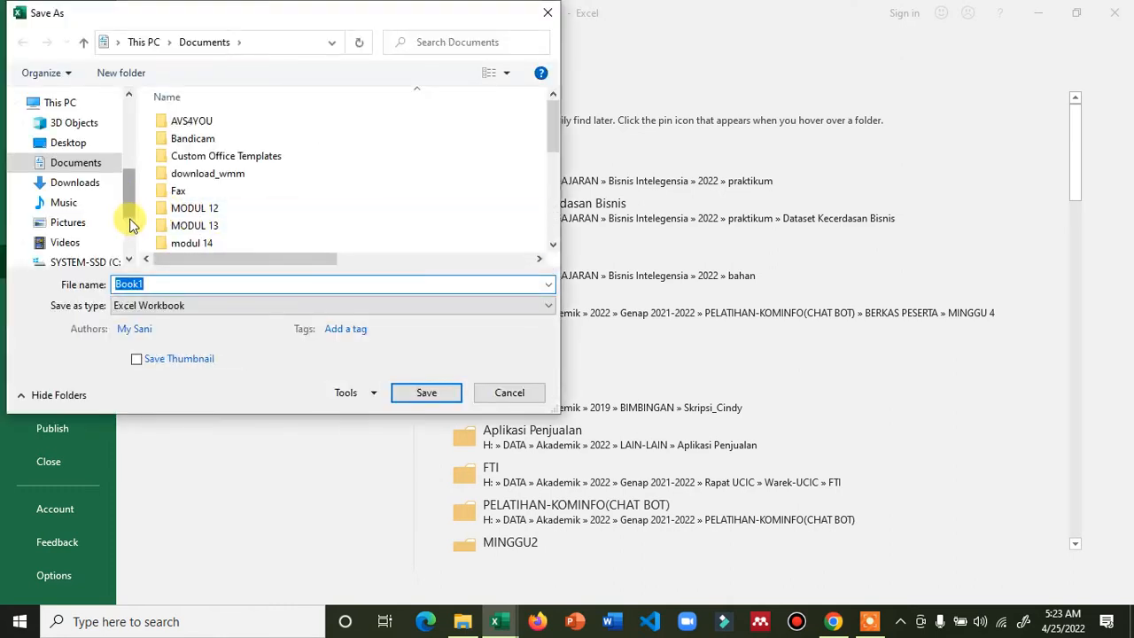
pyautogui.click(87, 151)
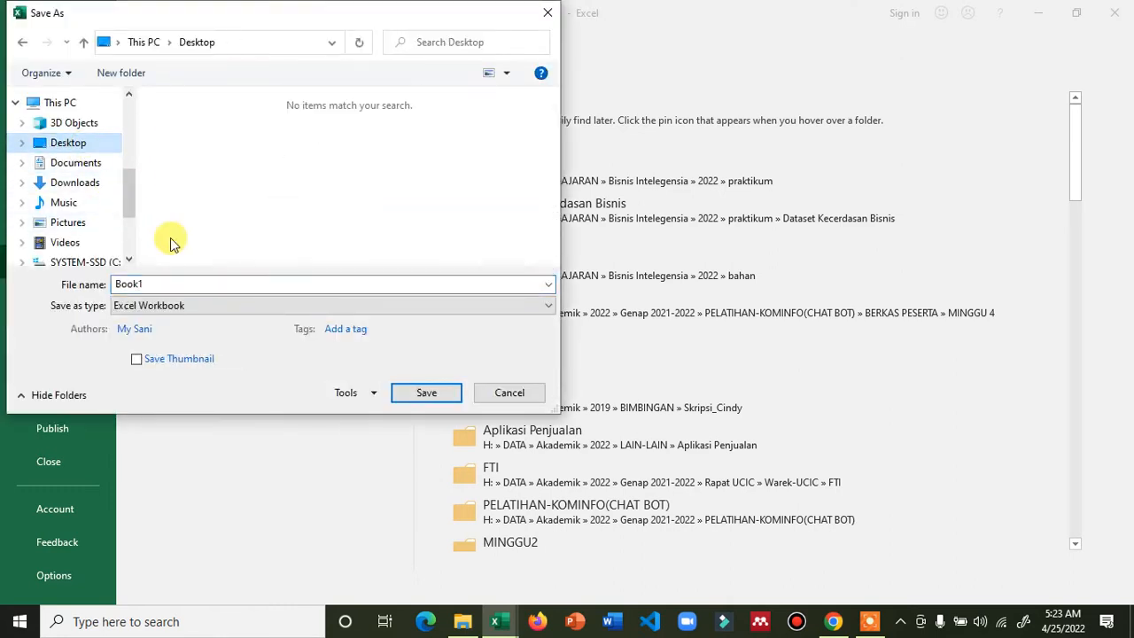
pyautogui.doubleClick(164, 285)
pyautogui.write('Tab')
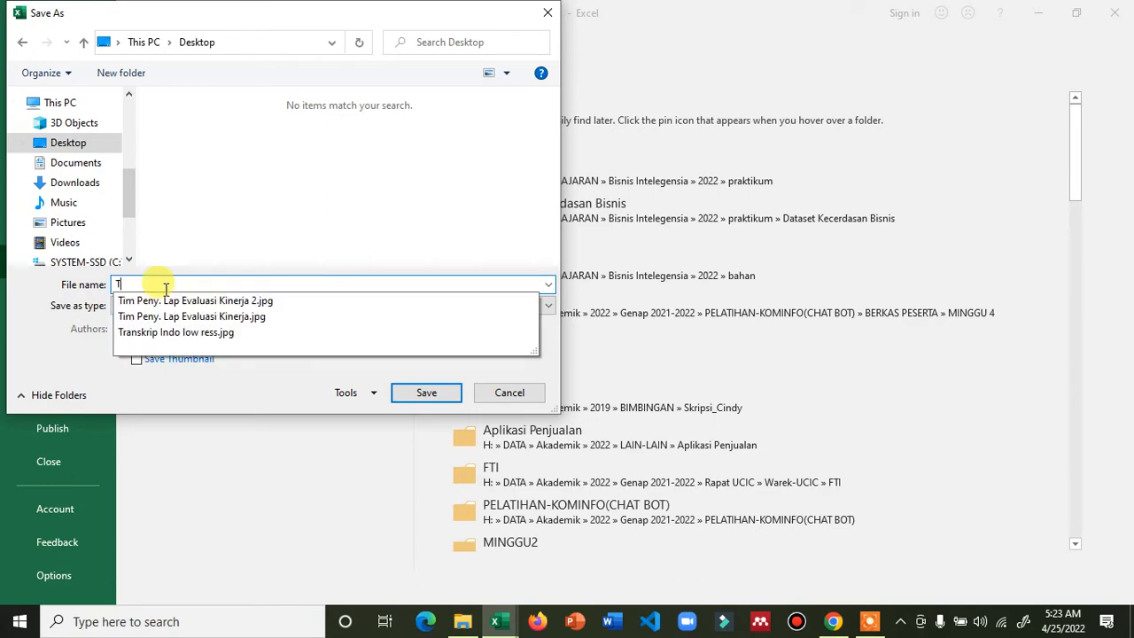
pyautogui.press('BackSpace')
pyautogui.press('BackSpace')
pyautogui.write('Date')
pyautogui.press('Return')
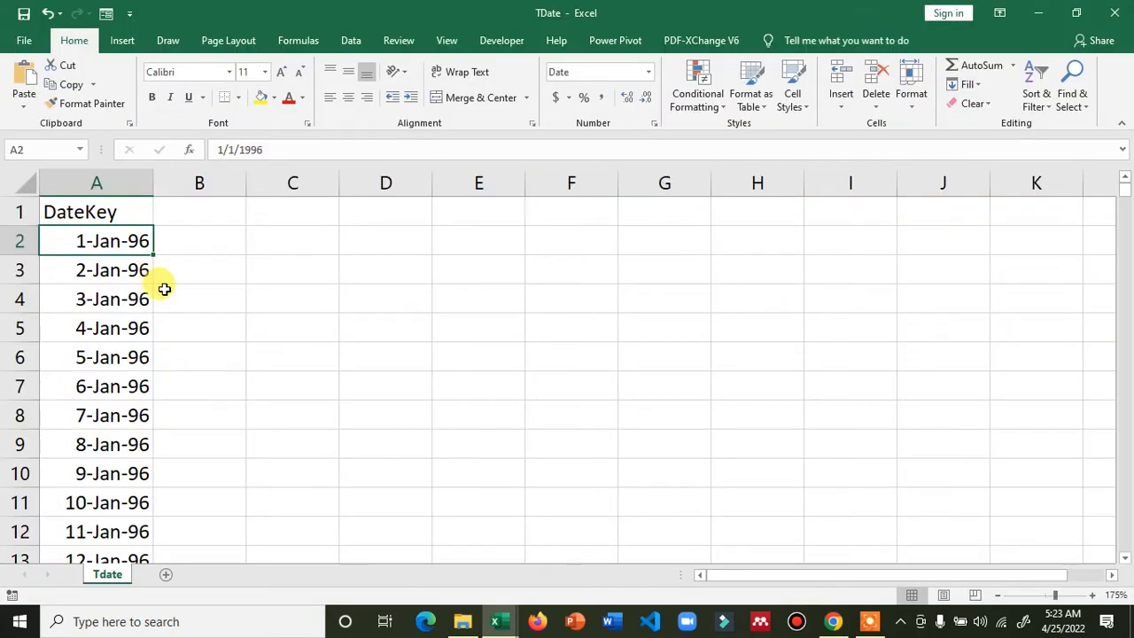
# Close the TDate workbook and switch to the Power Pivot window of the Power Pivot dan Power Query workbook
pyautogui.click(762, 299)
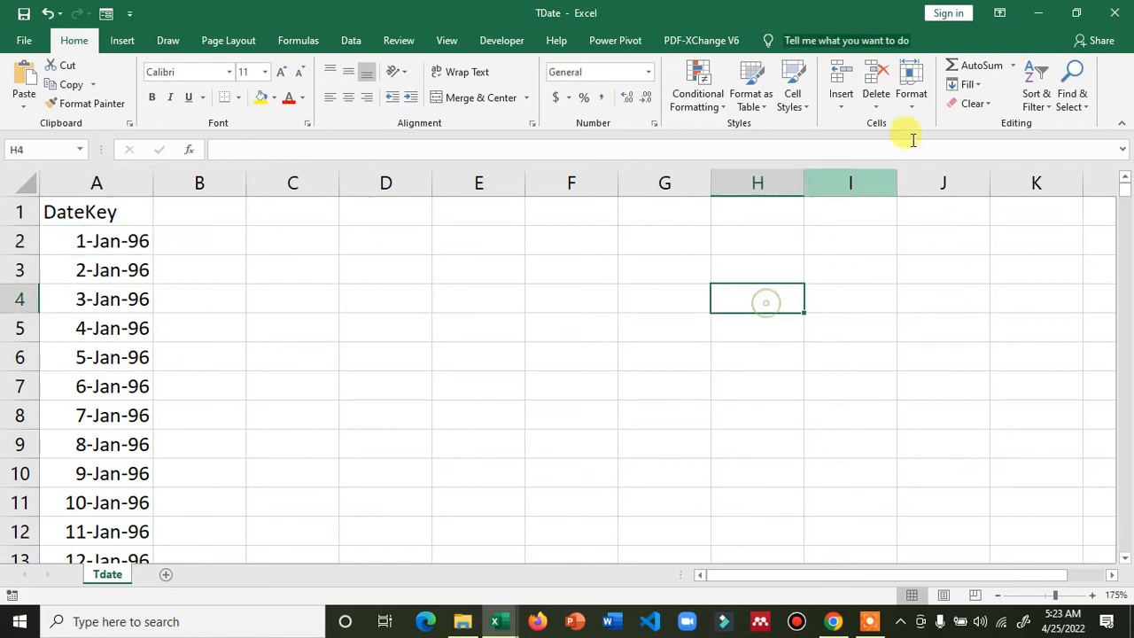
pyautogui.click(1114, 13)
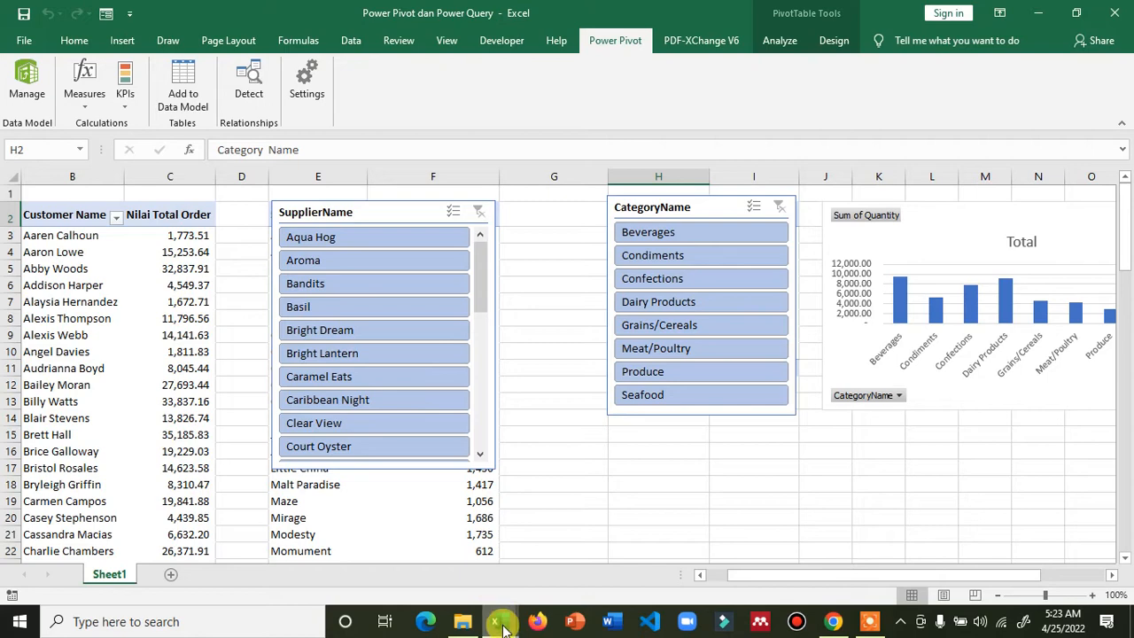
pyautogui.moveTo(502, 618)
pyautogui.click(554, 558)
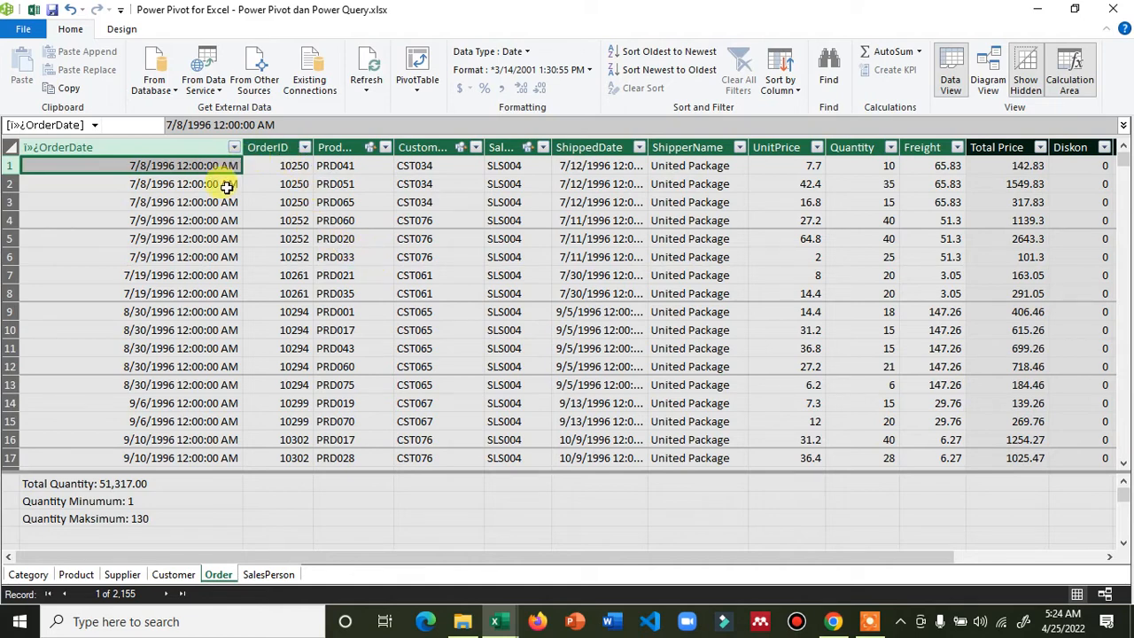
pyautogui.click(319, 84)
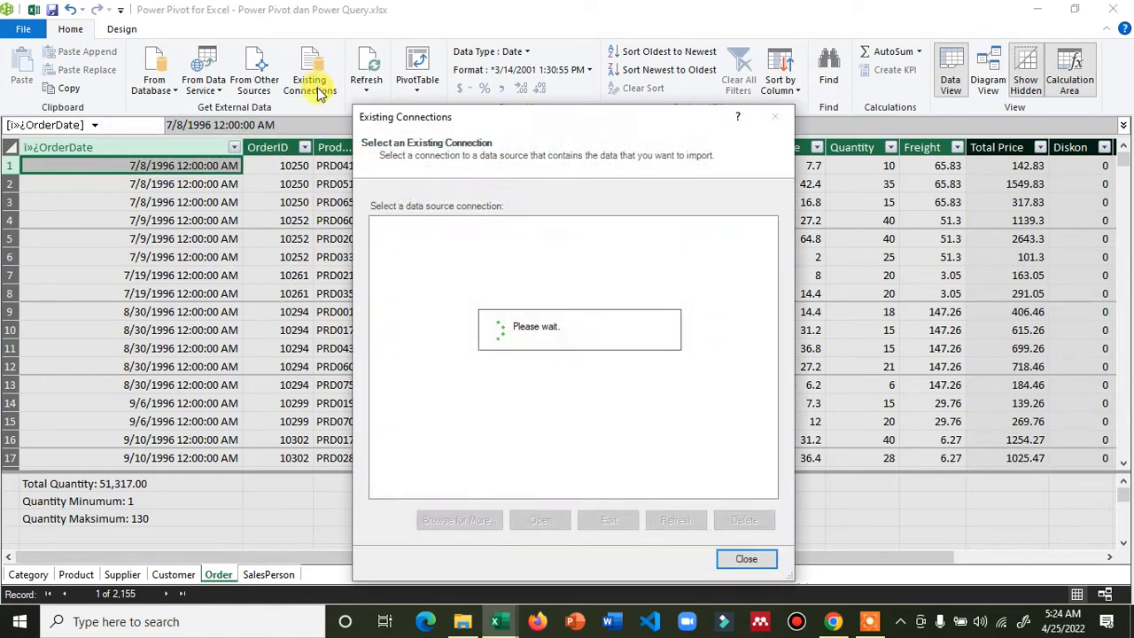
pyautogui.click(457, 266)
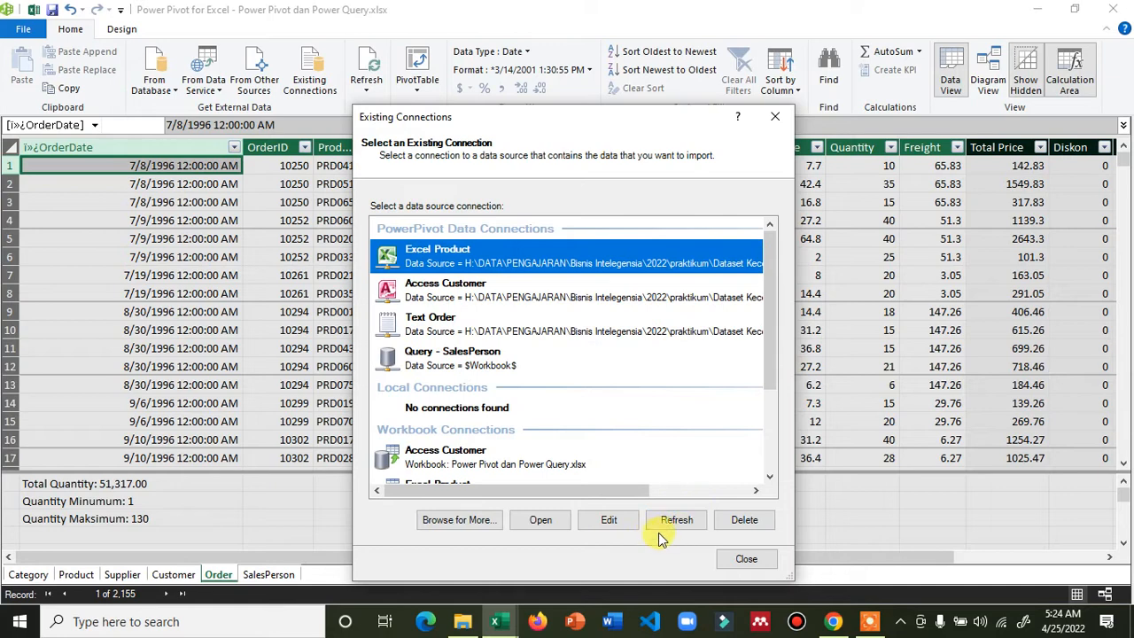
pyautogui.click(541, 521)
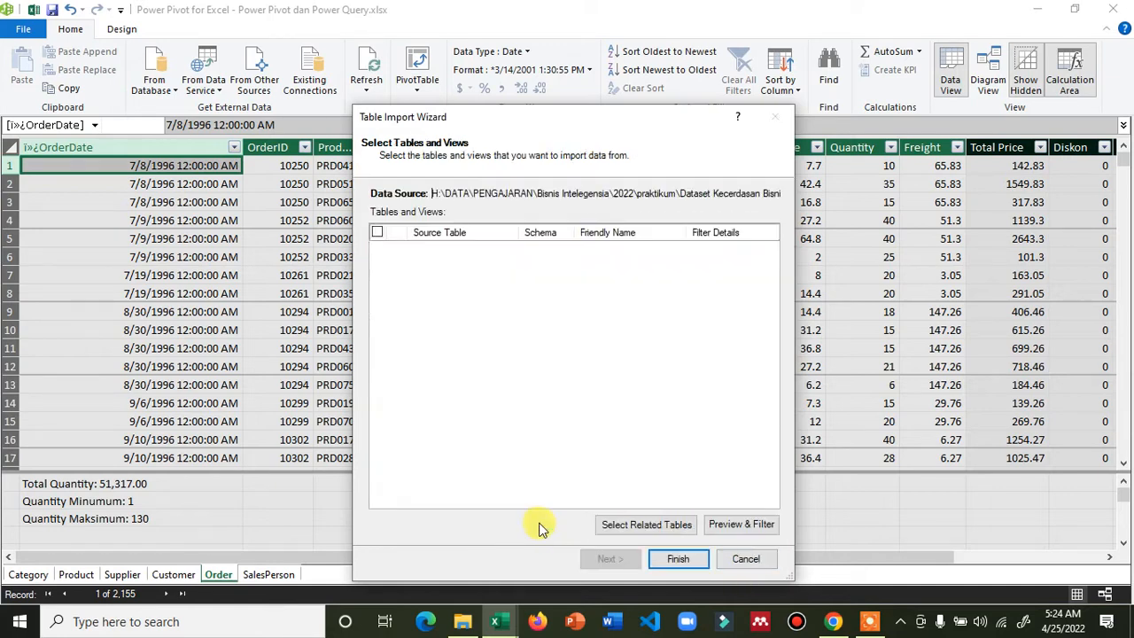
pyautogui.click(564, 561)
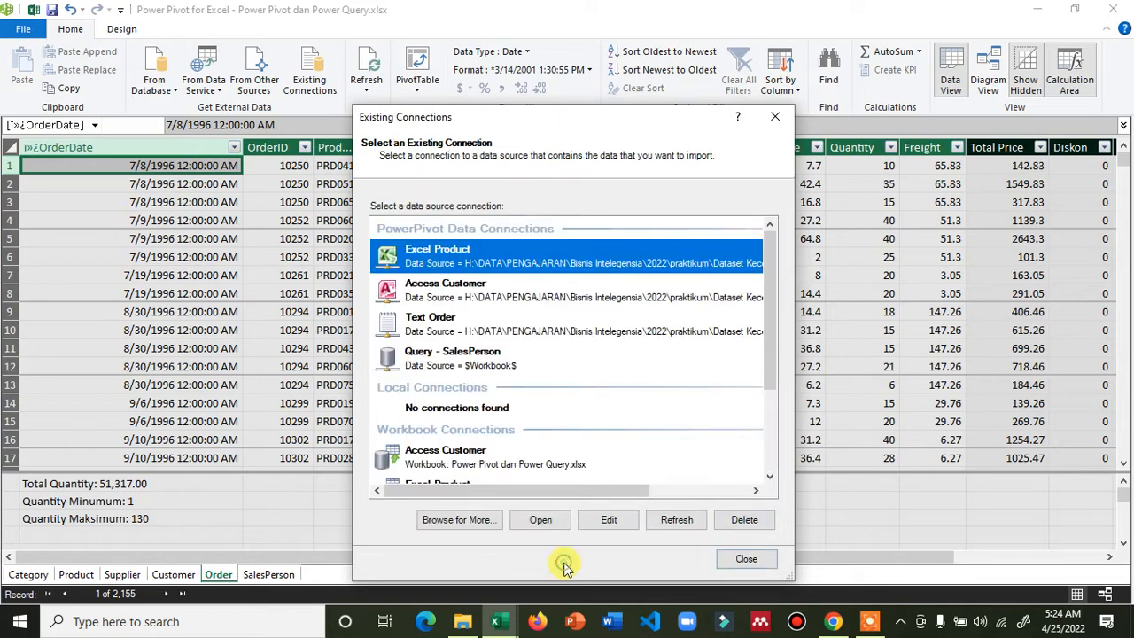
pyautogui.scroll(-3, 492, 306)
pyautogui.scroll(4, 514, 362)
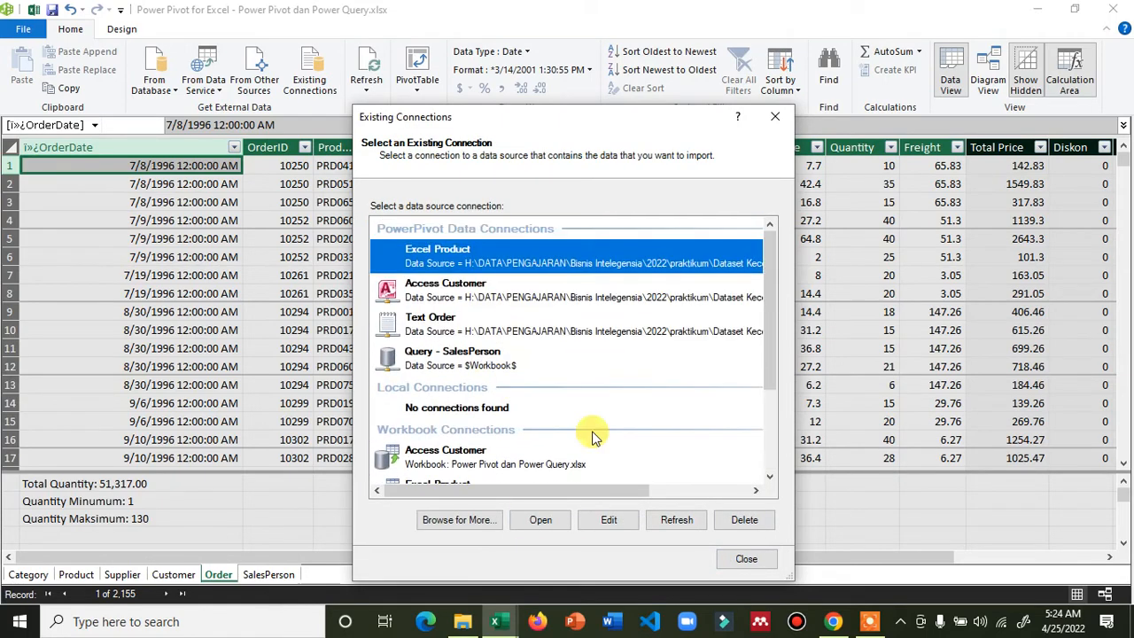
pyautogui.click(729, 558)
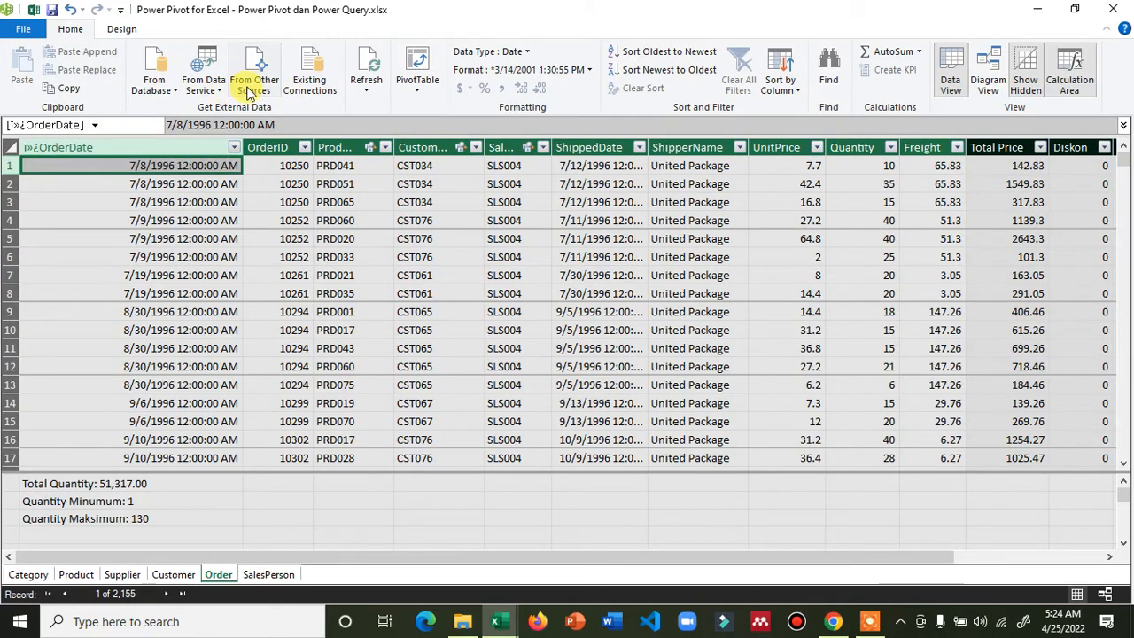
# Start a table import from other sources with Excel File as the data source type
pyautogui.click(250, 89)
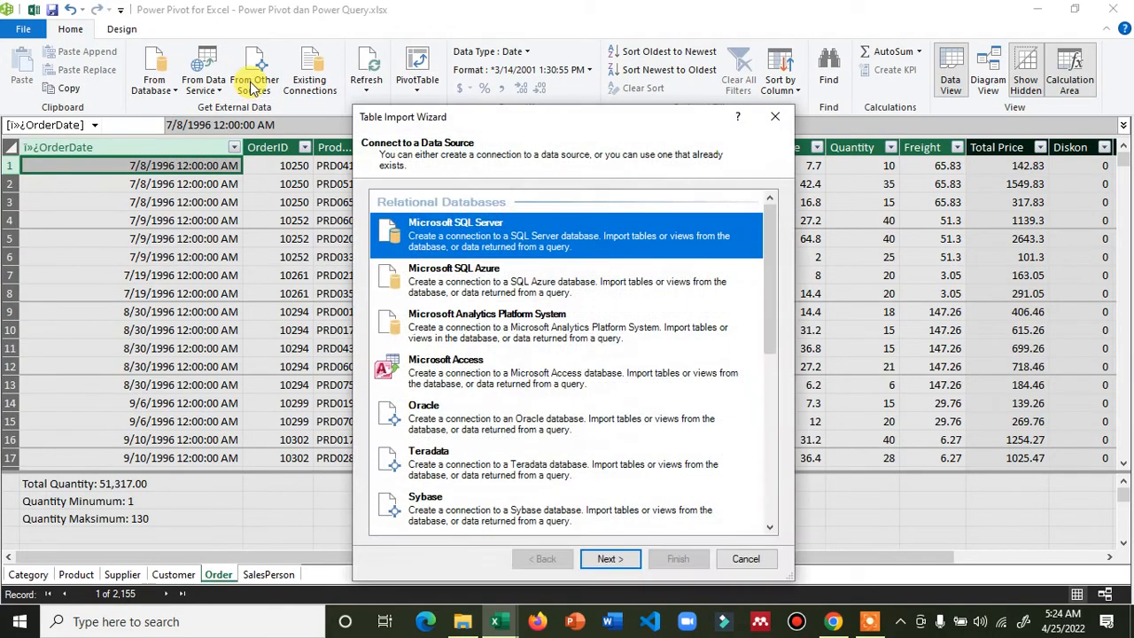
pyautogui.scroll(-5, 503, 320)
pyautogui.scroll(-1, 503, 321)
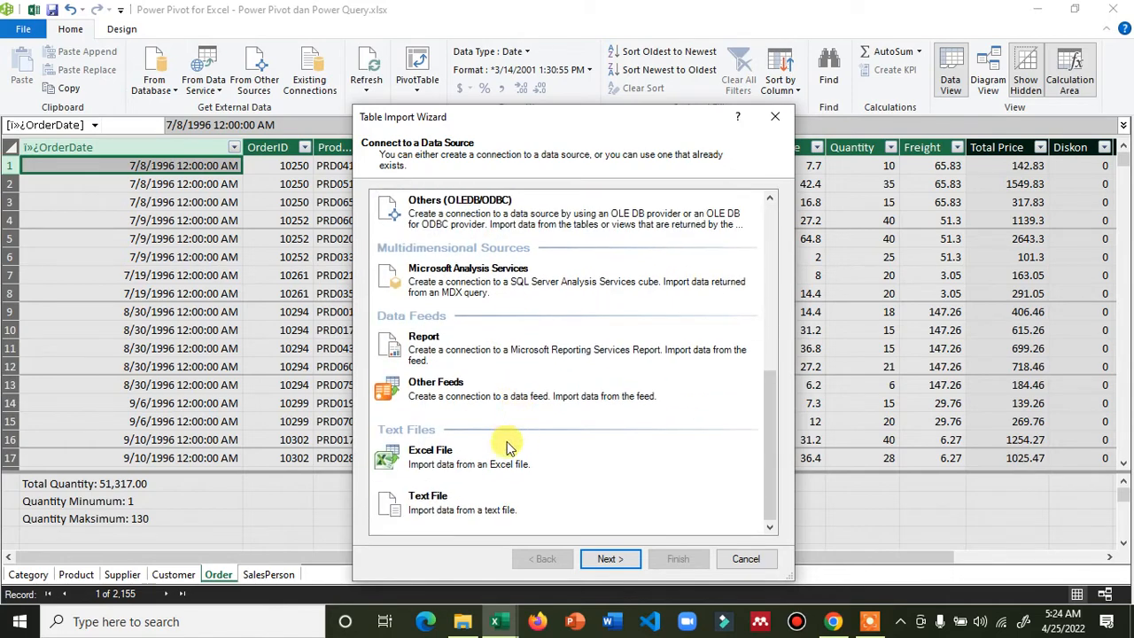
pyautogui.click(464, 466)
pyautogui.click(612, 558)
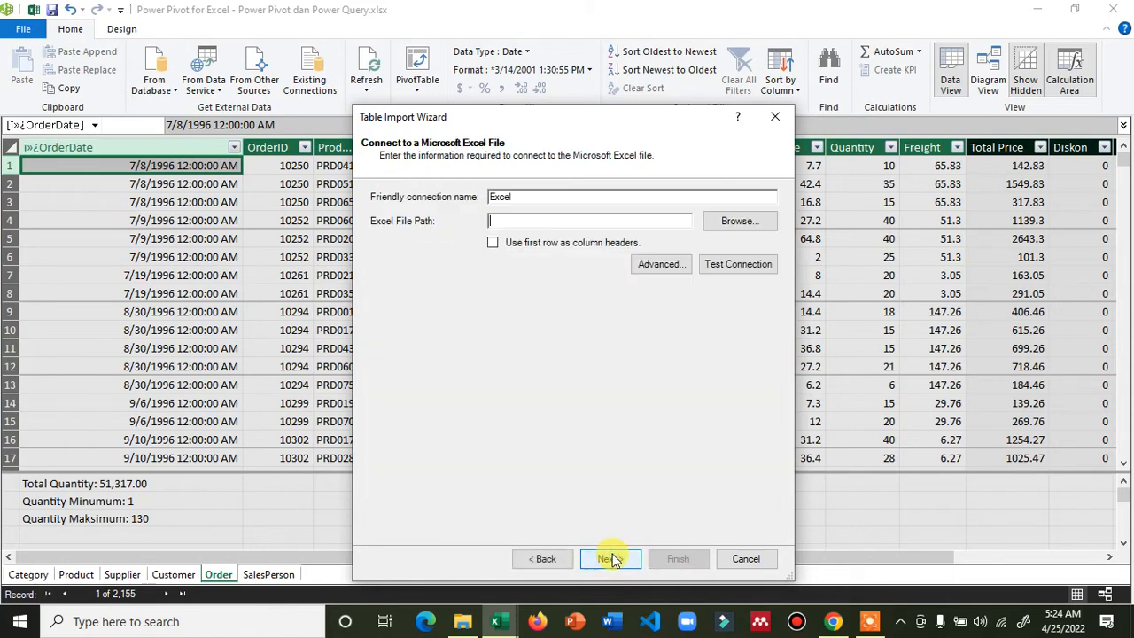
# Choose the TDate workbook from the Desktop as the source and use its first row as column headers
pyautogui.click(718, 221)
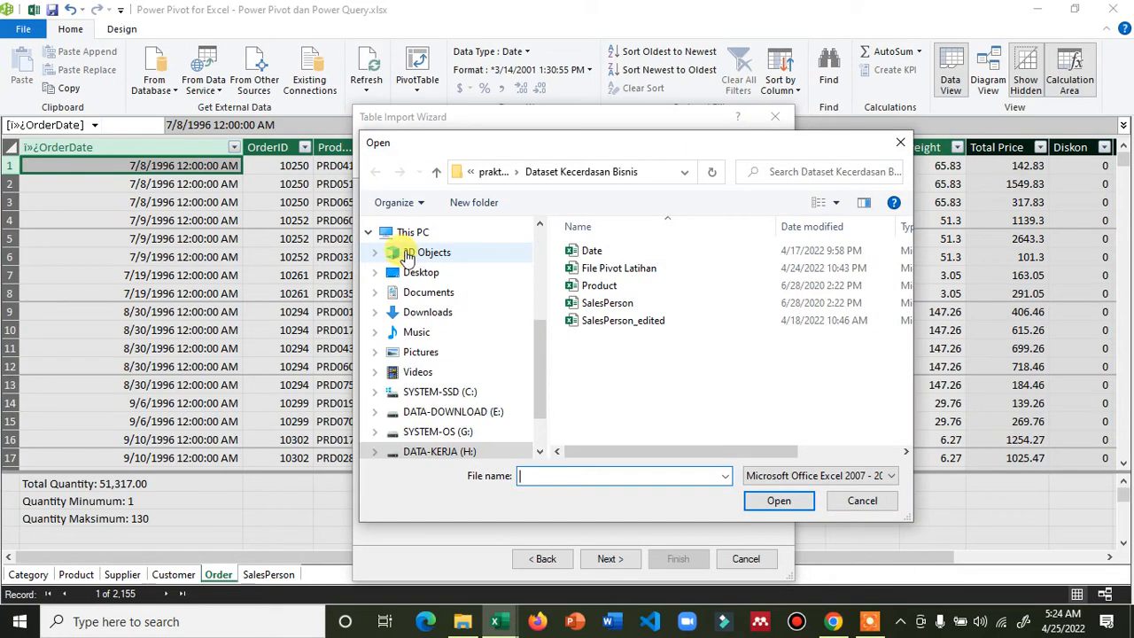
pyautogui.click(418, 273)
pyautogui.click(595, 251)
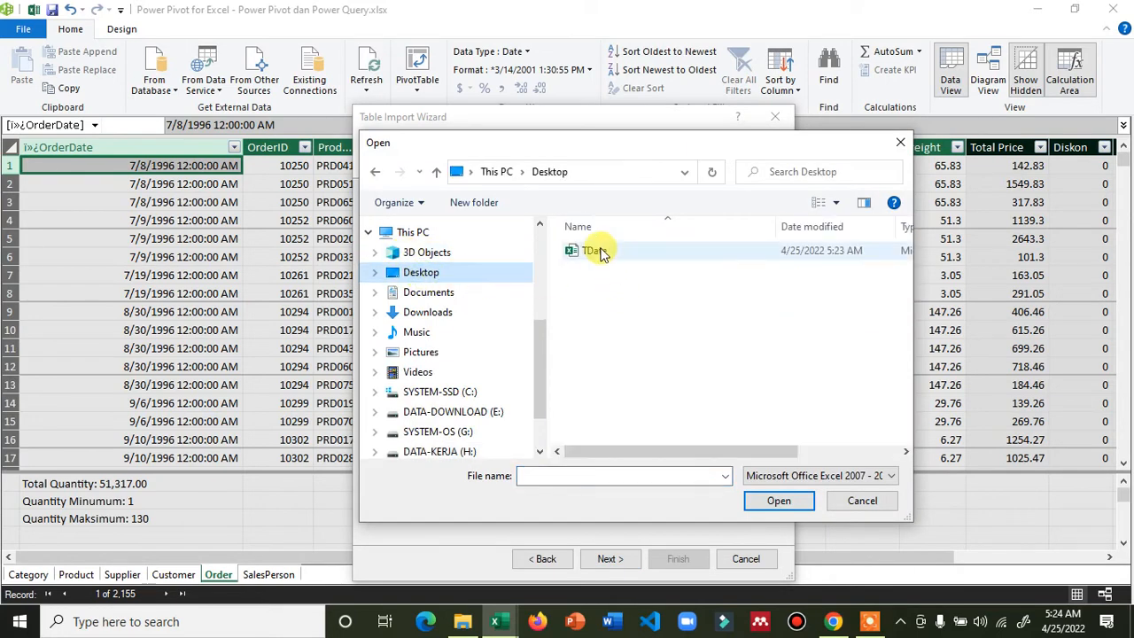
pyautogui.click(768, 499)
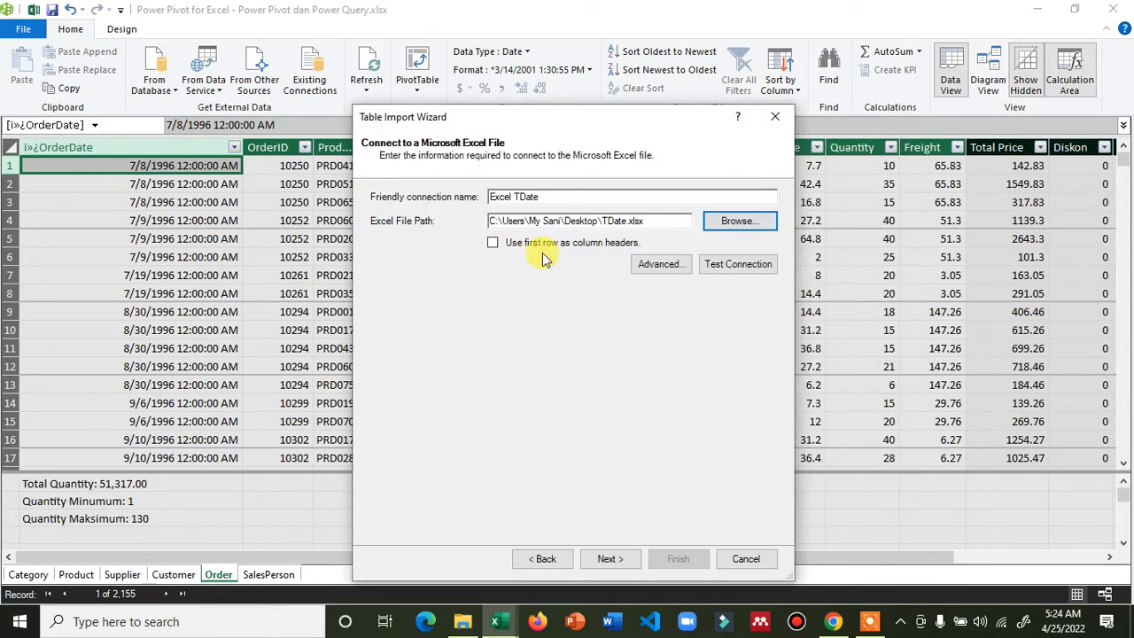
pyautogui.click(493, 243)
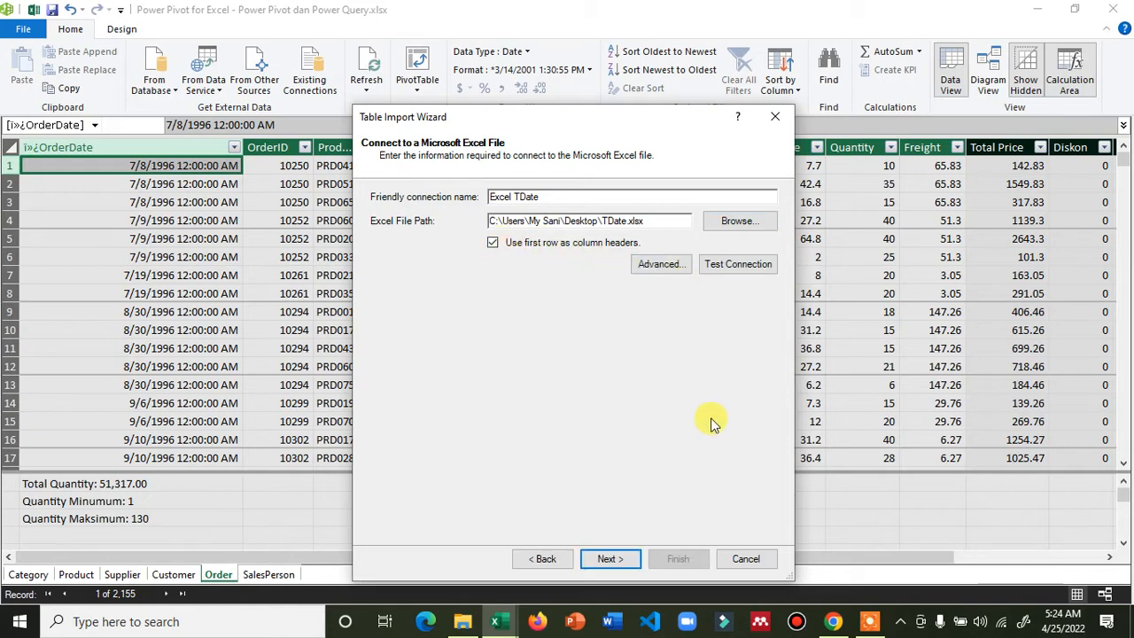
# Import the Tdate table into the data model, allowing the external connection, and close the import wizard
pyautogui.click(610, 559)
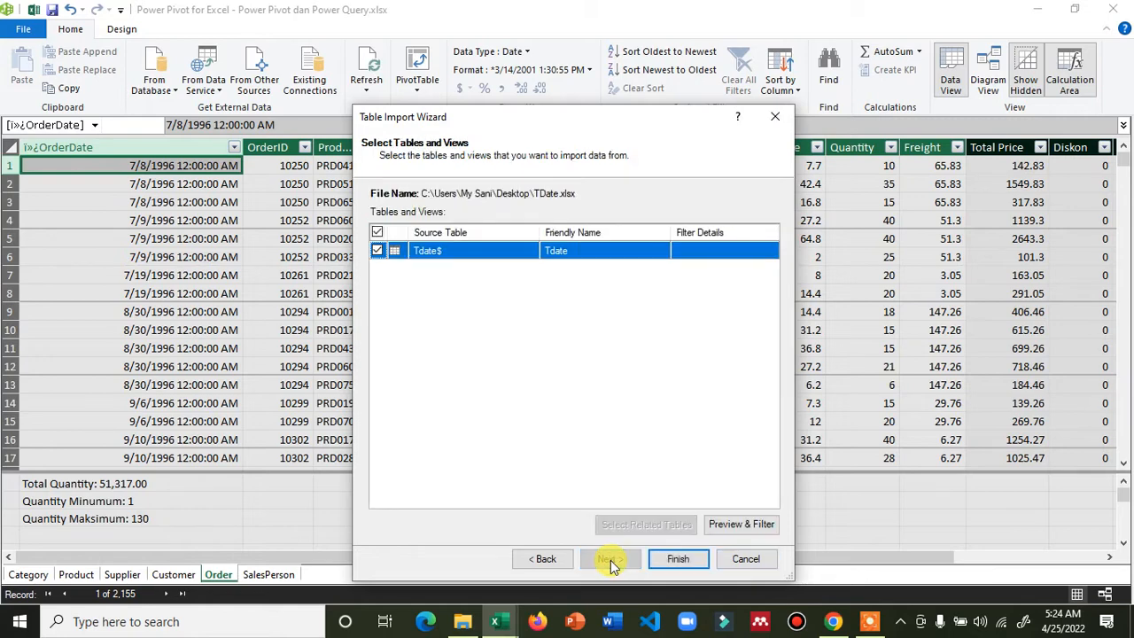
pyautogui.click(669, 559)
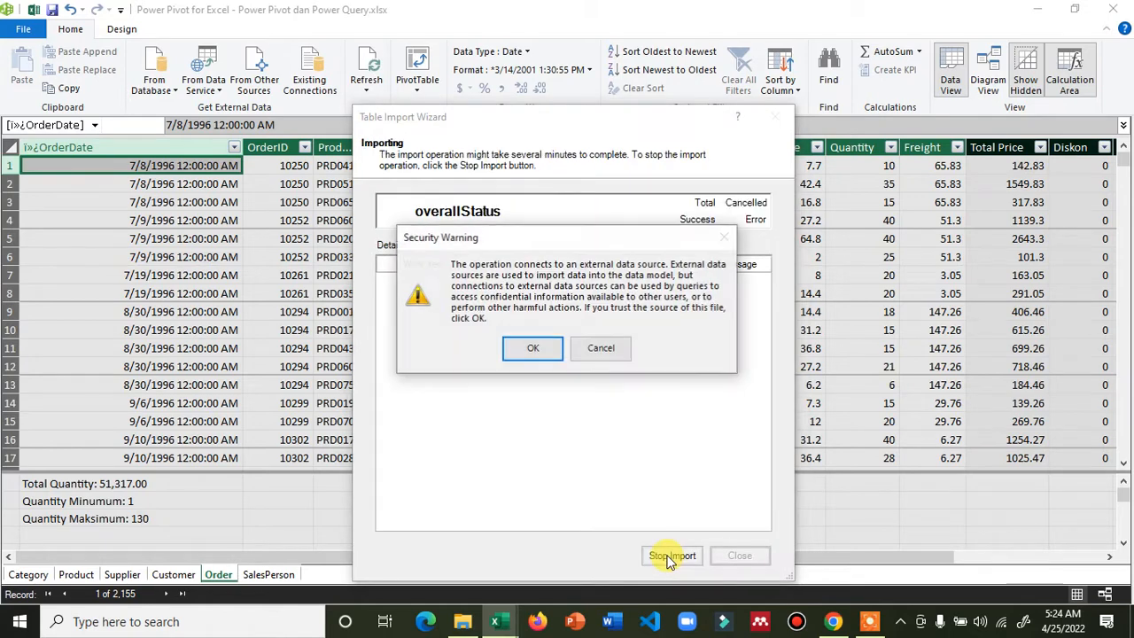
pyautogui.click(521, 346)
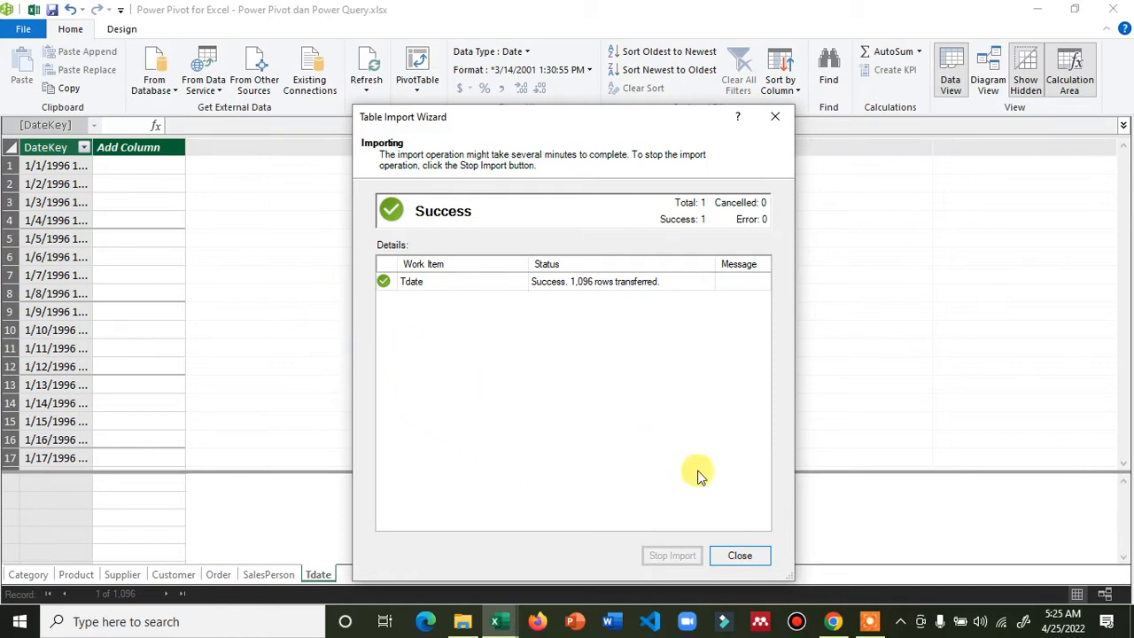
pyautogui.click(753, 556)
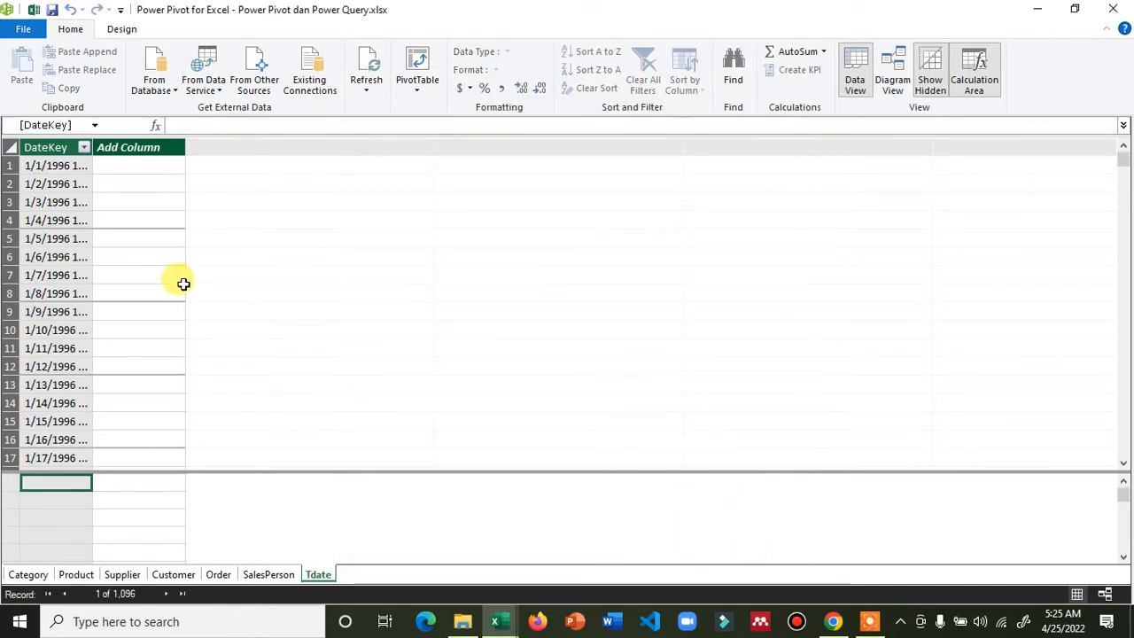
# Widen the DateKey column and add a calculated column with the formula =Year(Tdate[DateKey])
pyautogui.moveTo(89, 148); pyautogui.dragTo(140, 147)
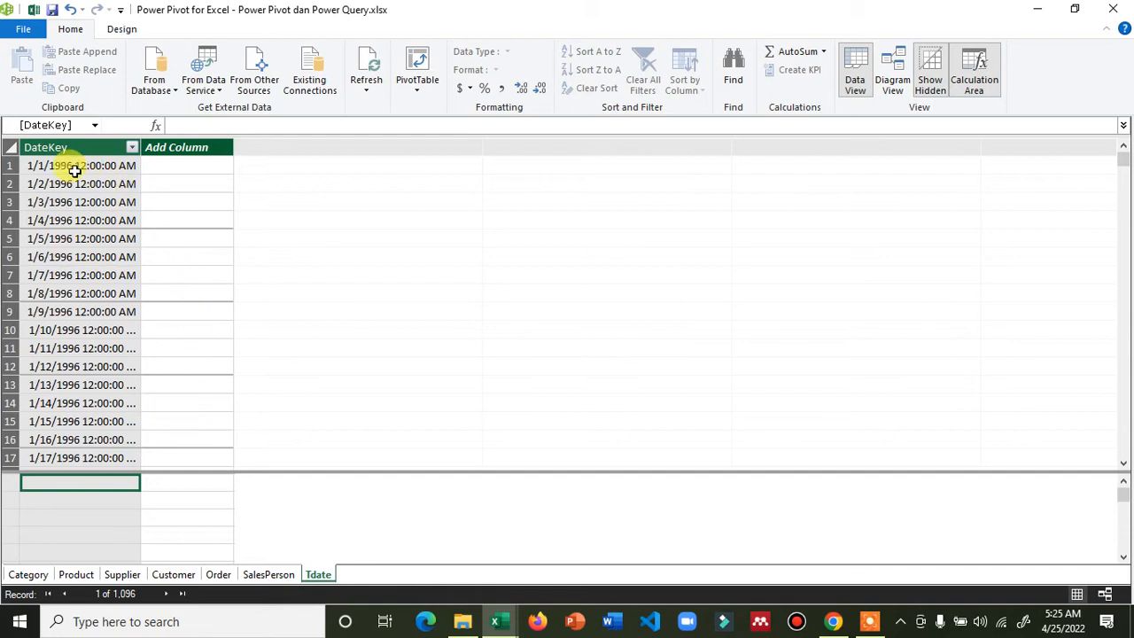
pyautogui.click(169, 147)
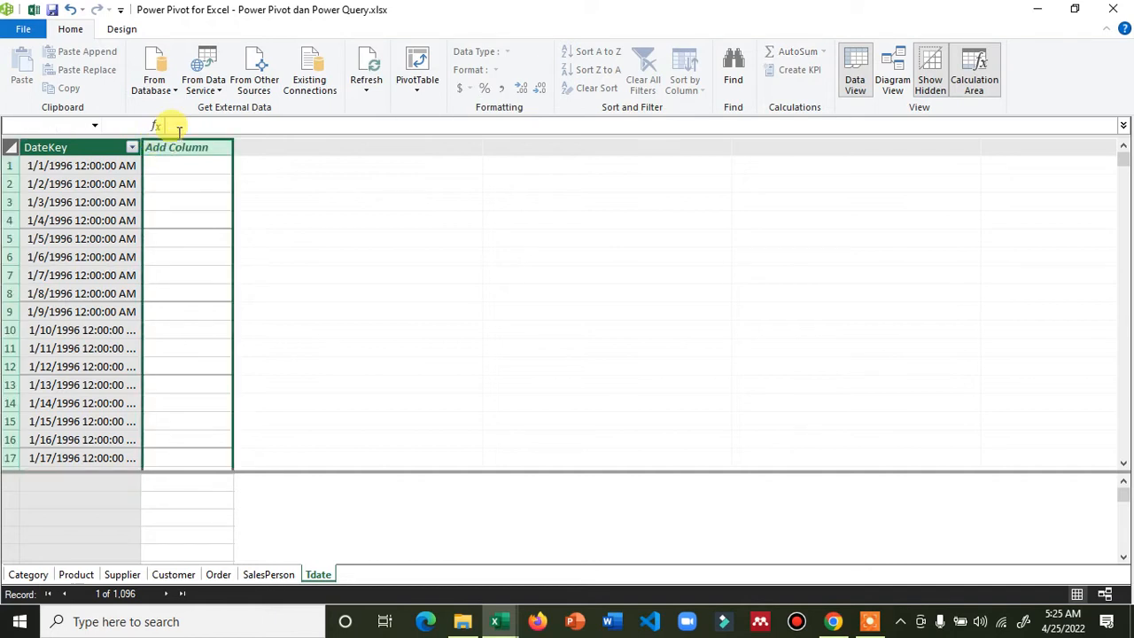
pyautogui.click(179, 129)
pyautogui.write('=Year(')
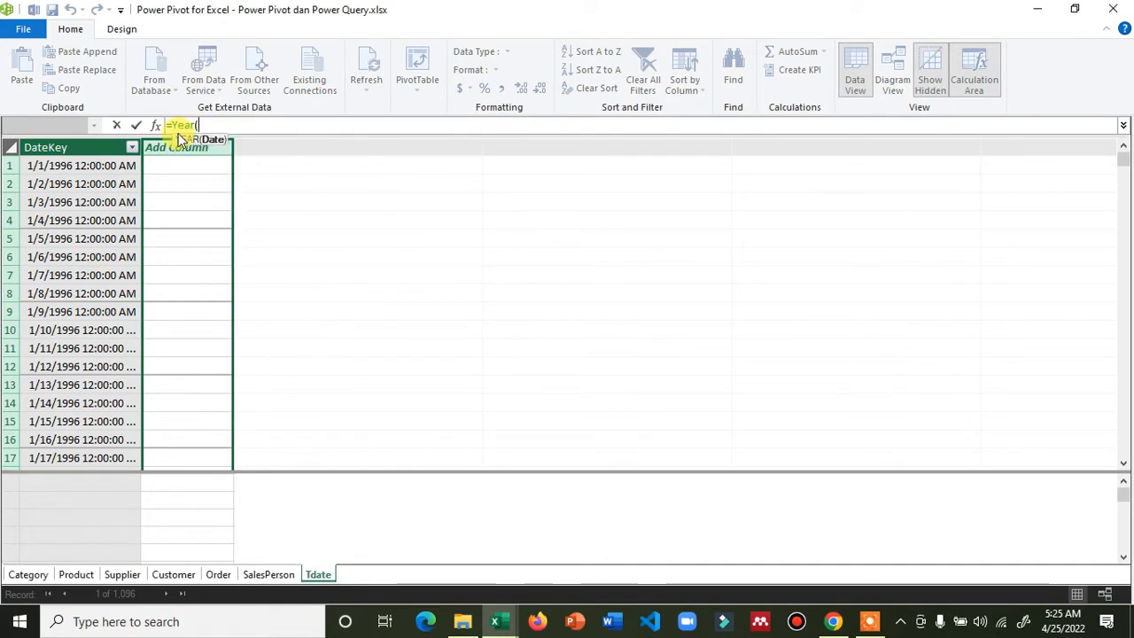
pyautogui.write('Tdat')
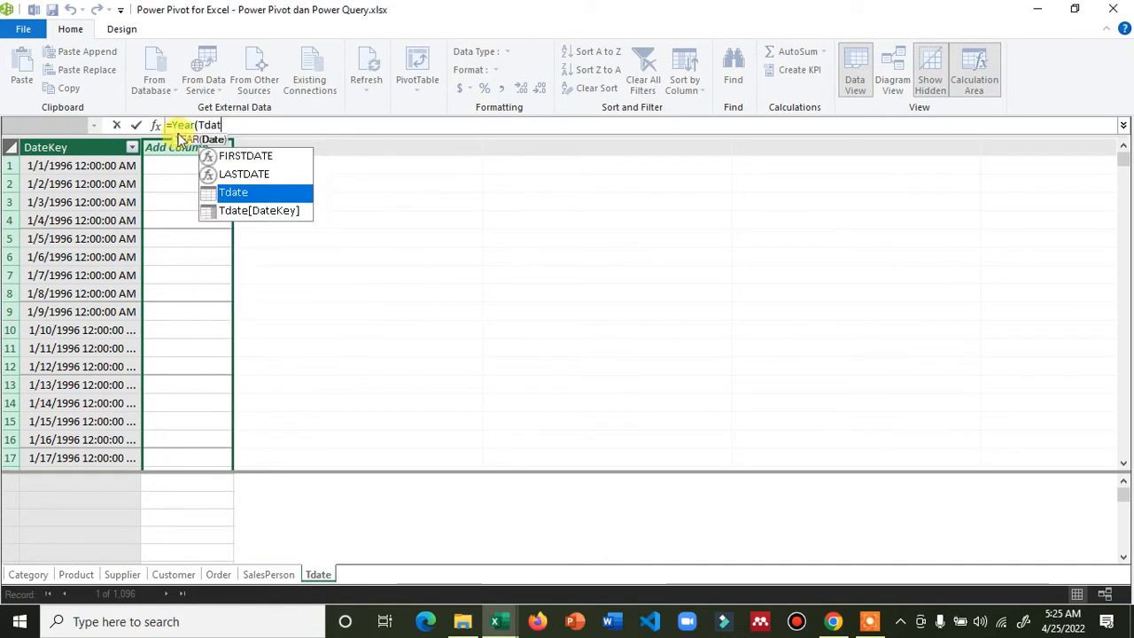
pyautogui.write('e')
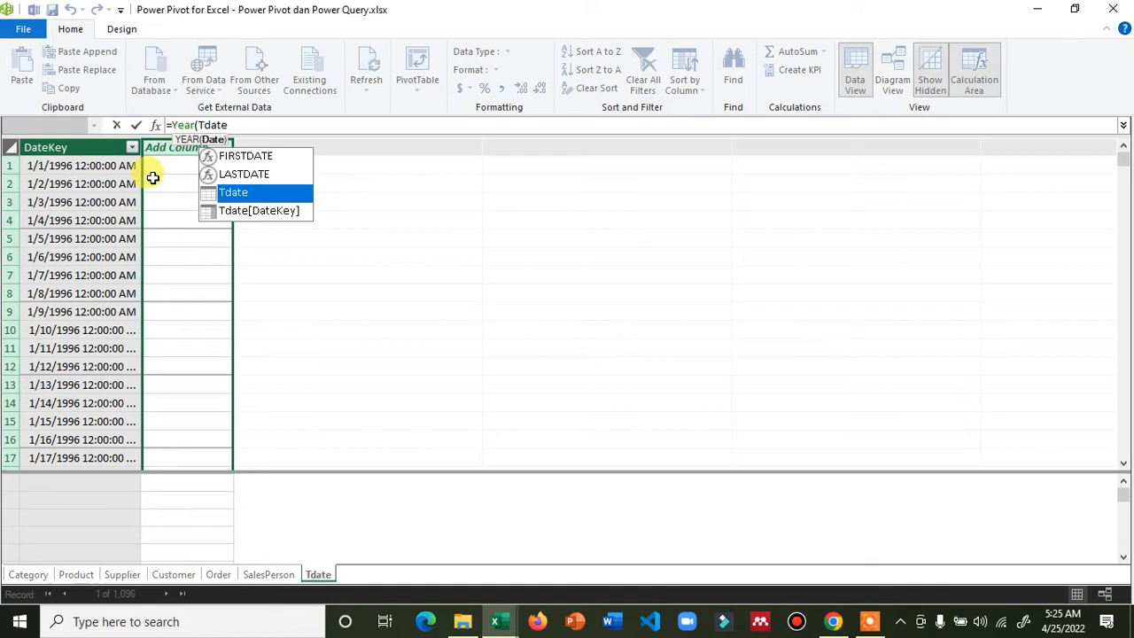
pyautogui.doubleClick(262, 211)
pyautogui.write(')')
pyautogui.press('Return')
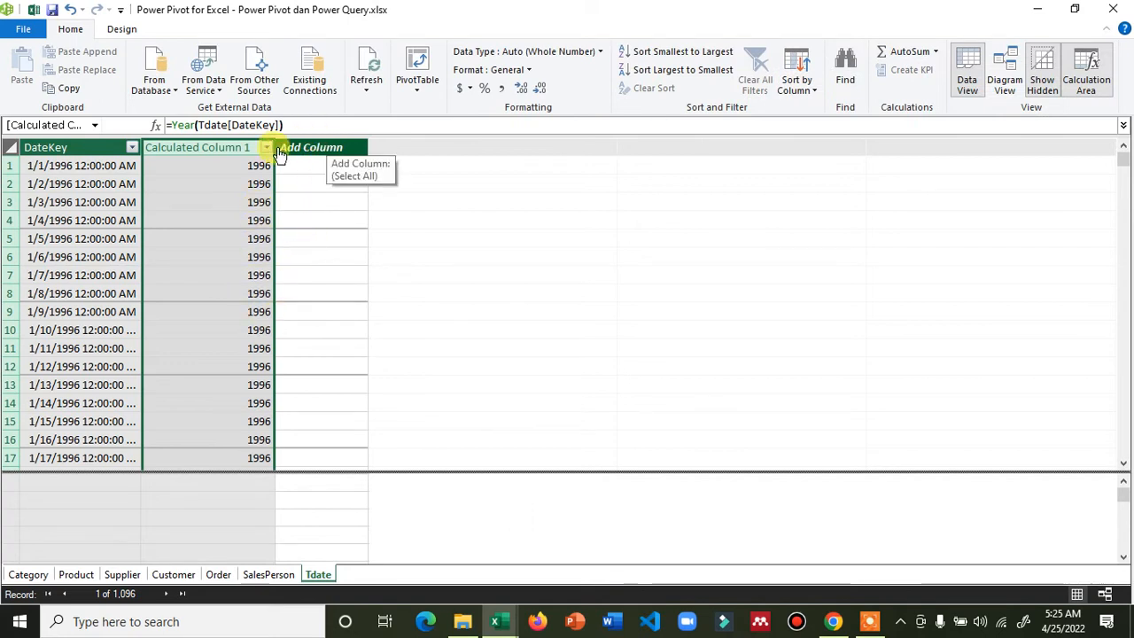
# Rename the new calculated column of the Tdate table as Year
pyautogui.click(226, 182)
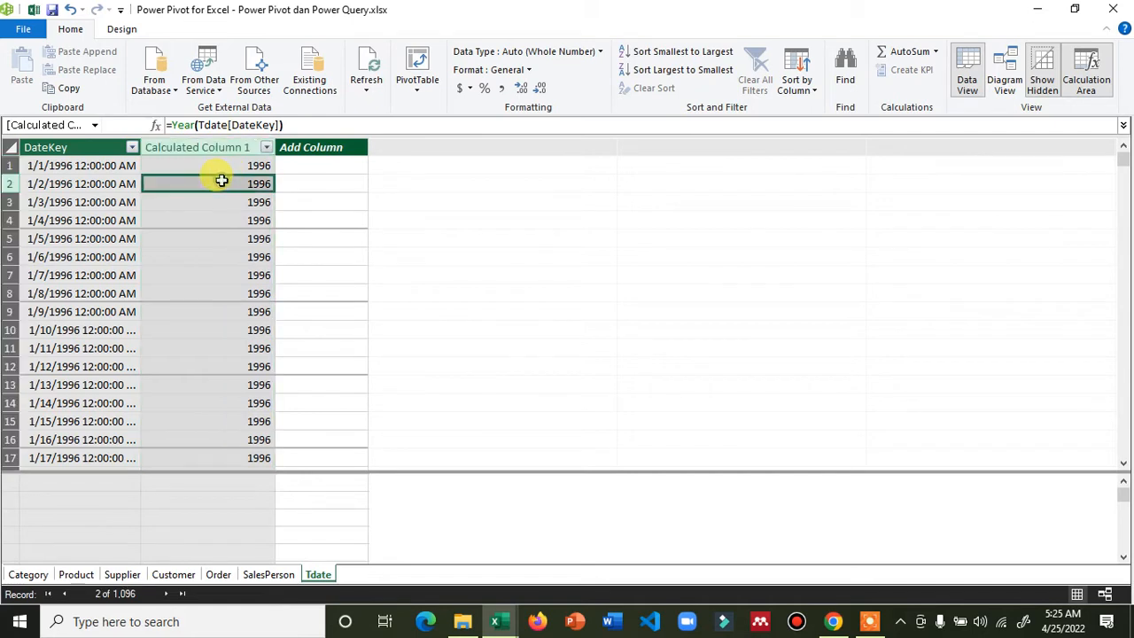
pyautogui.doubleClick(237, 147)
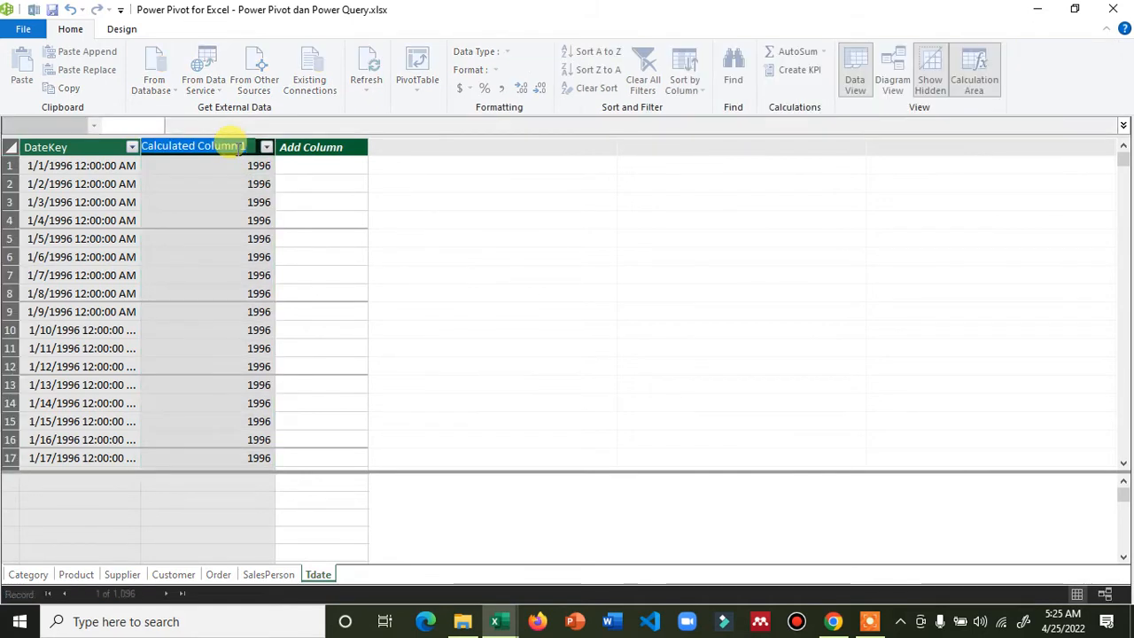
pyautogui.write('Year')
pyautogui.press('Return')
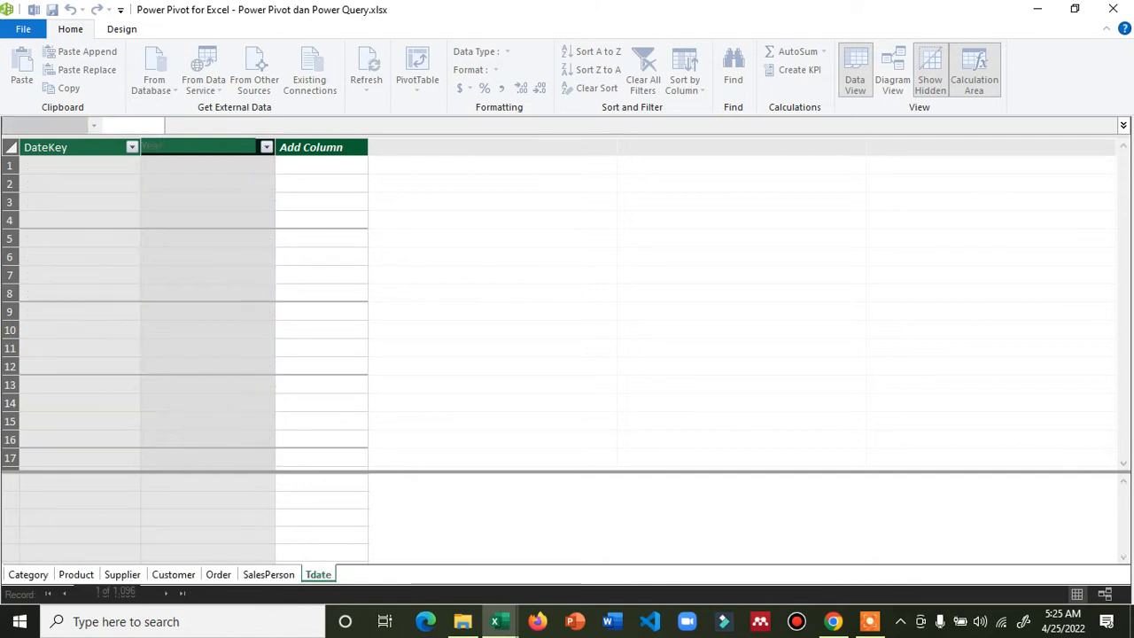
# Add a calculated column after Year with the formula =Month(Tdate[DateKey])
pyautogui.click(332, 147)
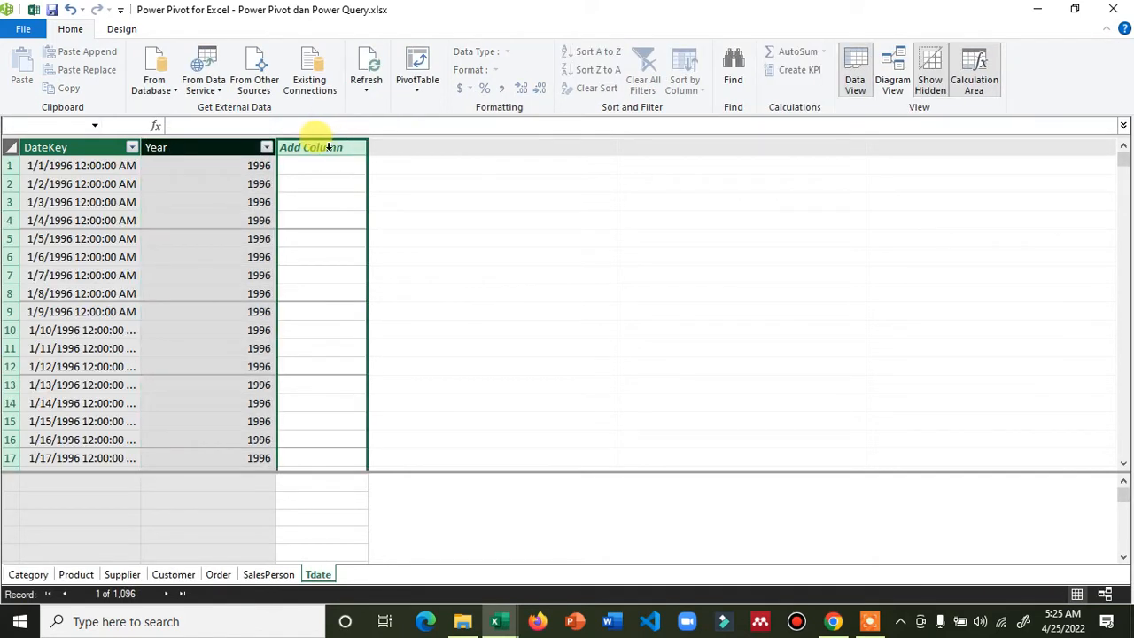
pyautogui.click(242, 126)
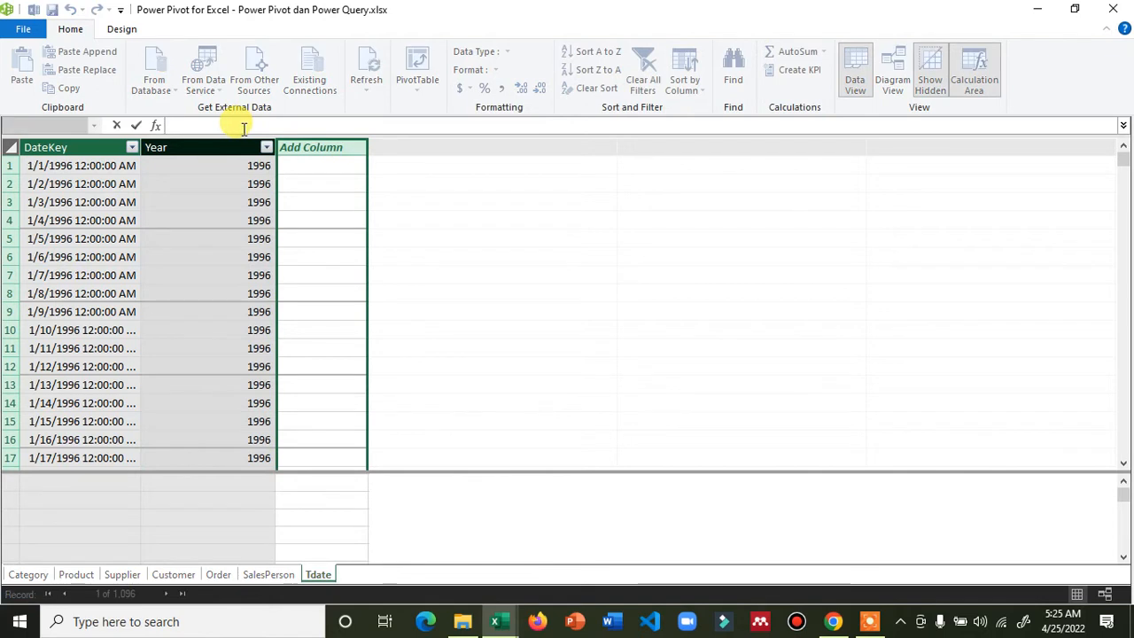
pyautogui.write('=Month(tda')
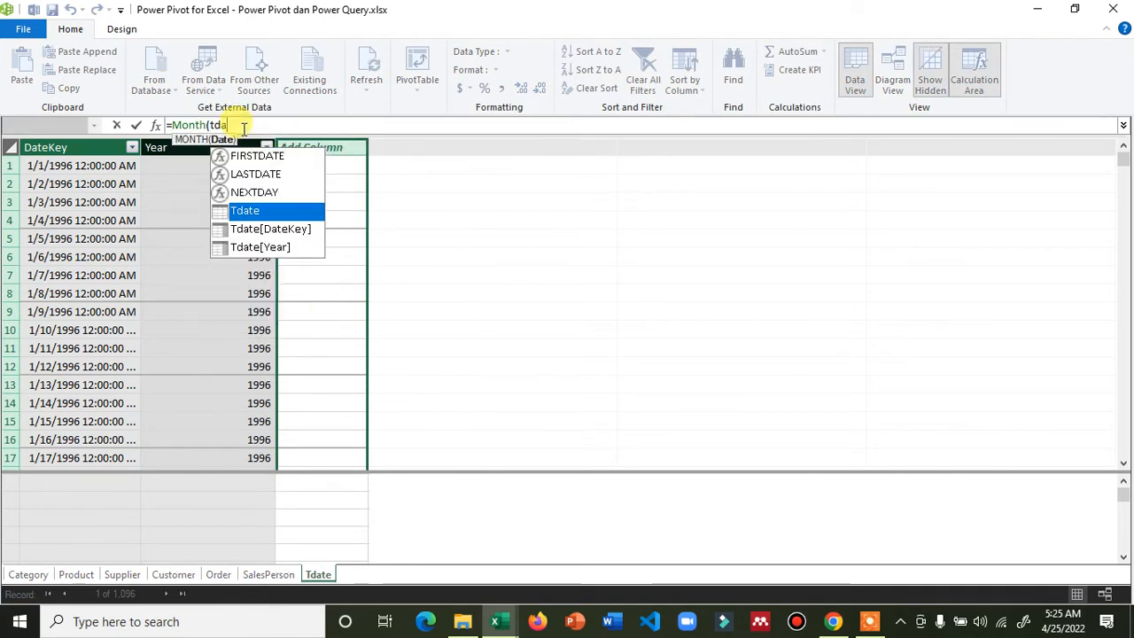
pyautogui.click(251, 233)
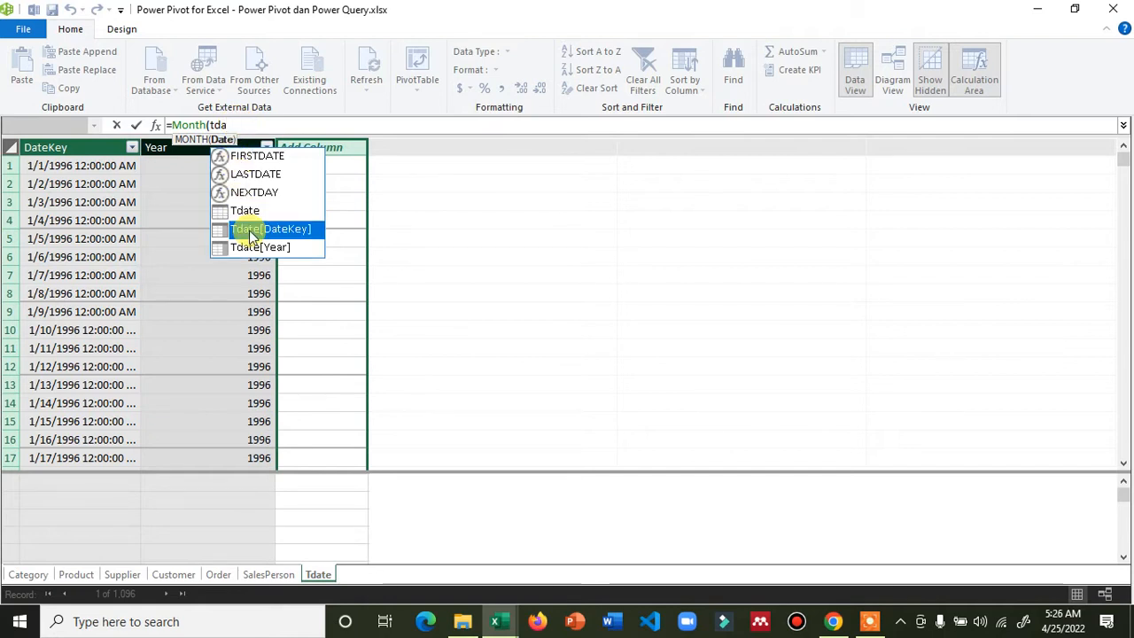
pyautogui.doubleClick(251, 233)
pyautogui.write(')')
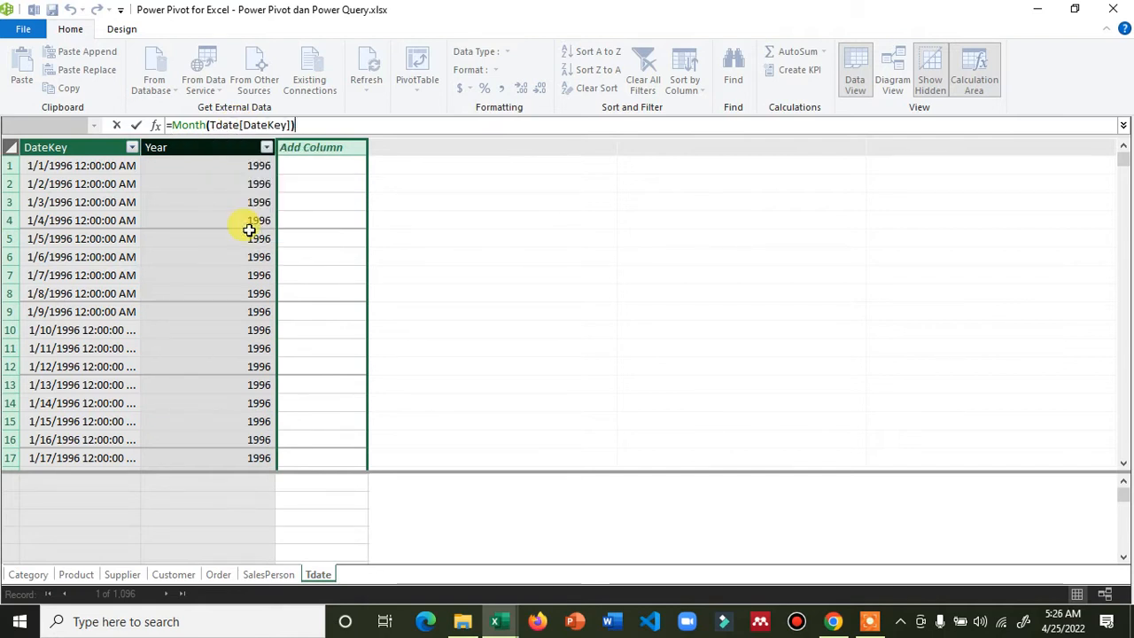
pyautogui.press('Return')
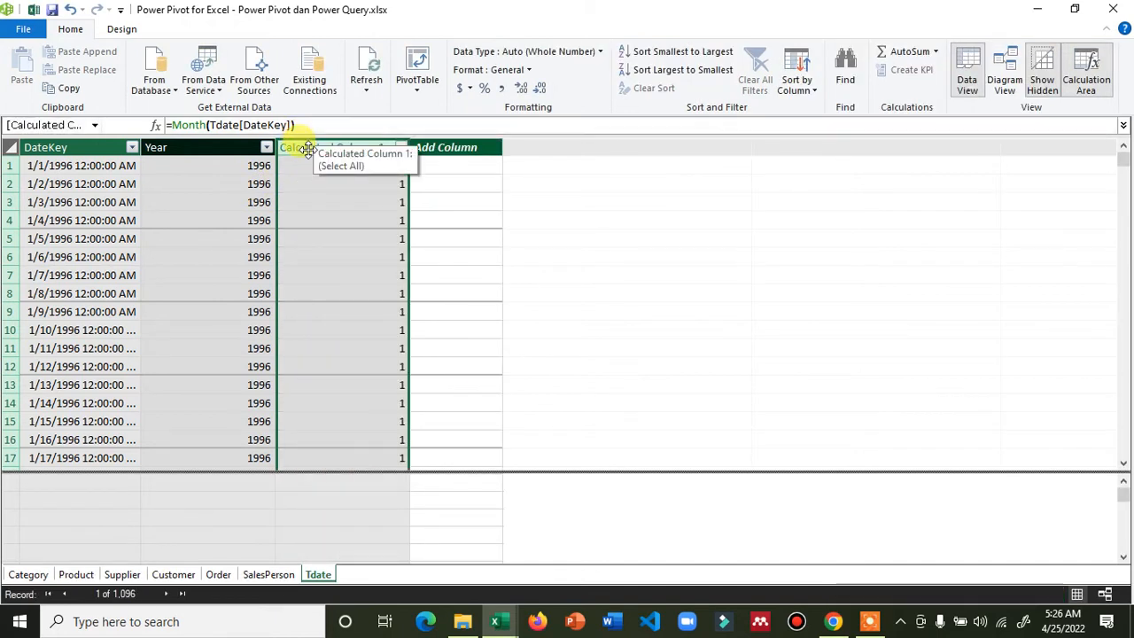
# Rename the month calculated column as MonthNumber and narrow the MonthNumber and Year columns to fit their contents
pyautogui.doubleClick(310, 146)
pyautogui.write('Mo')
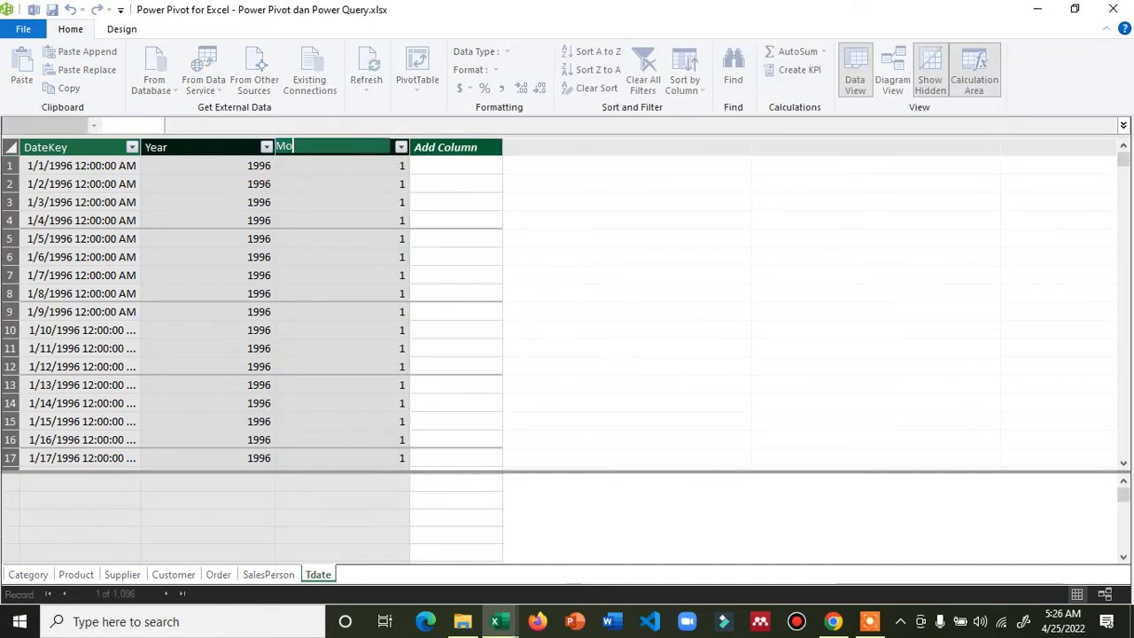
pyautogui.write('nthNumber')
pyautogui.press('Return')
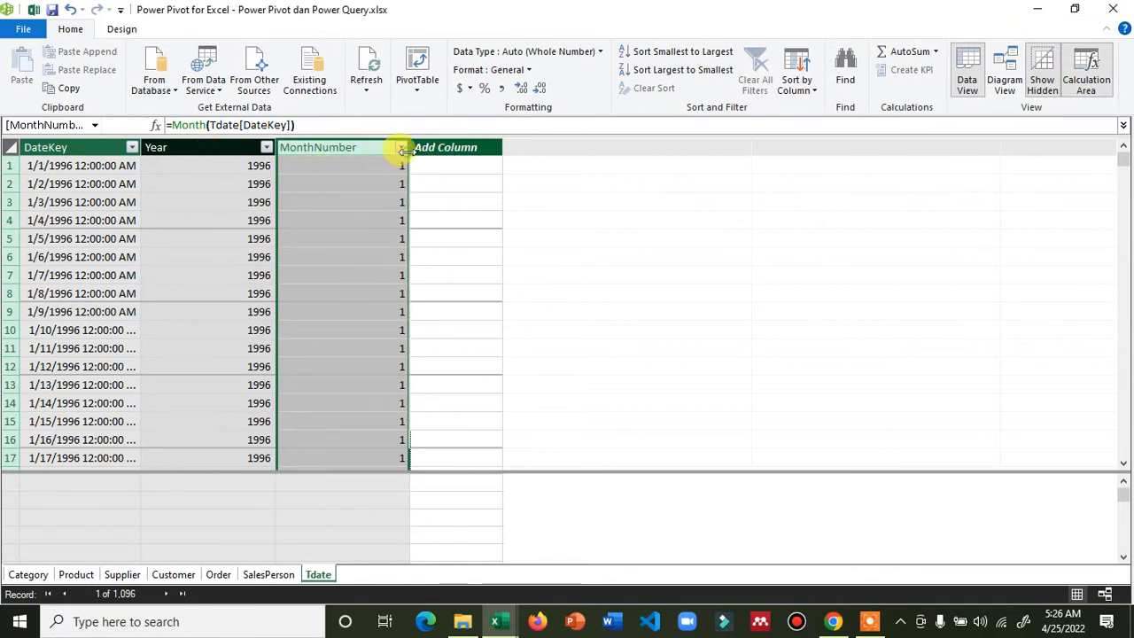
pyautogui.moveTo(403, 151); pyautogui.dragTo(375, 149)
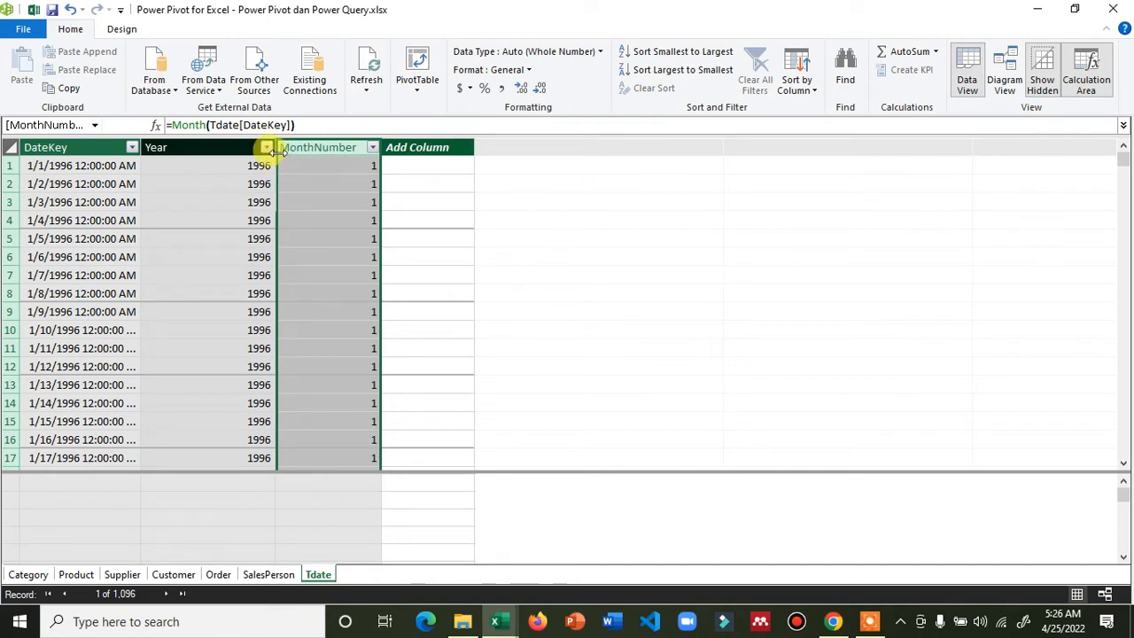
pyautogui.doubleClick(275, 149)
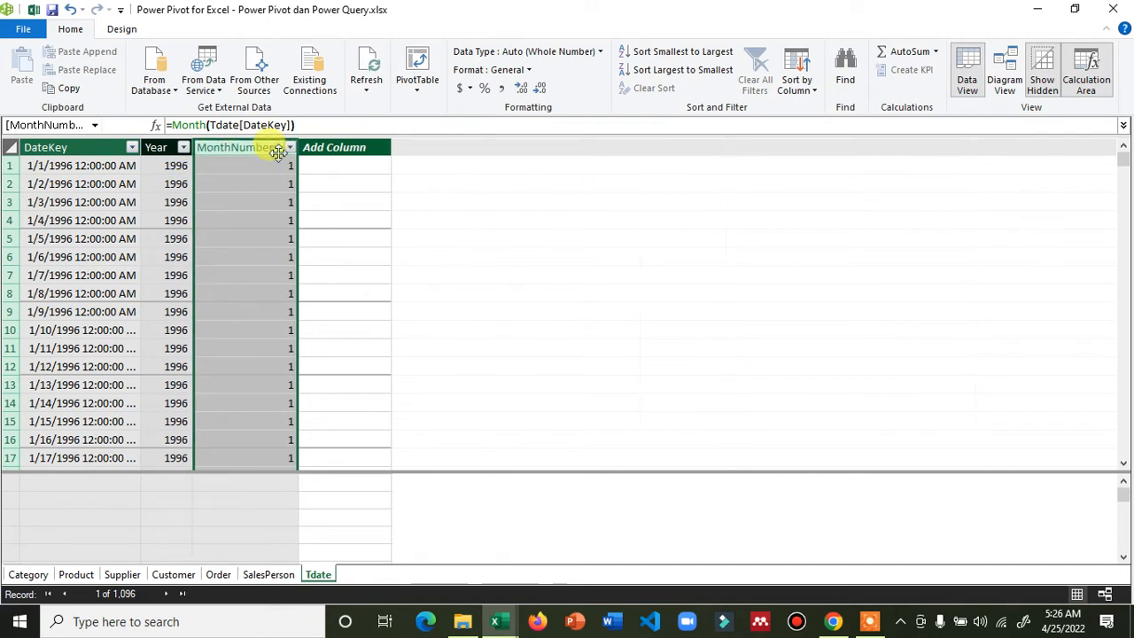
# Add a calculated column after MonthNumber with the formula =format(Tdate[DateKey],"MMM")
pyautogui.click(333, 149)
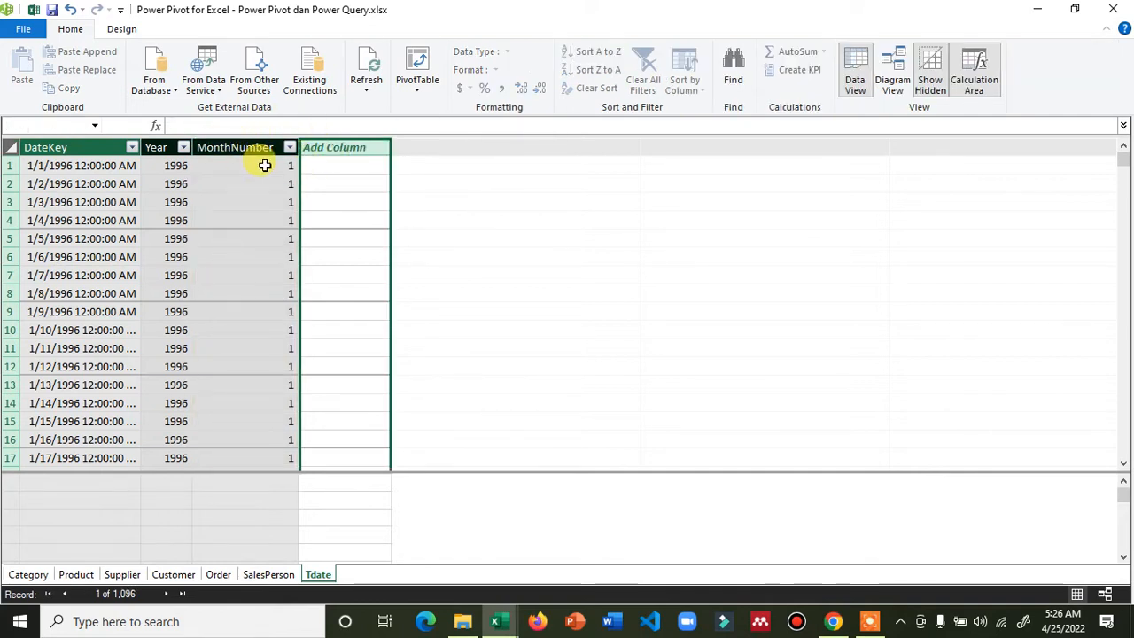
pyautogui.click(266, 127)
pyautogui.write('=format')
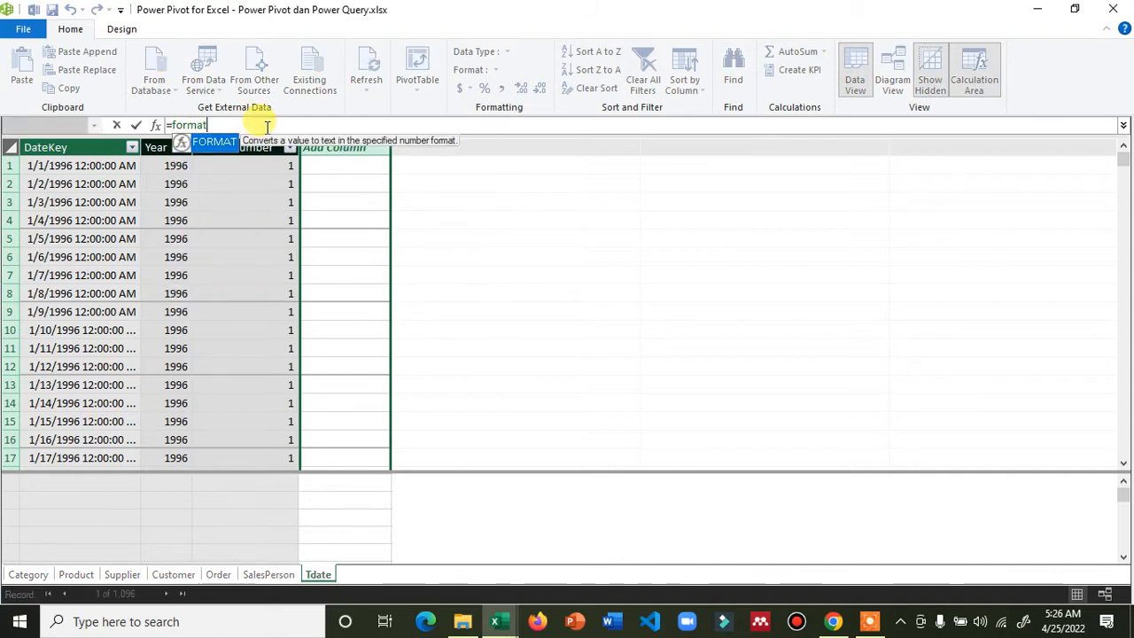
pyautogui.write('(')
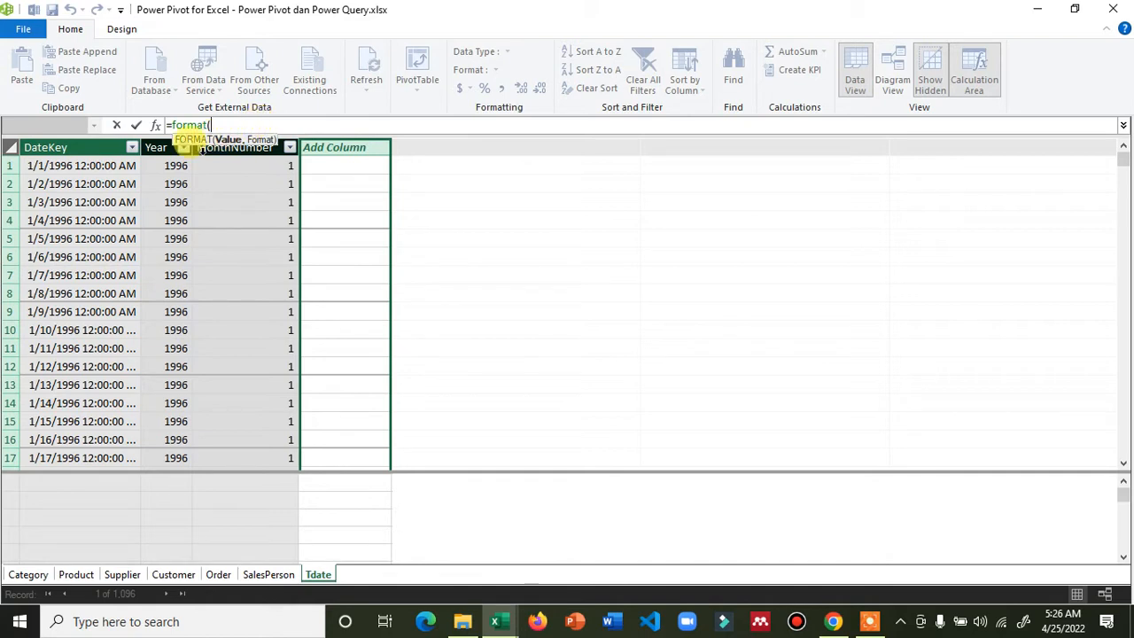
pyautogui.write('tdate')
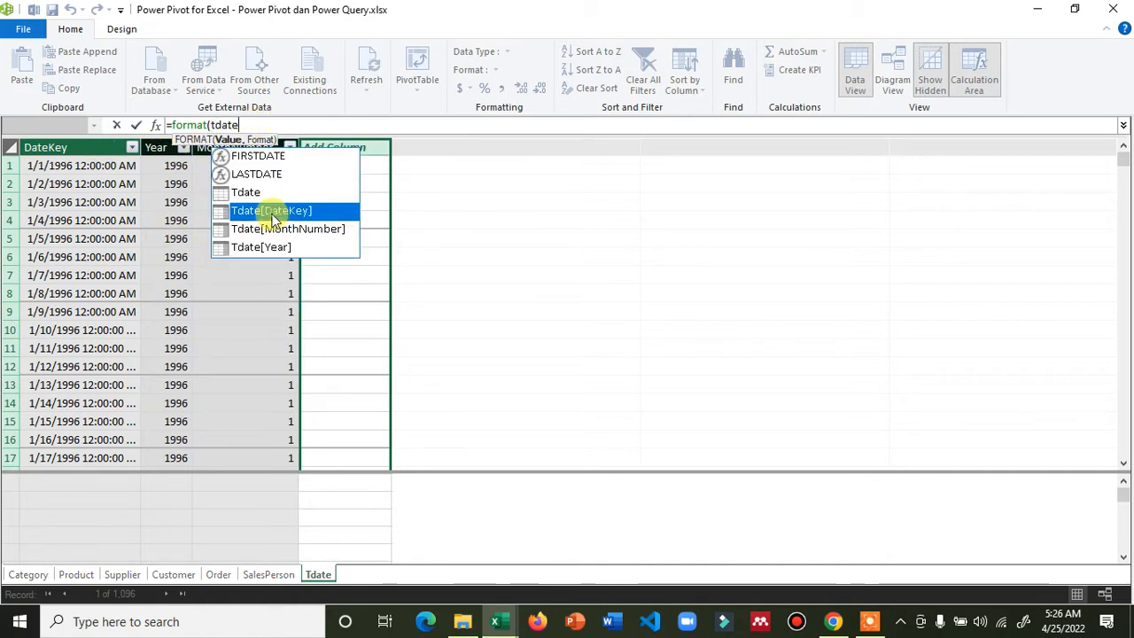
pyautogui.doubleClick(270, 213)
pyautogui.write(',"')
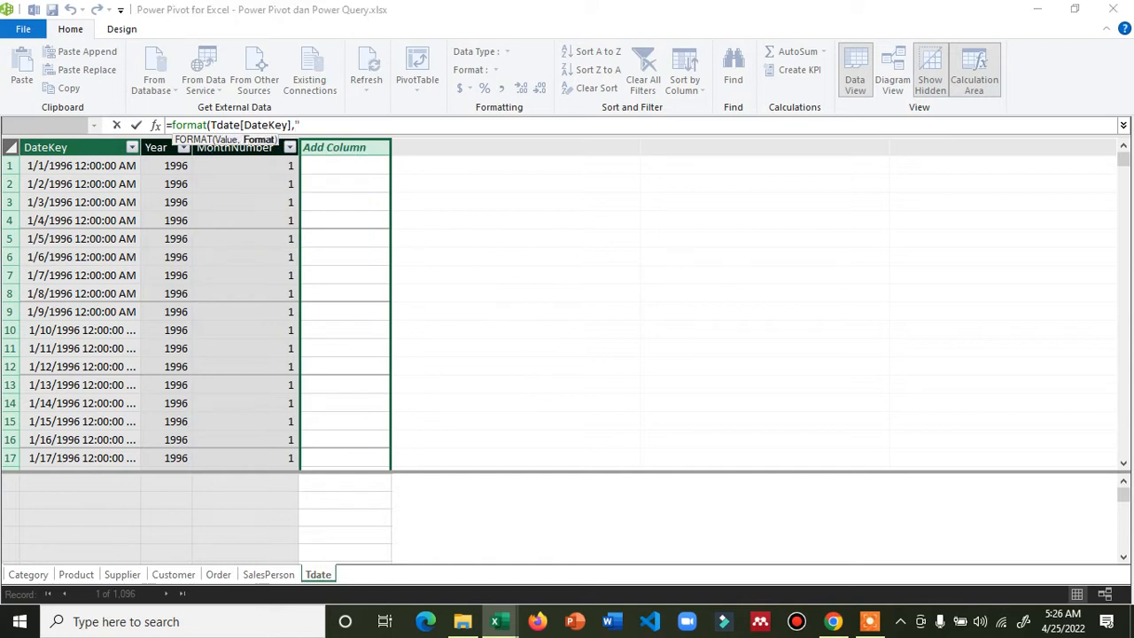
pyautogui.write('MMM")')
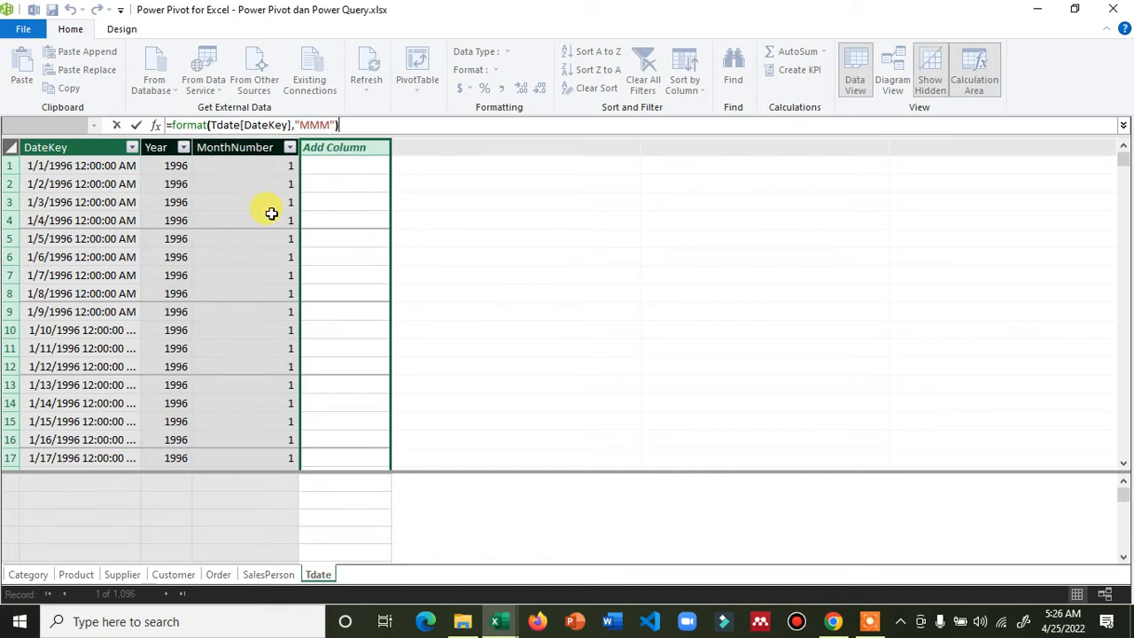
pyautogui.press('Return')
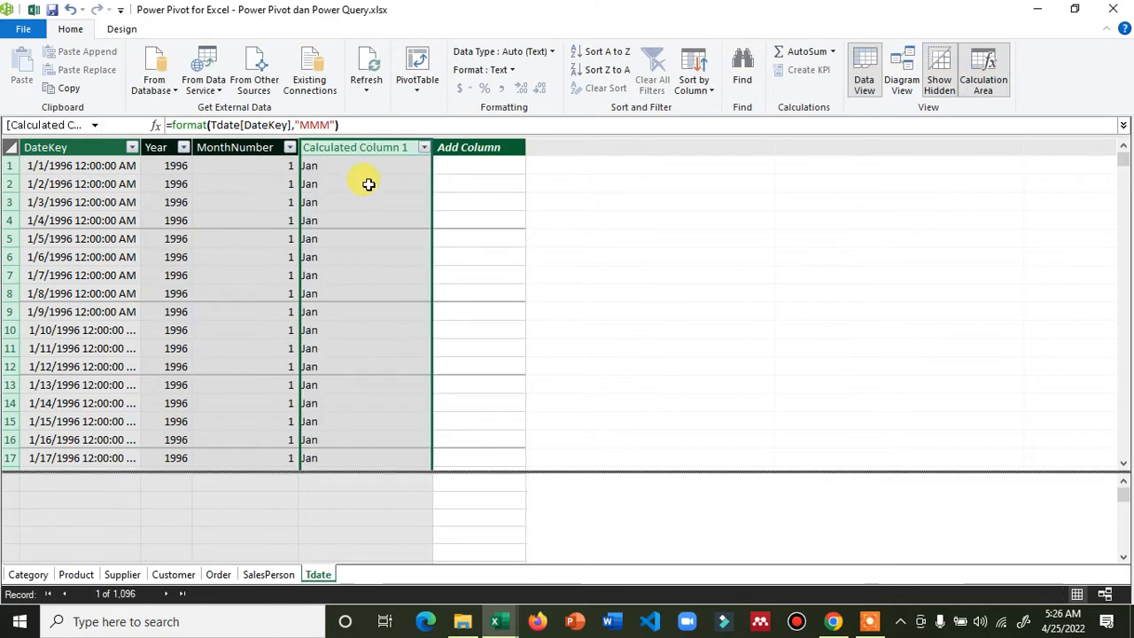
# Change the format code in the month text column's formula to "MMMM" and rename the column as MonthName
pyautogui.doubleClick(321, 125)
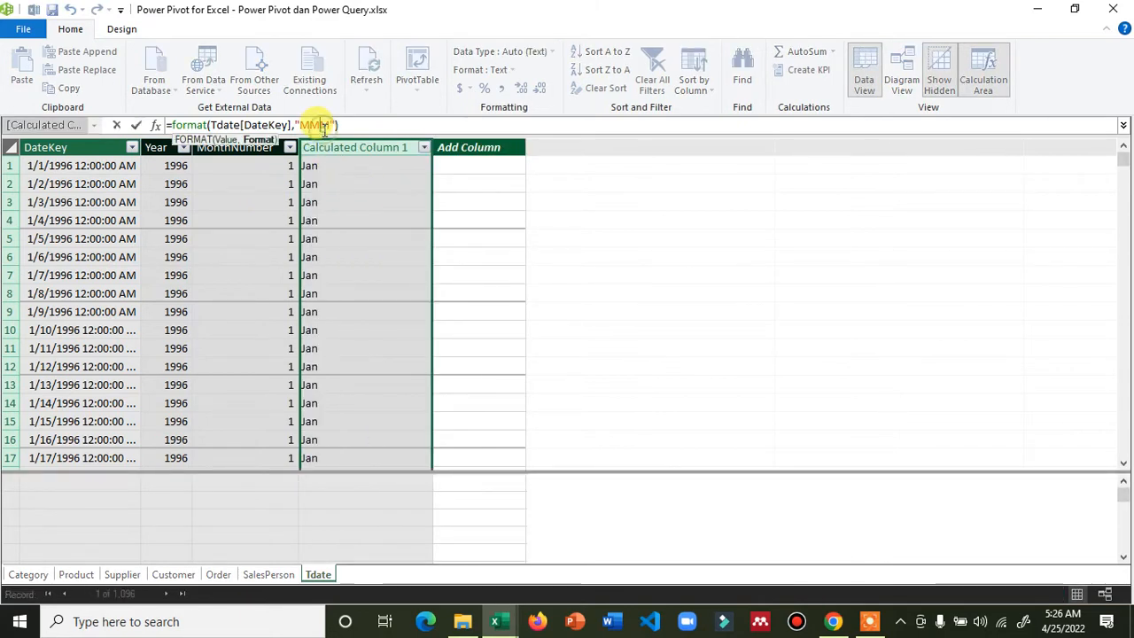
pyautogui.press('Return')
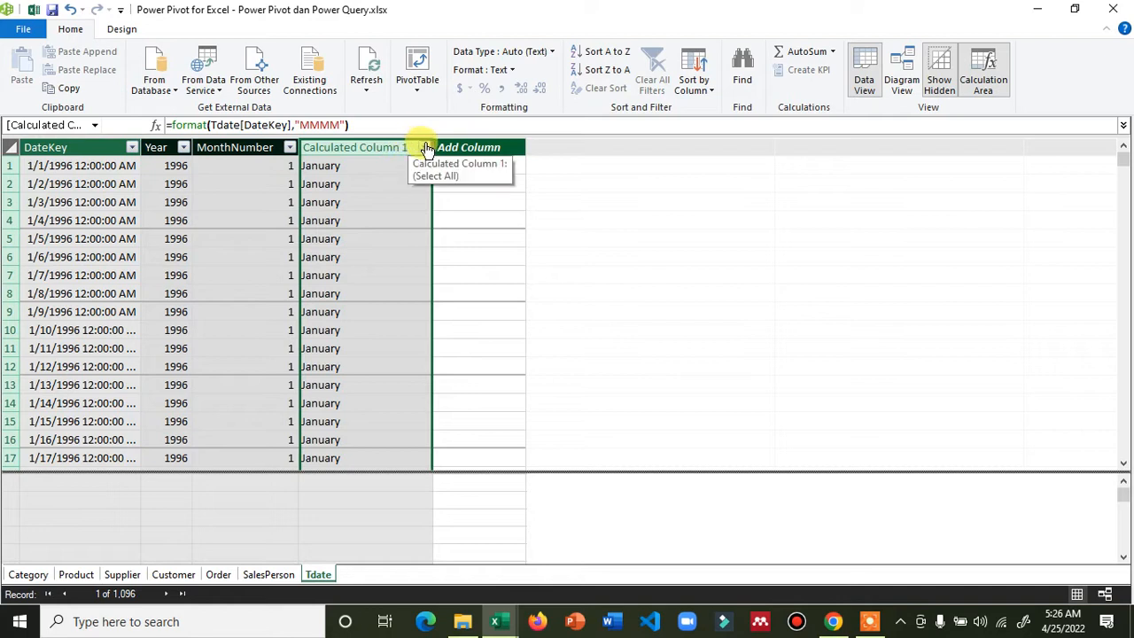
pyautogui.doubleClick(350, 145)
pyautogui.write('MonthName')
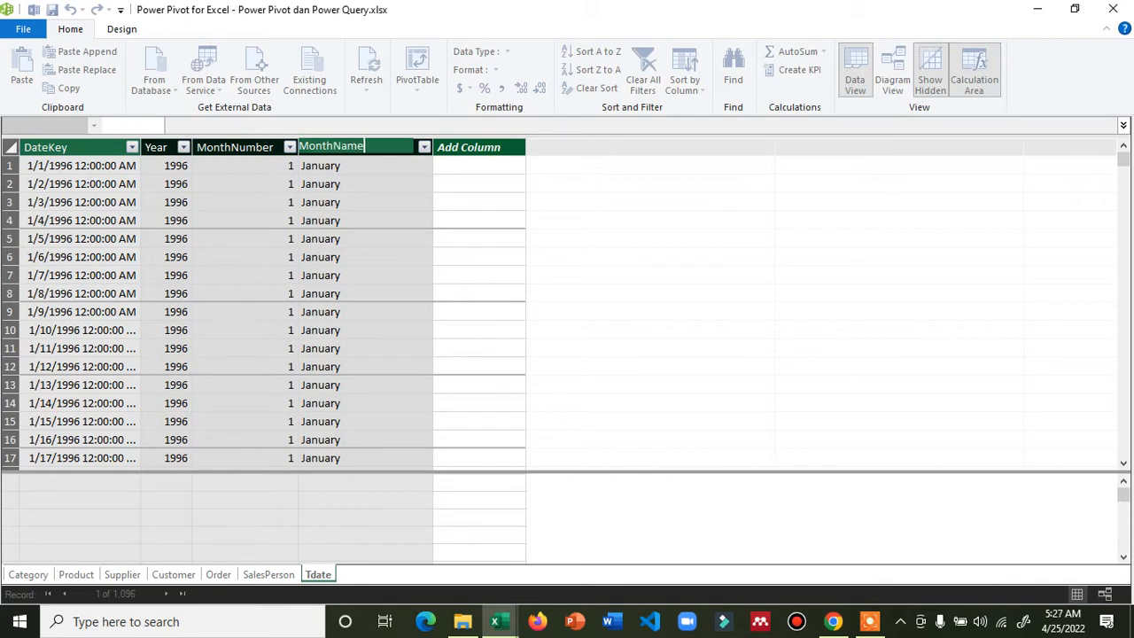
pyautogui.press('Return')
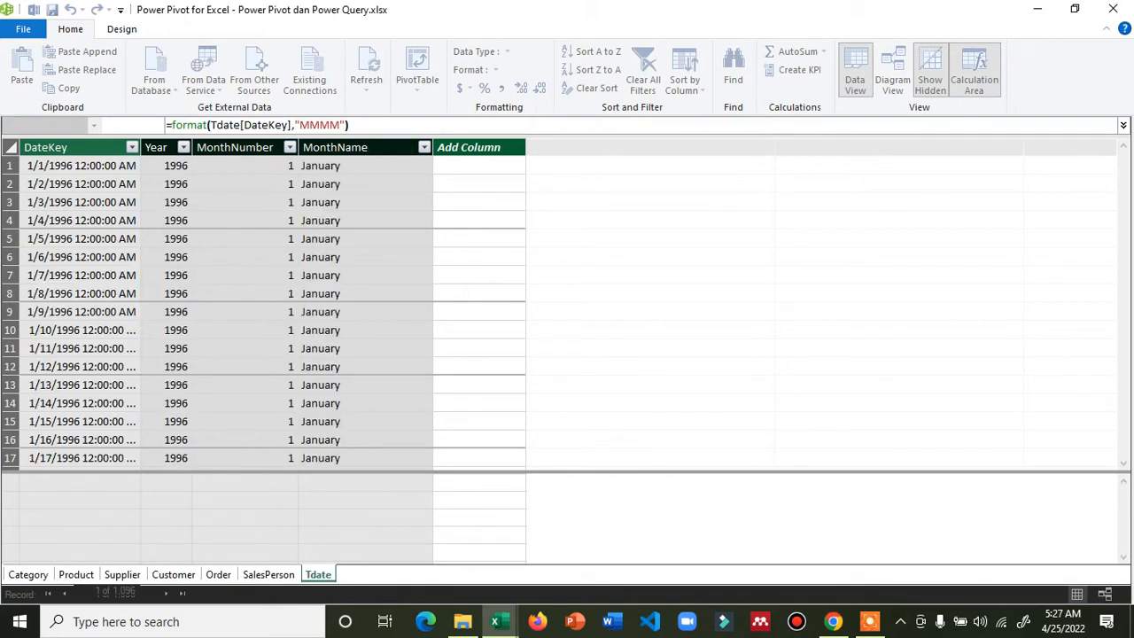
# Set the format code in the MonthName formula to "MMM" and narrow the MonthName column
pyautogui.click(329, 125)
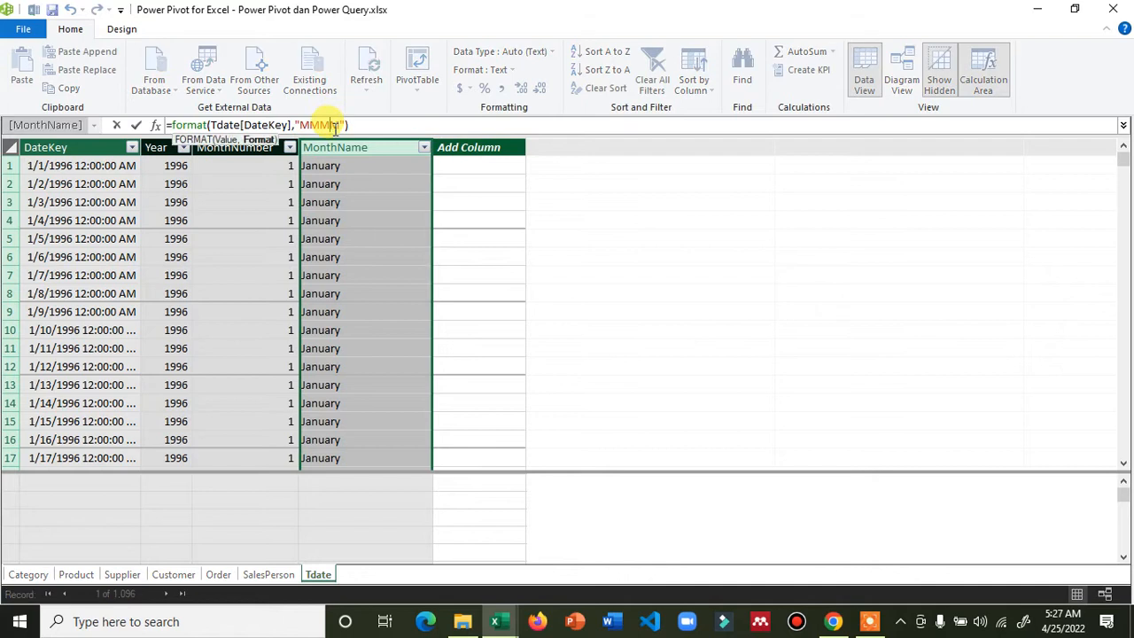
pyautogui.press('Return')
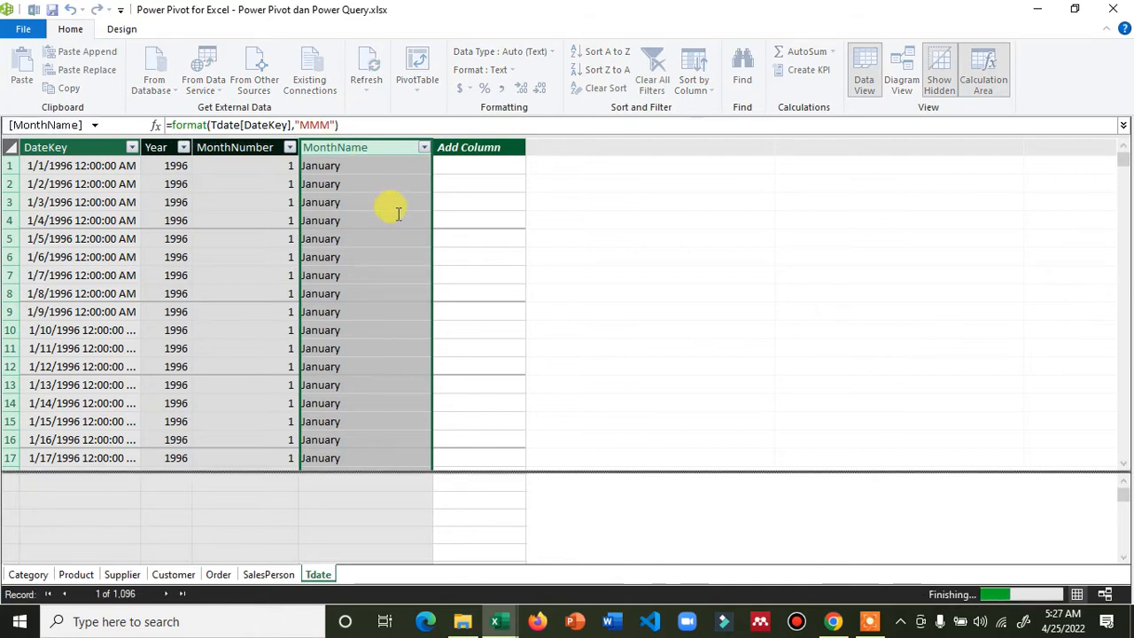
pyautogui.click(443, 197)
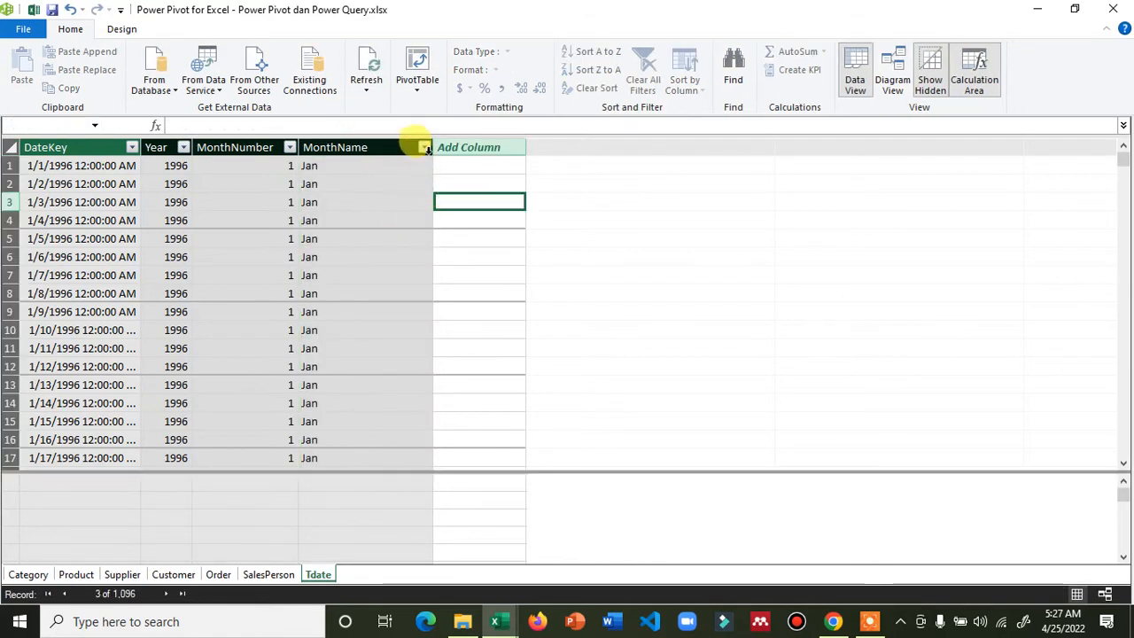
pyautogui.moveTo(433, 148); pyautogui.dragTo(391, 148)
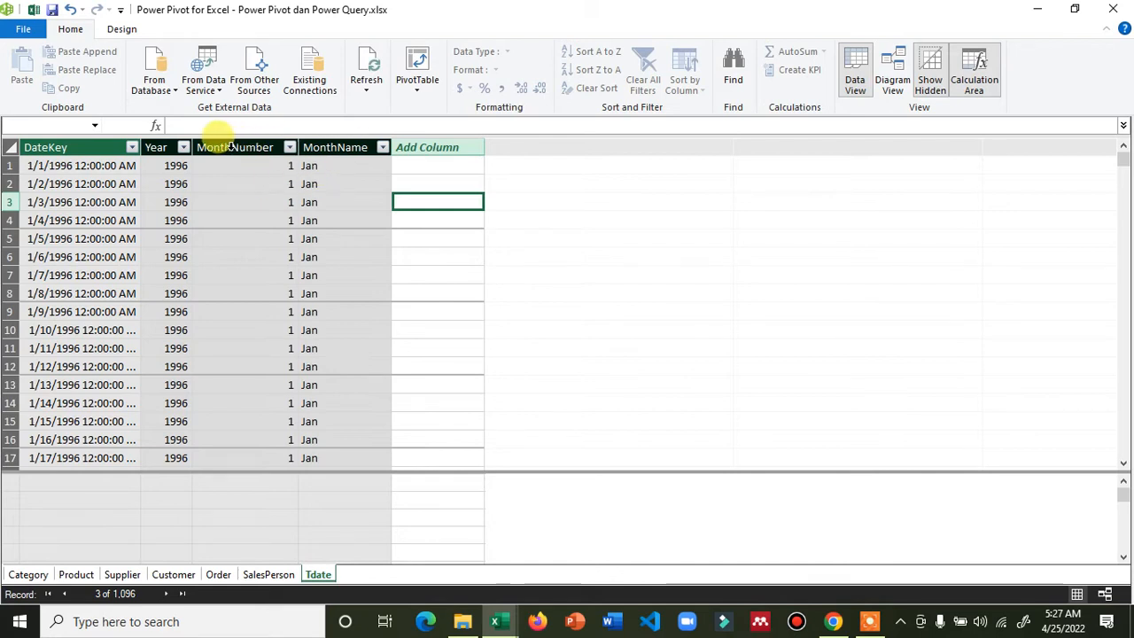
pyautogui.click(164, 168)
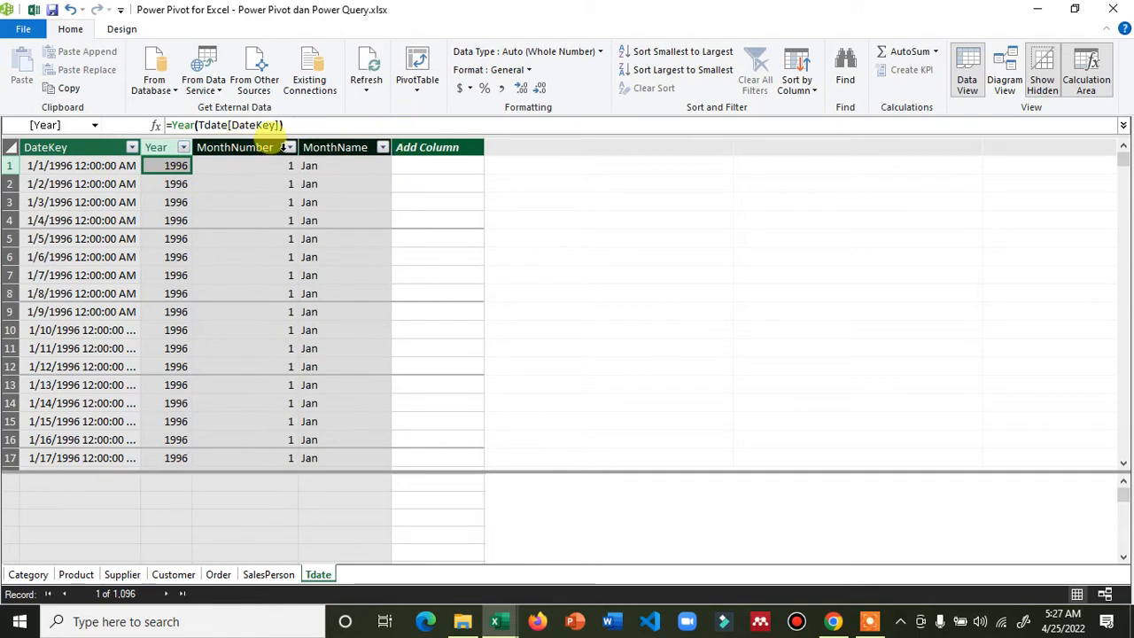
# Sort the MonthName column by the MonthNumber column
pyautogui.click(324, 166)
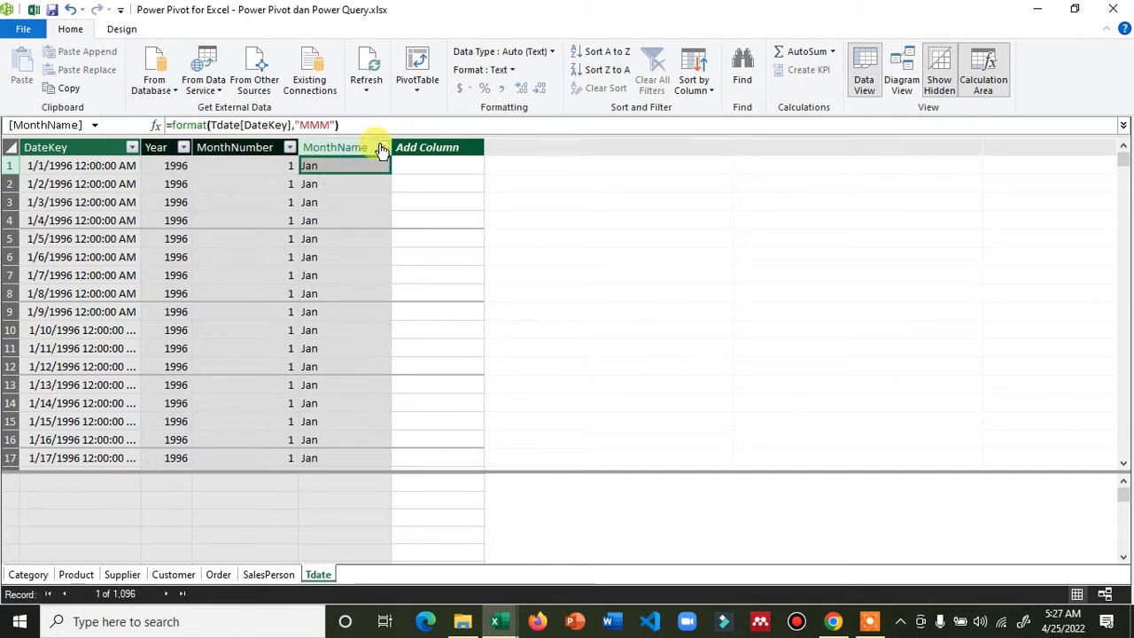
pyautogui.click(705, 85)
pyautogui.click(689, 107)
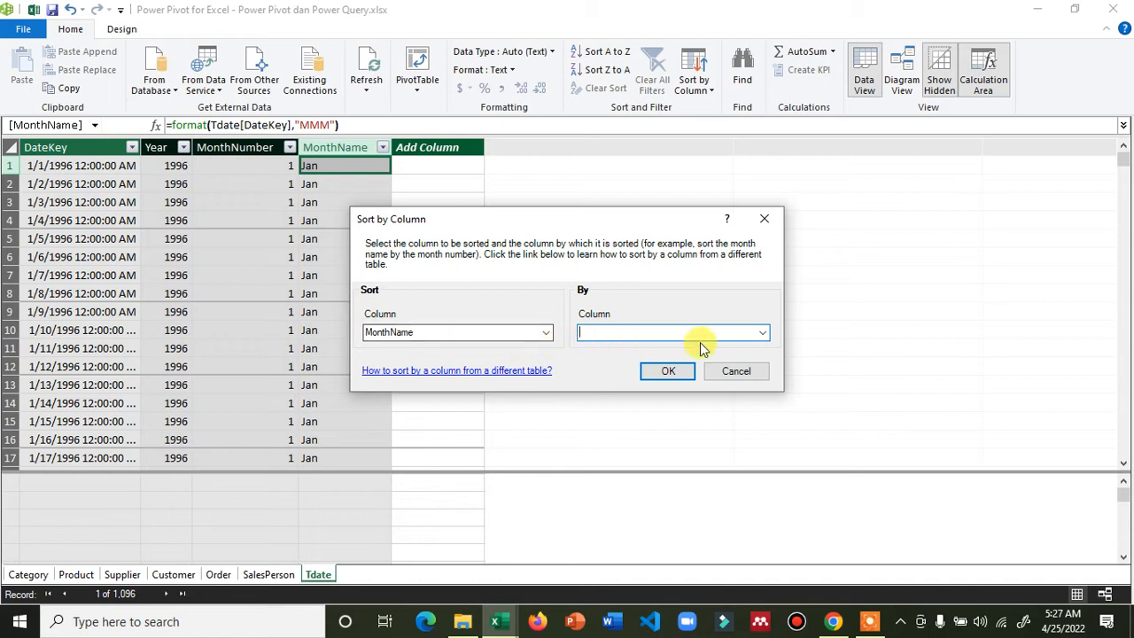
pyautogui.click(764, 334)
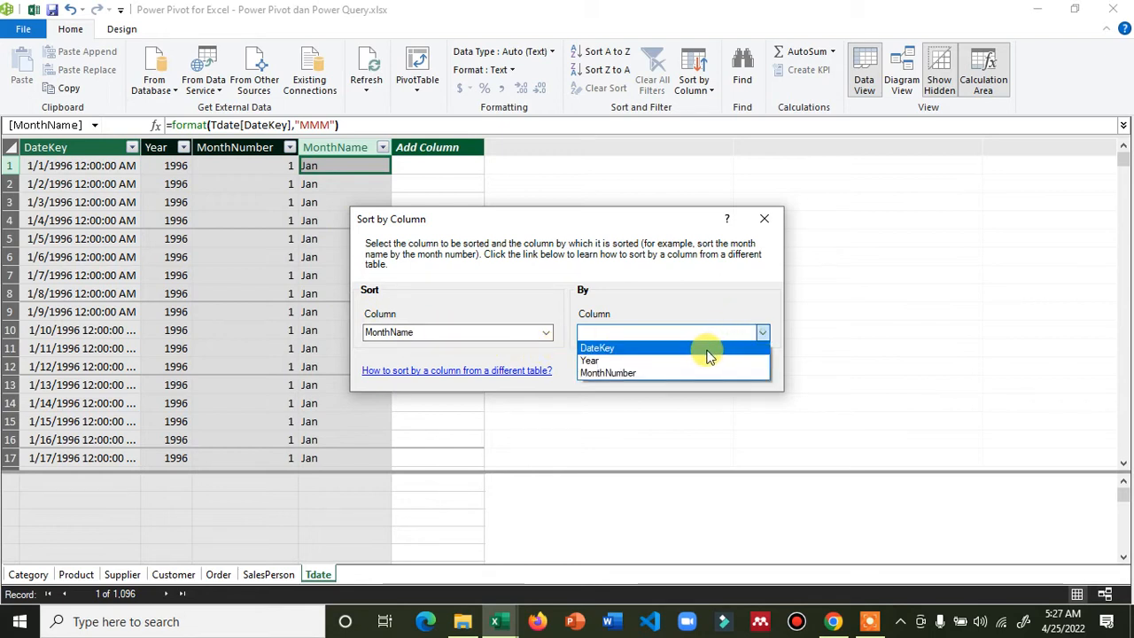
pyautogui.click(696, 374)
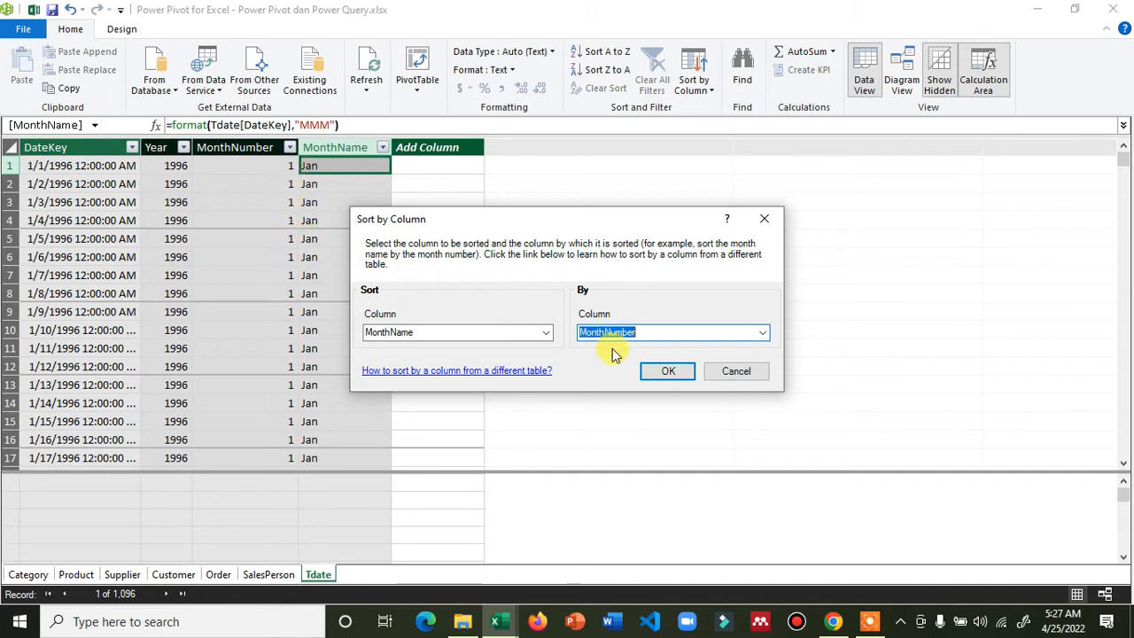
pyautogui.click(434, 328)
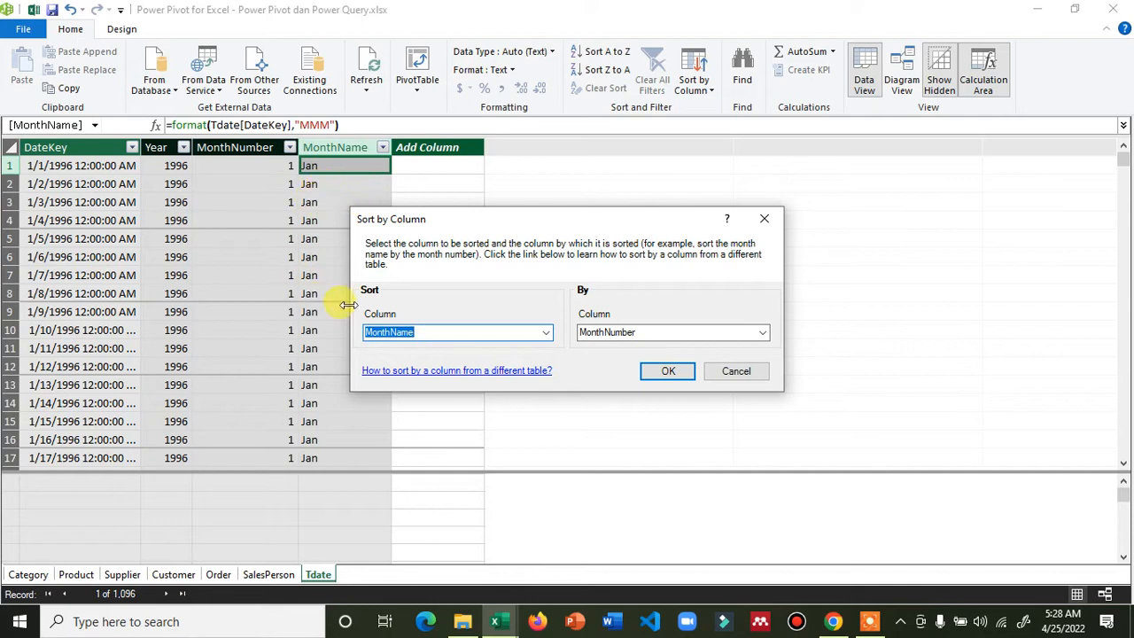
pyautogui.click(676, 373)
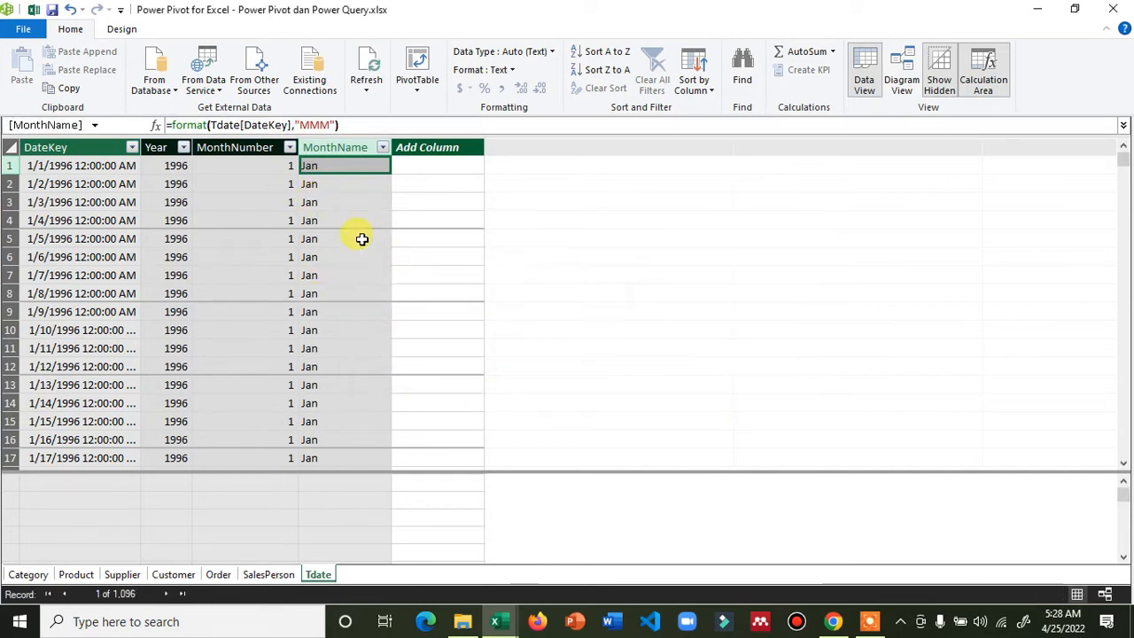
pyautogui.click(344, 232)
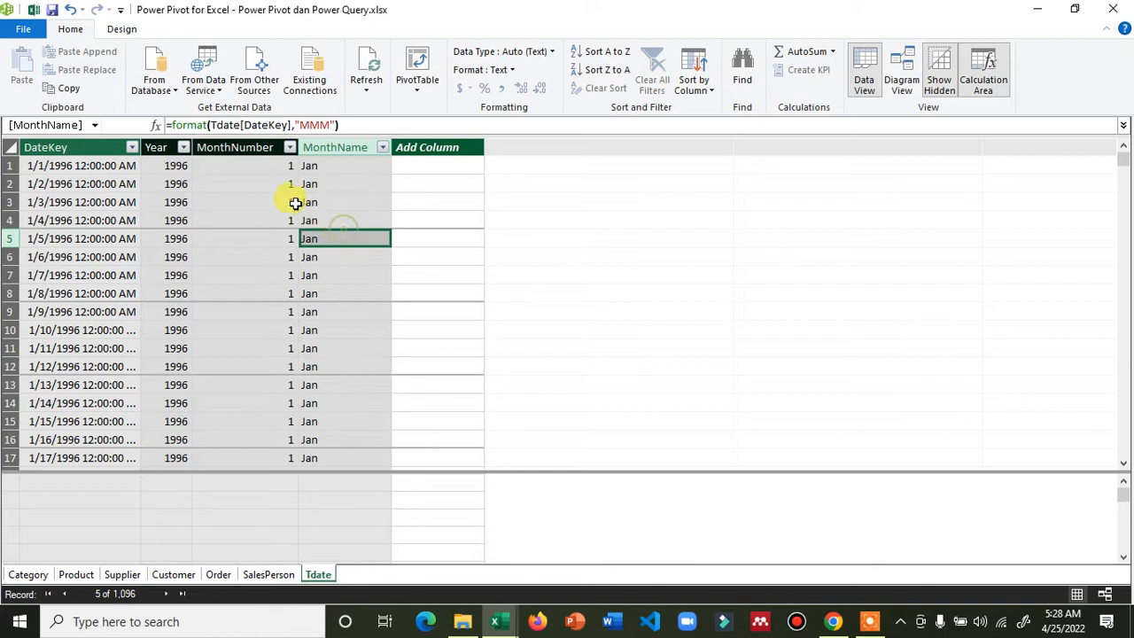
pyautogui.click(87, 148)
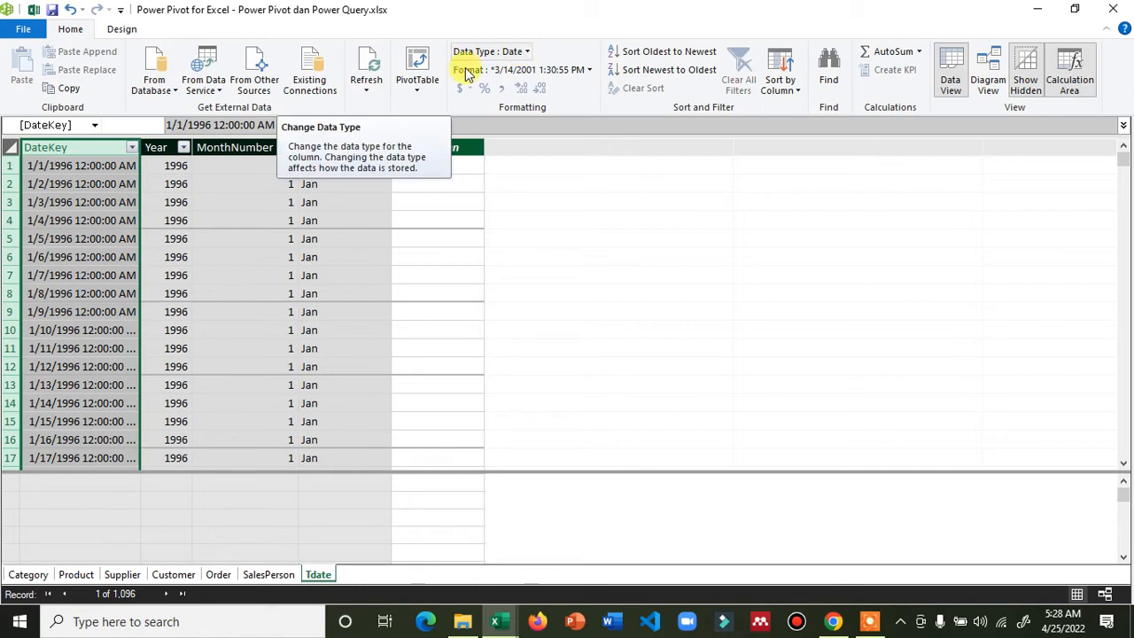
pyautogui.click(222, 148)
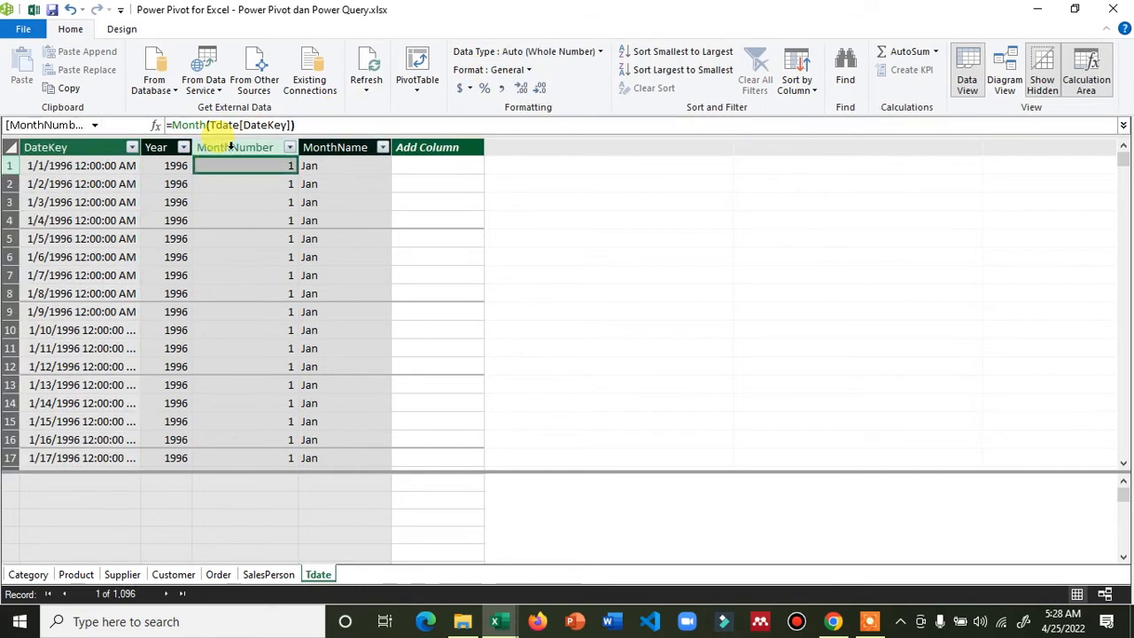
pyautogui.click(335, 148)
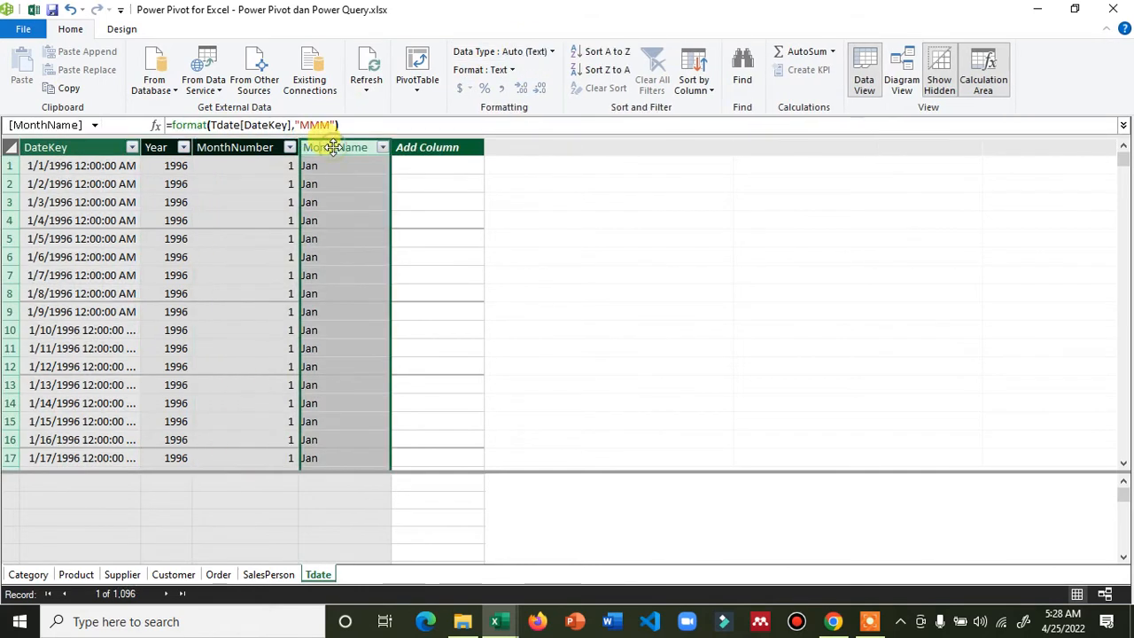
pyautogui.click(252, 174)
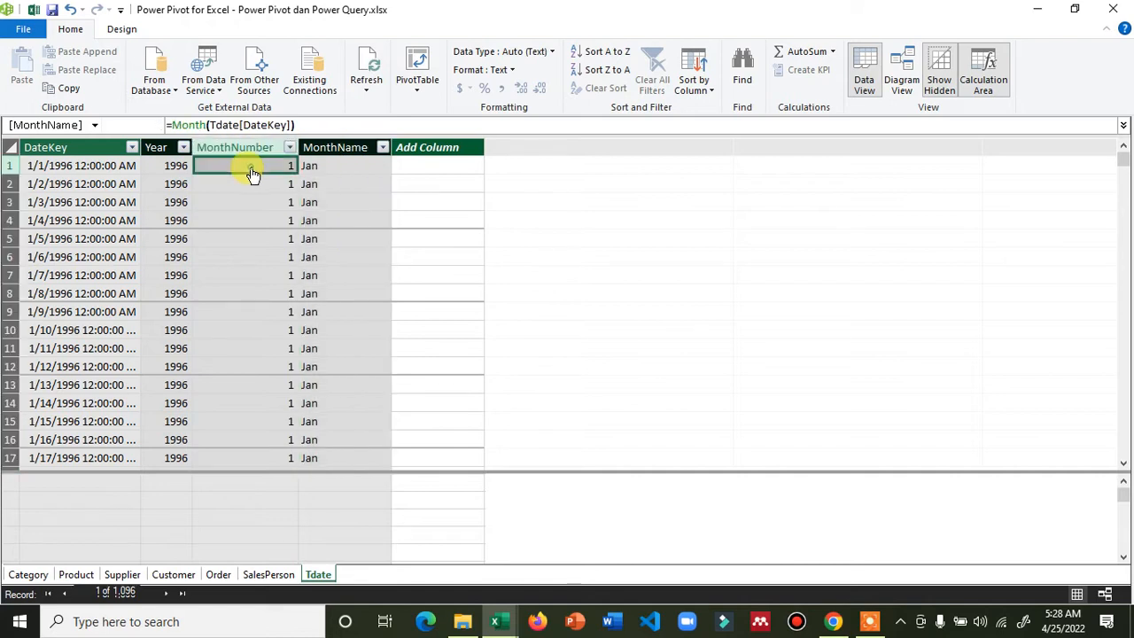
# Mark Tdate as a date table with DateKey as its unique date column
pyautogui.click(124, 31)
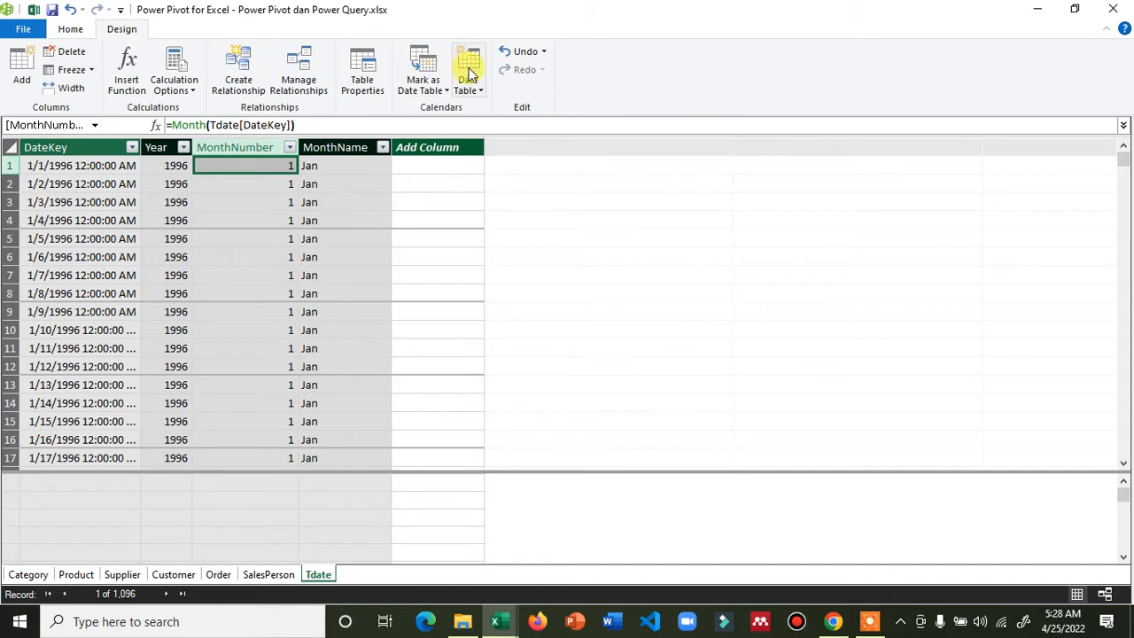
pyautogui.click(481, 89)
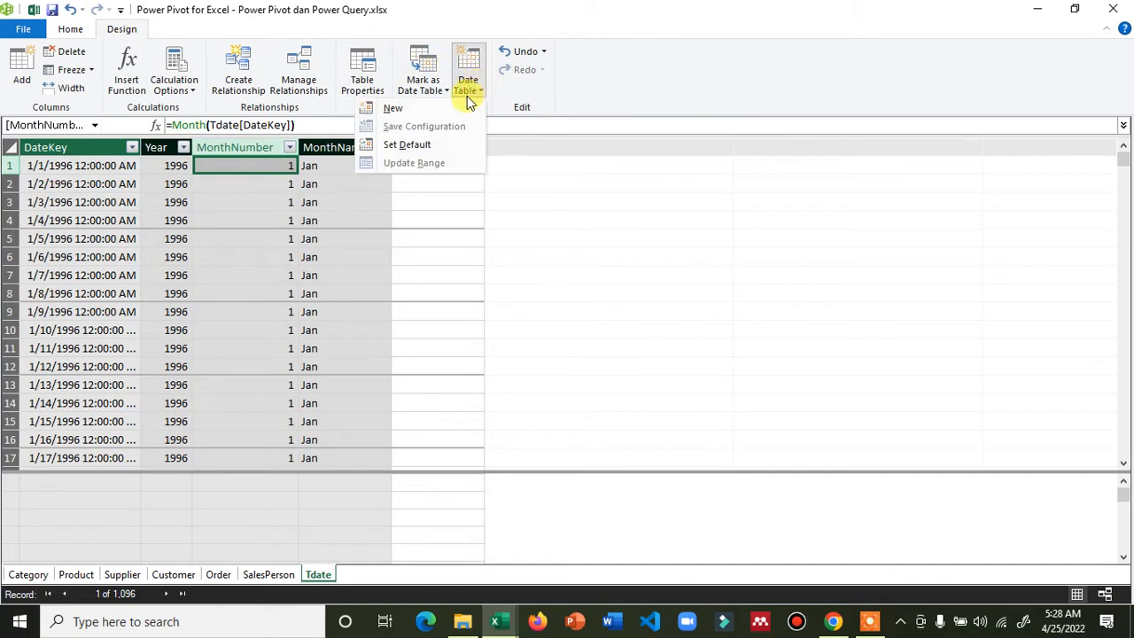
pyautogui.click(585, 178)
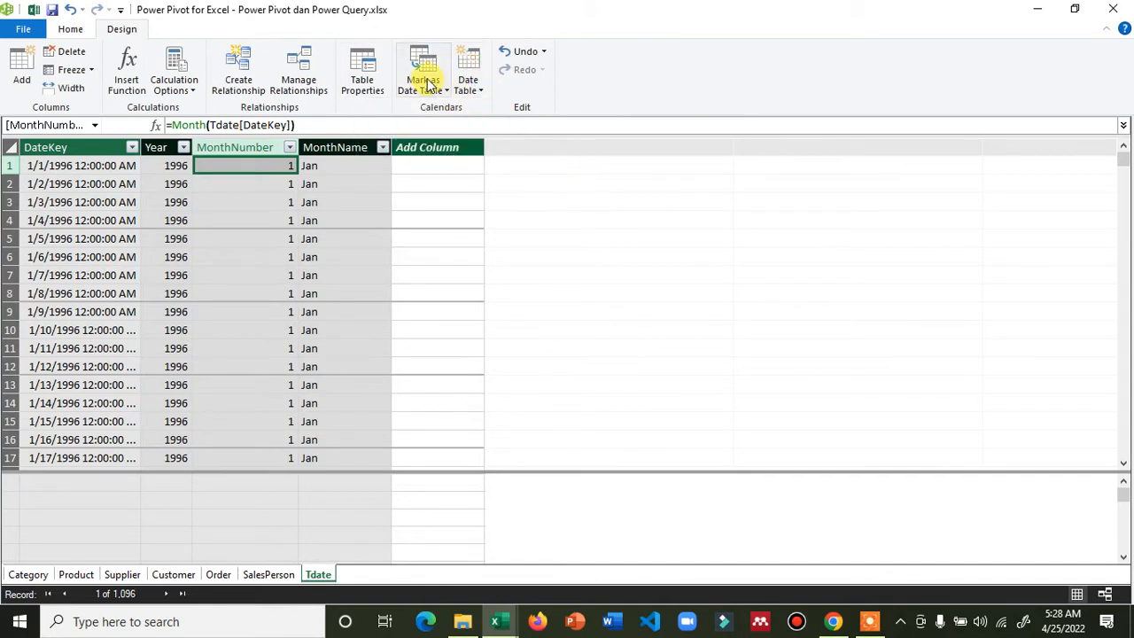
pyautogui.click(429, 85)
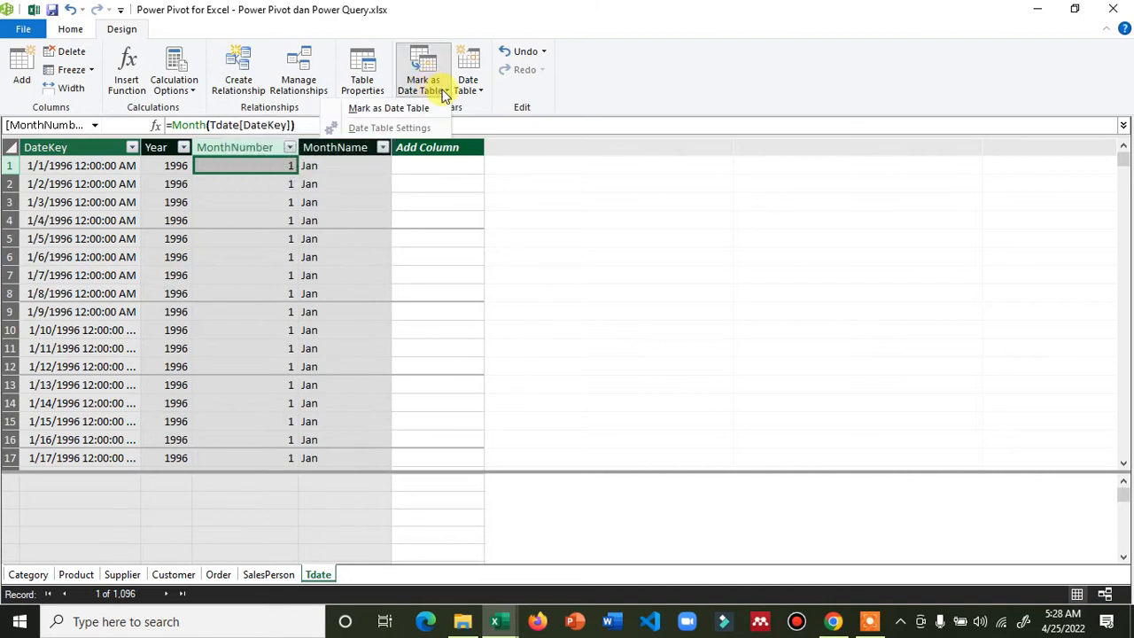
pyautogui.click(448, 92)
pyautogui.click(449, 92)
pyautogui.click(413, 109)
pyautogui.click(611, 428)
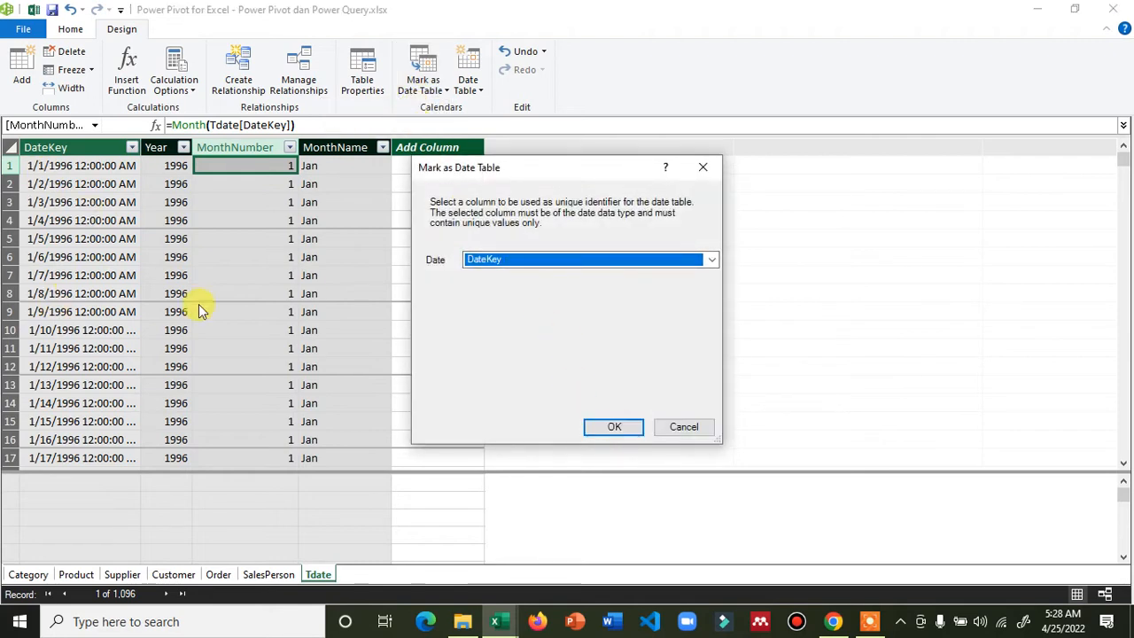
pyautogui.click(601, 427)
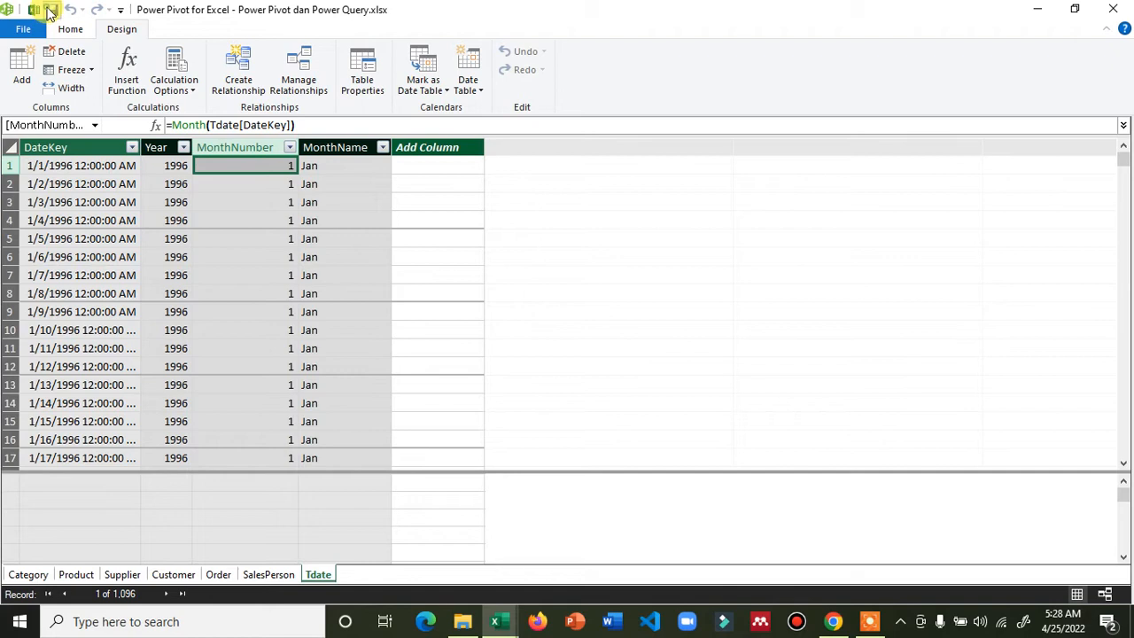
pyautogui.click(339, 246)
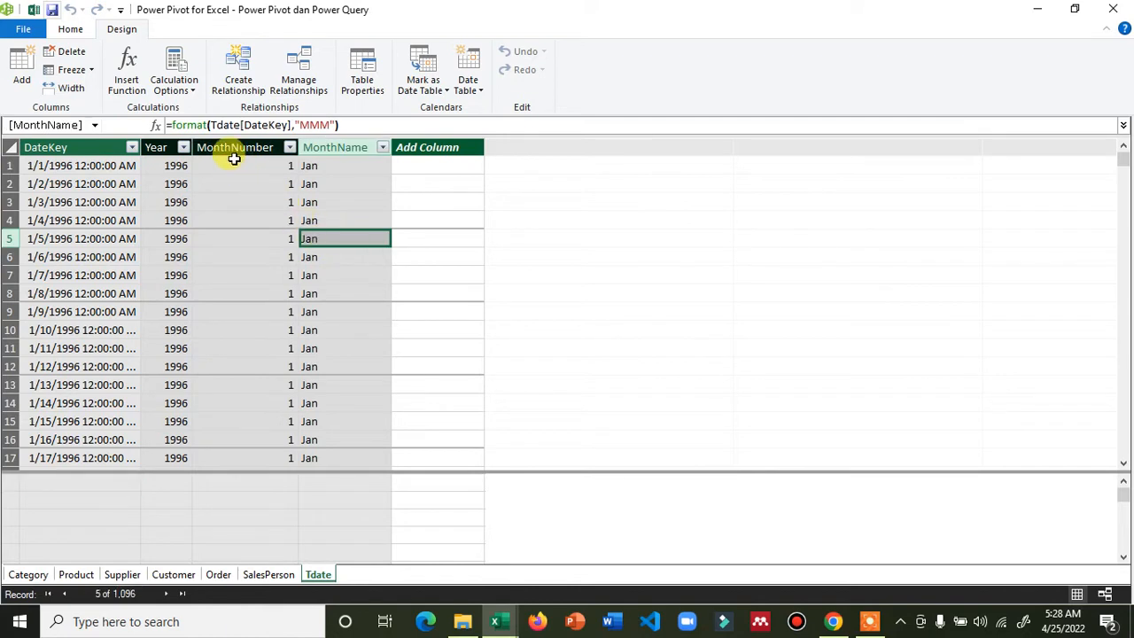
pyautogui.click(77, 32)
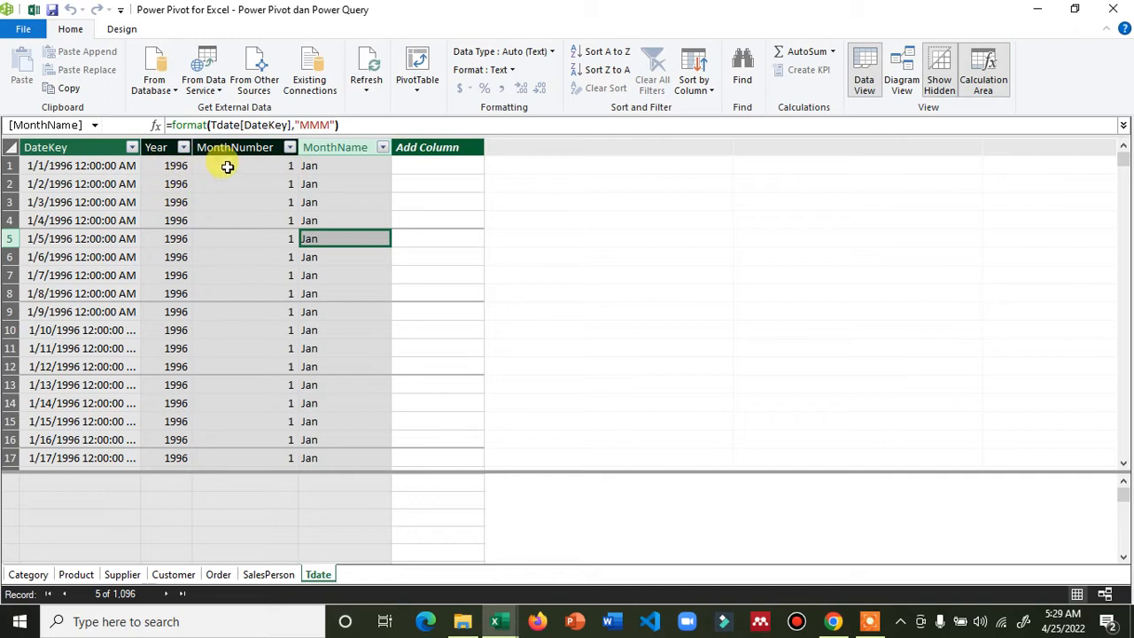
pyautogui.click(226, 166)
pyautogui.click(165, 202)
pyautogui.click(116, 202)
pyautogui.click(248, 220)
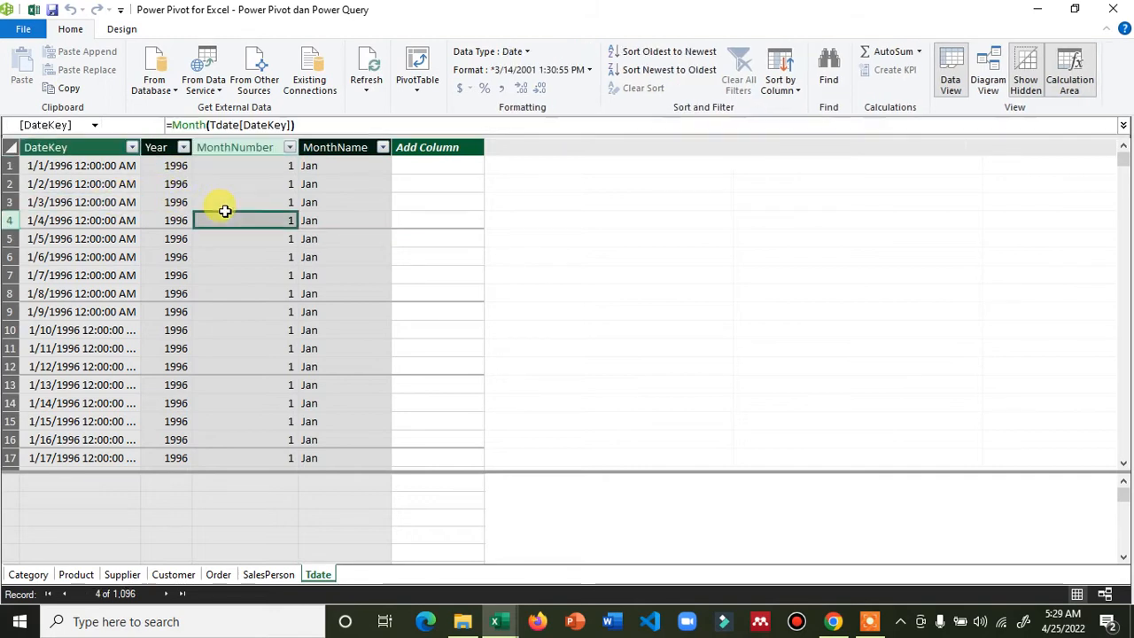
pyautogui.click(359, 220)
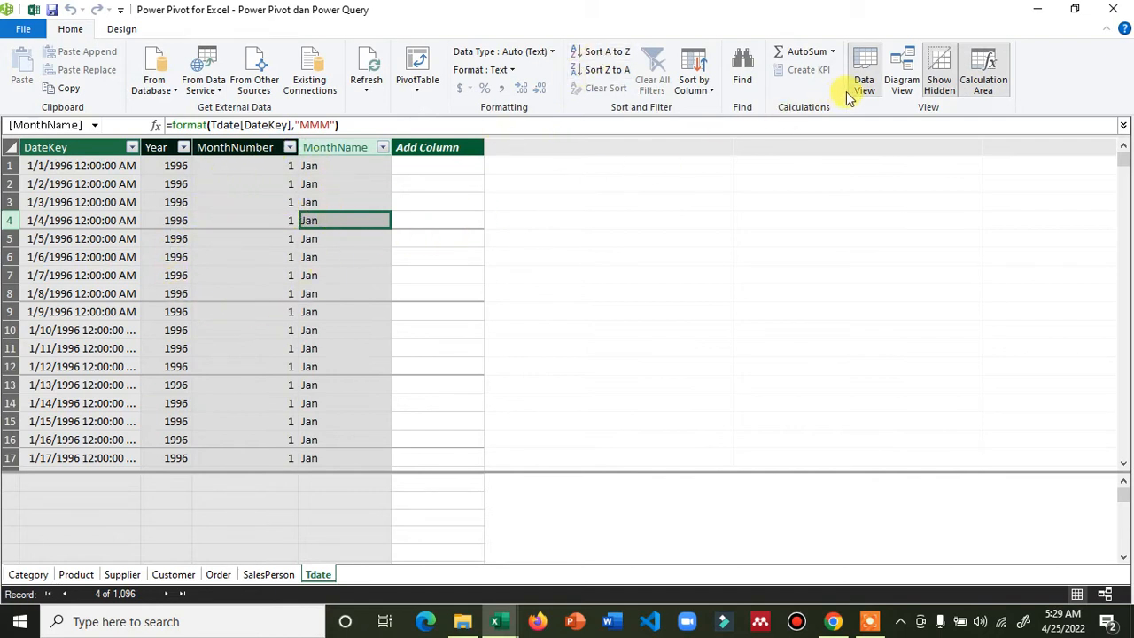
# Switch to the diagram view and move the Tdate table directly below the Order table
pyautogui.click(902, 82)
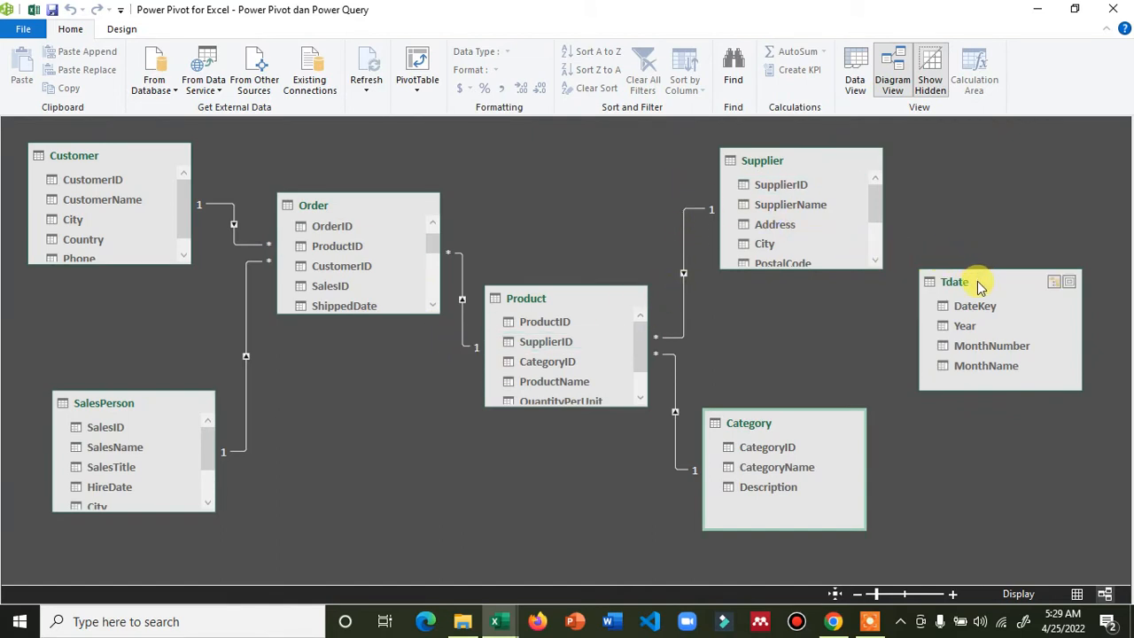
pyautogui.moveTo(979, 288); pyautogui.dragTo(348, 362)
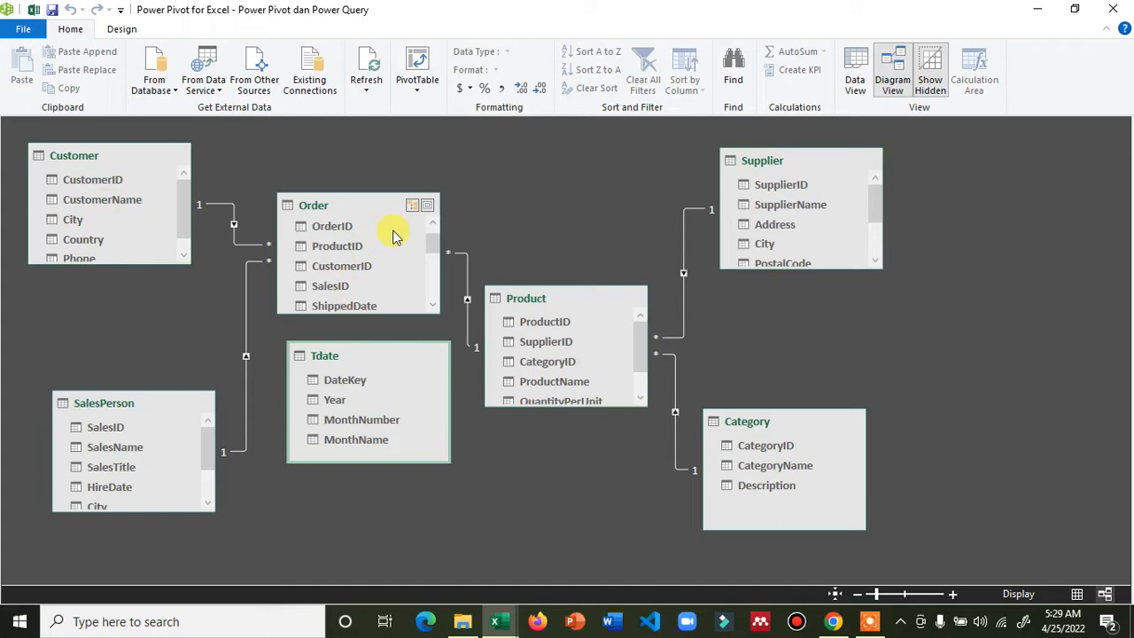
pyautogui.scroll(1, 434, 246)
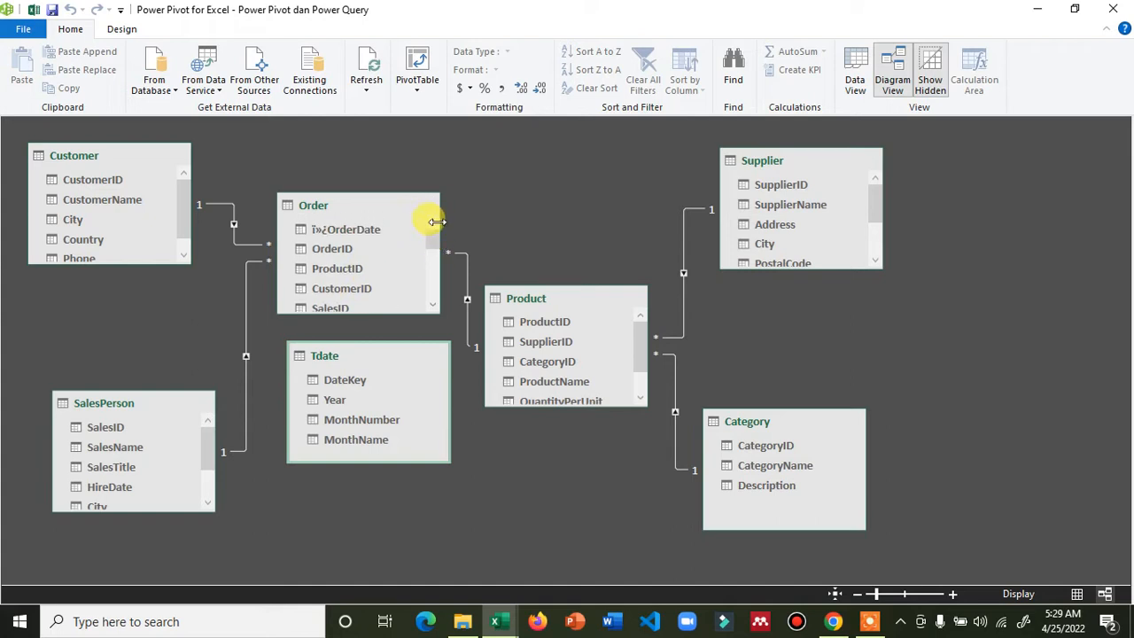
pyautogui.click(370, 236)
pyautogui.click(366, 379)
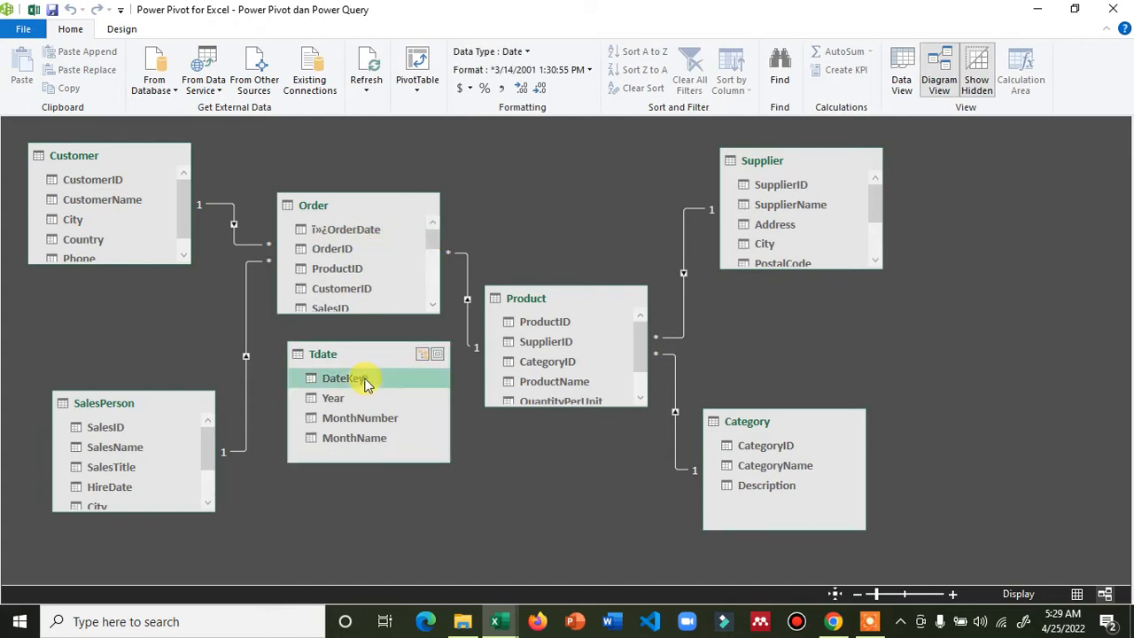
# Move Tdate above the Product table, lower the Order table slightly, and relate DateKey in Tdate to OrderDate in Order
pyautogui.moveTo(374, 371); pyautogui.dragTo(563, 175)
pyautogui.moveTo(400, 204); pyautogui.dragTo(373, 258)
pyautogui.click(516, 180)
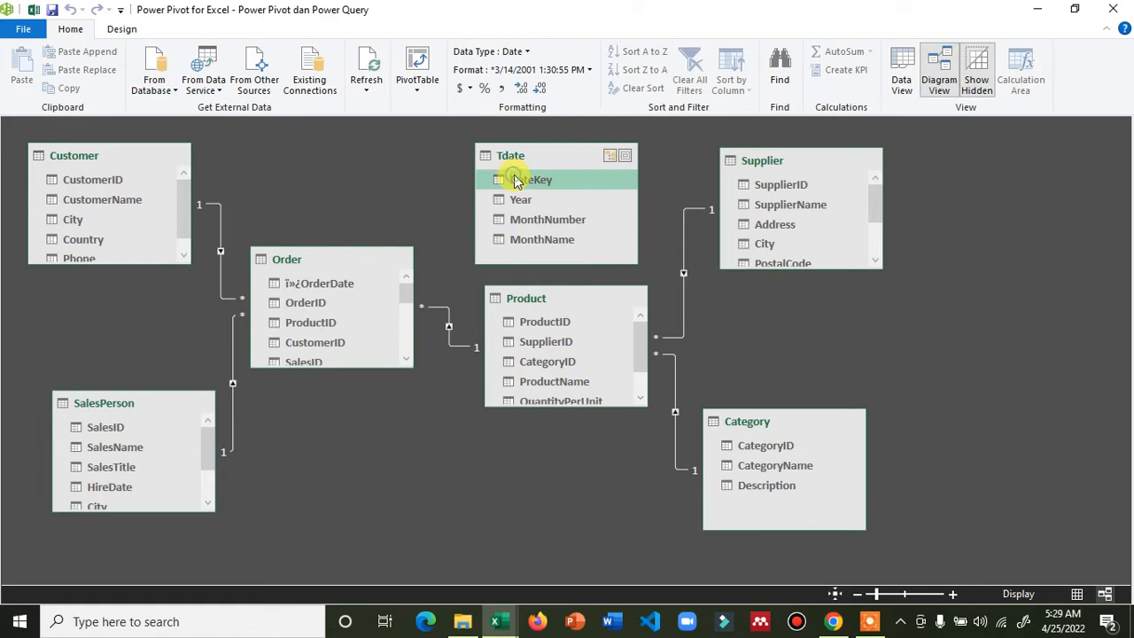
pyautogui.moveTo(523, 182); pyautogui.dragTo(346, 298)
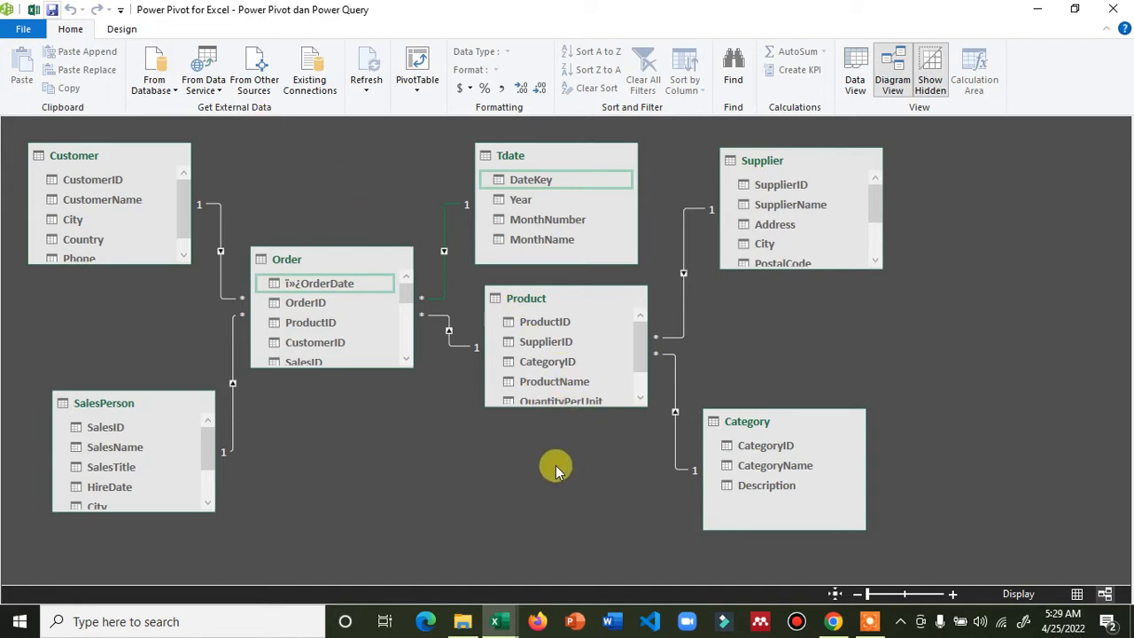
# Return to the data view and look through the Order, SalesPerson and Tdate tables
pyautogui.click(855, 76)
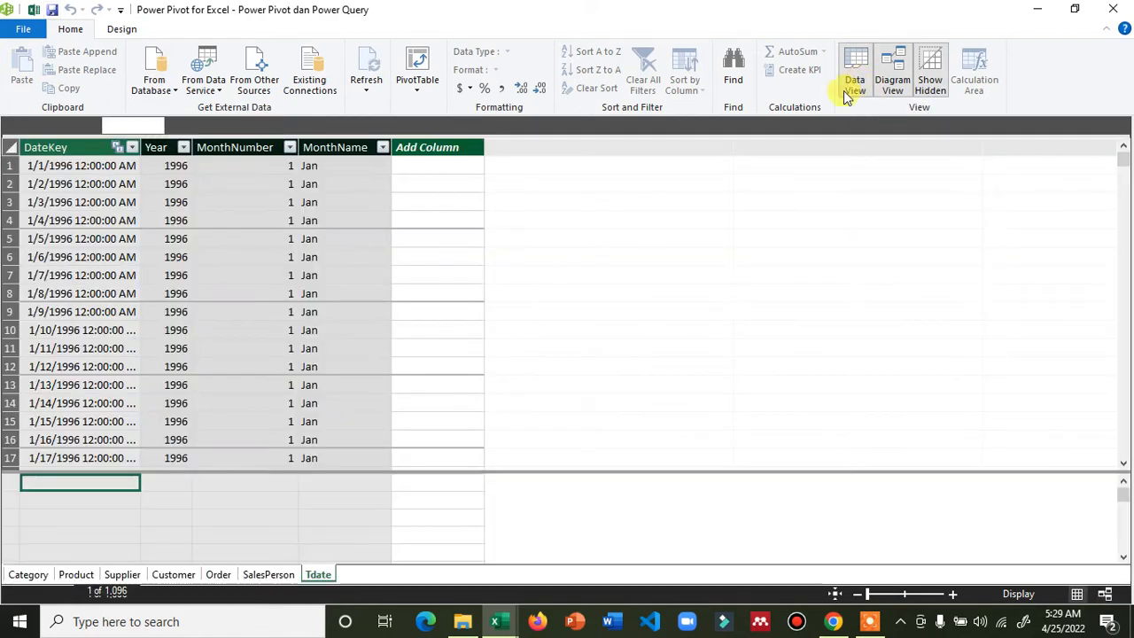
pyautogui.click(219, 575)
pyautogui.click(271, 575)
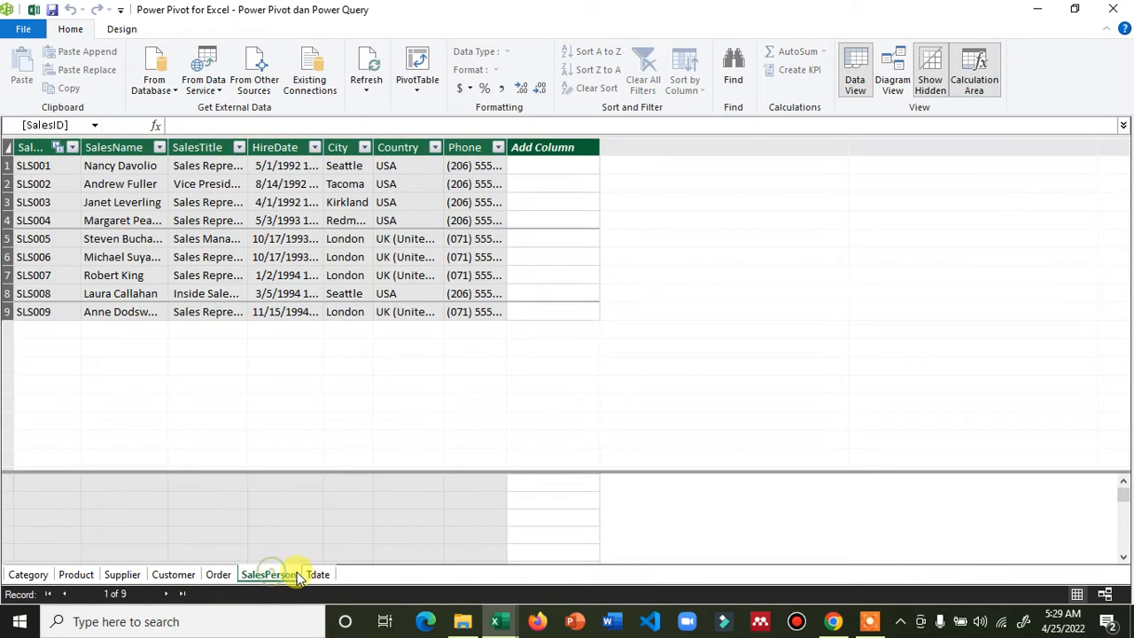
pyautogui.click(309, 574)
pyautogui.click(271, 574)
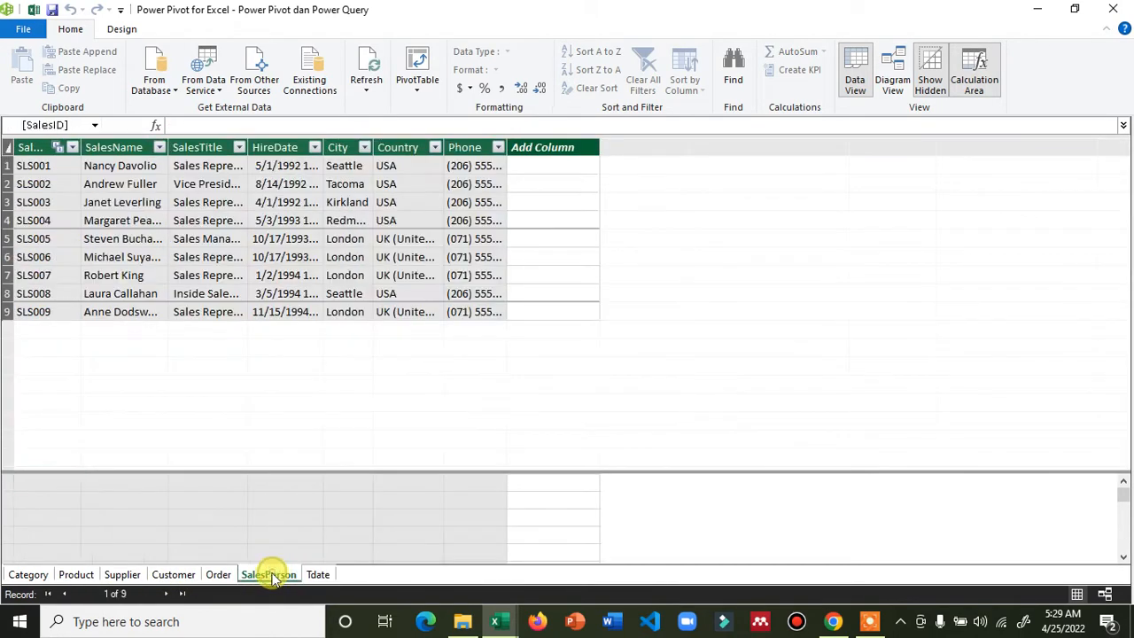
pyautogui.click(312, 574)
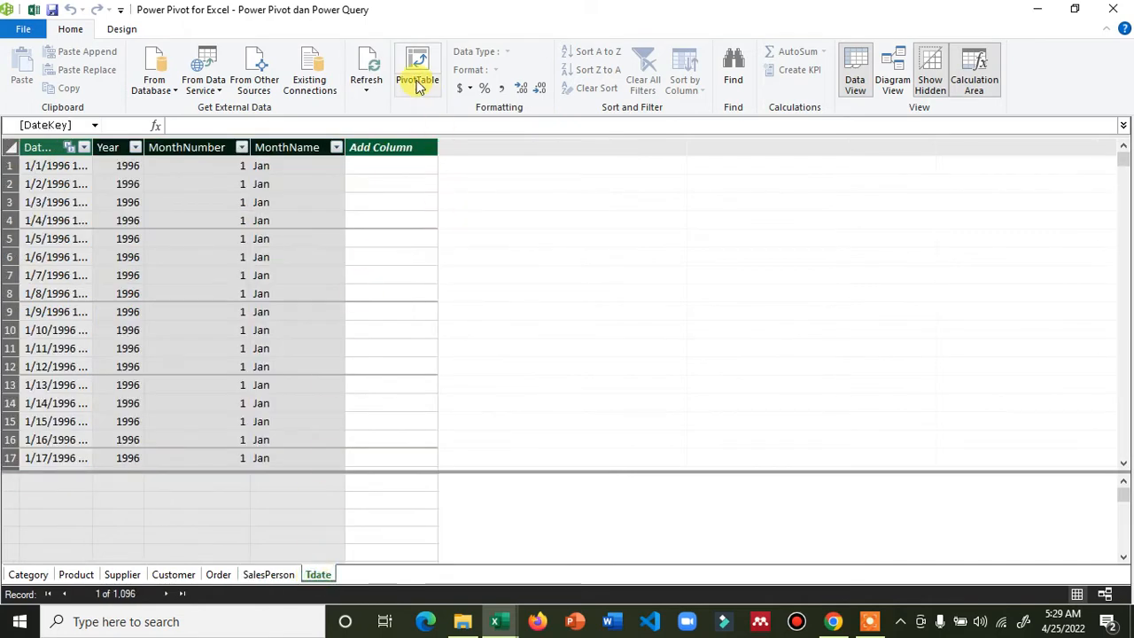
# Insert a PivotTable based on the data model on a new worksheet
pyautogui.click(424, 92)
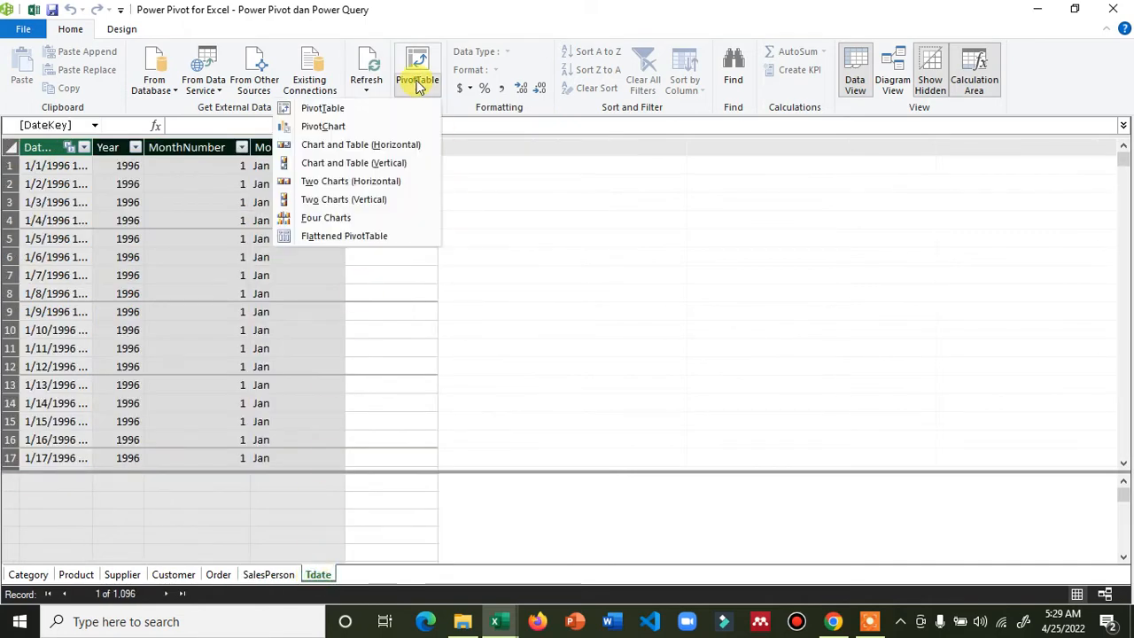
pyautogui.click(377, 110)
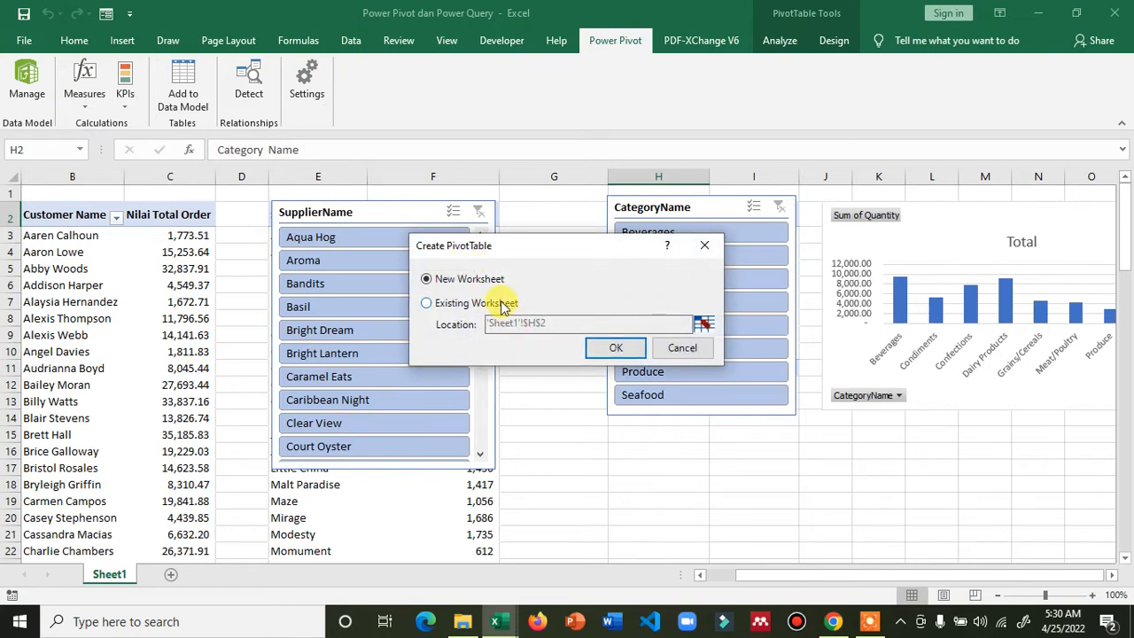
pyautogui.click(502, 304)
pyautogui.click(495, 281)
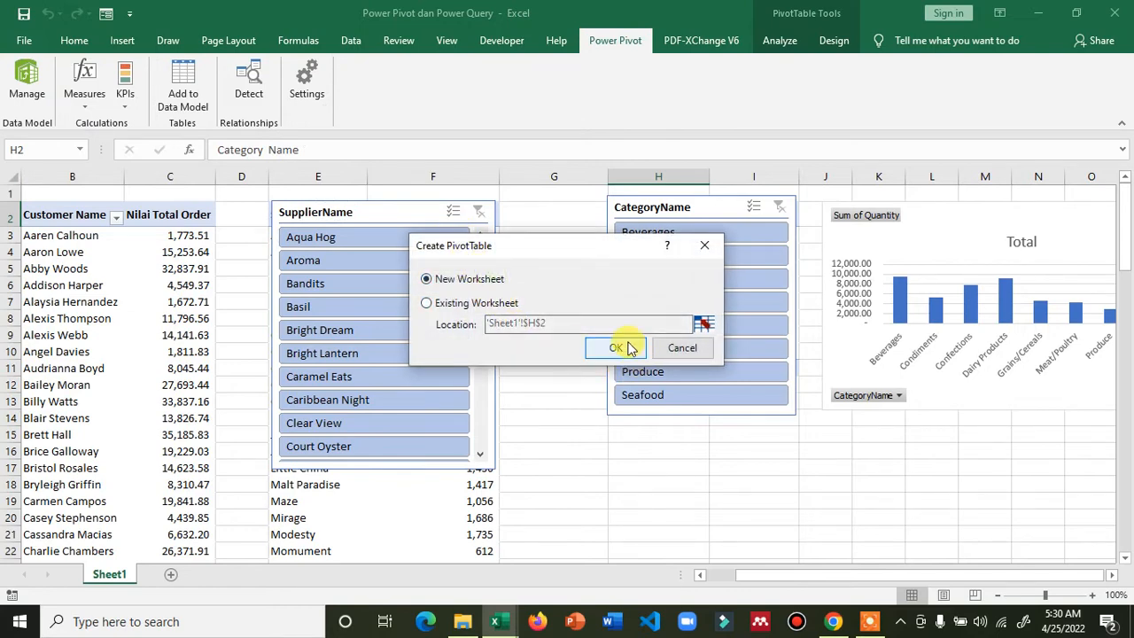
pyautogui.click(623, 349)
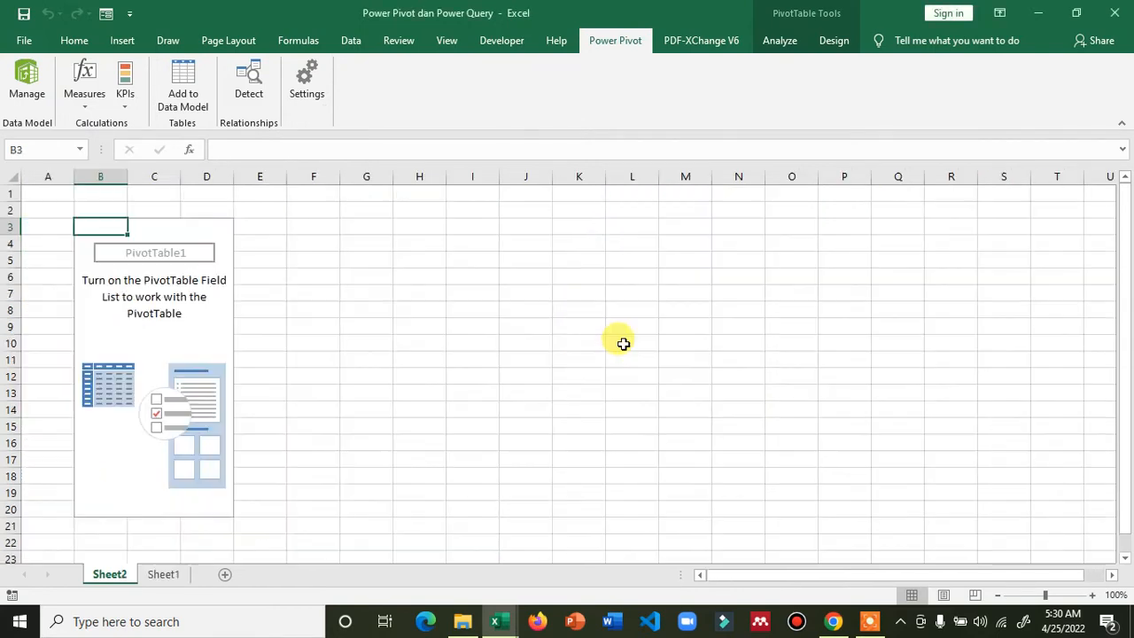
# Show the PivotTable field list and add Year from the Tdate table to the rows
pyautogui.click(183, 296)
pyautogui.rightClick(163, 294)
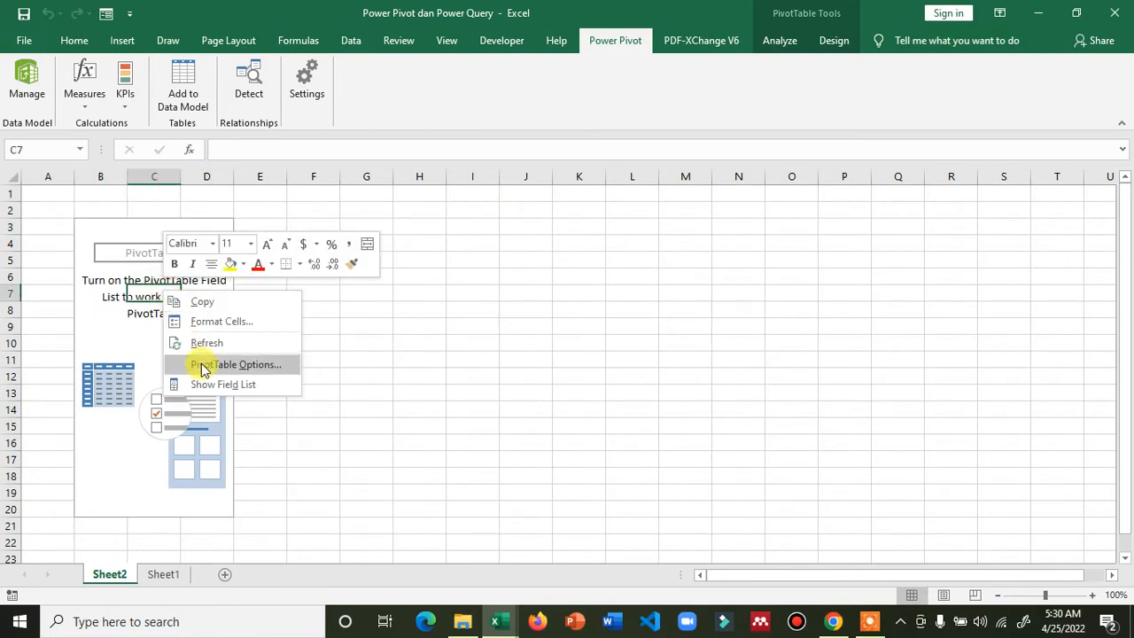
pyautogui.click(215, 385)
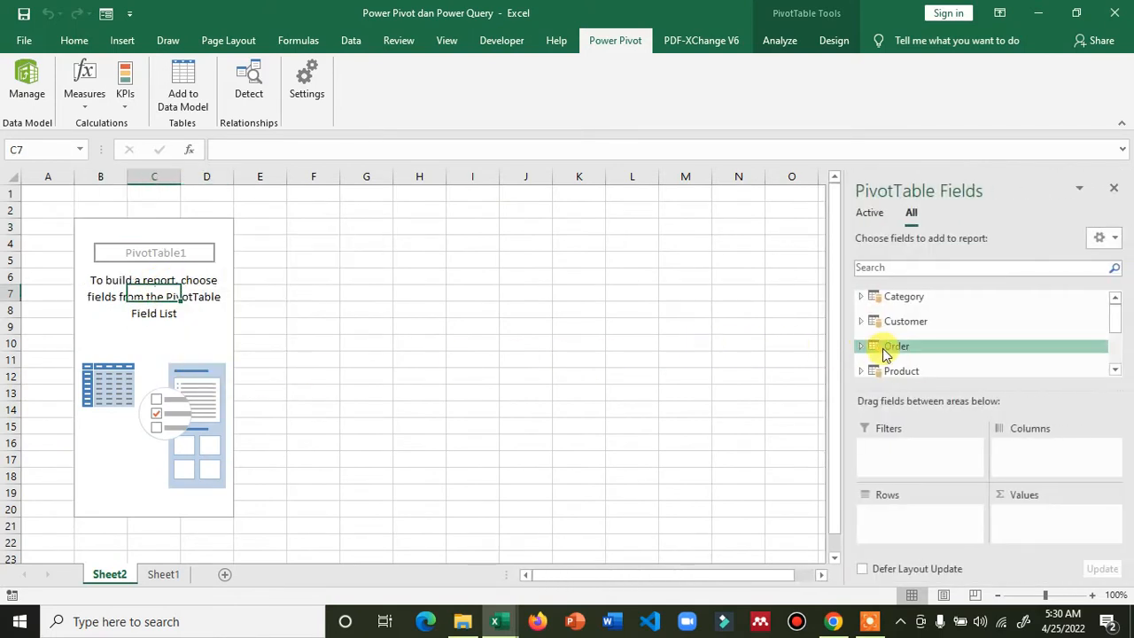
pyautogui.scroll(-4, 899, 354)
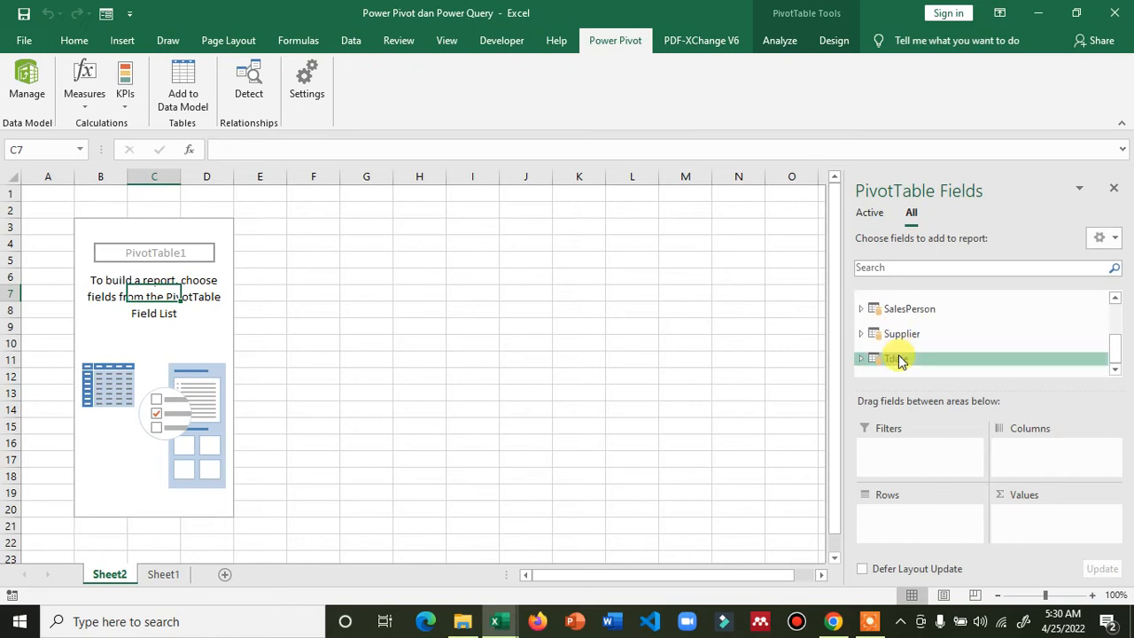
pyautogui.click(862, 359)
pyautogui.moveTo(922, 337); pyautogui.dragTo(901, 514)
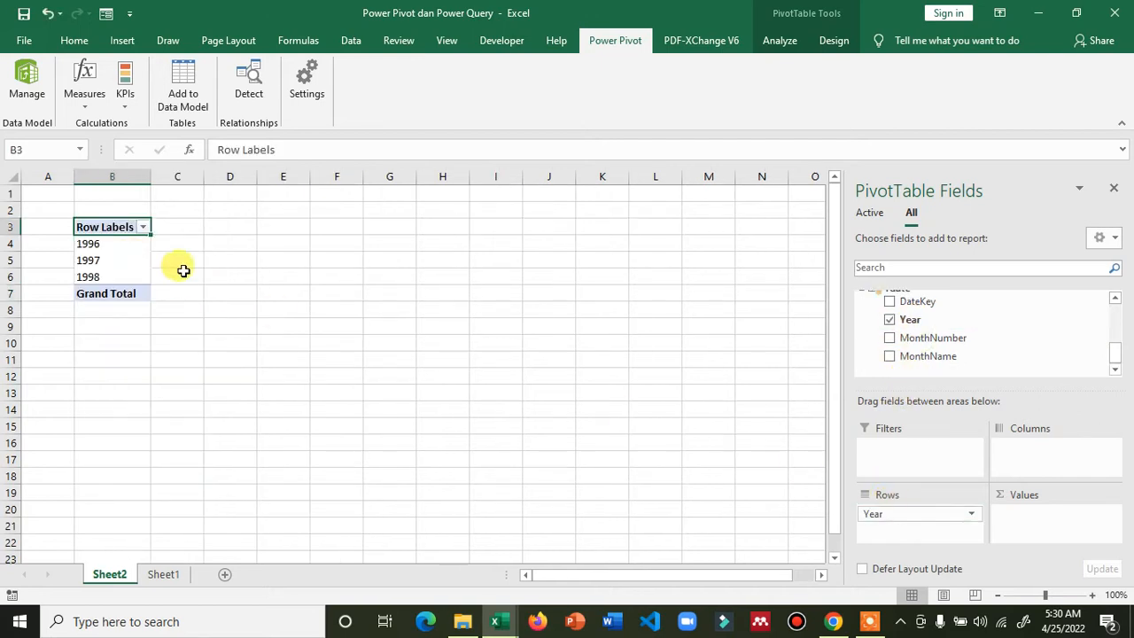
# Add Quantity from the Order table to the PivotTable's values as a sum
pyautogui.scroll(5, 913, 368)
pyautogui.scroll(-1, 921, 367)
pyautogui.scroll(3, 919, 367)
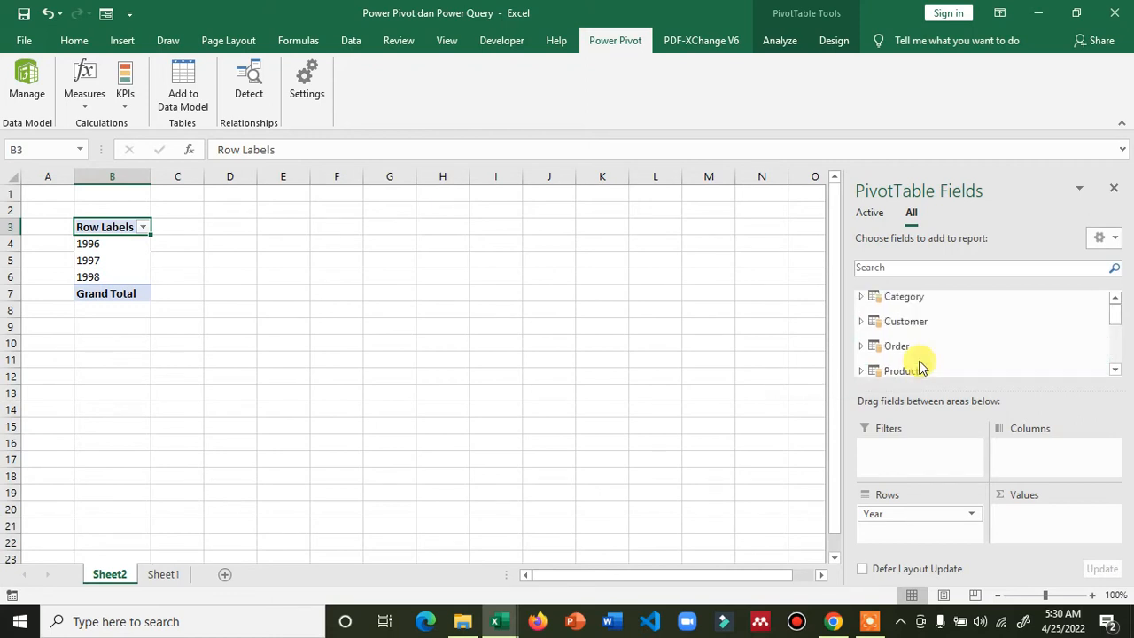
pyautogui.click(860, 345)
pyautogui.scroll(-3, 982, 359)
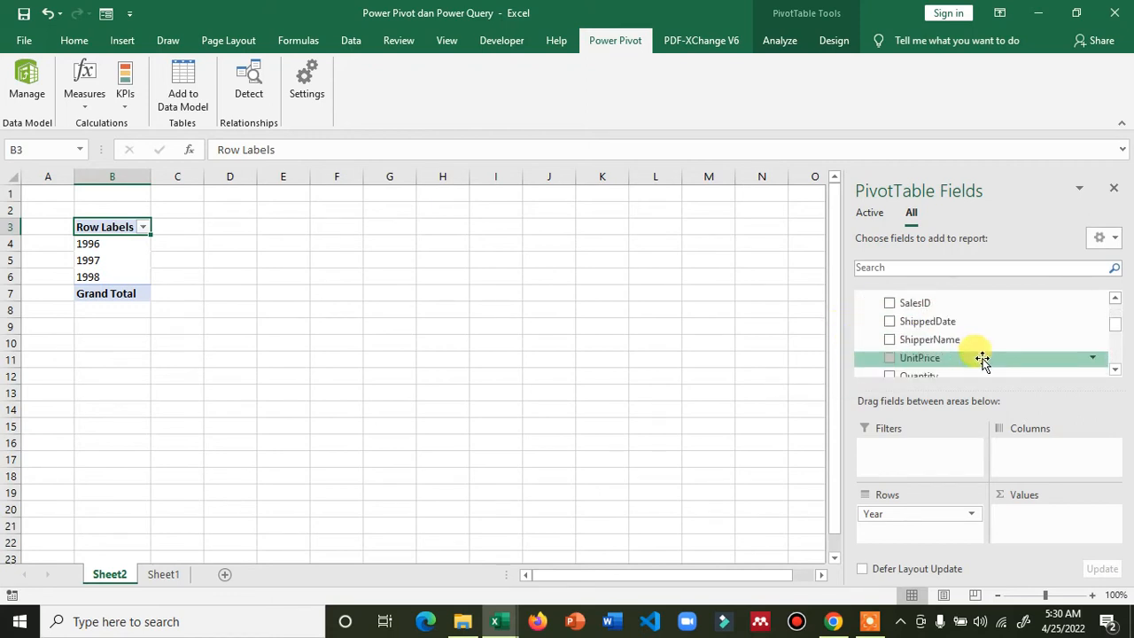
pyautogui.scroll(-1, 982, 359)
pyautogui.moveTo(917, 336); pyautogui.dragTo(1014, 507)
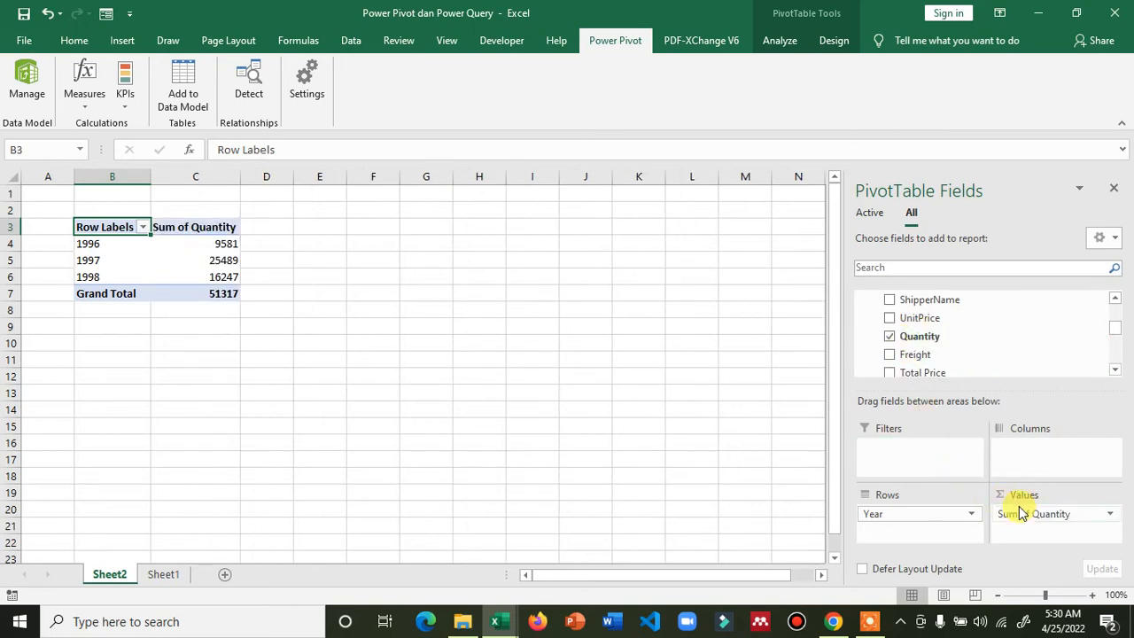
# Format the quantity values in C4:C7, including the grand total, in Comma Style with two decimals
pyautogui.moveTo(228, 244); pyautogui.dragTo(221, 293)
pyautogui.click(74, 42)
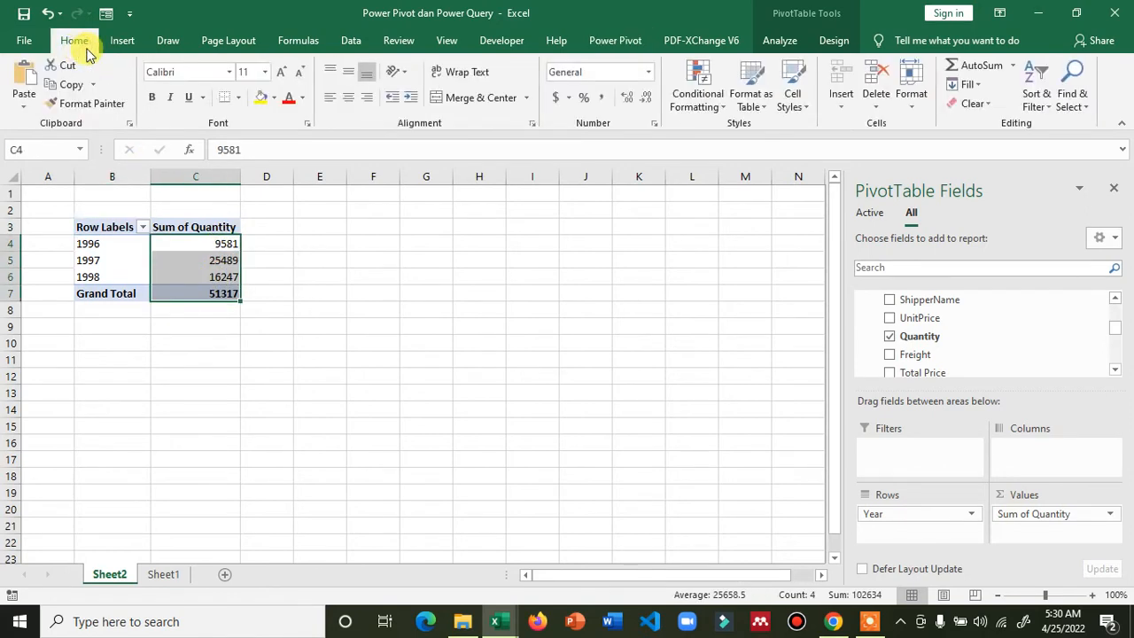
pyautogui.click(600, 97)
pyautogui.click(464, 337)
pyautogui.scroll(3, 463, 338)
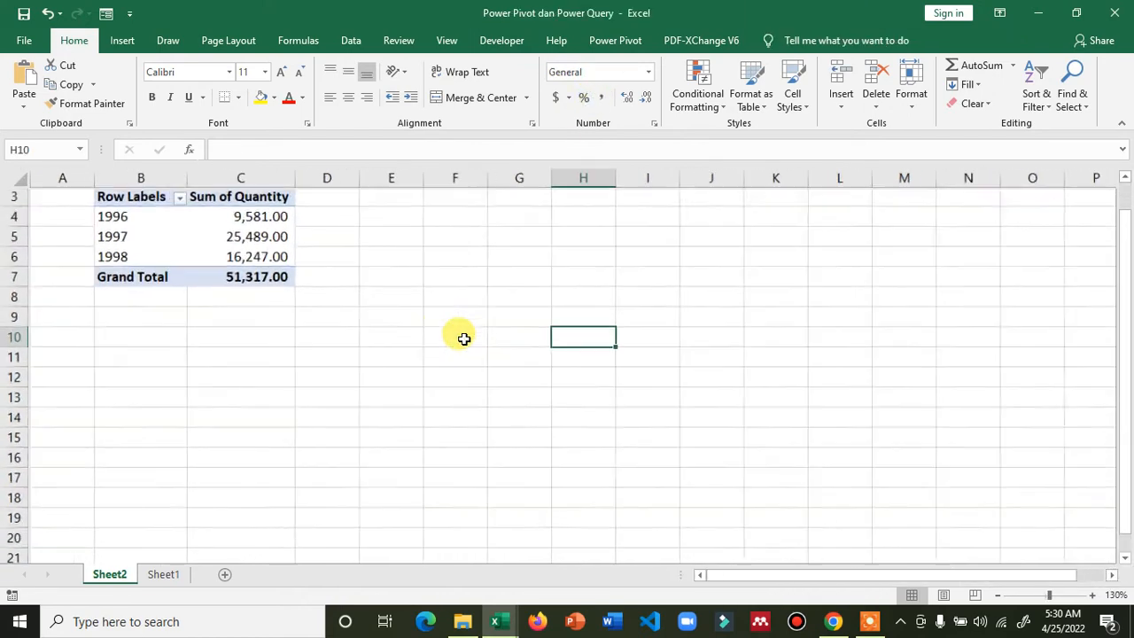
pyautogui.scroll(1, 462, 328)
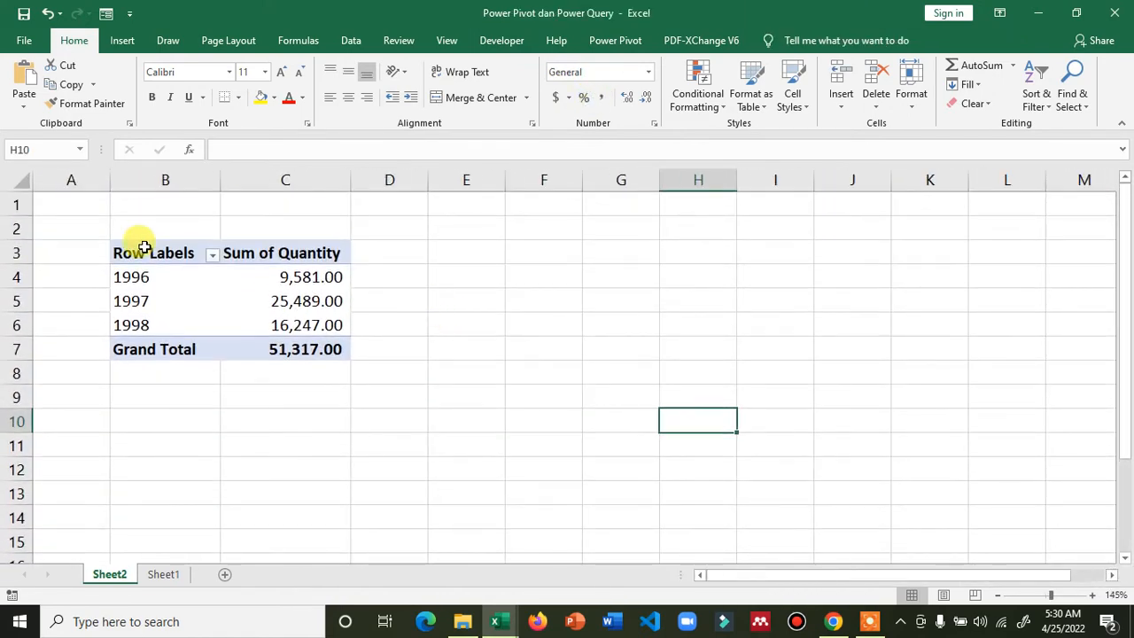
# Rename the PivotTable's row labels header in B3 to Tahun
pyautogui.click(145, 248)
pyautogui.doubleClick(145, 248)
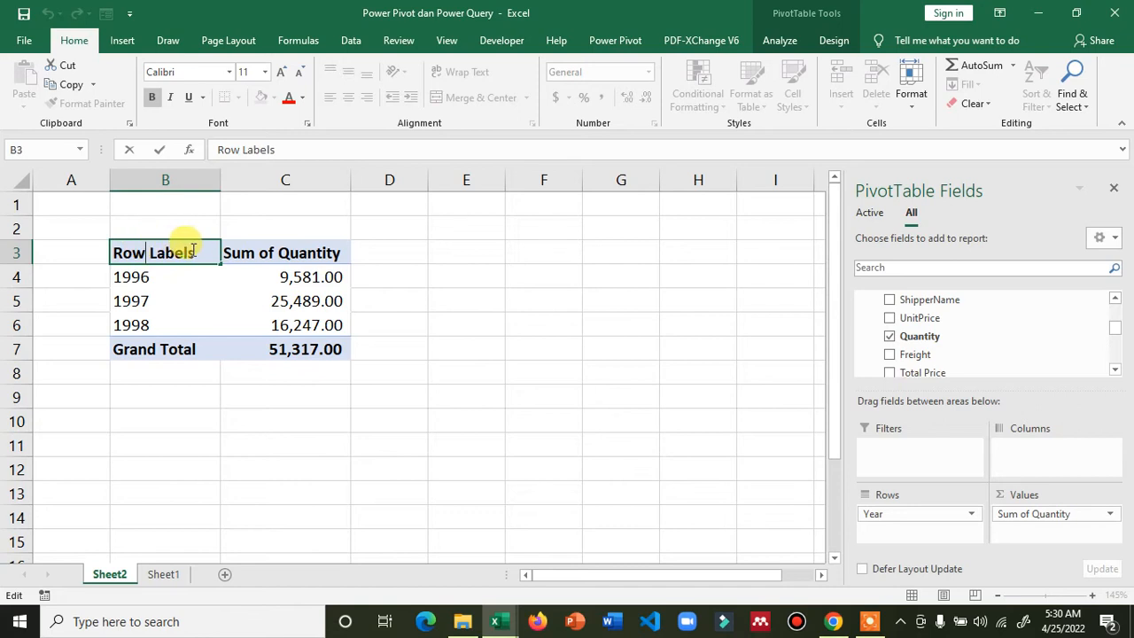
pyautogui.moveTo(198, 248); pyautogui.dragTo(83, 251)
pyautogui.write('Tahun')
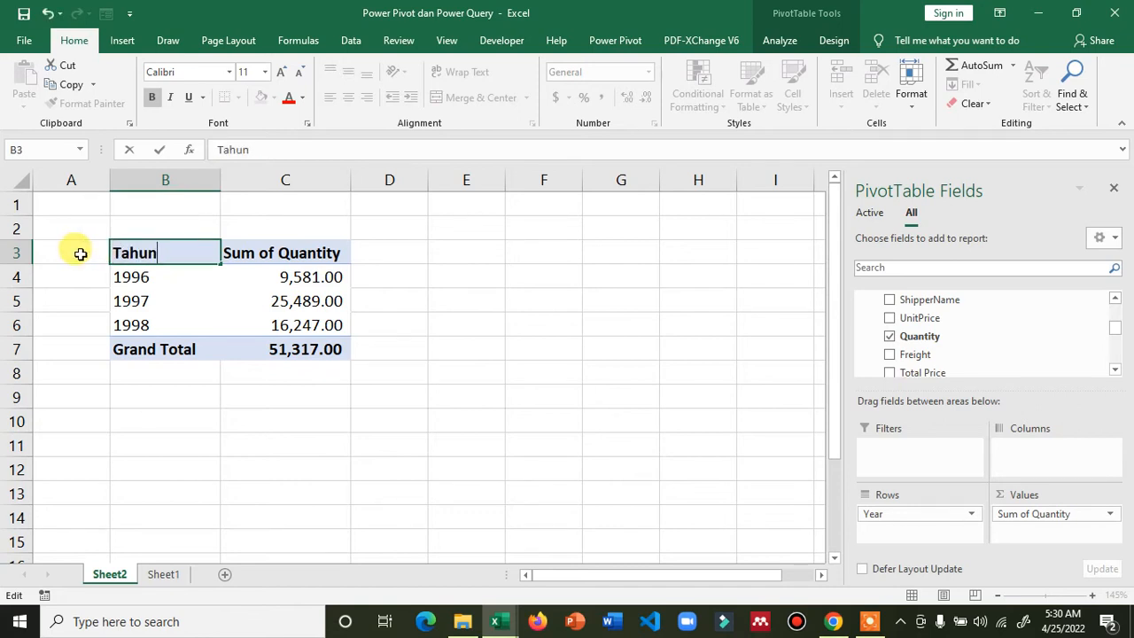
pyautogui.press('Return')
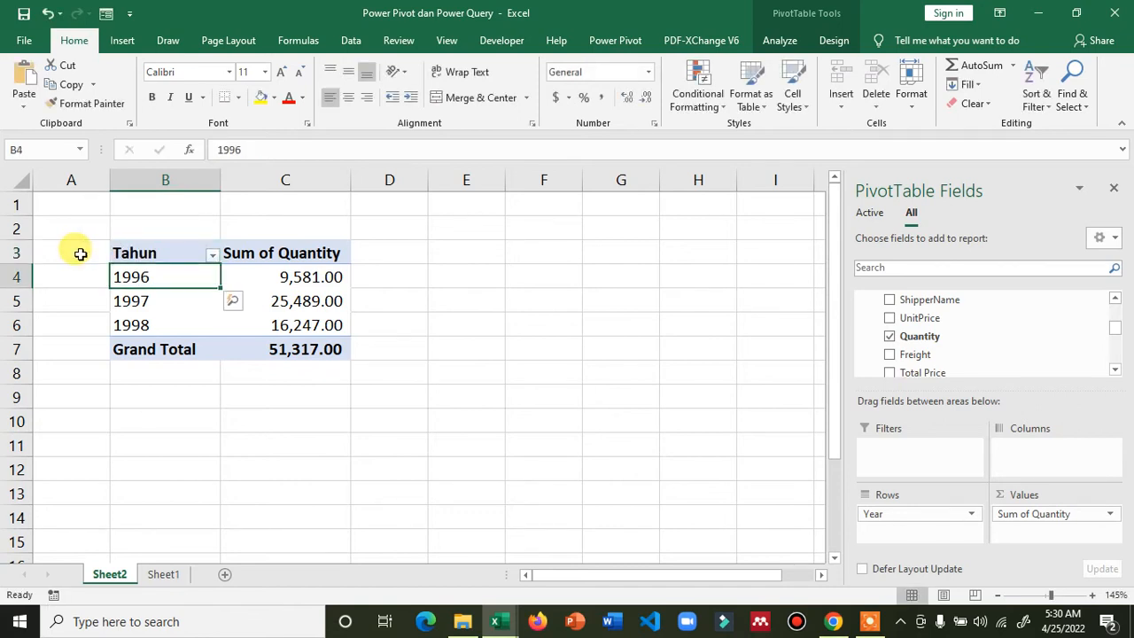
# Give the summed Quantity field the custom name Total Order per Tahun
pyautogui.doubleClick(303, 250)
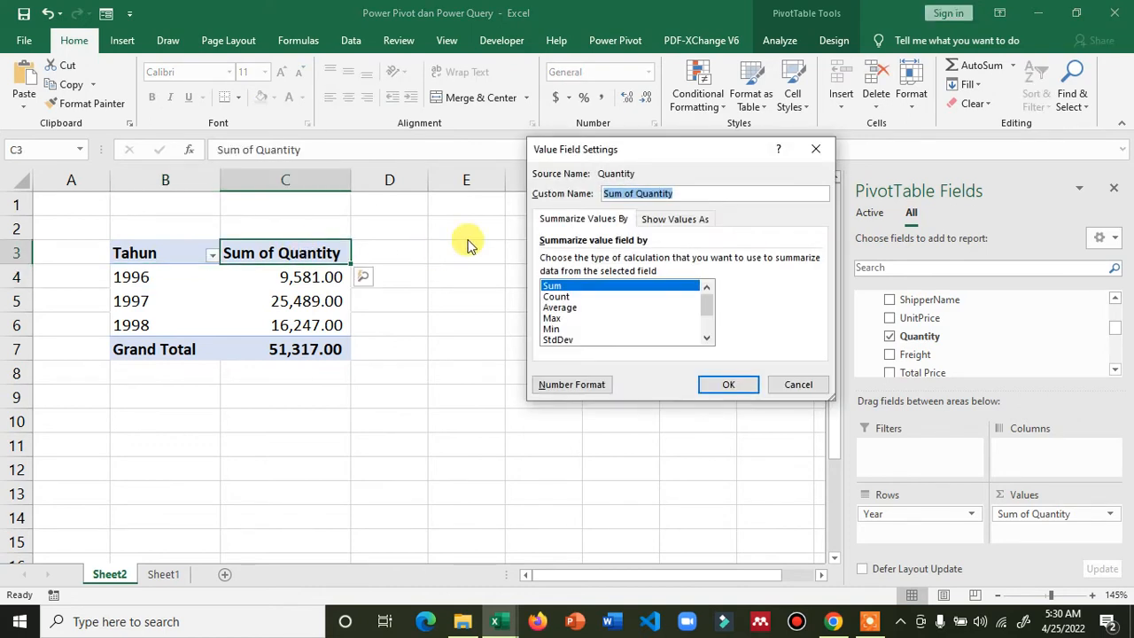
pyautogui.write('Total Order per Tahun')
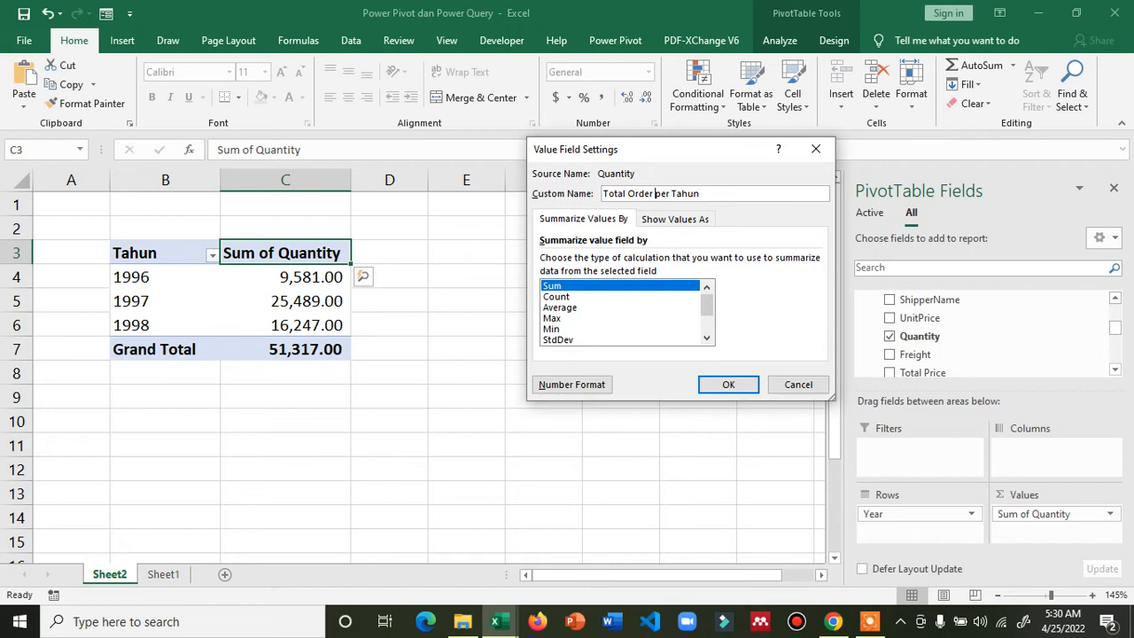
pyautogui.press('Return')
pyautogui.click(430, 301)
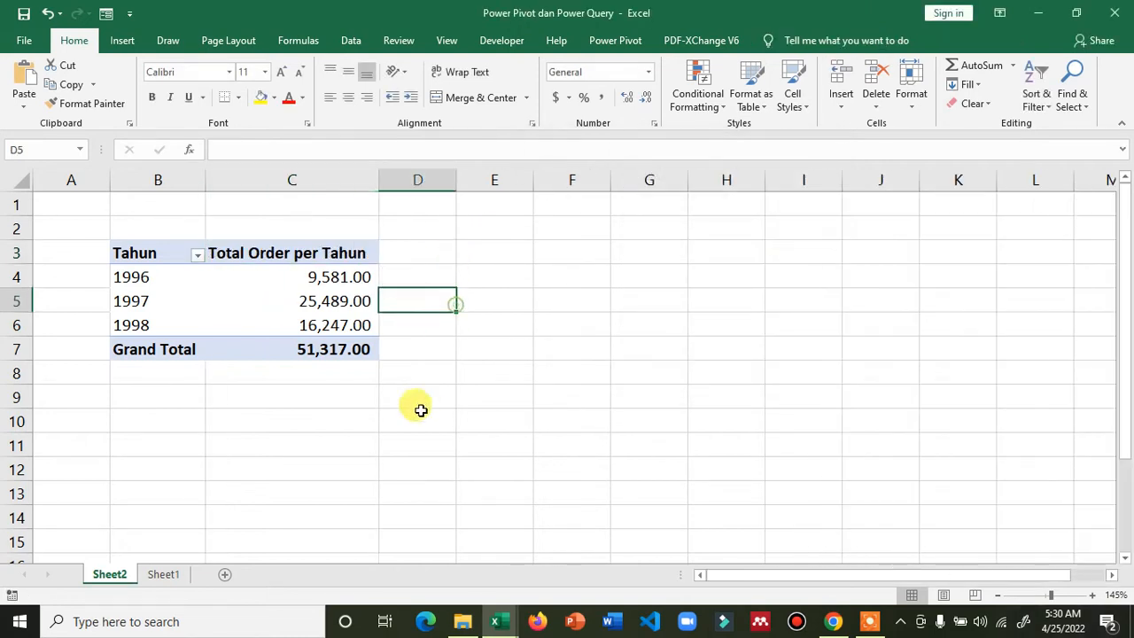
# Add MonthName from the Tdate table to the rows beneath Year
pyautogui.click(145, 279)
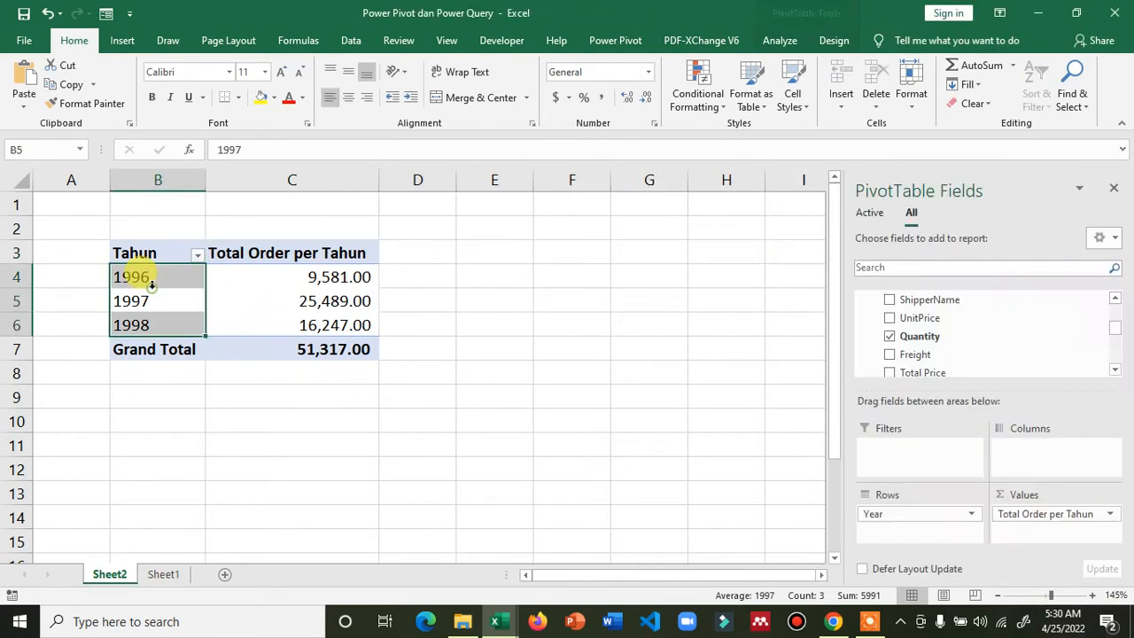
pyautogui.click(576, 327)
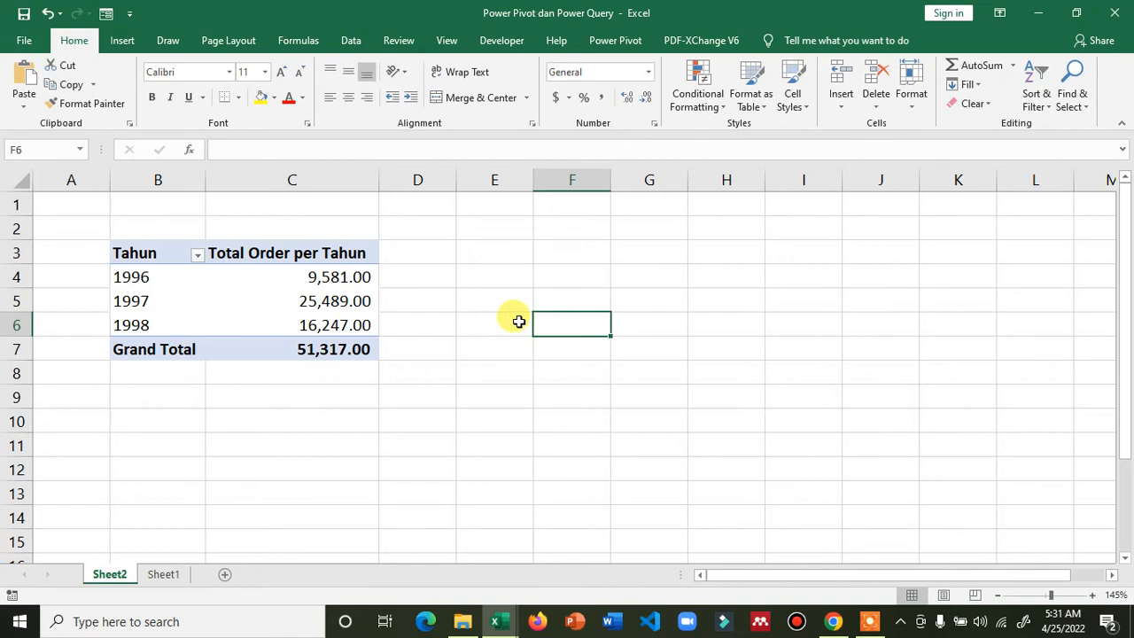
pyautogui.click(156, 280)
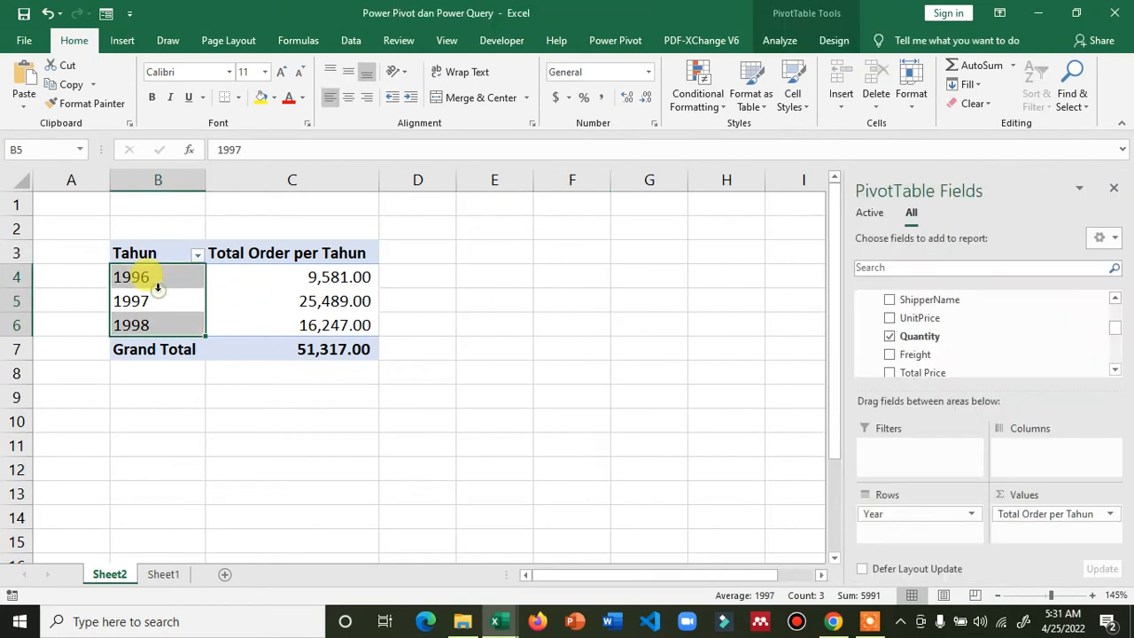
pyautogui.scroll(-10, 975, 335)
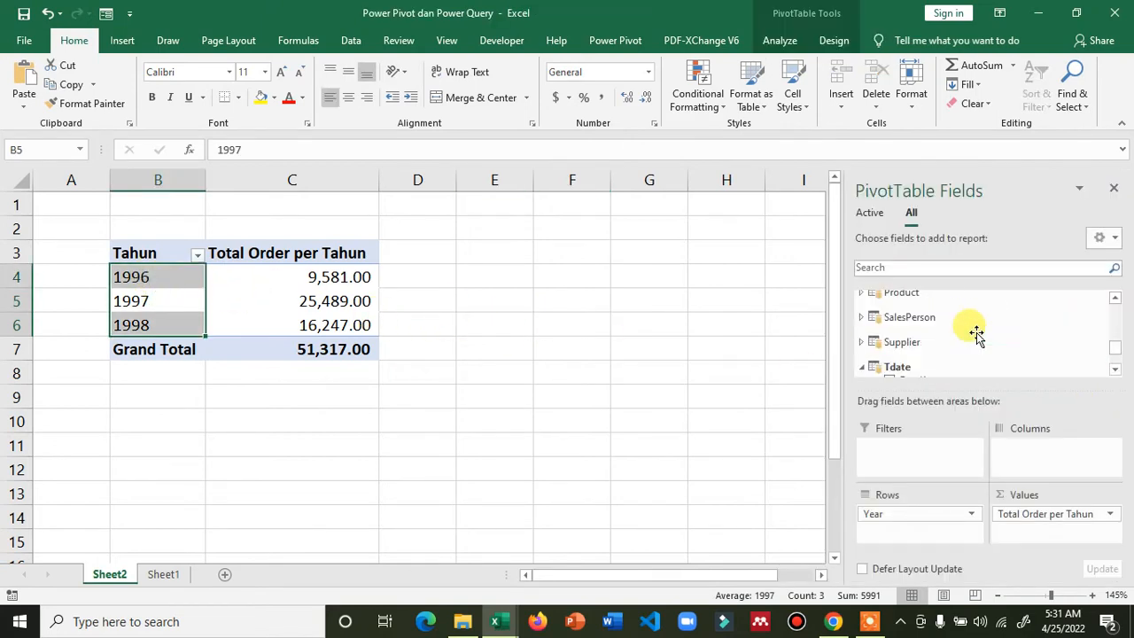
pyautogui.scroll(-1, 973, 340)
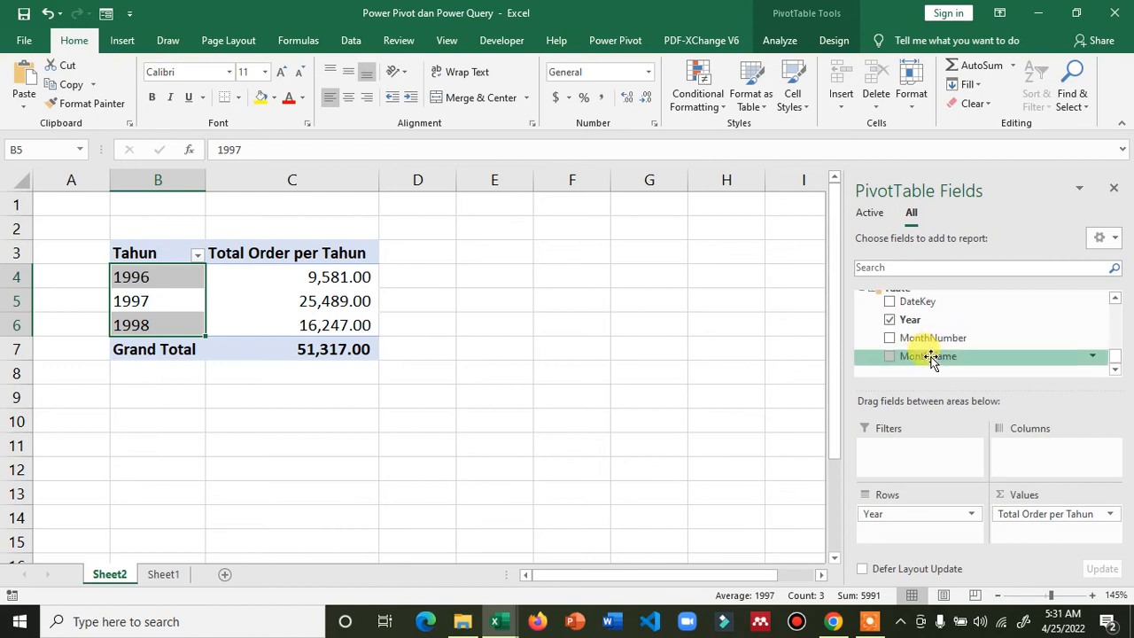
pyautogui.moveTo(931, 359); pyautogui.dragTo(914, 532)
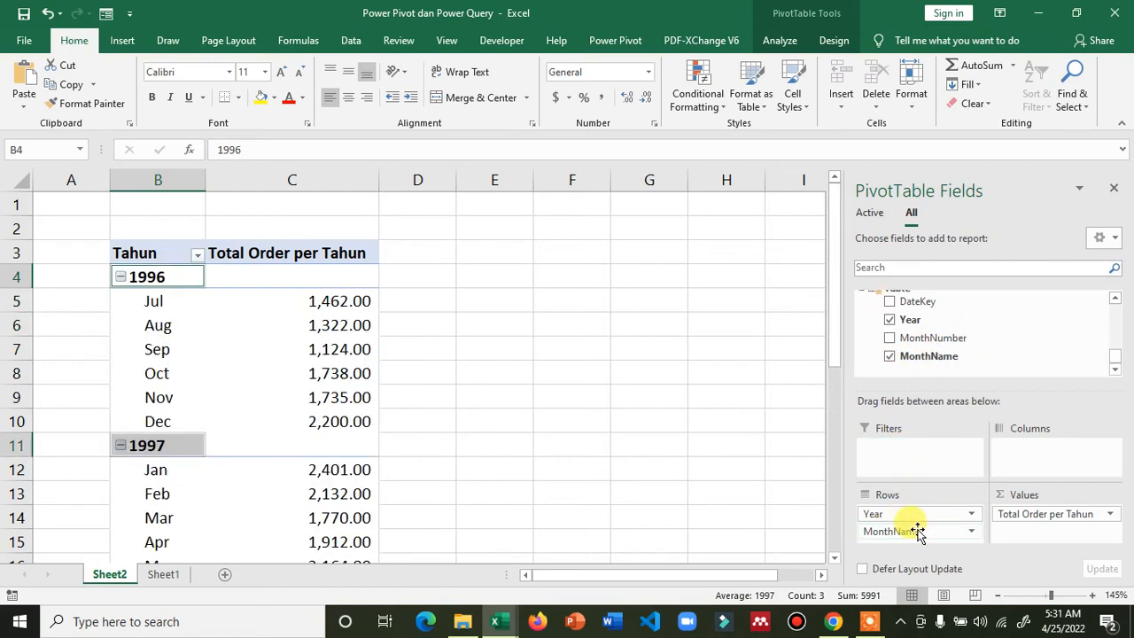
# Look through the monthly order quantities under each year from 1996 to 1998
pyautogui.click(495, 303)
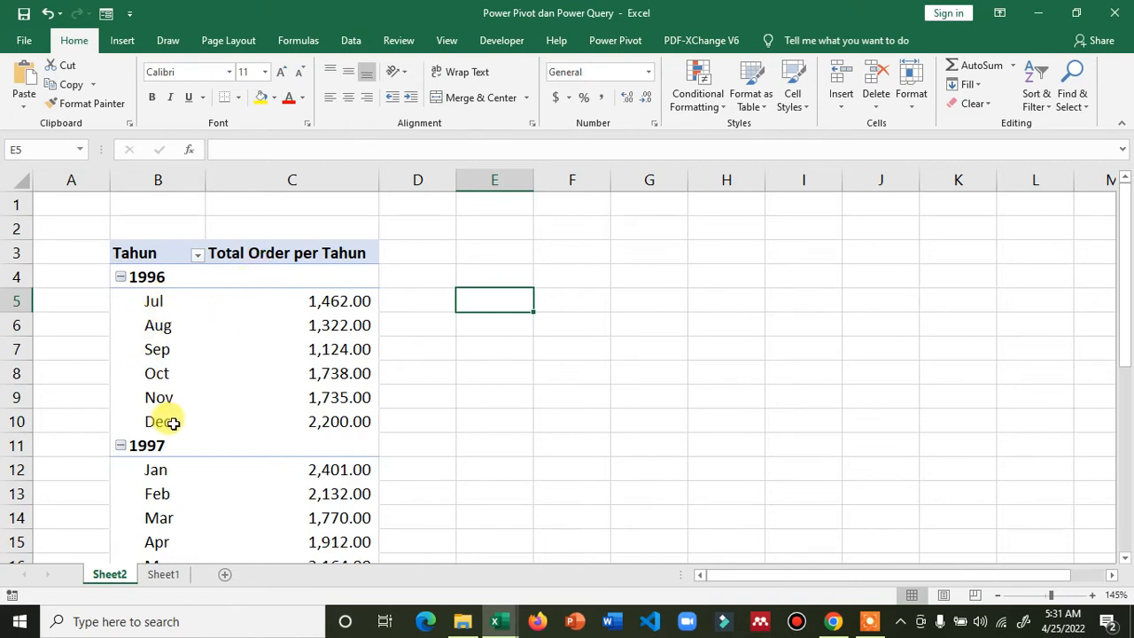
pyautogui.scroll(-2, 174, 425)
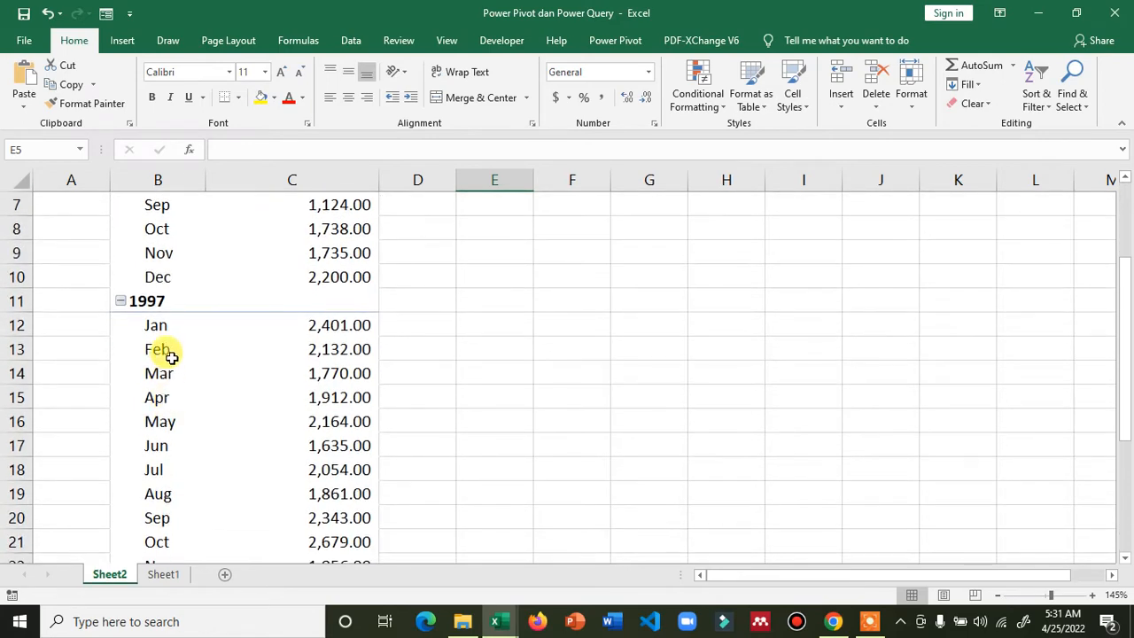
pyautogui.scroll(-1, 171, 356)
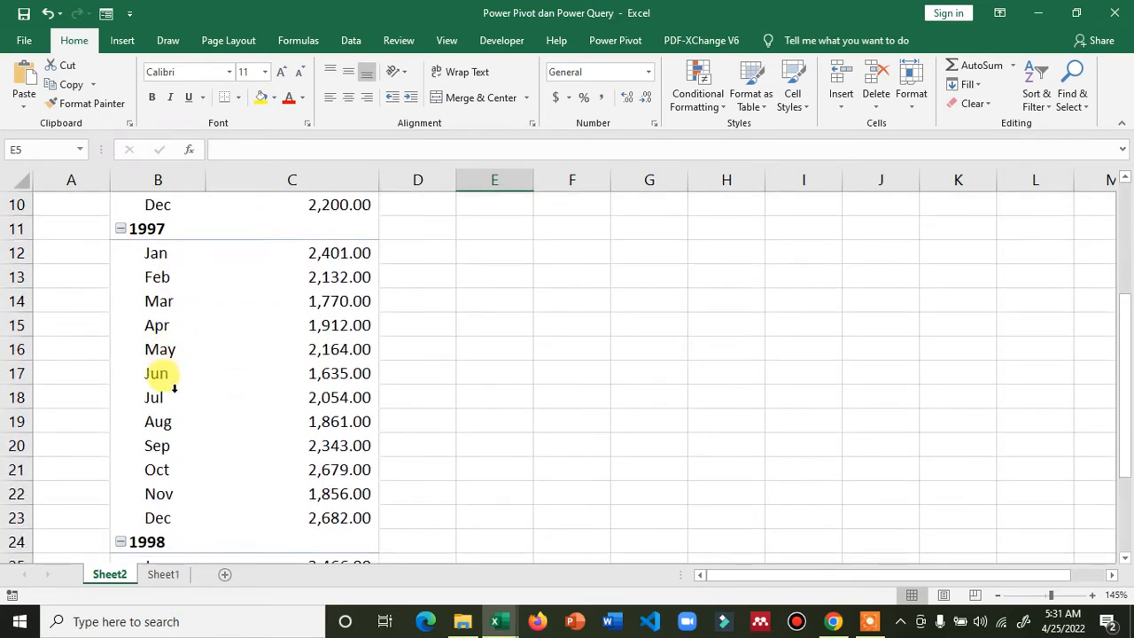
pyautogui.scroll(-1, 176, 445)
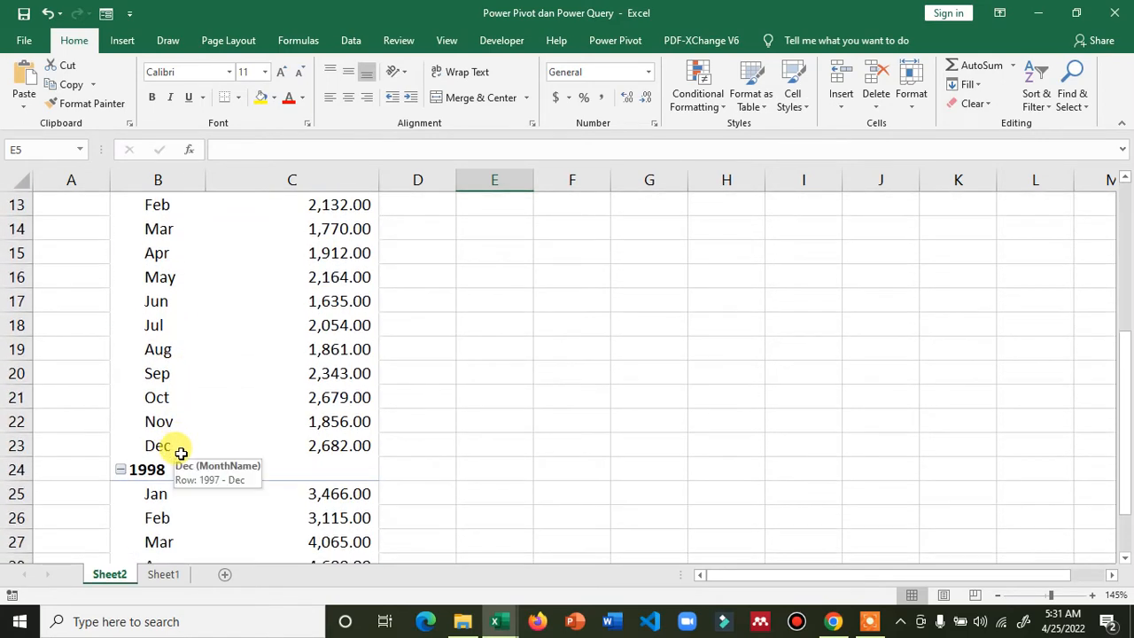
pyautogui.scroll(-1, 181, 453)
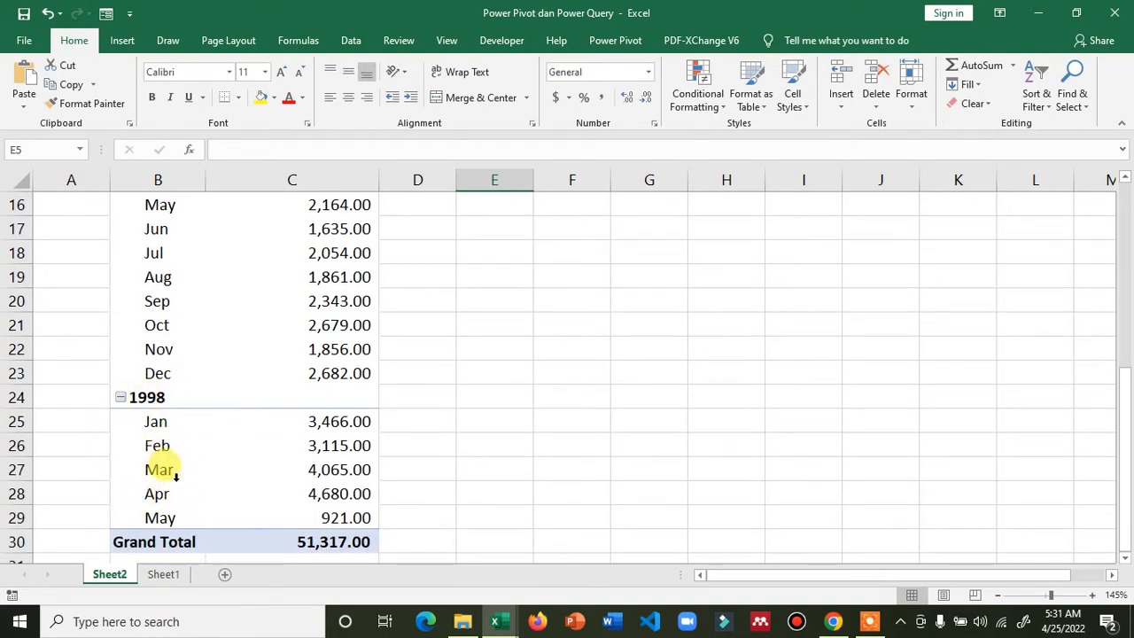
pyautogui.scroll(4, 223, 495)
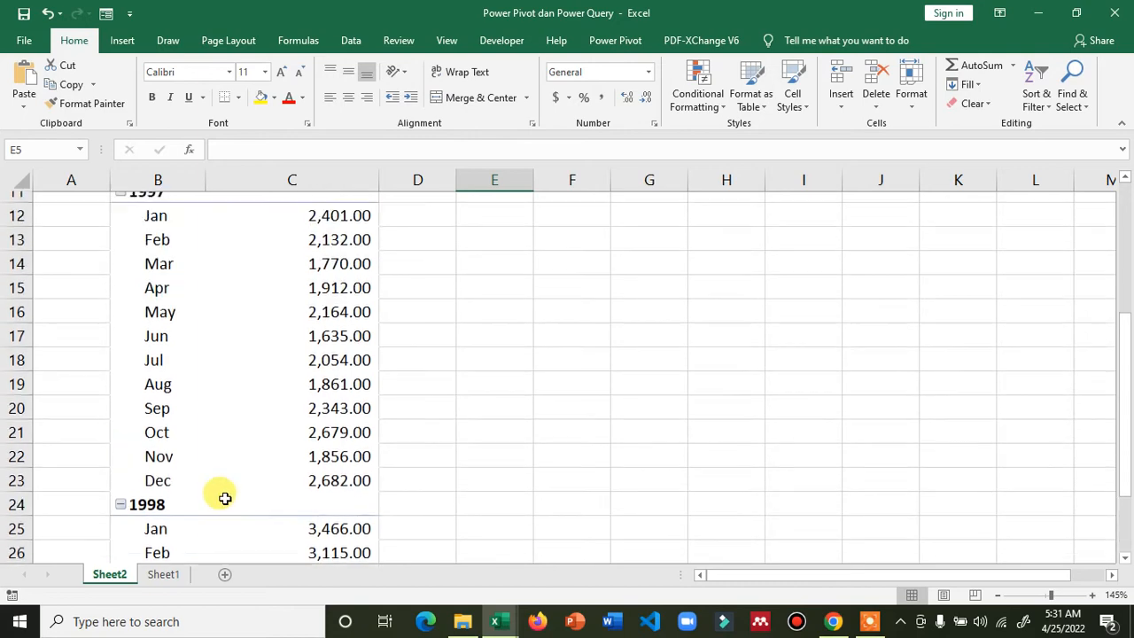
pyautogui.scroll(1, 221, 470)
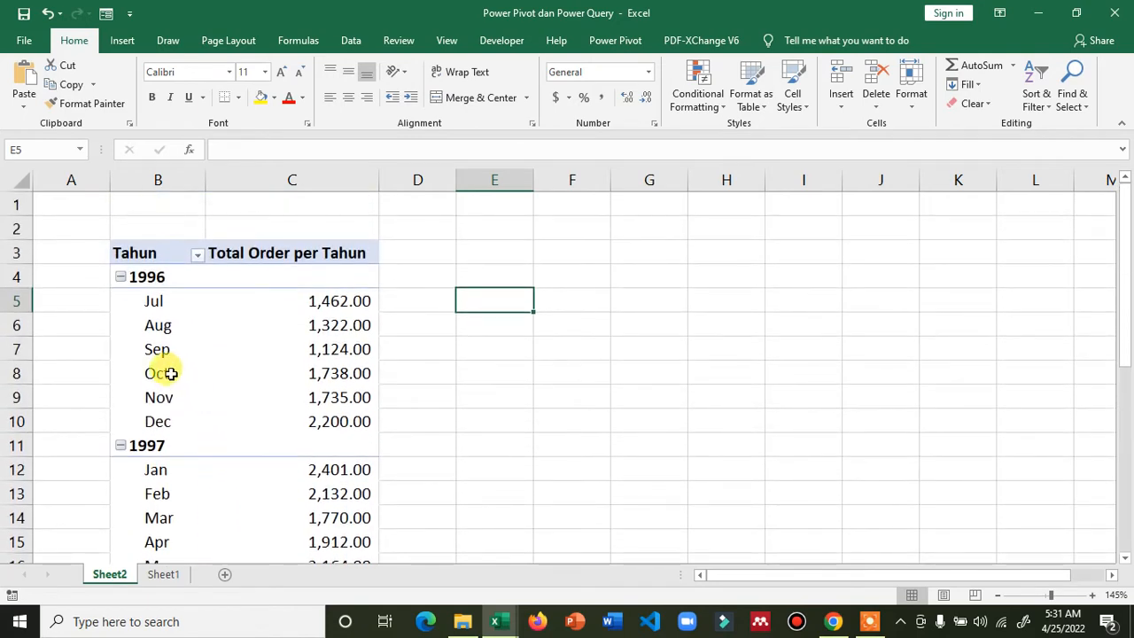
# Try MonthName as the PivotTable's column field and move it back to the rows beneath Year
pyautogui.click(147, 306)
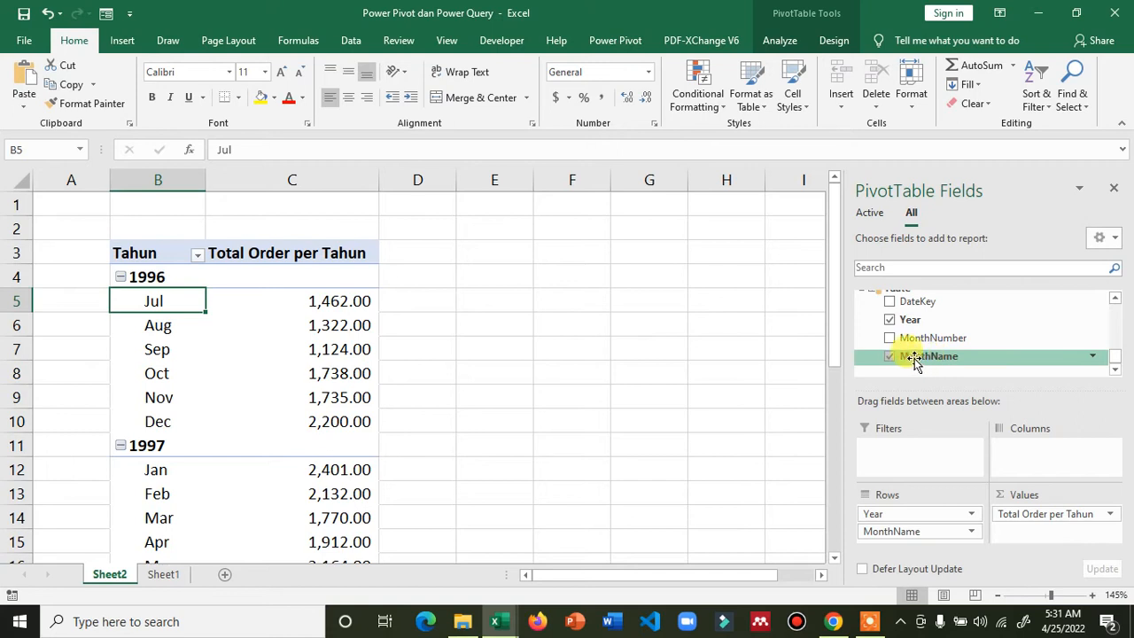
pyautogui.moveTo(896, 531); pyautogui.dragTo(1024, 452)
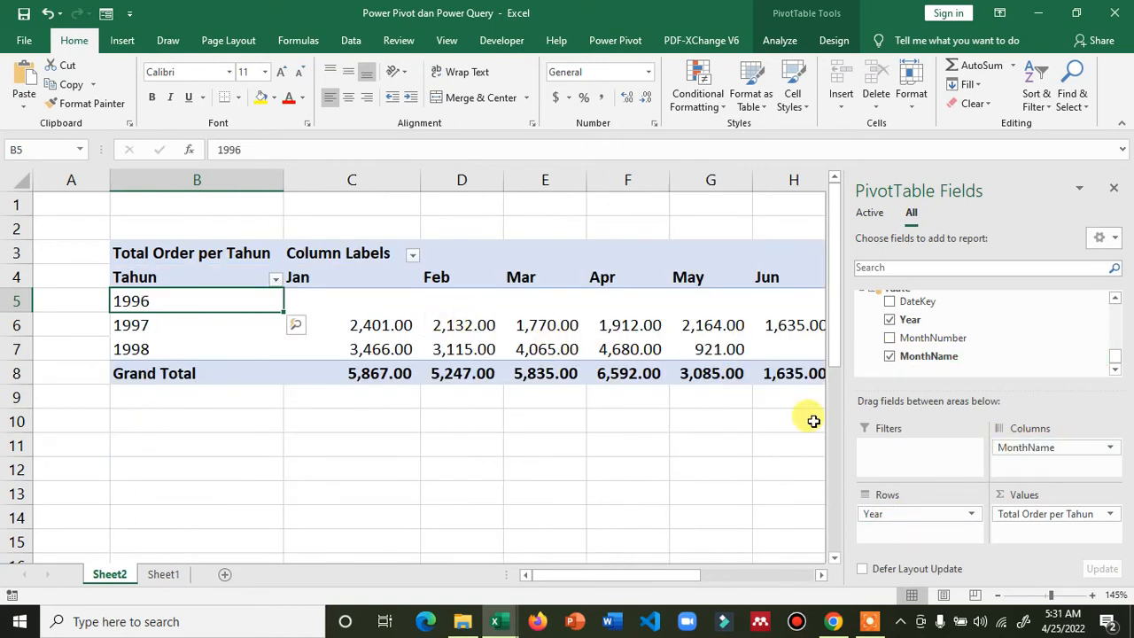
pyautogui.moveTo(1064, 449); pyautogui.dragTo(921, 529)
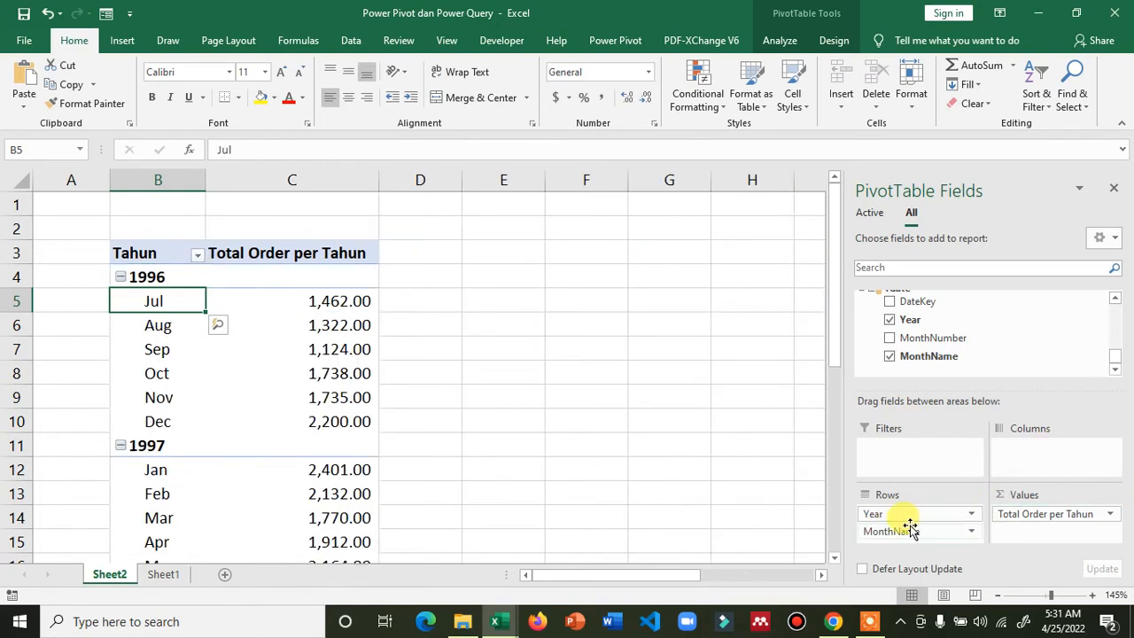
# Remove MonthName from the PivotTable, leaving only Year in the rows
pyautogui.click(890, 356)
pyautogui.click(620, 342)
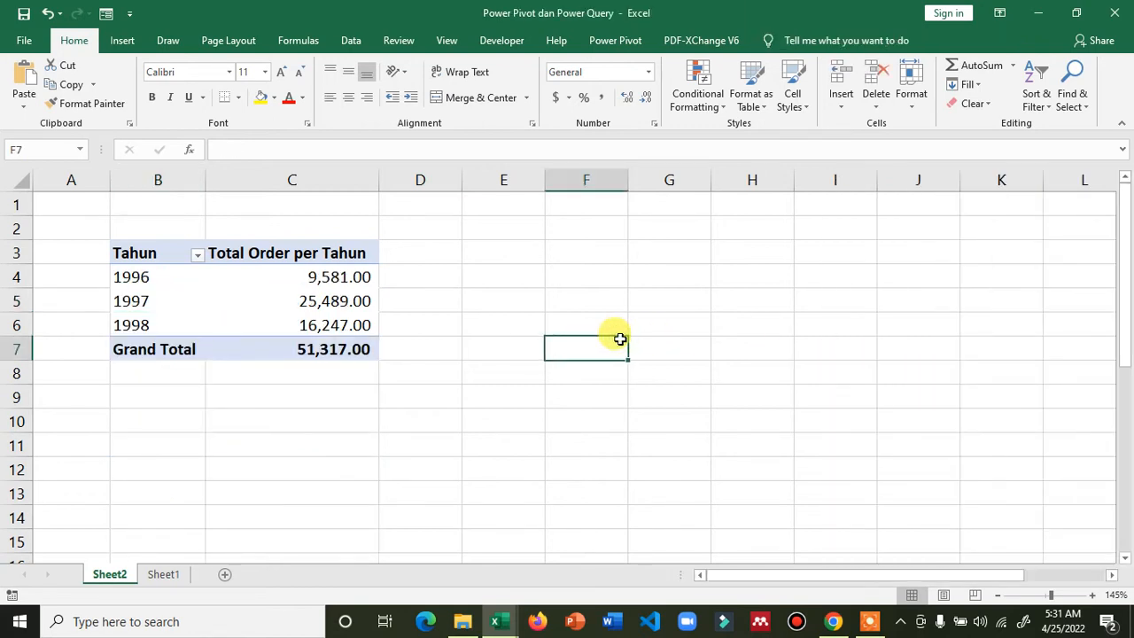
# Add CategoryName from the Category table to the PivotTable rows beneath Year
pyautogui.click(151, 285)
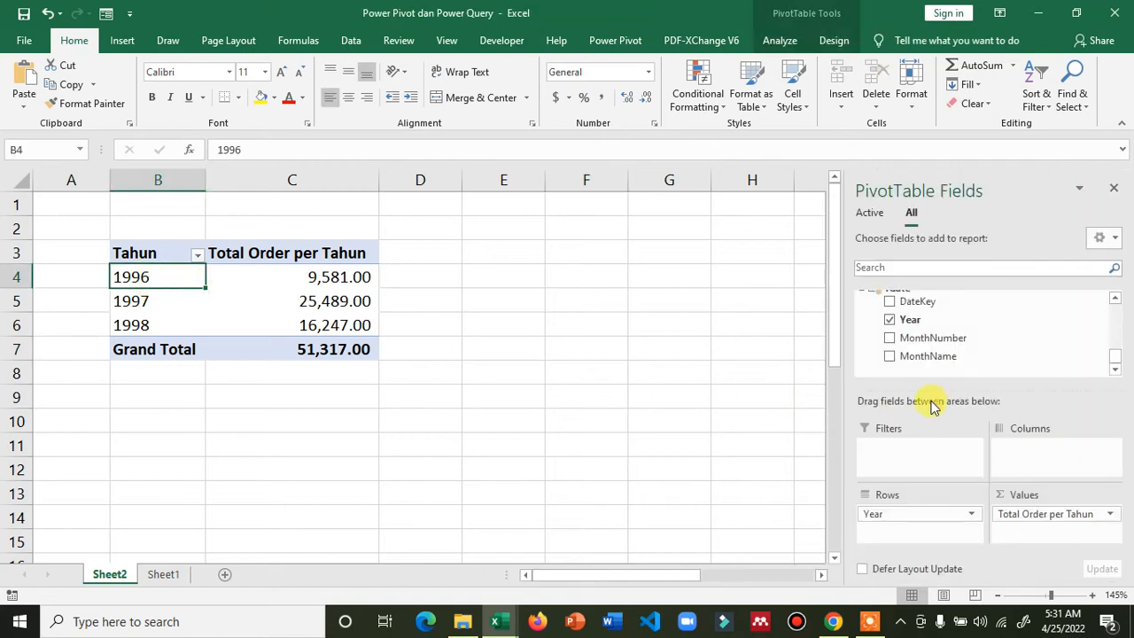
pyautogui.scroll(5, 940, 367)
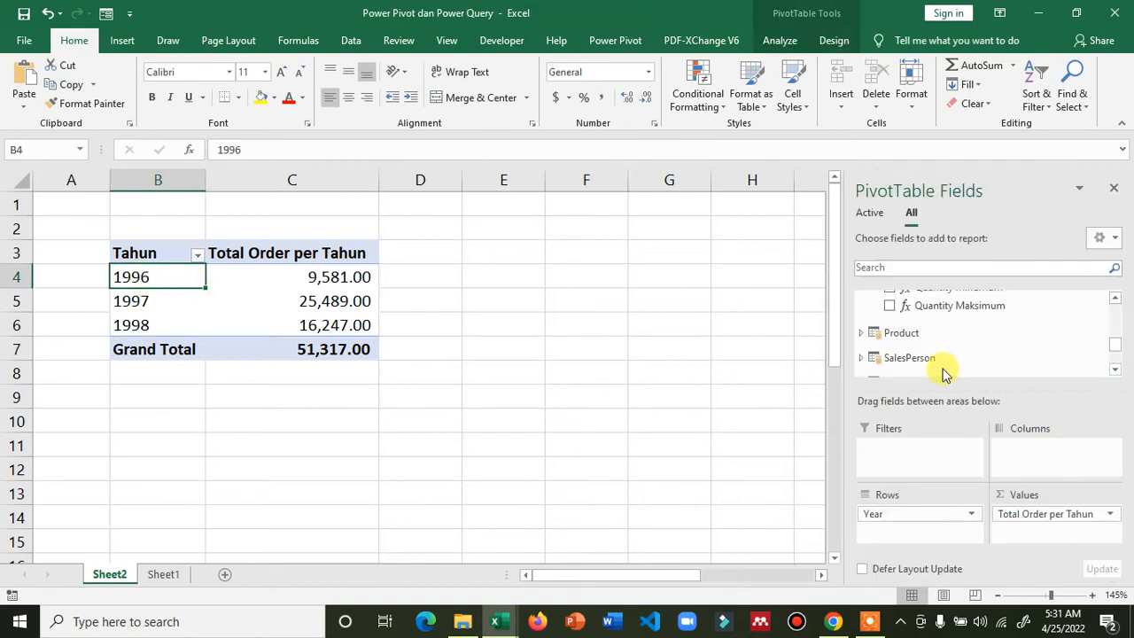
pyautogui.scroll(8, 940, 368)
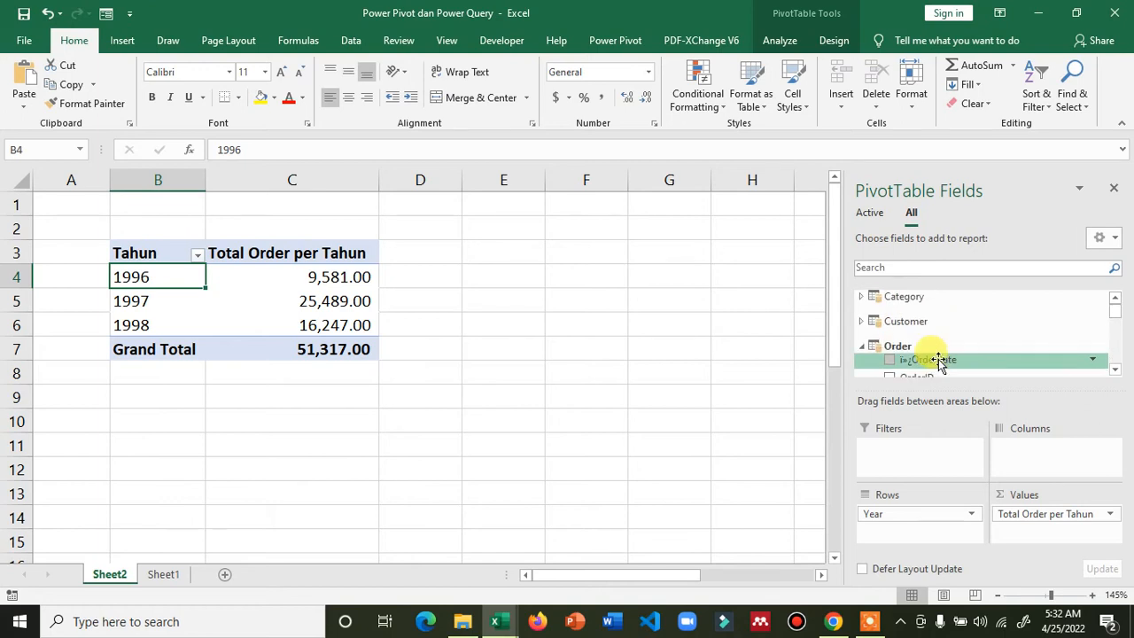
pyautogui.click(861, 298)
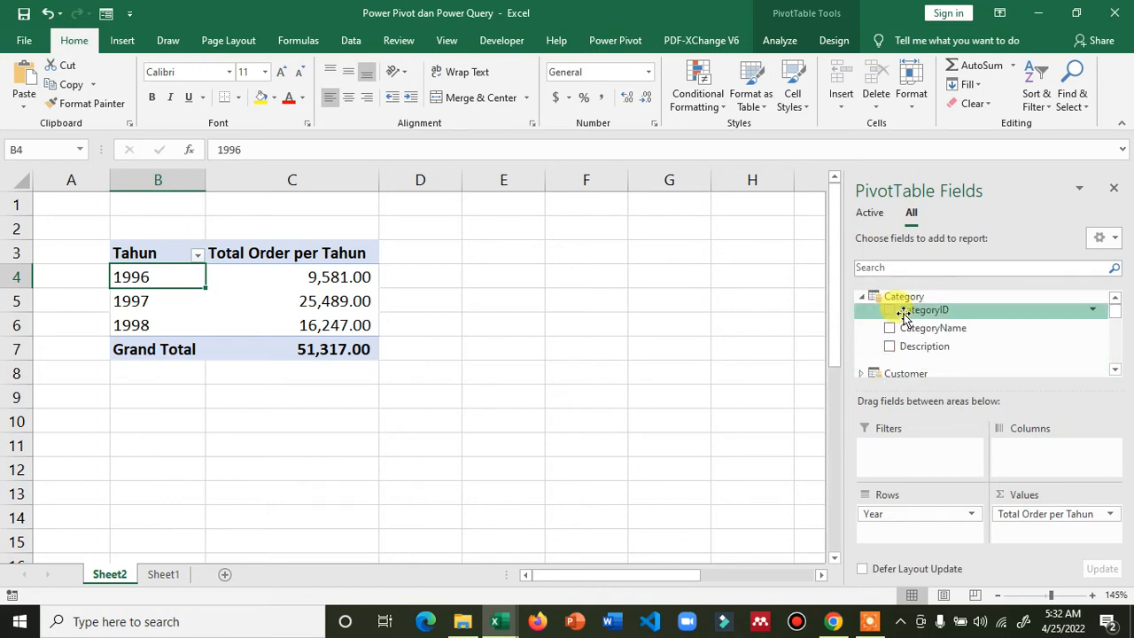
pyautogui.moveTo(917, 332); pyautogui.dragTo(921, 532)
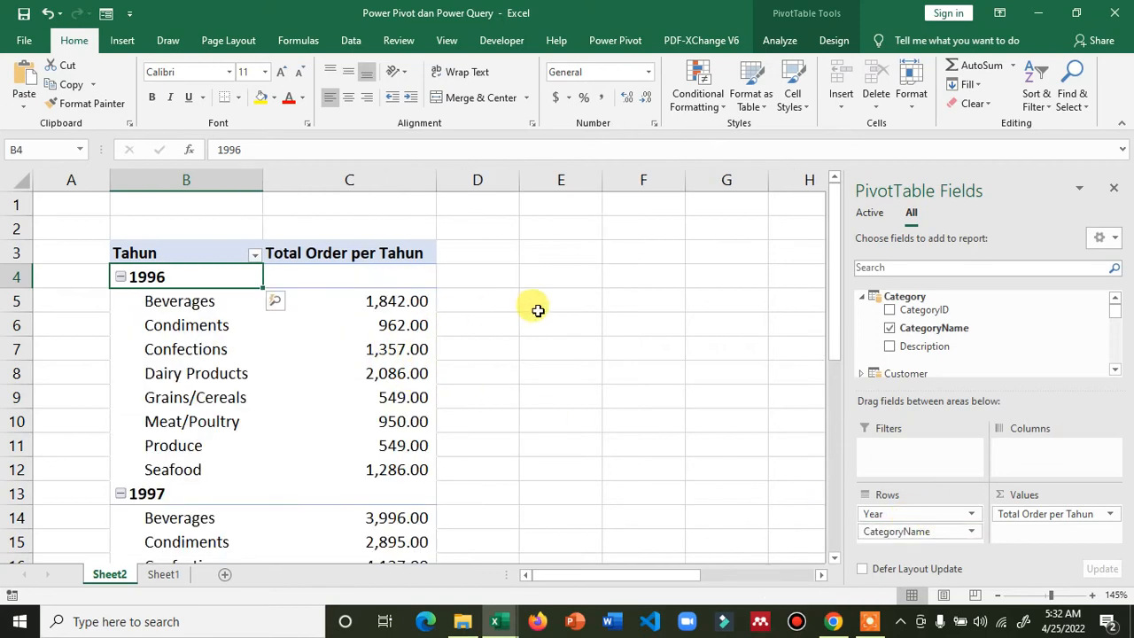
# Move CategoryName from the PivotTable's rows to its columns and close the field list
pyautogui.scroll(-2, 451, 438)
pyautogui.scroll(-1, 448, 473)
pyautogui.scroll(2, 448, 474)
pyautogui.scroll(-1, 446, 477)
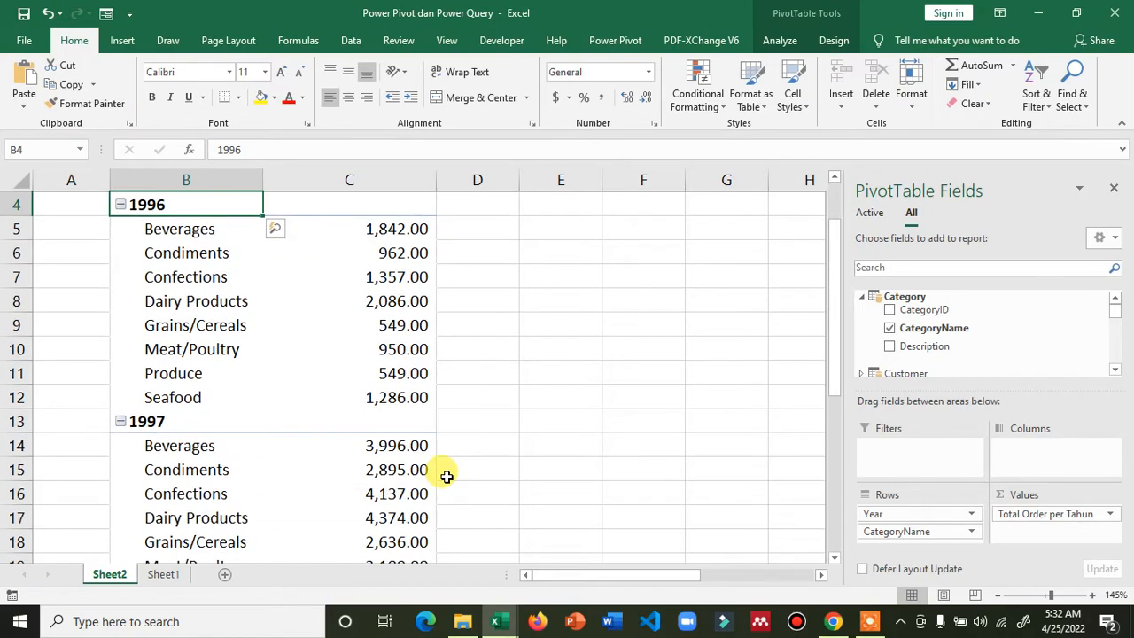
pyautogui.scroll(1, 447, 476)
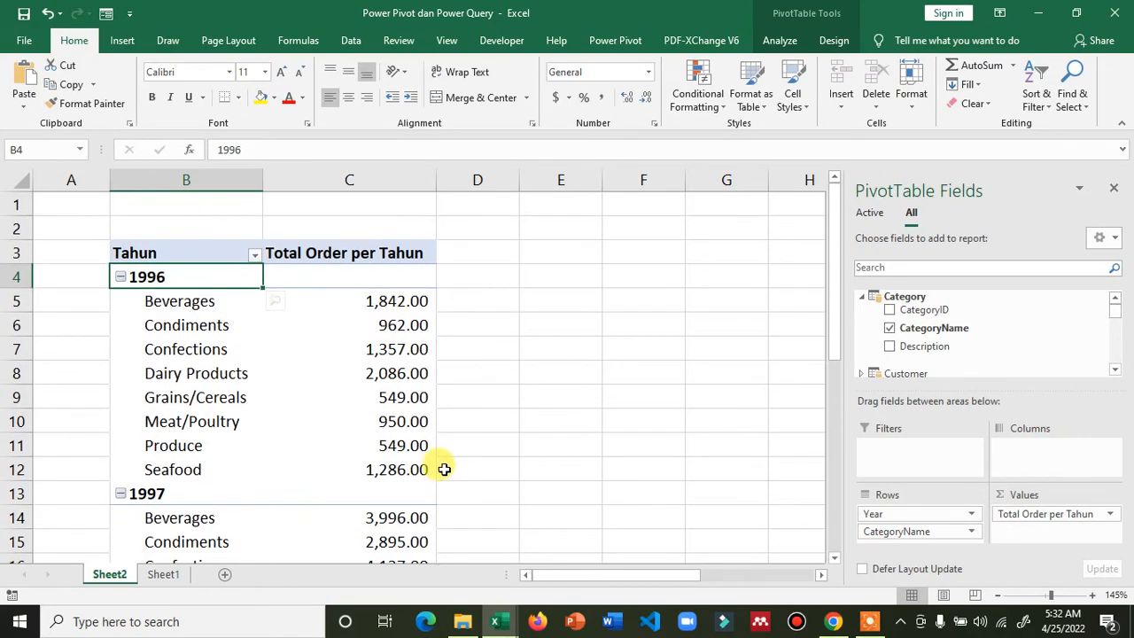
pyautogui.scroll(-1, 443, 466)
pyautogui.moveTo(878, 531); pyautogui.dragTo(1011, 457)
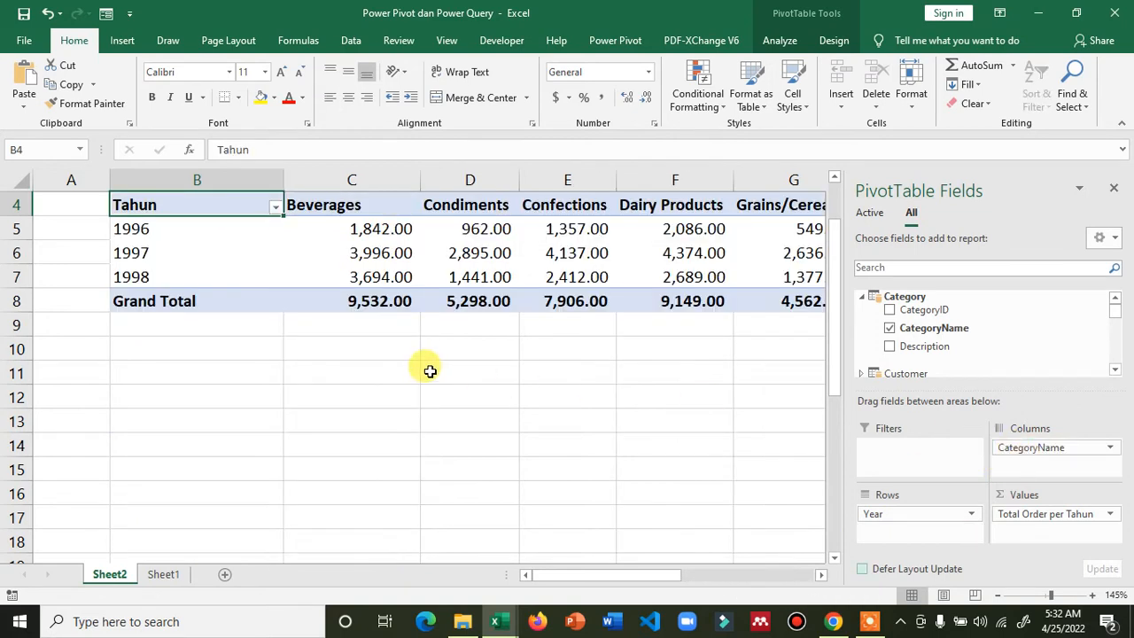
pyautogui.click(1114, 192)
pyautogui.click(523, 417)
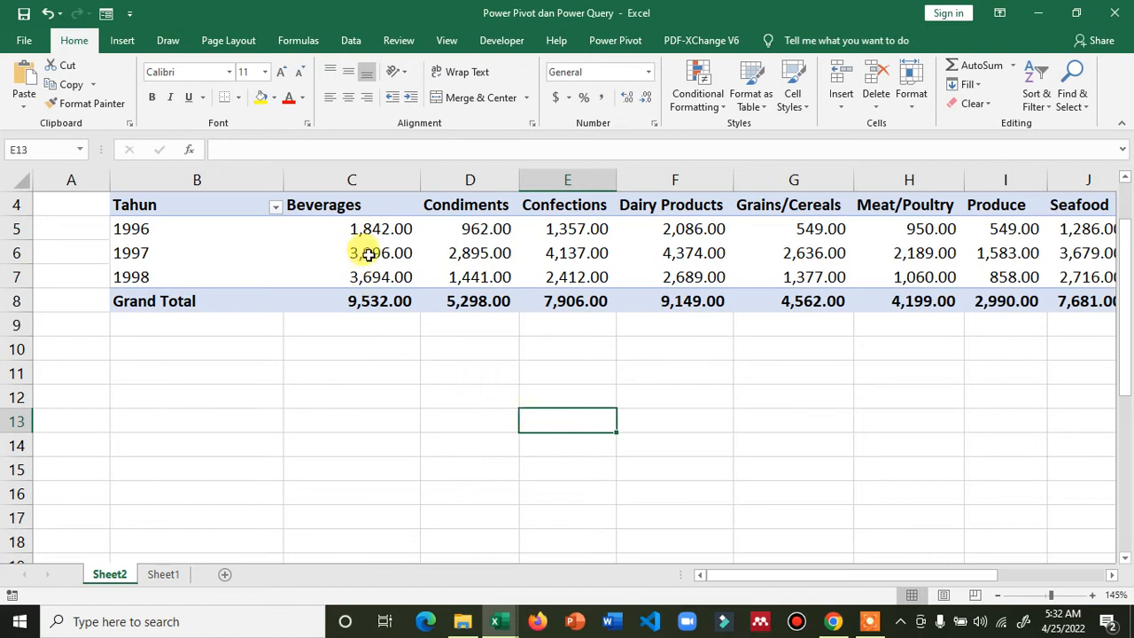
# Insert a 2-D stacked line PivotChart from the category quantities for 1996 to 1998 in C5:K7
pyautogui.click(352, 231)
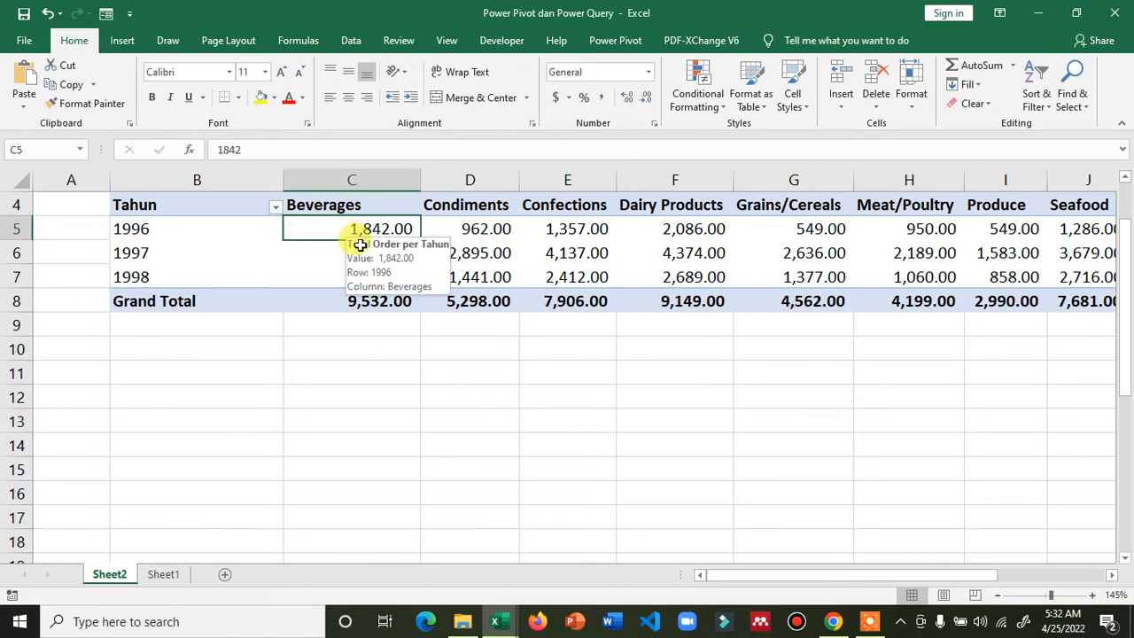
pyautogui.moveTo(361, 245); pyautogui.dragTo(957, 274)
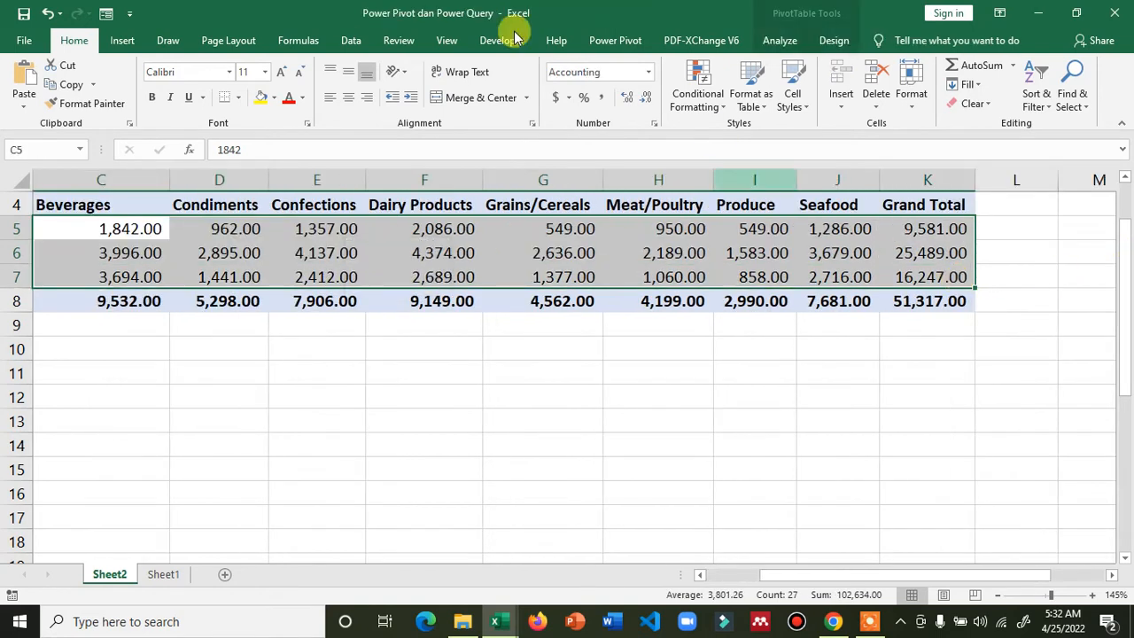
pyautogui.click(121, 42)
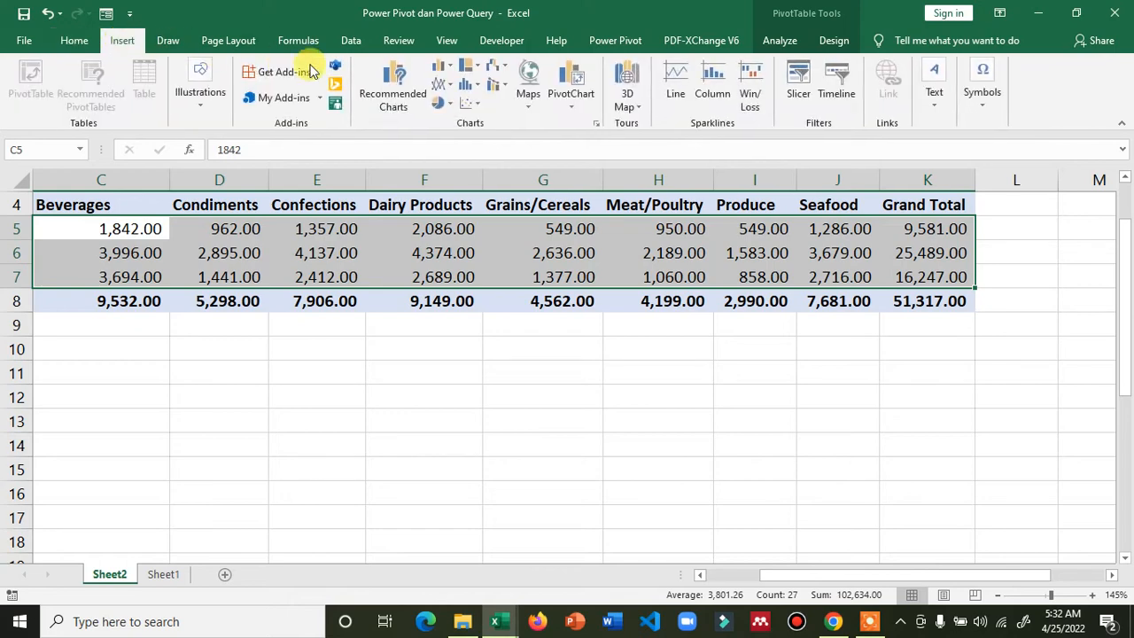
pyautogui.click(448, 88)
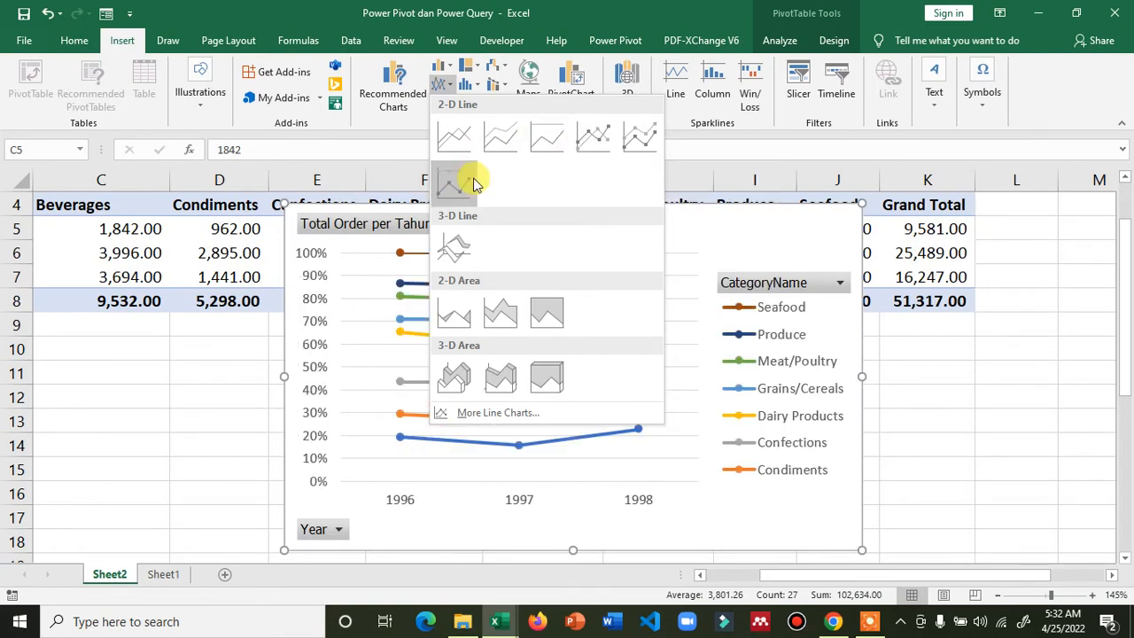
pyautogui.click(488, 146)
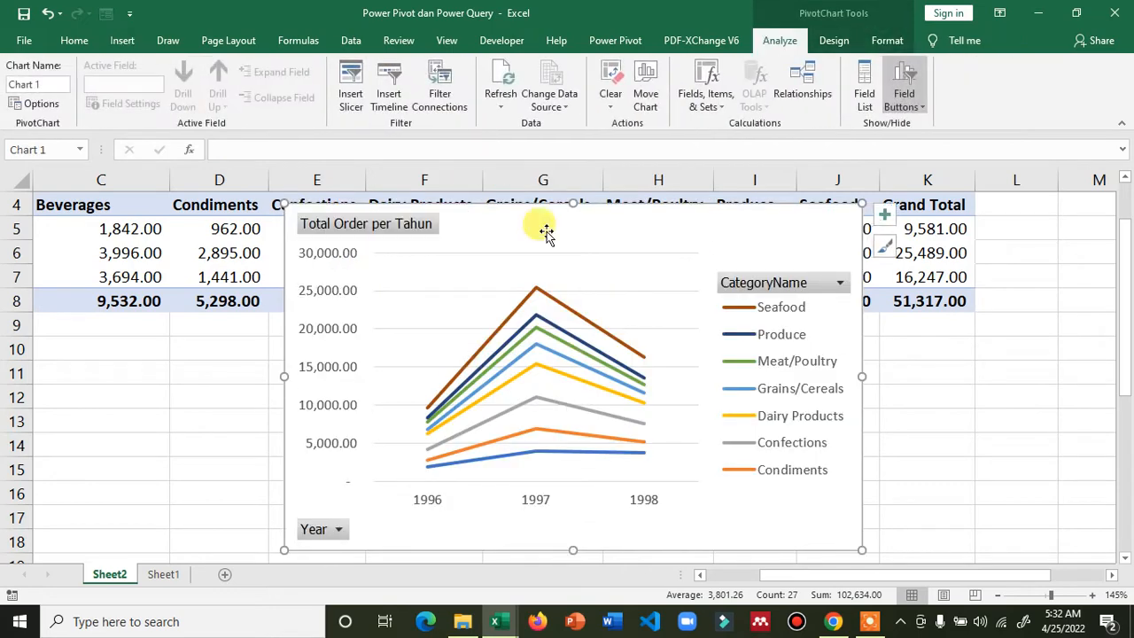
# Widen the PivotChart to the right so it reaches nearly to the end of the Grand Total column
pyautogui.click(924, 413)
pyautogui.click(858, 390)
pyautogui.moveTo(860, 375); pyautogui.dragTo(962, 376)
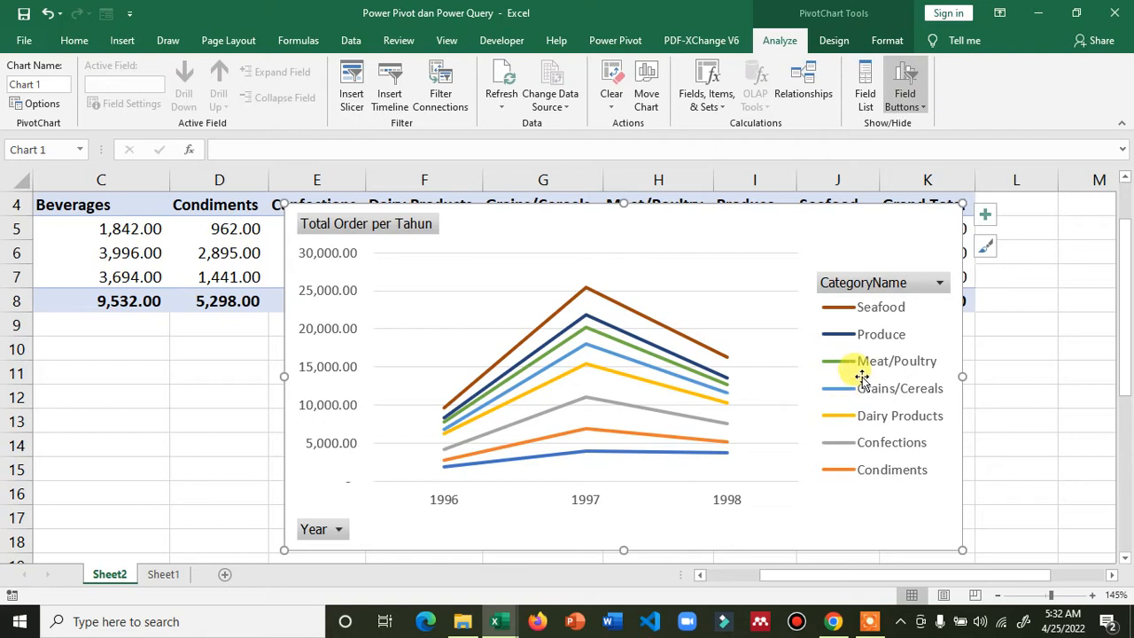
# Remove the gridlines and the legend from the PivotChart
pyautogui.click(990, 220)
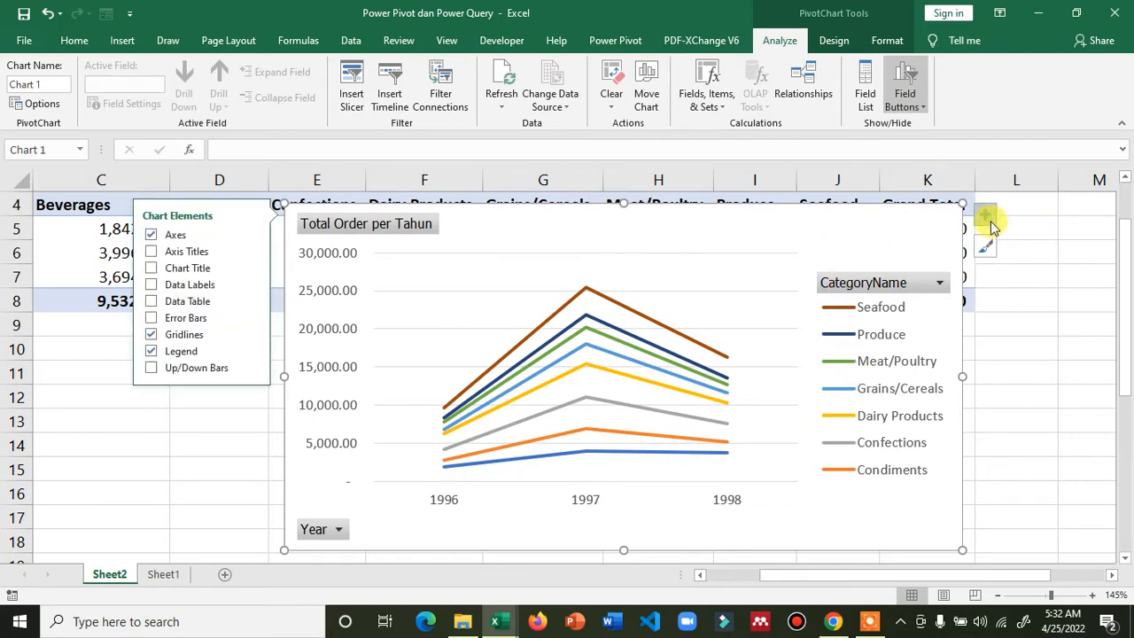
pyautogui.click(151, 337)
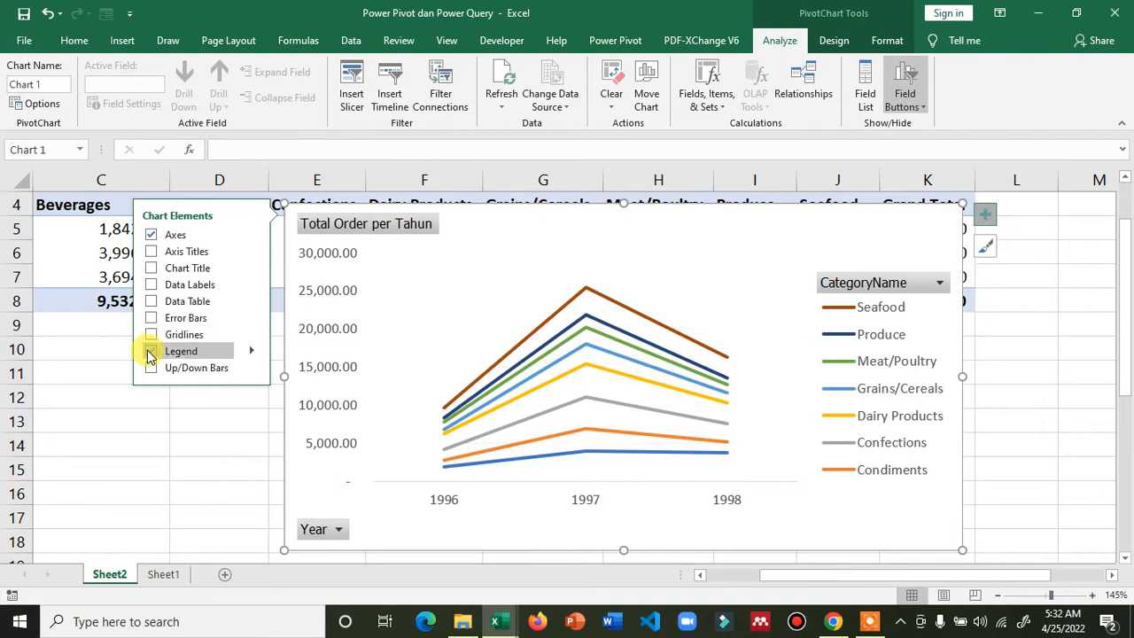
pyautogui.click(150, 352)
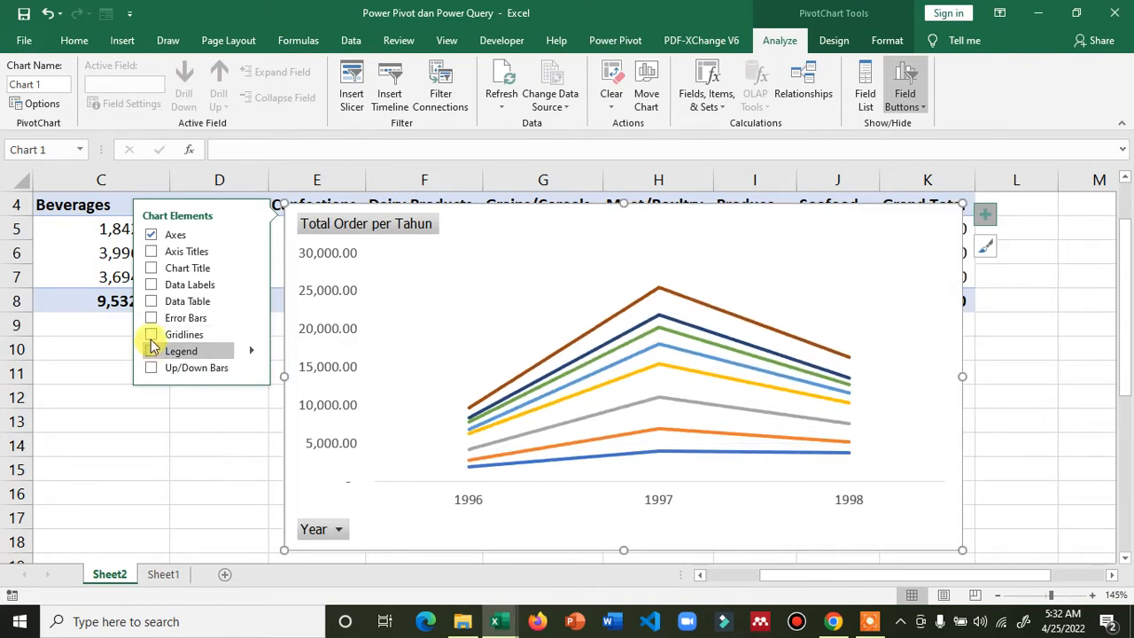
pyautogui.moveTo(153, 233)
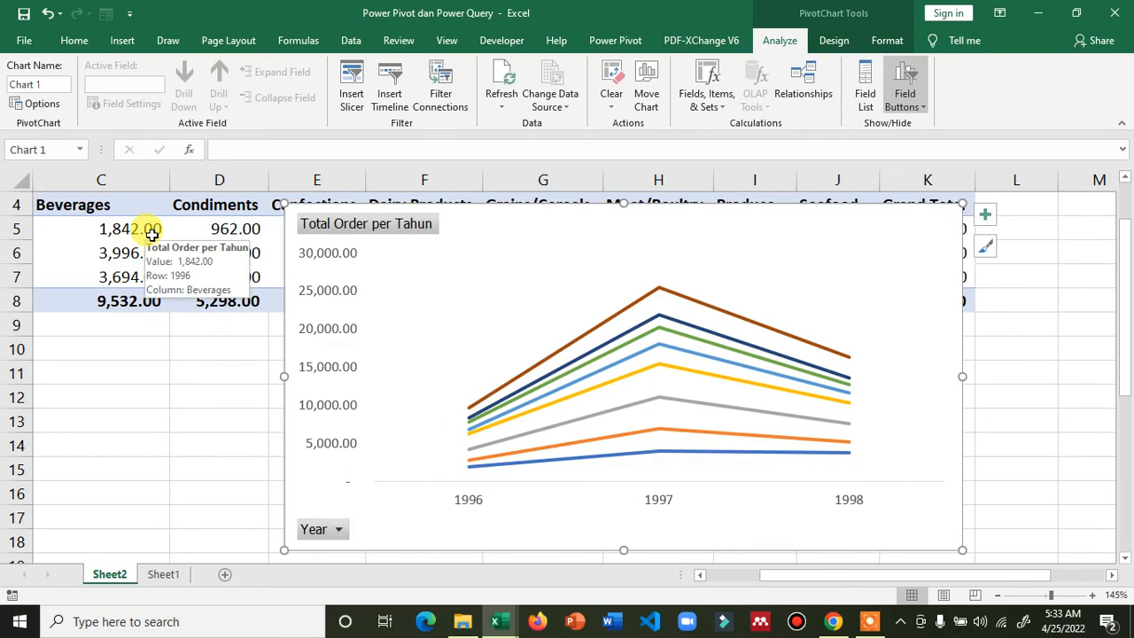
pyautogui.click(152, 233)
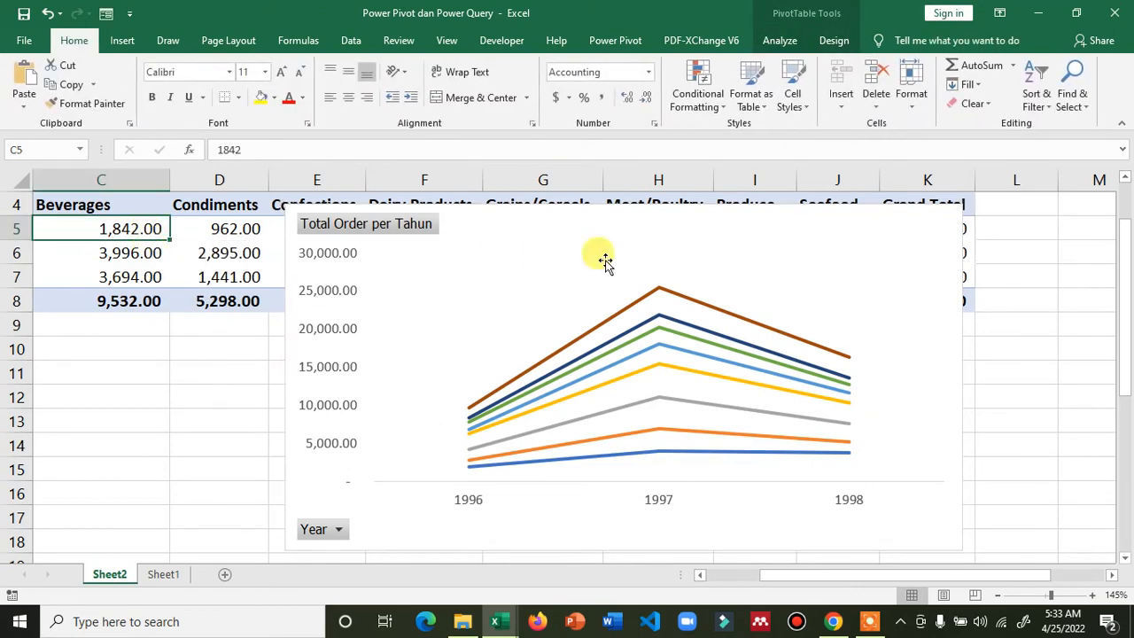
# Hide the PivotChart's axes and show them again
pyautogui.click(954, 270)
pyautogui.click(954, 233)
pyautogui.click(983, 217)
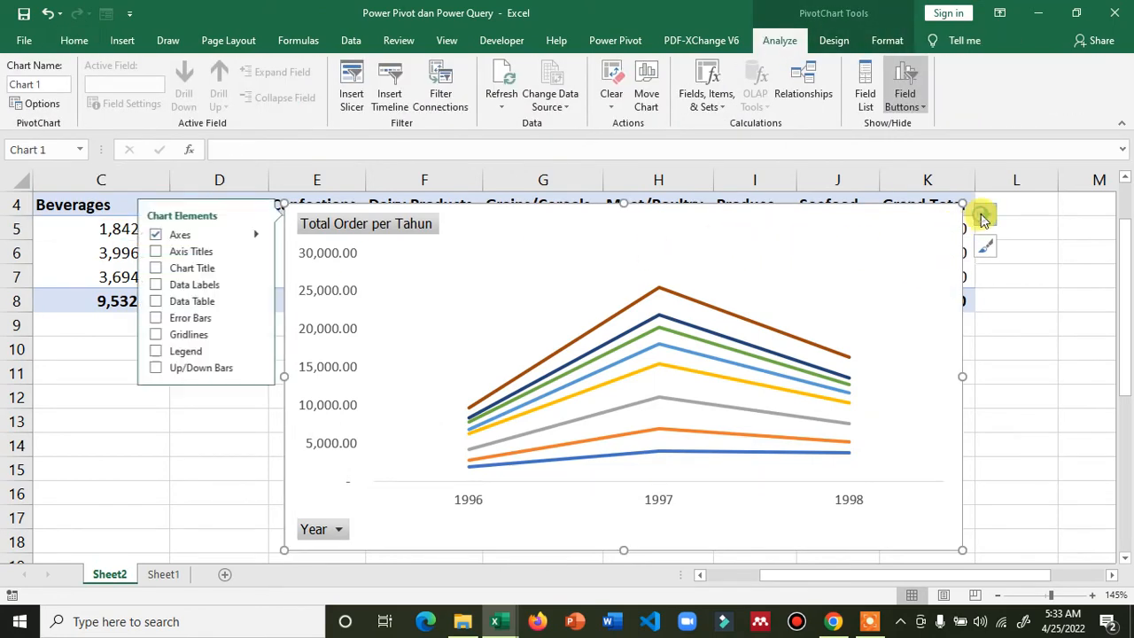
pyautogui.click(152, 234)
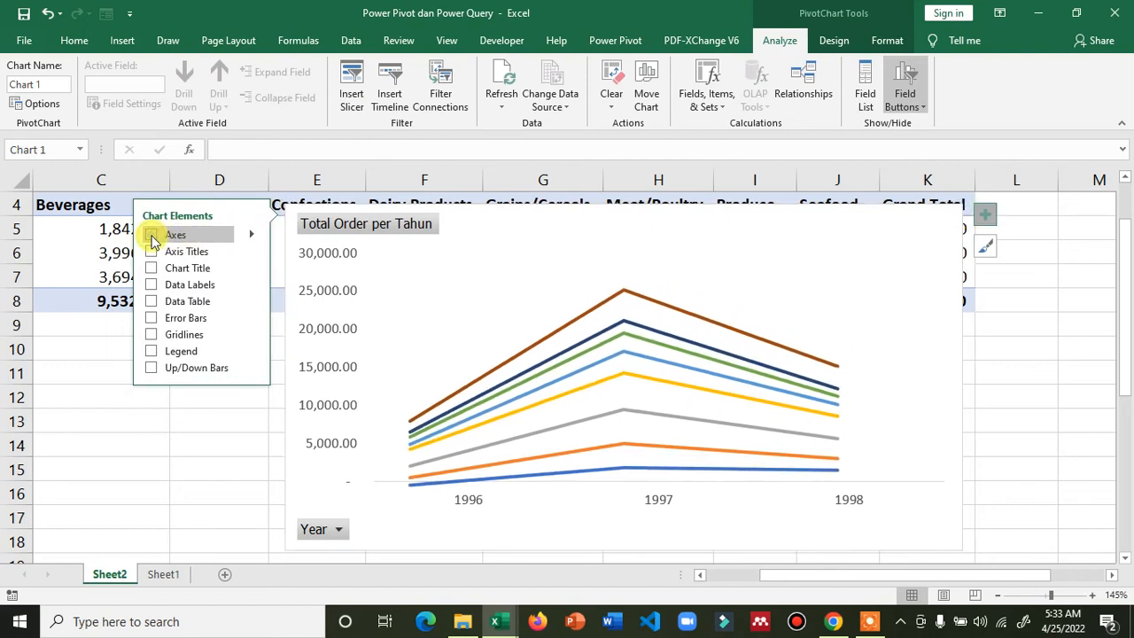
pyautogui.click(987, 220)
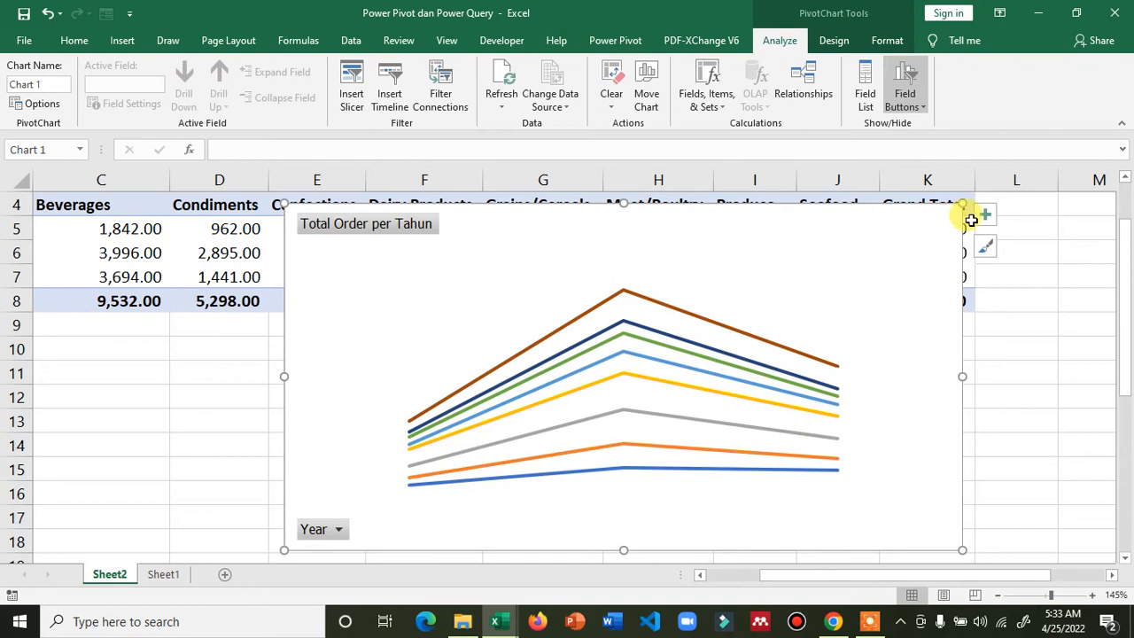
pyautogui.click(984, 216)
pyautogui.click(157, 235)
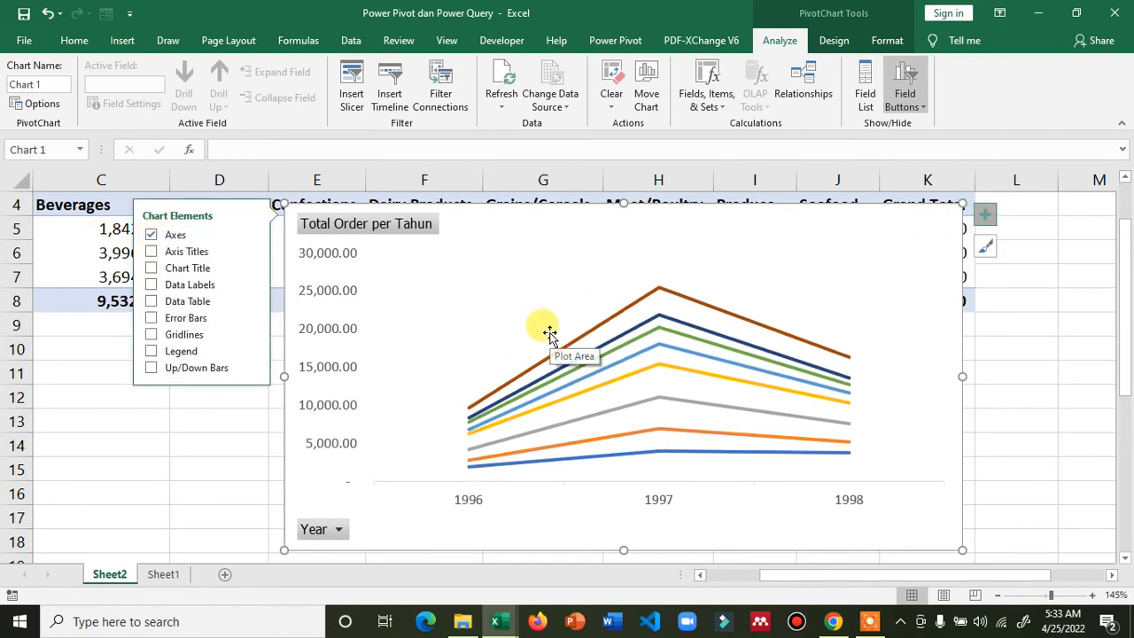
# Preview error bars on the PivotChart, then show its legend and hide it again
pyautogui.click(987, 219)
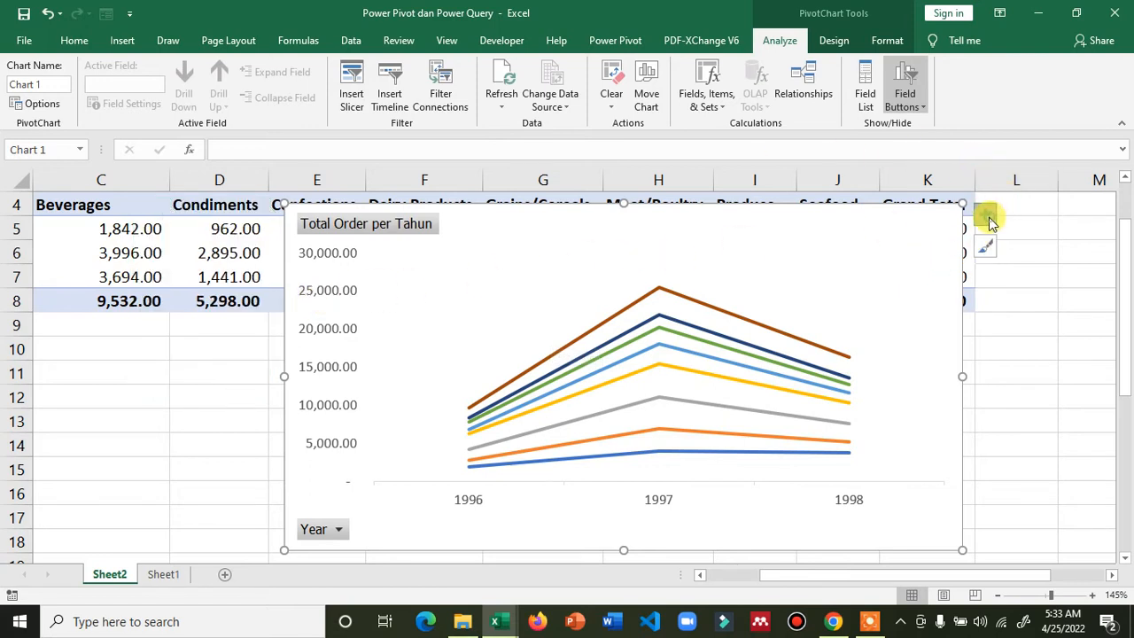
pyautogui.click(988, 219)
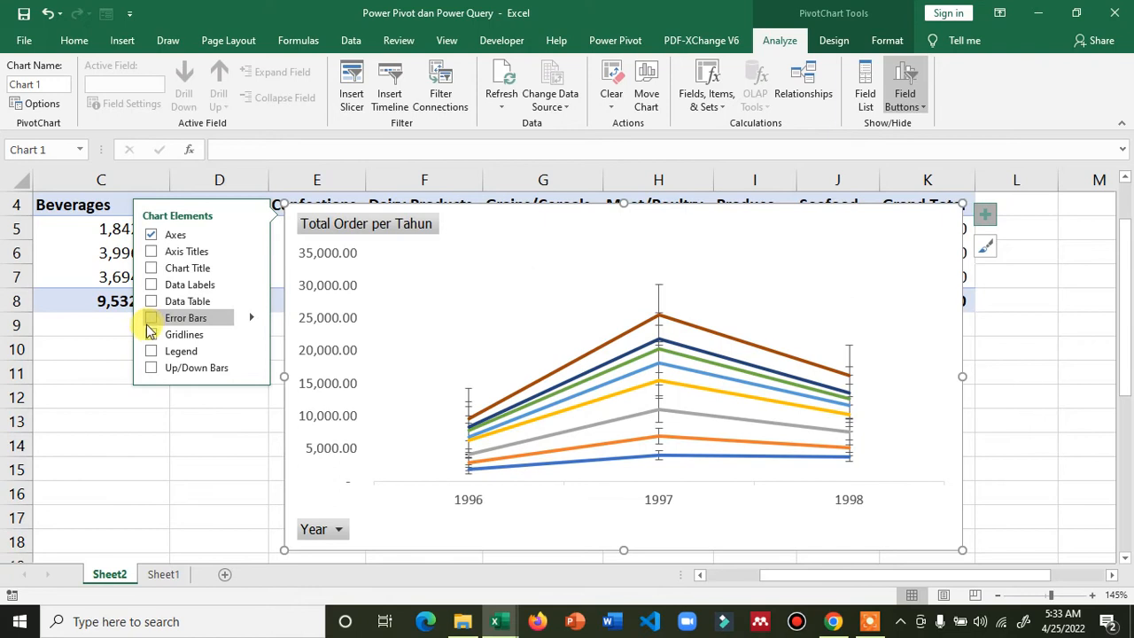
pyautogui.press('Escape')
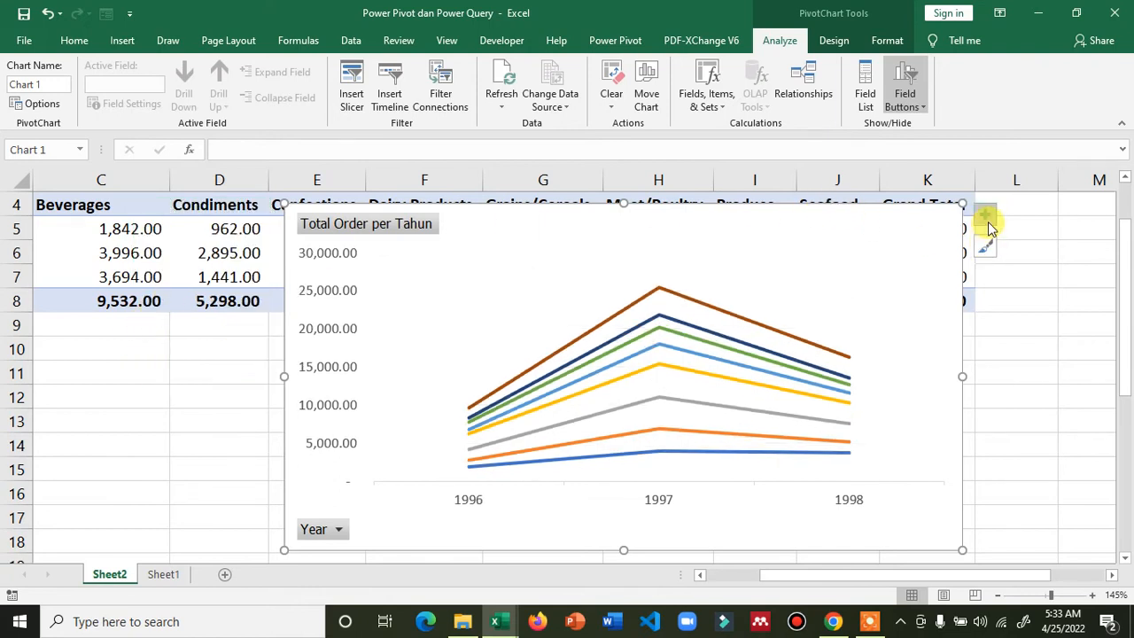
pyautogui.click(987, 222)
pyautogui.click(152, 353)
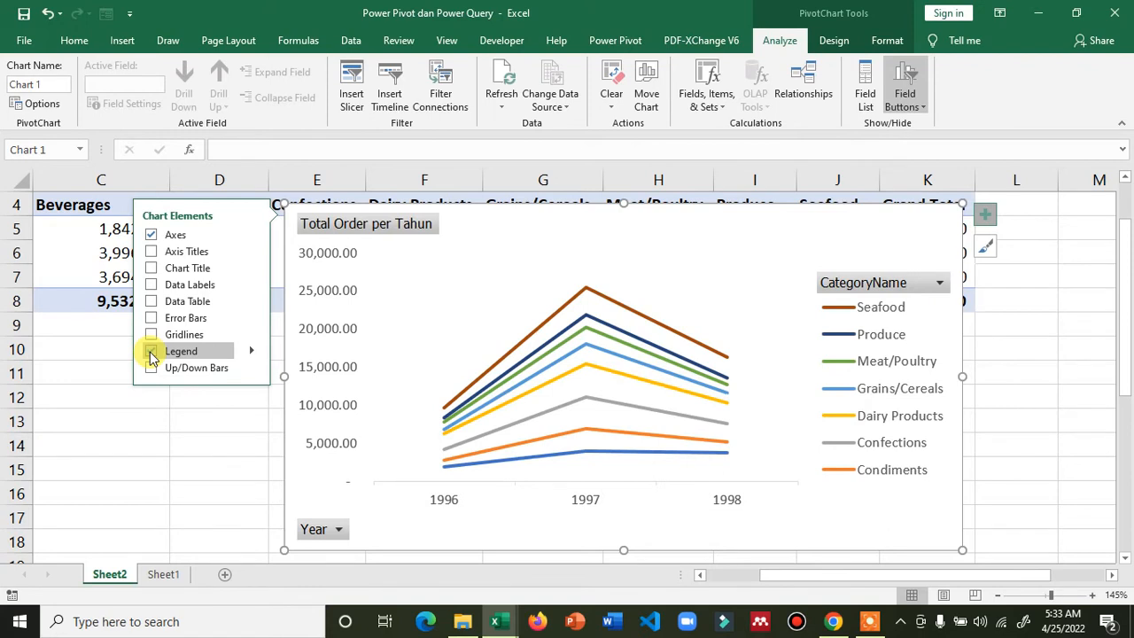
pyautogui.click(152, 353)
# Turn the PivotChart's gridlines back on
pyautogui.click(149, 335)
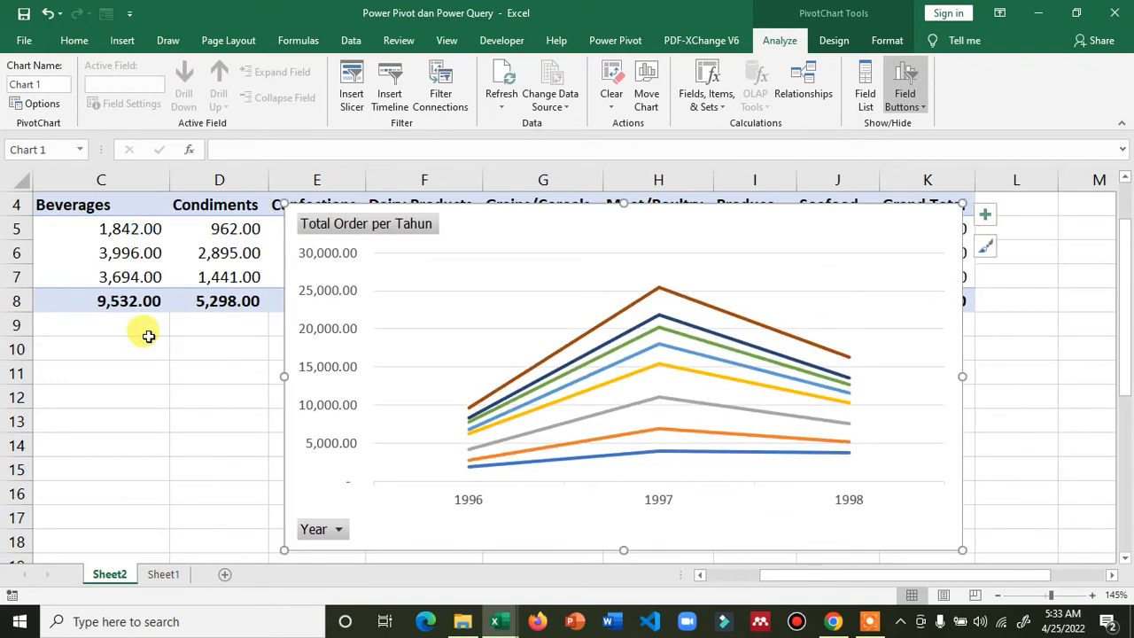
pyautogui.click(148, 335)
pyautogui.click(944, 227)
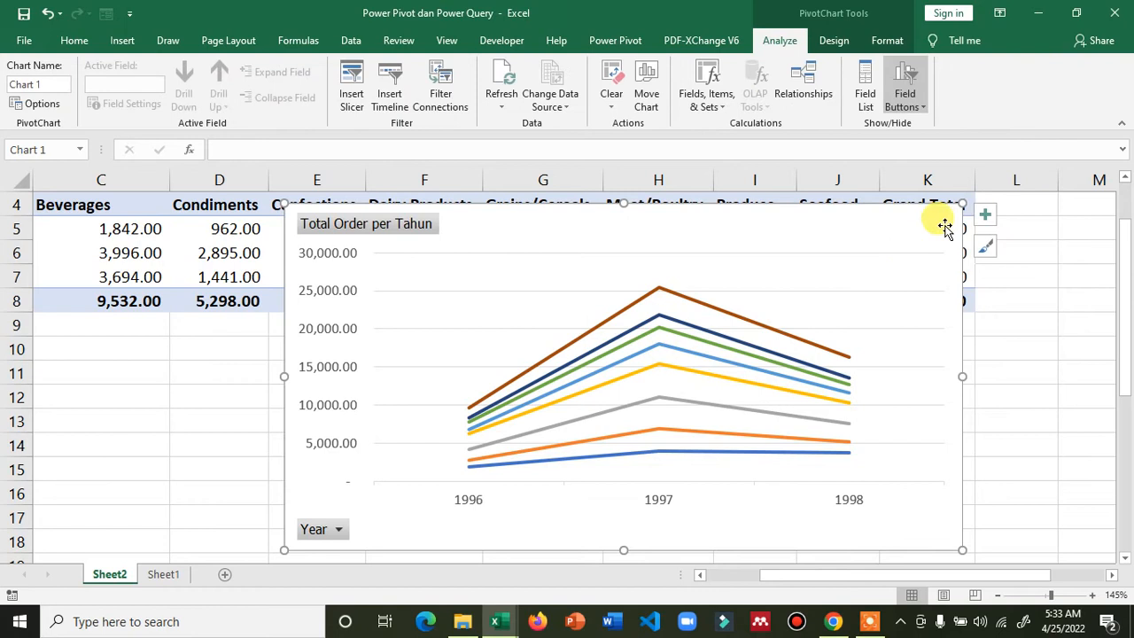
# Try axis titles on the PivotChart and replace them with a chart title
pyautogui.click(984, 215)
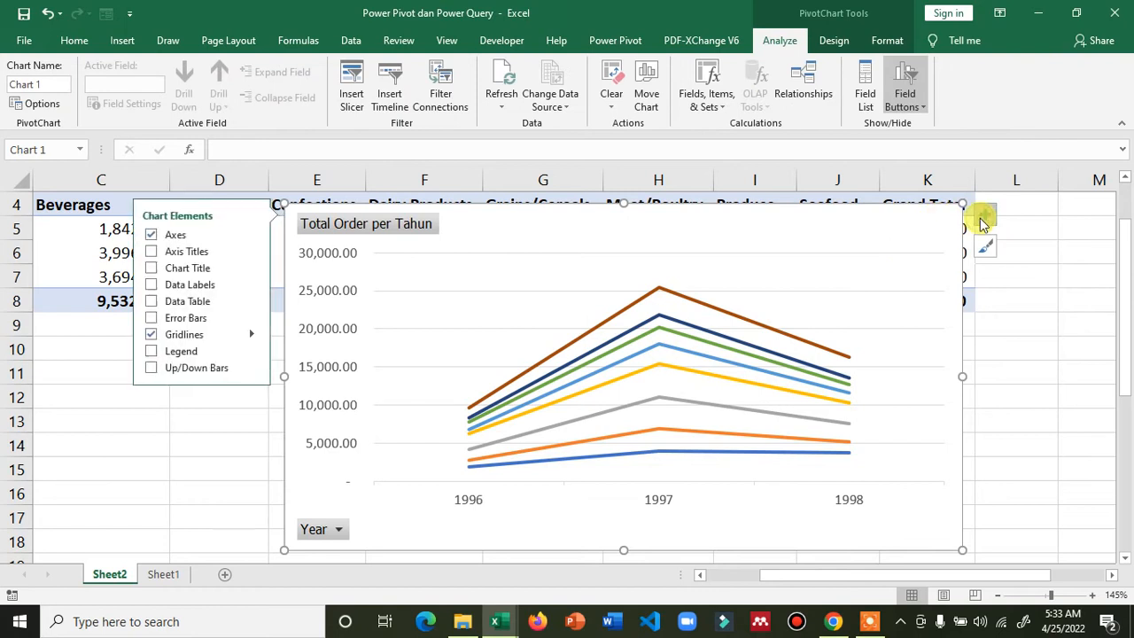
pyautogui.click(151, 251)
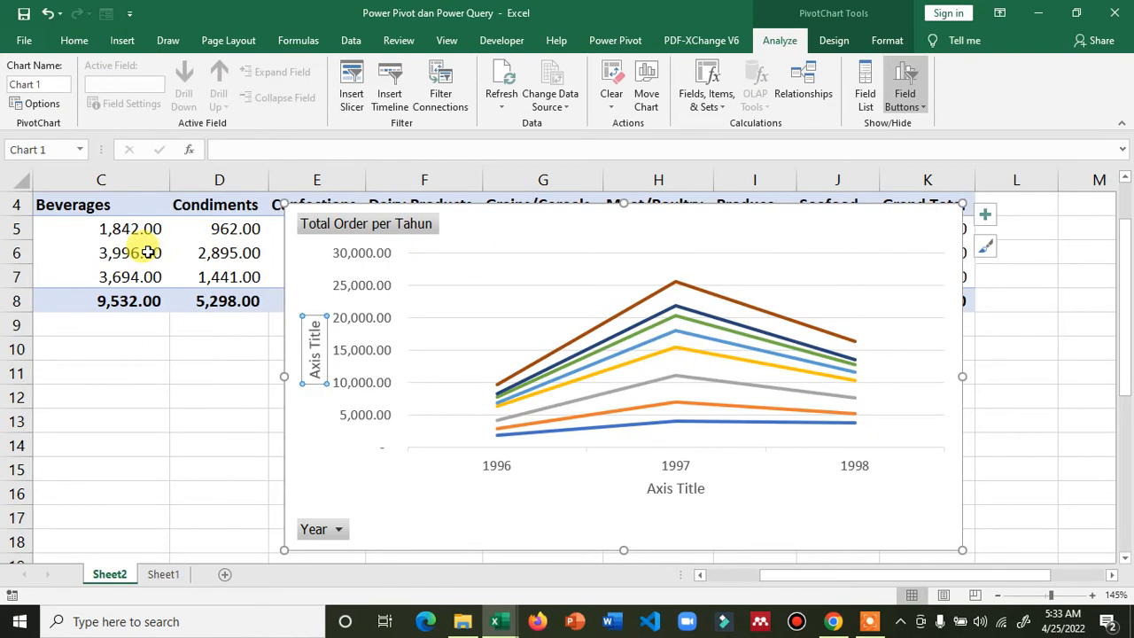
pyautogui.click(987, 216)
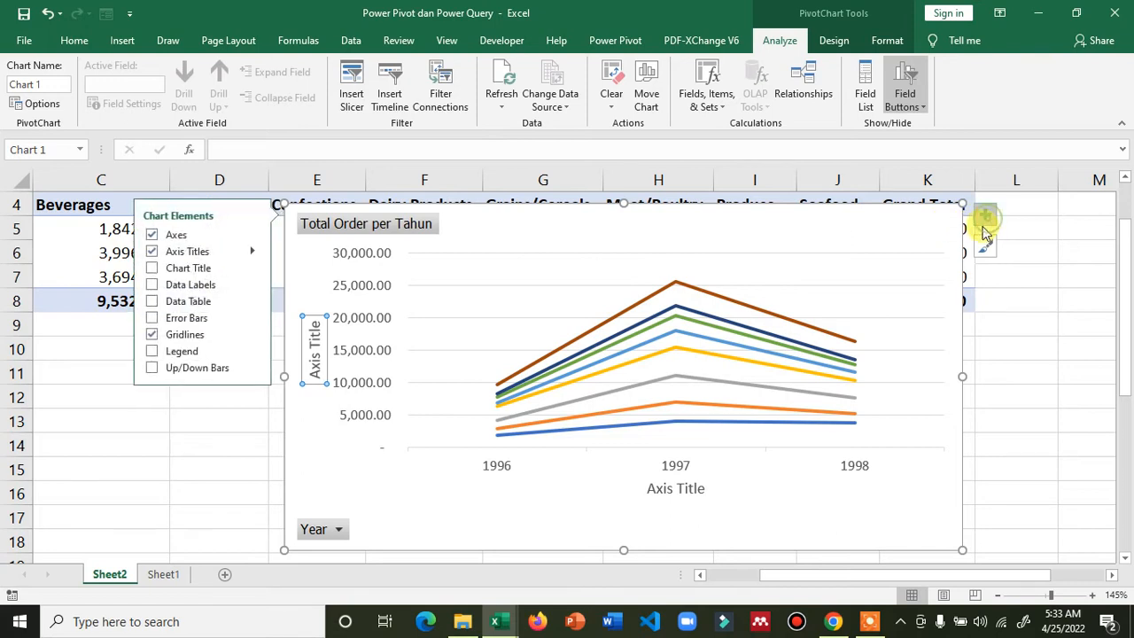
pyautogui.click(151, 252)
pyautogui.click(151, 268)
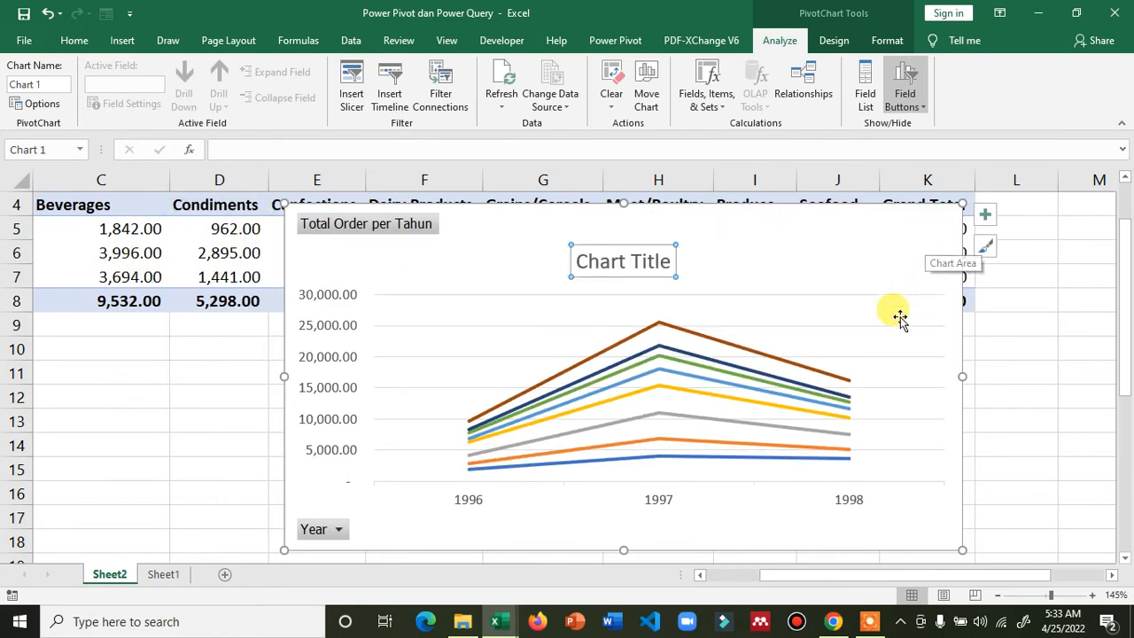
pyautogui.click(987, 216)
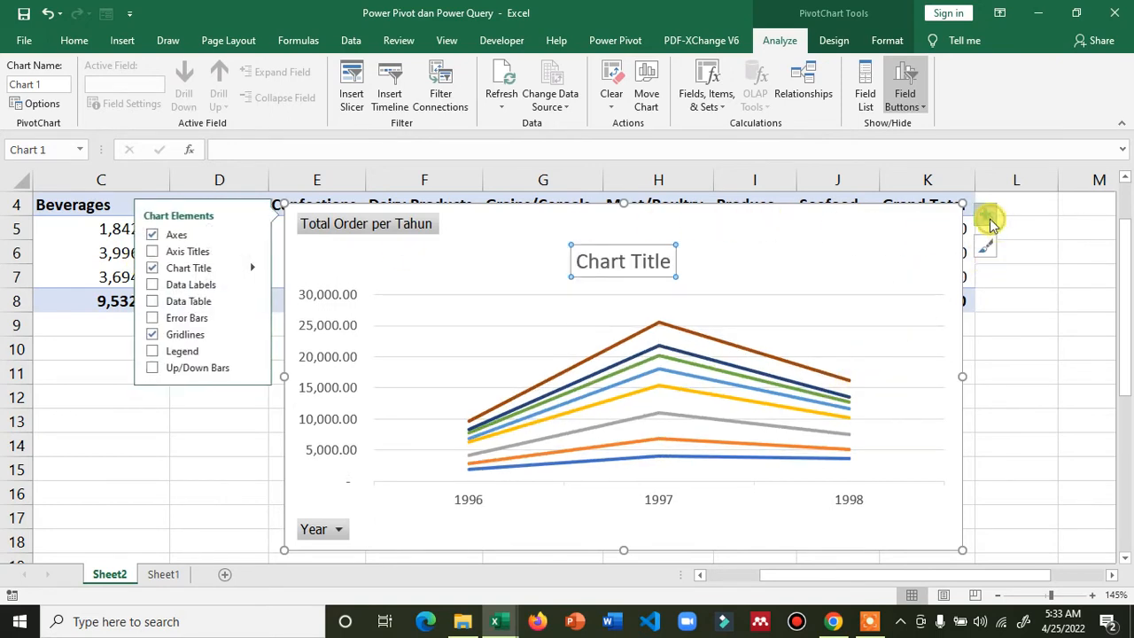
# Try error bars on the PivotChart and undo them
pyautogui.click(152, 319)
pyautogui.hotkey('ctrl', 'z')
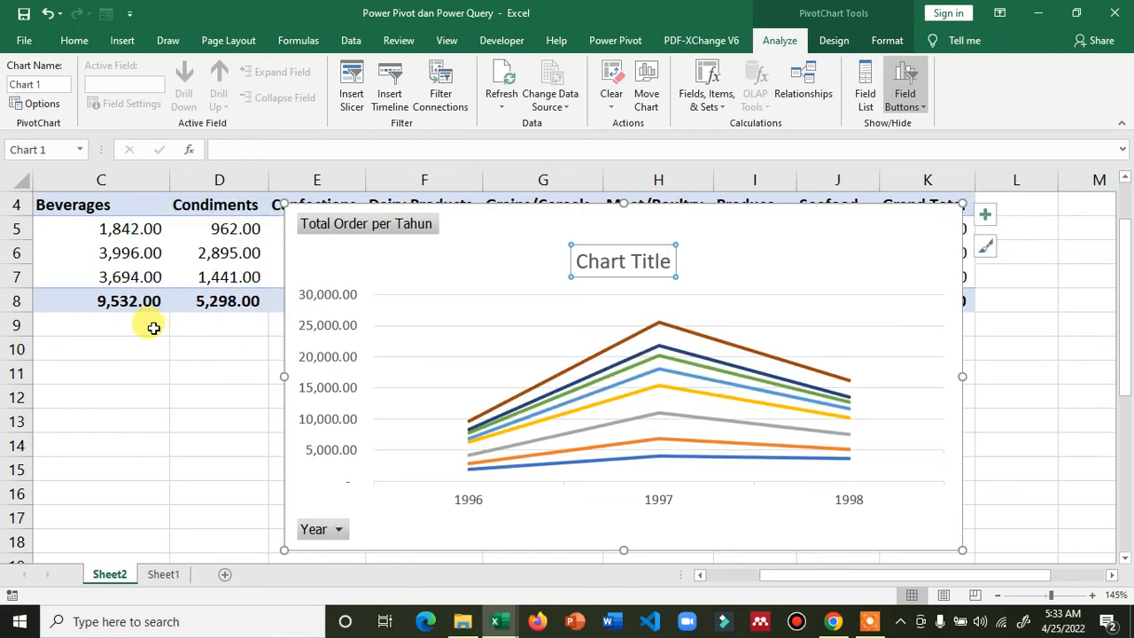
pyautogui.click(986, 216)
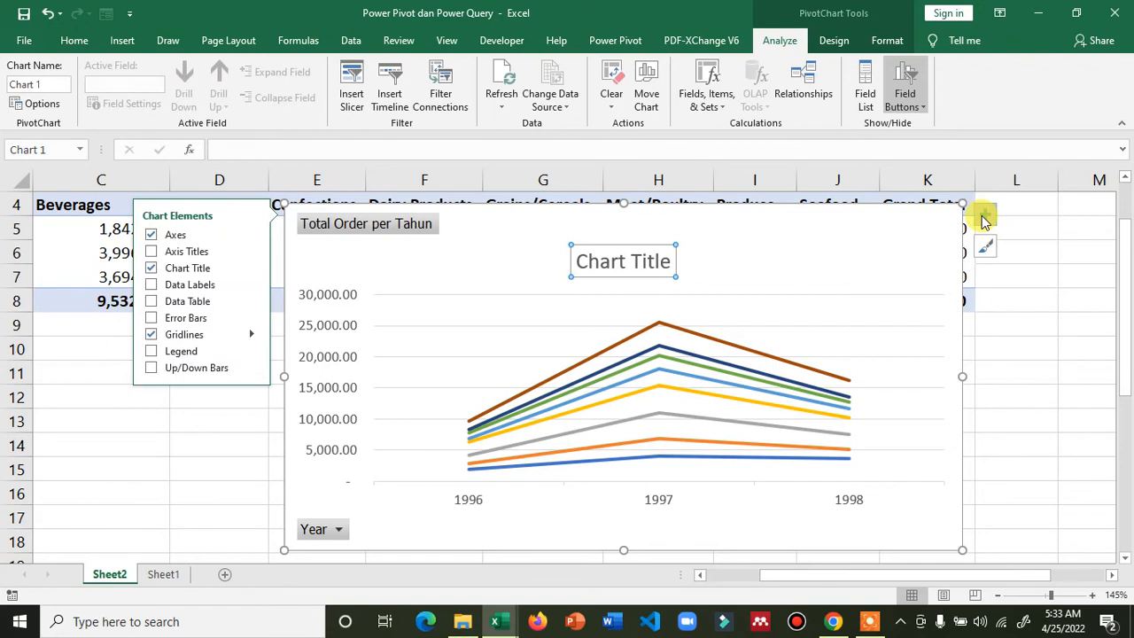
pyautogui.click(534, 274)
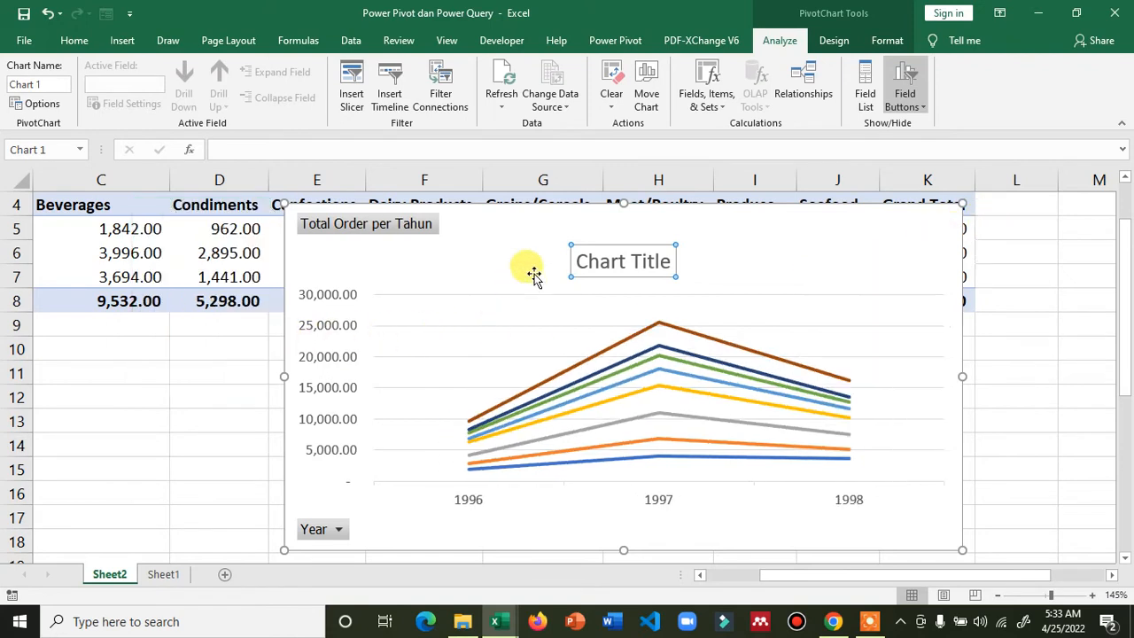
# Hide the PivotChart's report filter, axis, expand/collapse and value field buttons
pyautogui.click(794, 232)
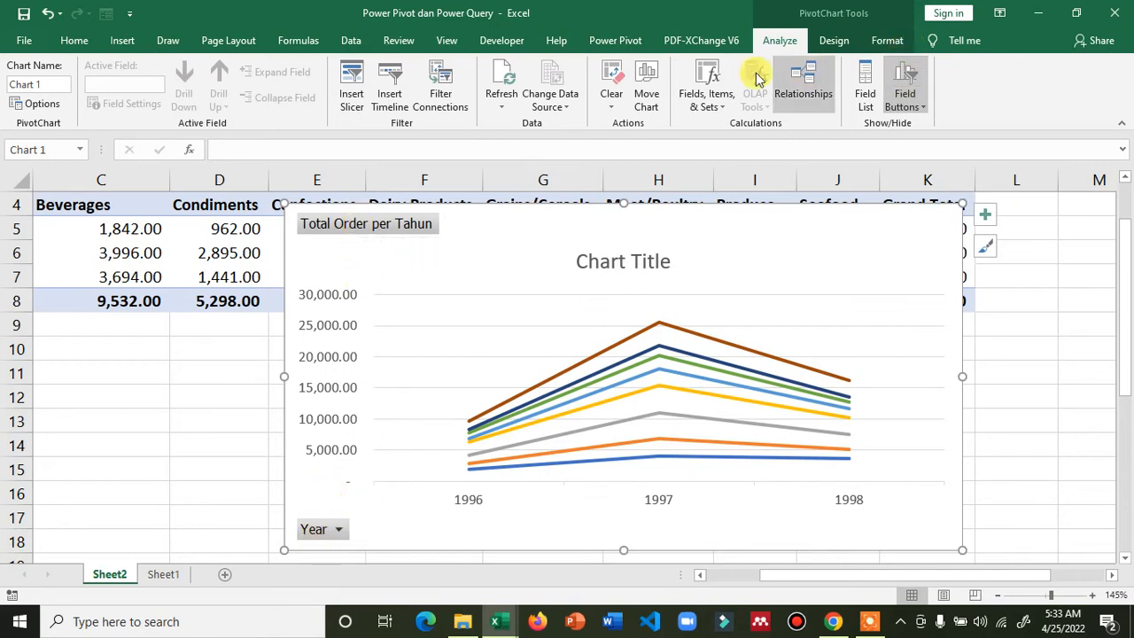
pyautogui.click(920, 109)
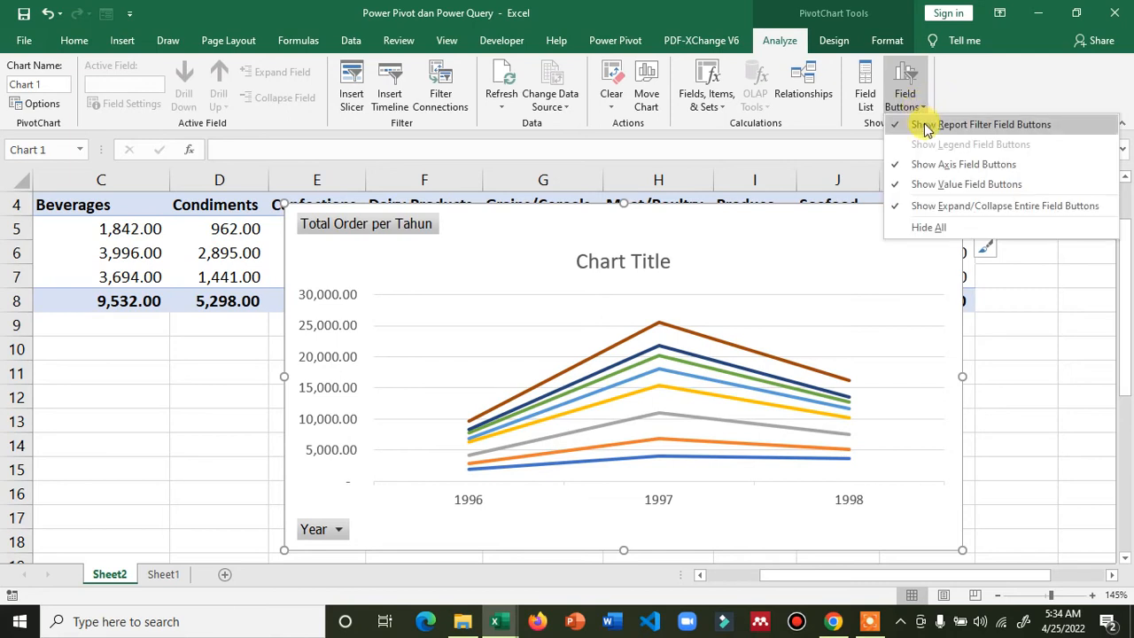
pyautogui.click(925, 129)
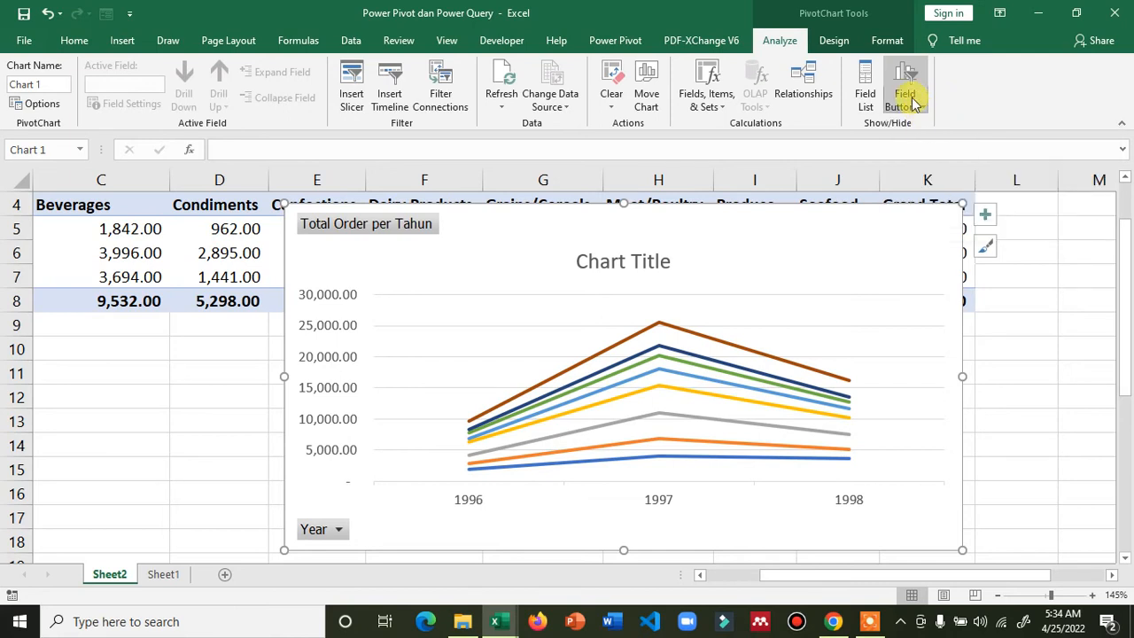
pyautogui.click(928, 112)
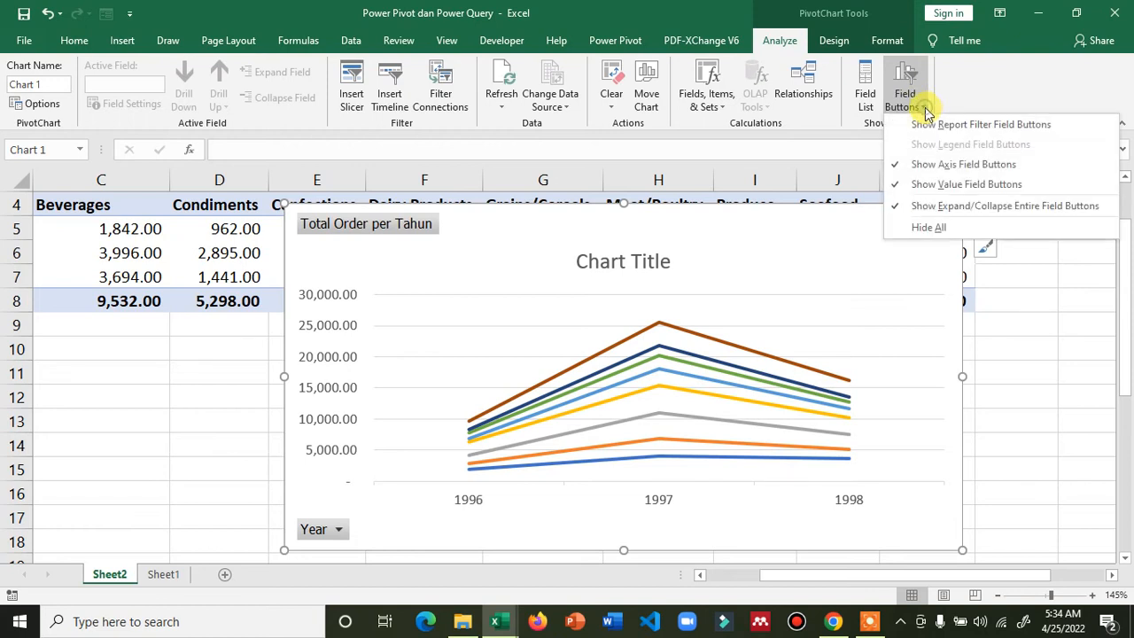
pyautogui.click(935, 165)
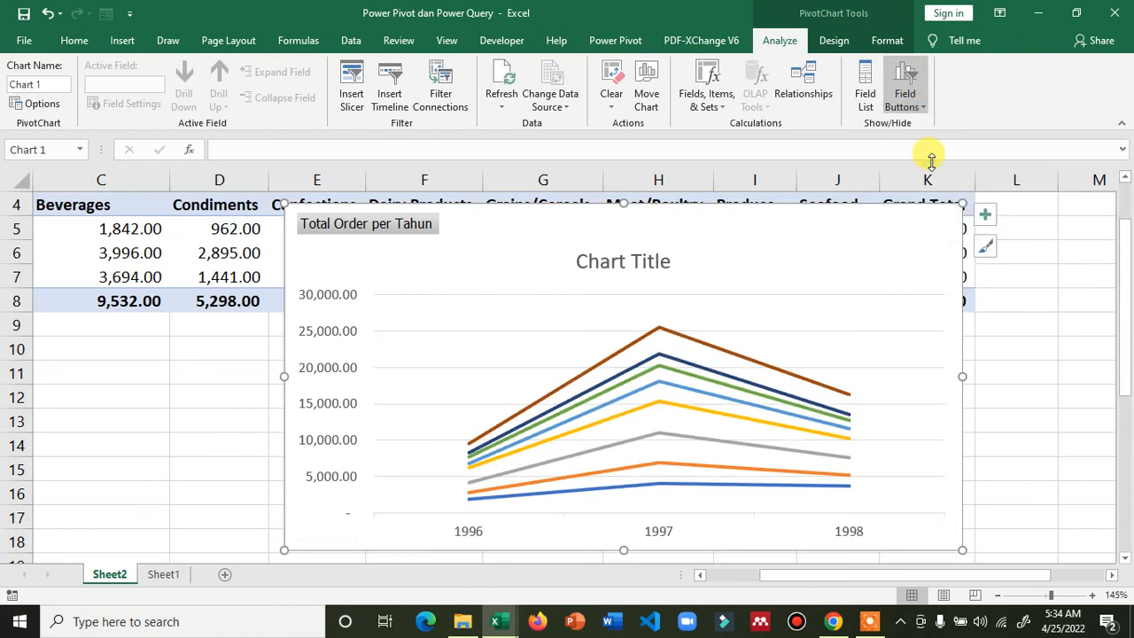
pyautogui.click(915, 107)
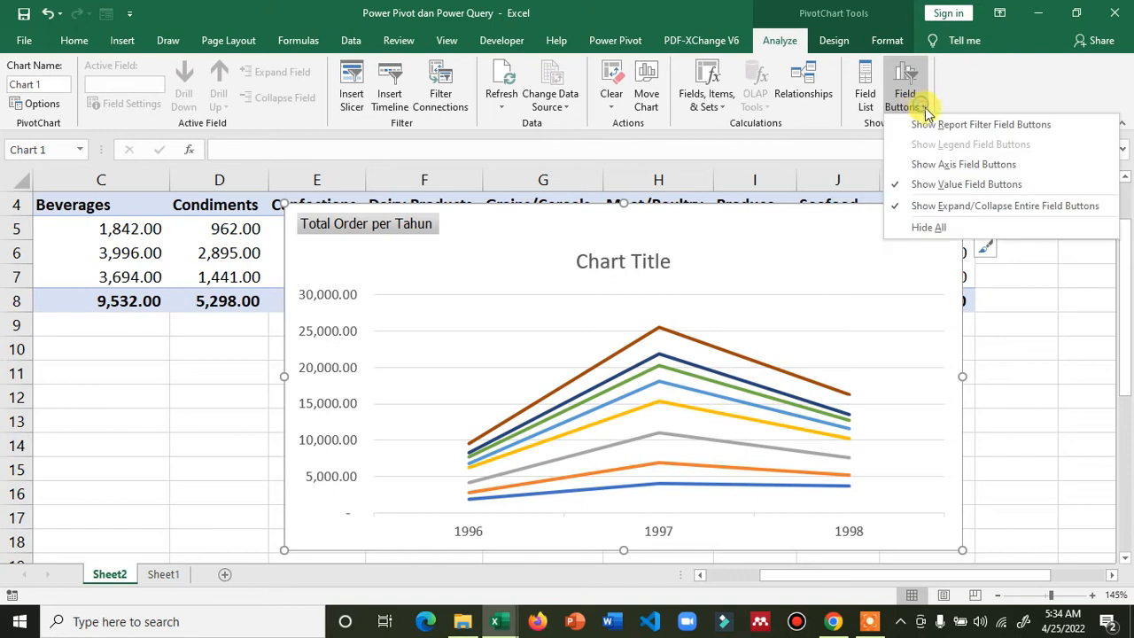
pyautogui.click(955, 206)
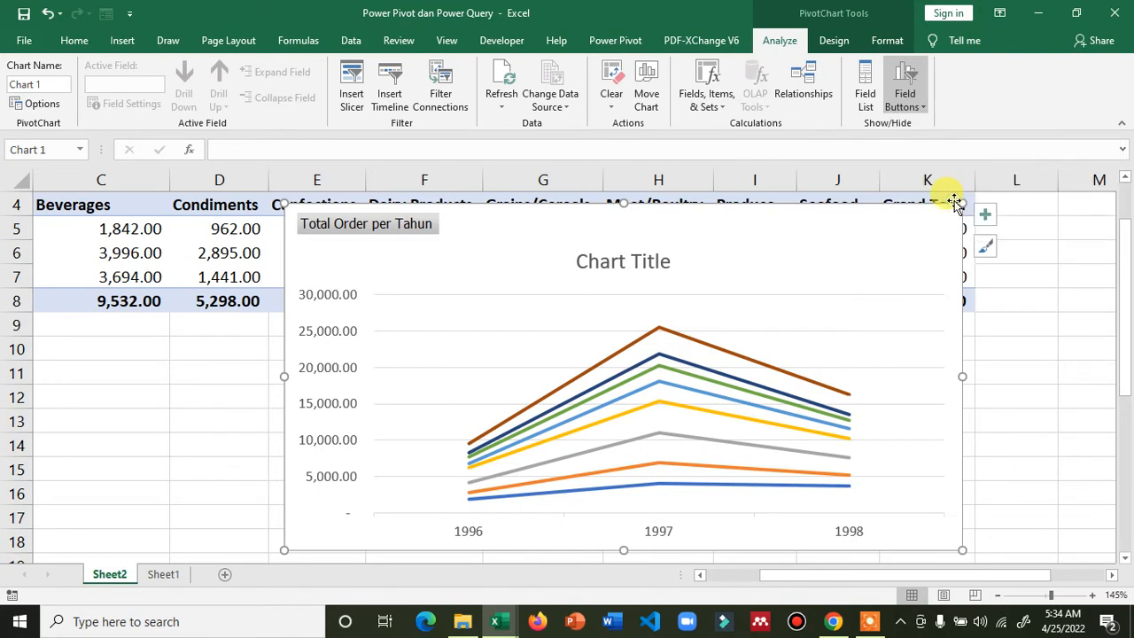
pyautogui.click(920, 106)
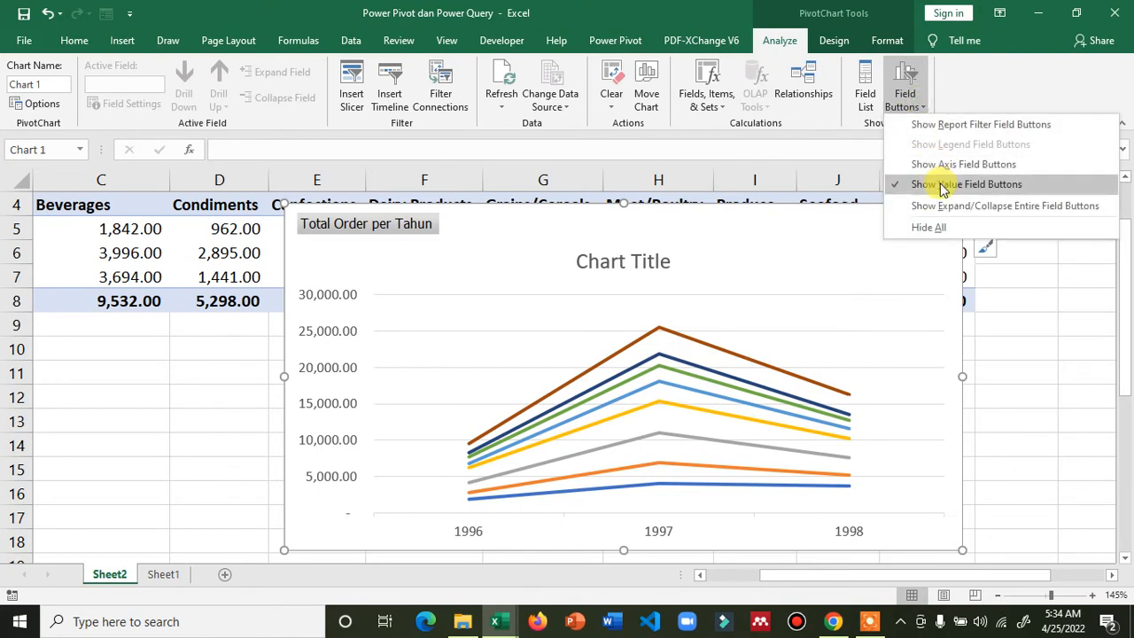
pyautogui.click(936, 184)
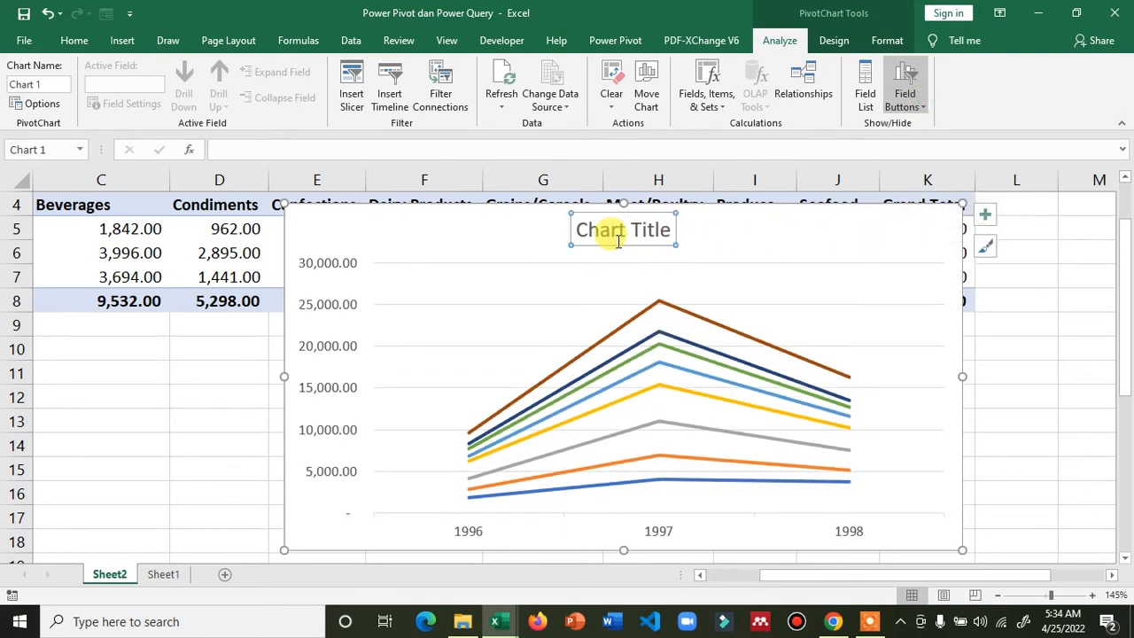
# Change the PivotChart's title to "Grafik Total Order Per Kategori di Setiap Tahun" and close the title formatting options
pyautogui.doubleClick(618, 241)
pyautogui.tripleClick(599, 229)
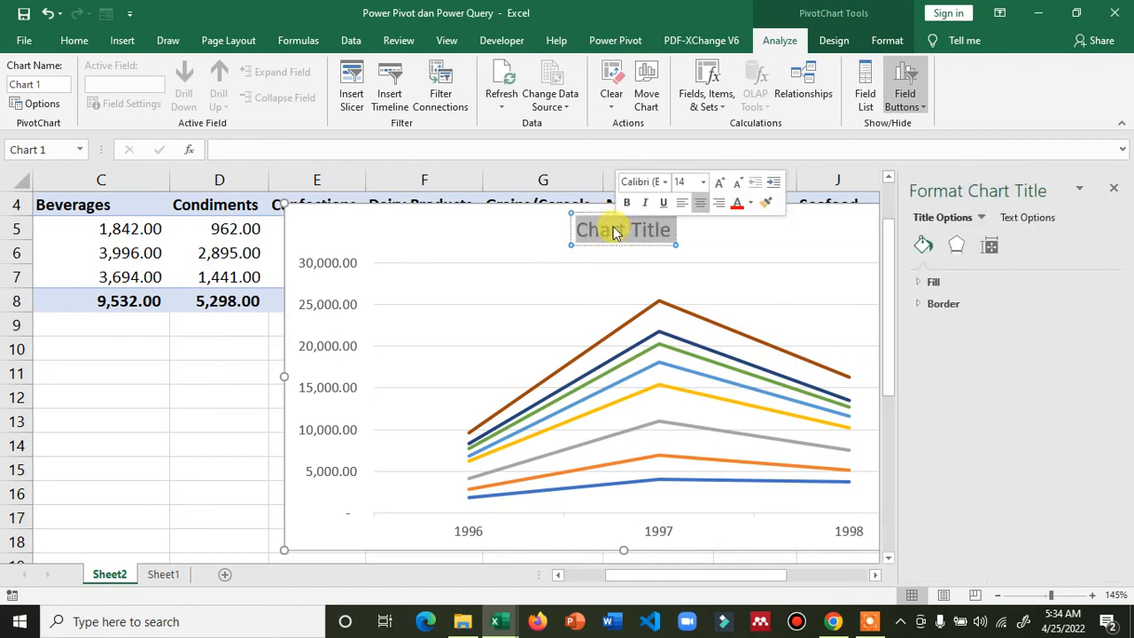
pyautogui.write('Graf')
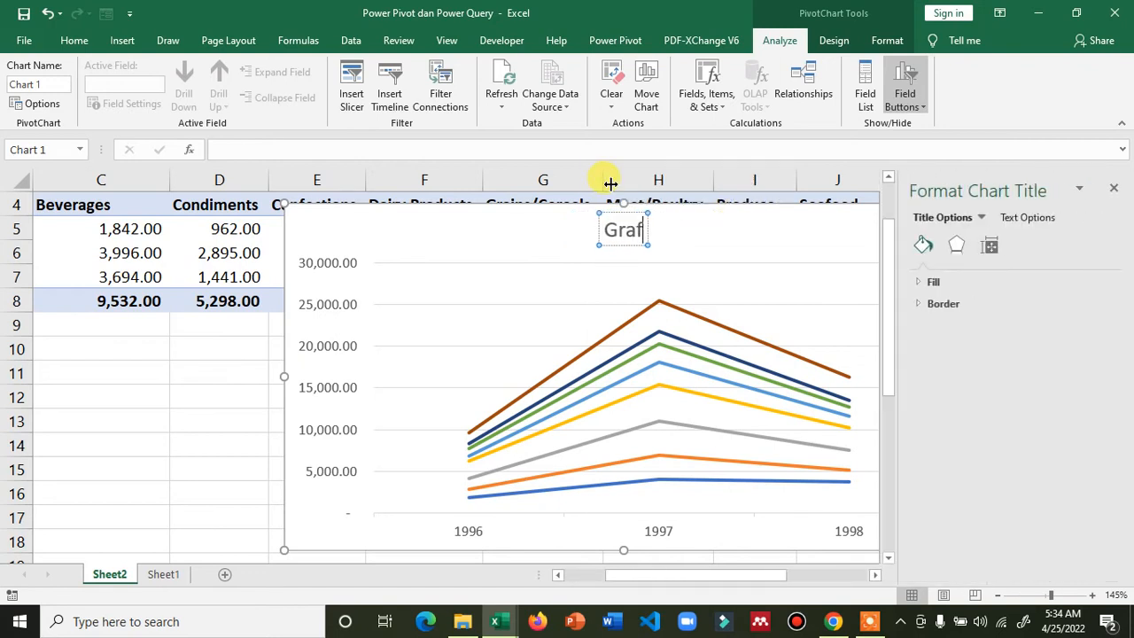
pyautogui.write('ik Total')
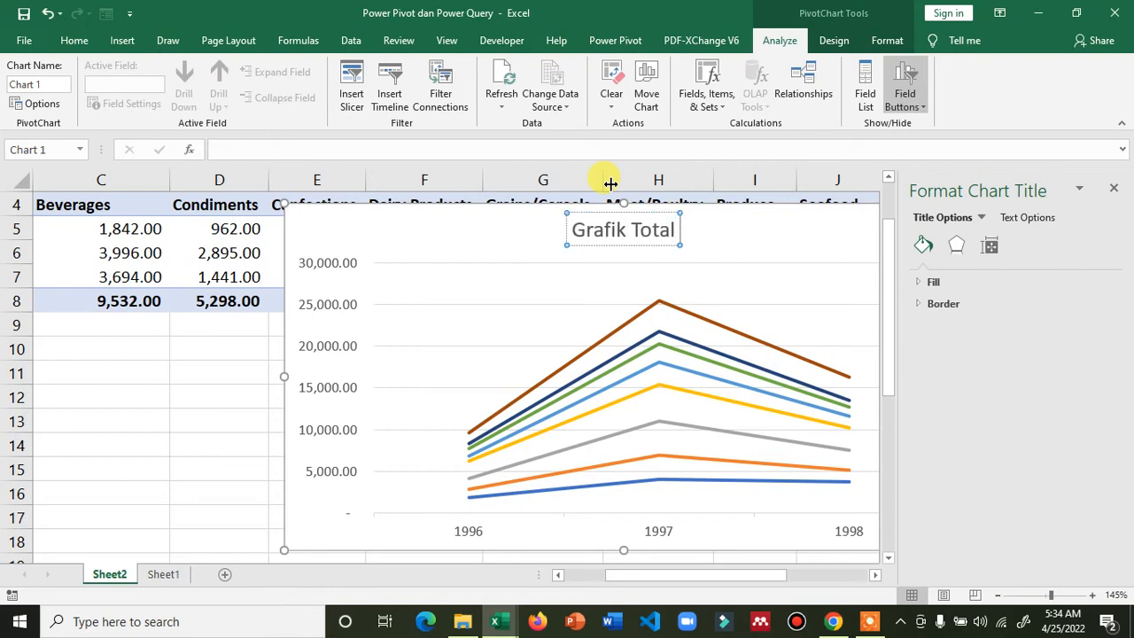
pyautogui.write(' Ordr')
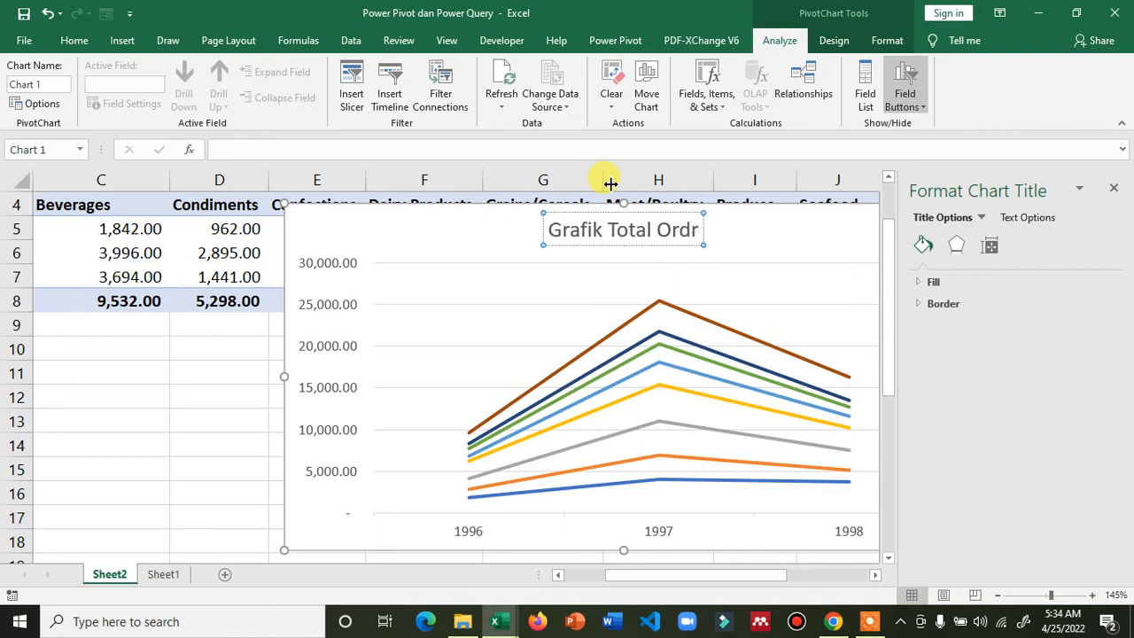
pyautogui.press('BackSpace')
pyautogui.write('er Per Kateg')
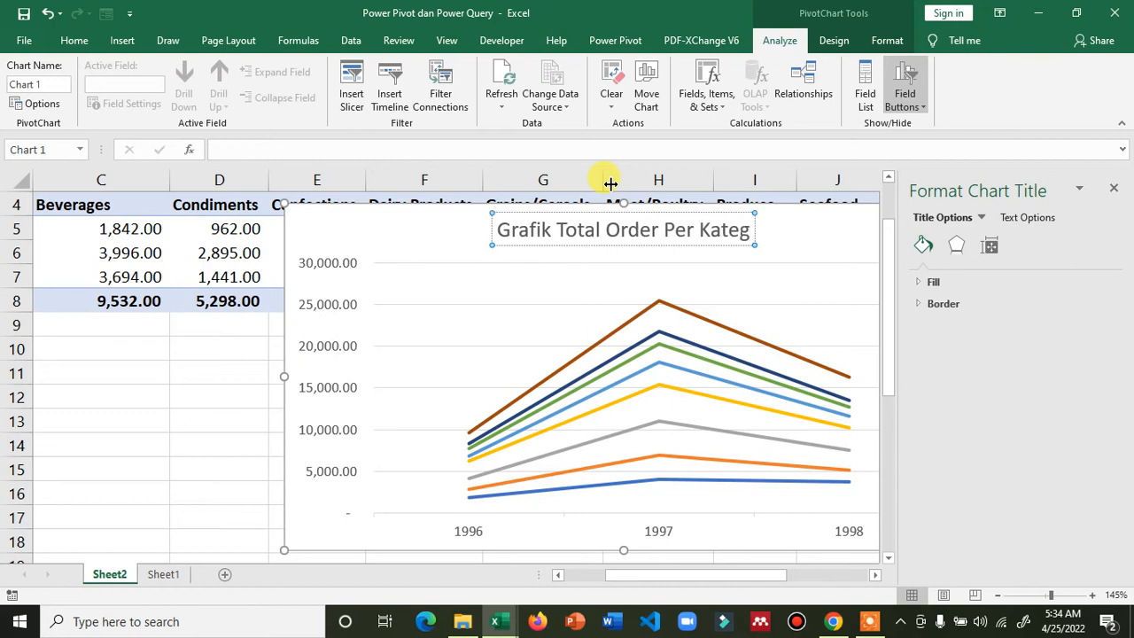
pyautogui.write('o')
pyautogui.write('r')
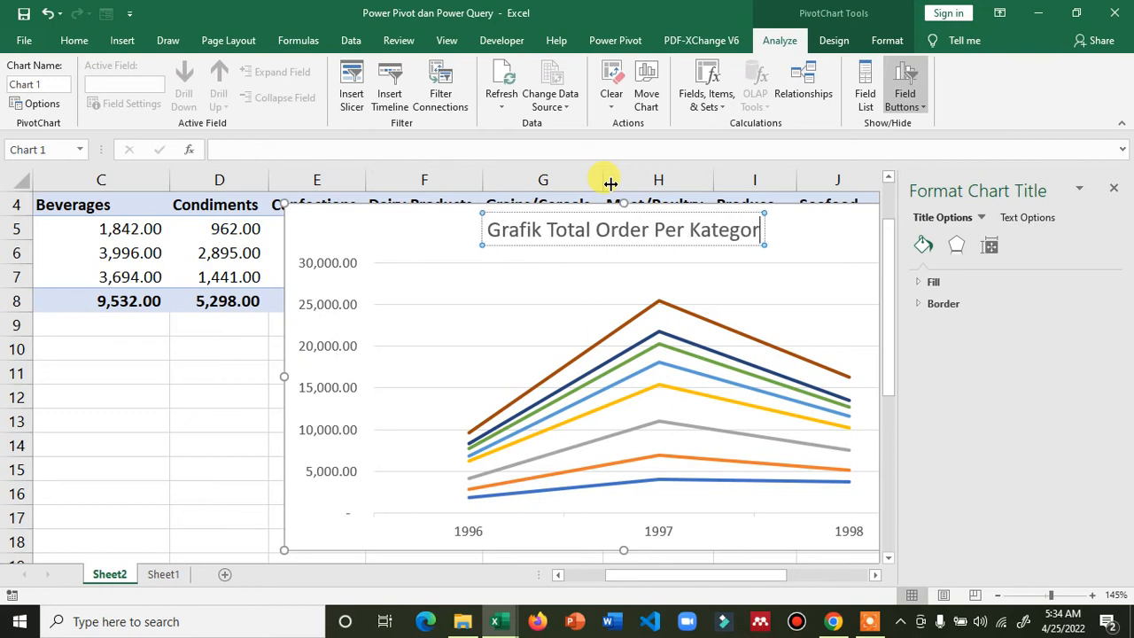
pyautogui.write('i d')
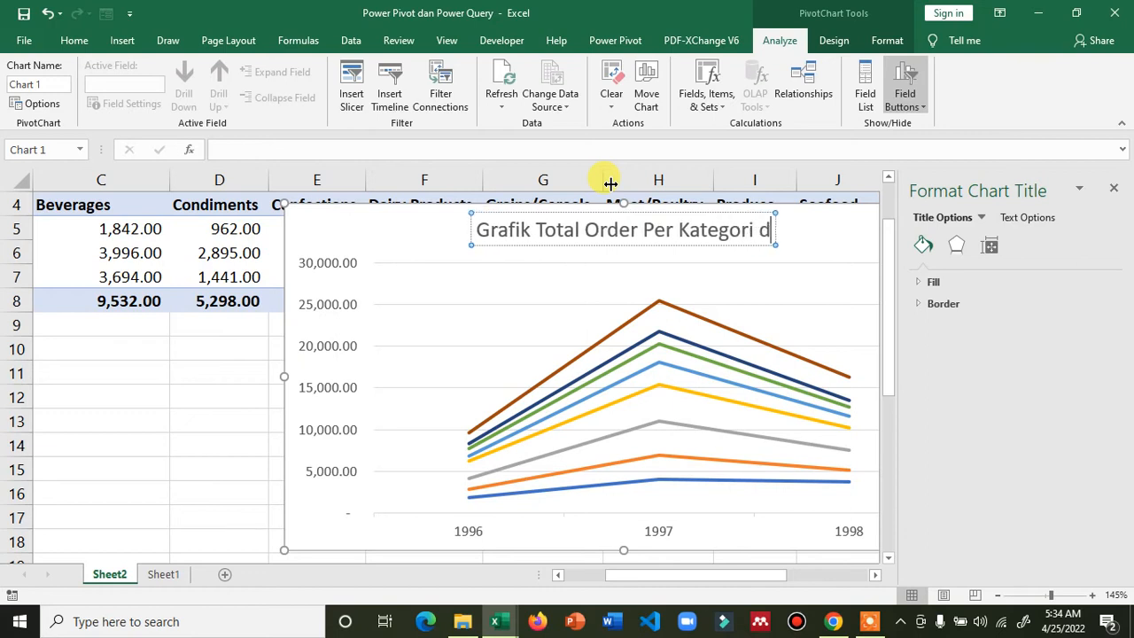
pyautogui.write('i S')
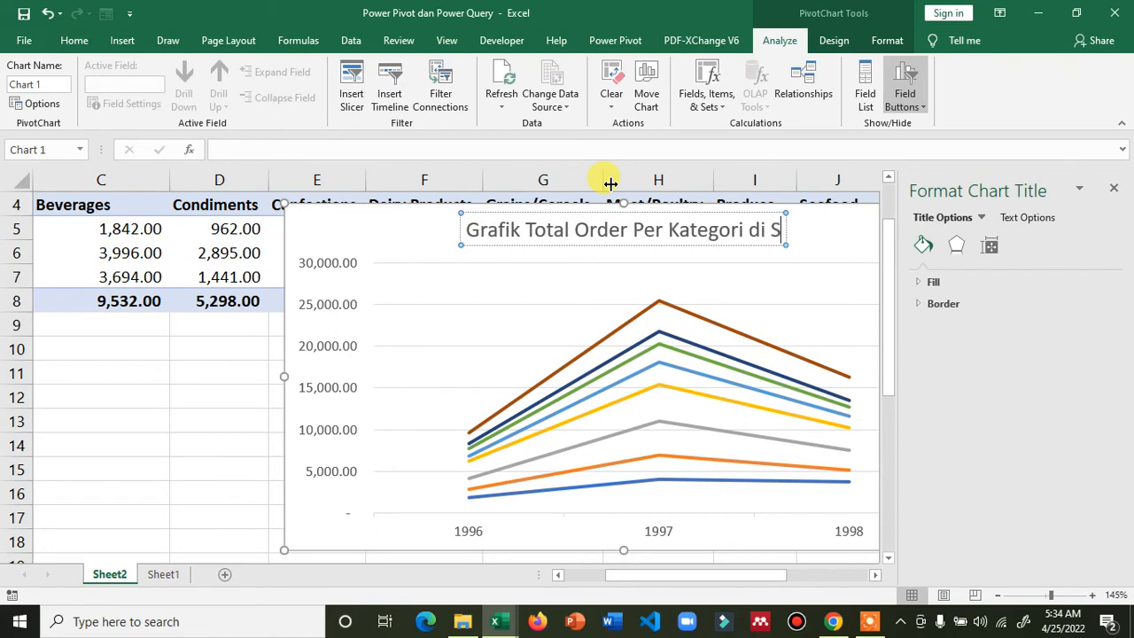
pyautogui.write('etiap')
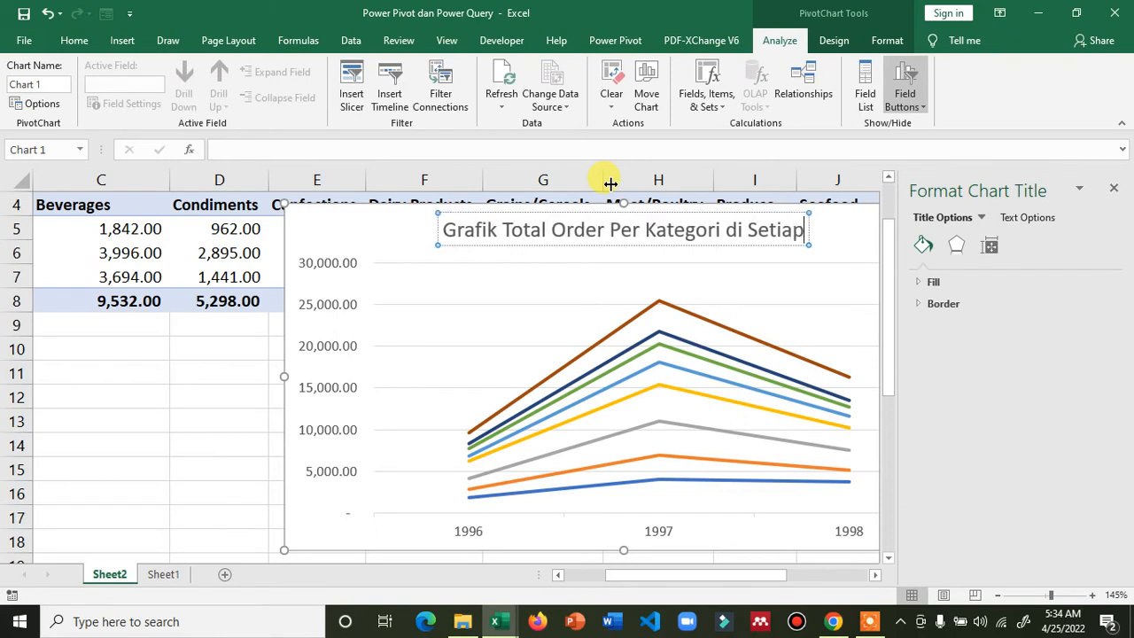
pyautogui.write(' Tahun')
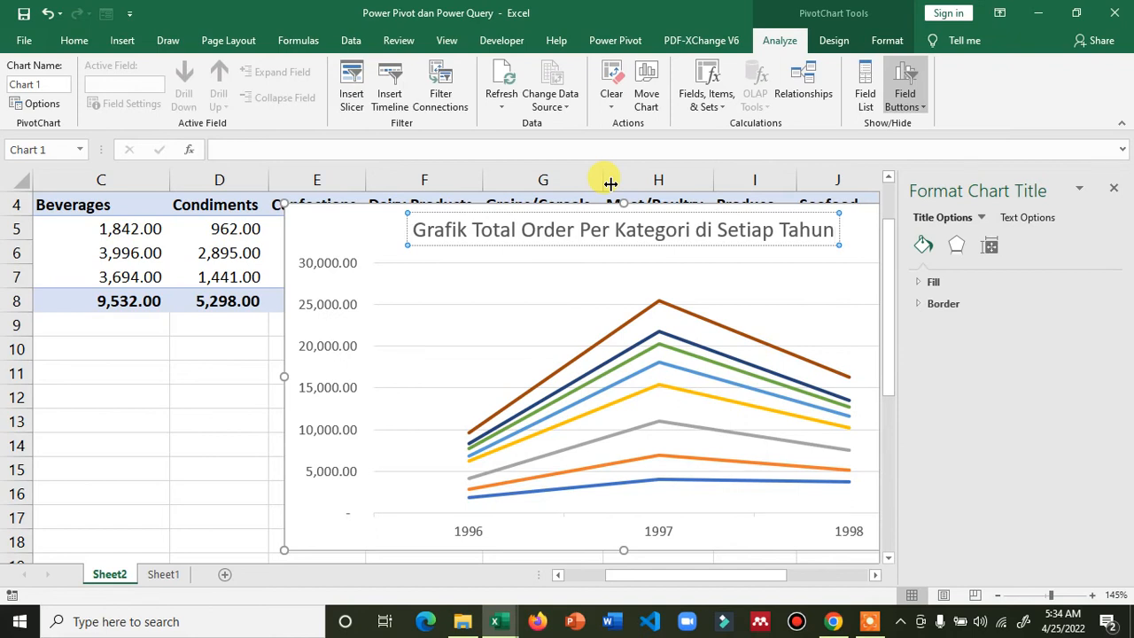
pyautogui.click(1118, 188)
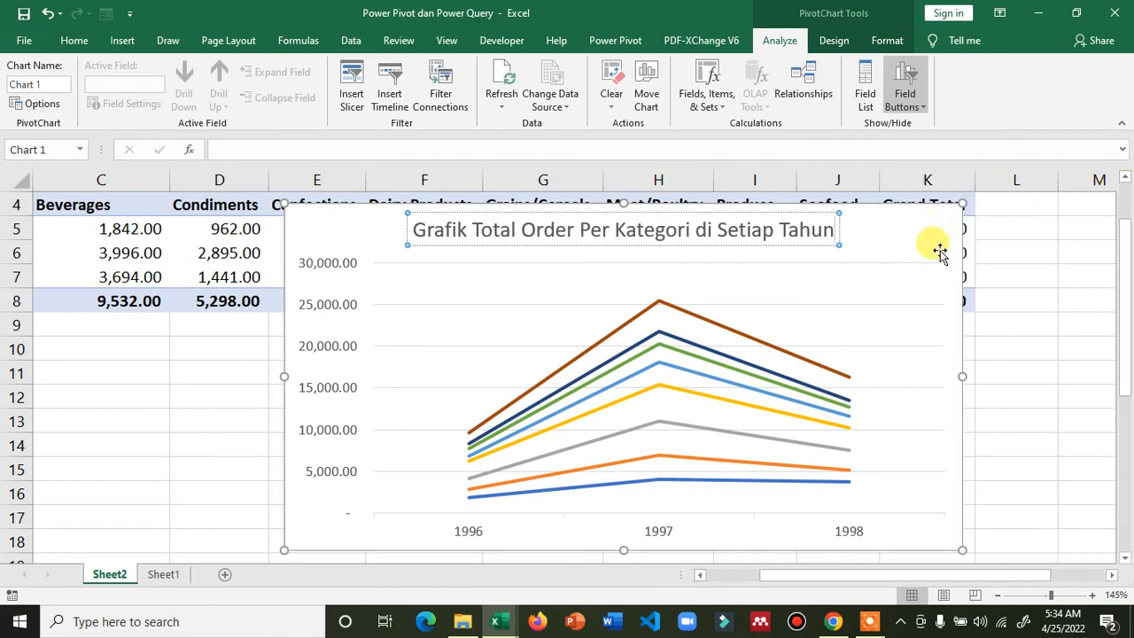
pyautogui.click(1013, 303)
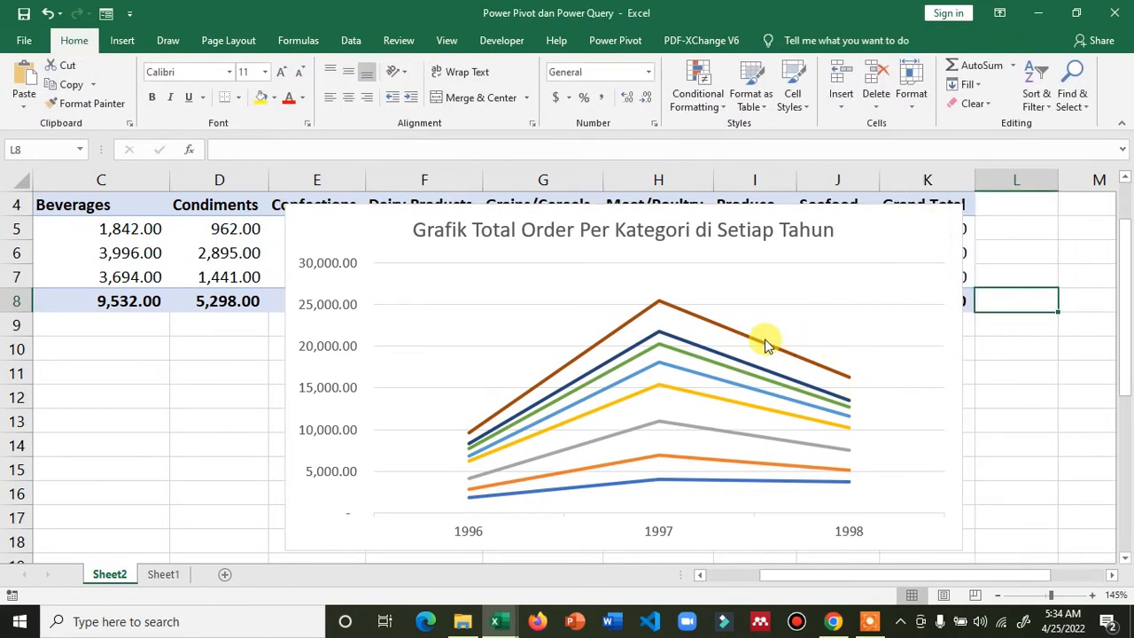
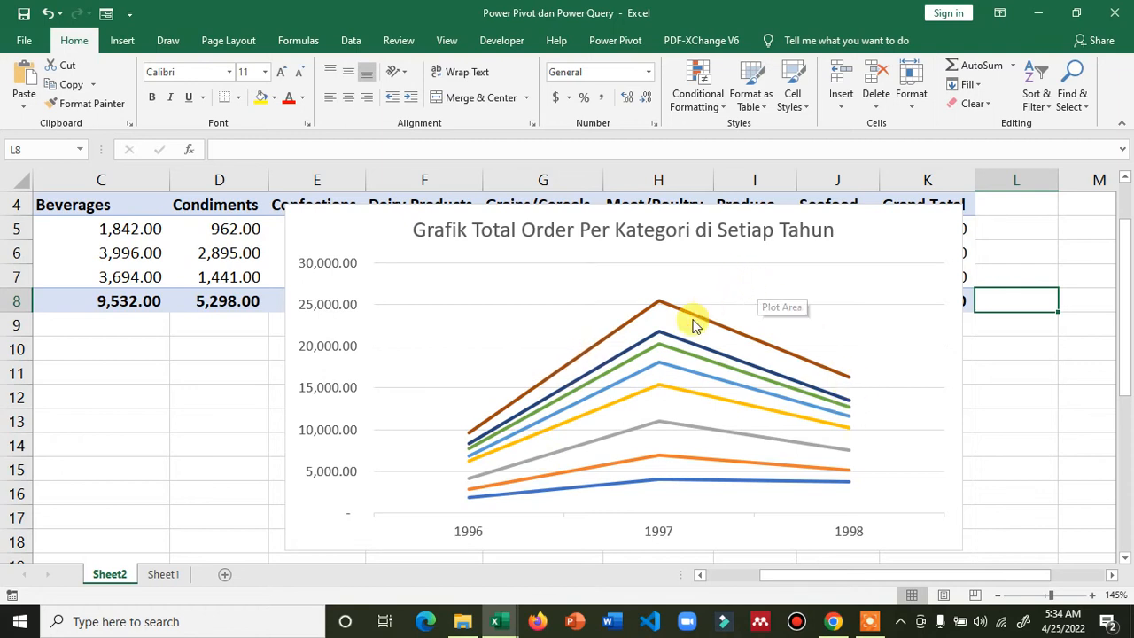
# Change the PivotChart from lines to a 2-D clustered bar chart
pyautogui.click(727, 286)
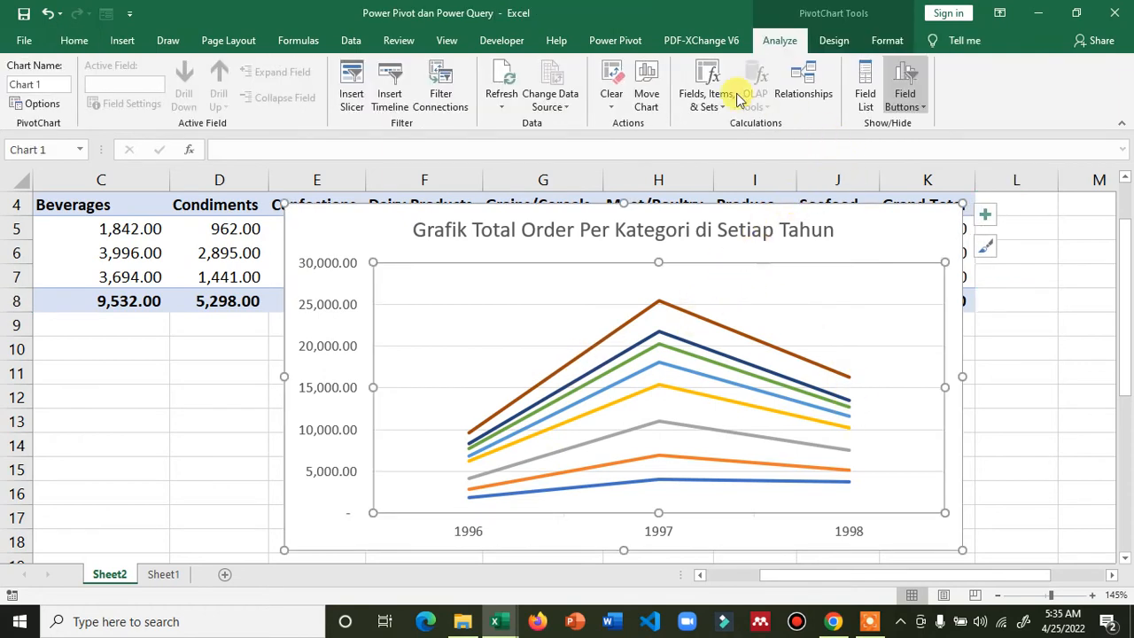
pyautogui.click(124, 40)
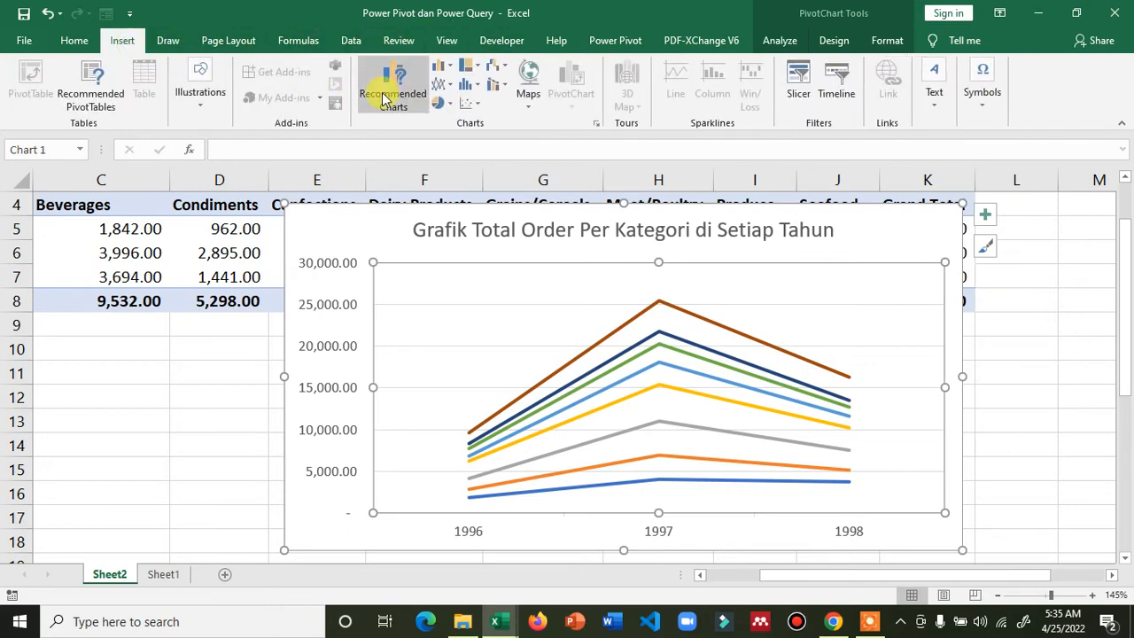
pyautogui.click(446, 66)
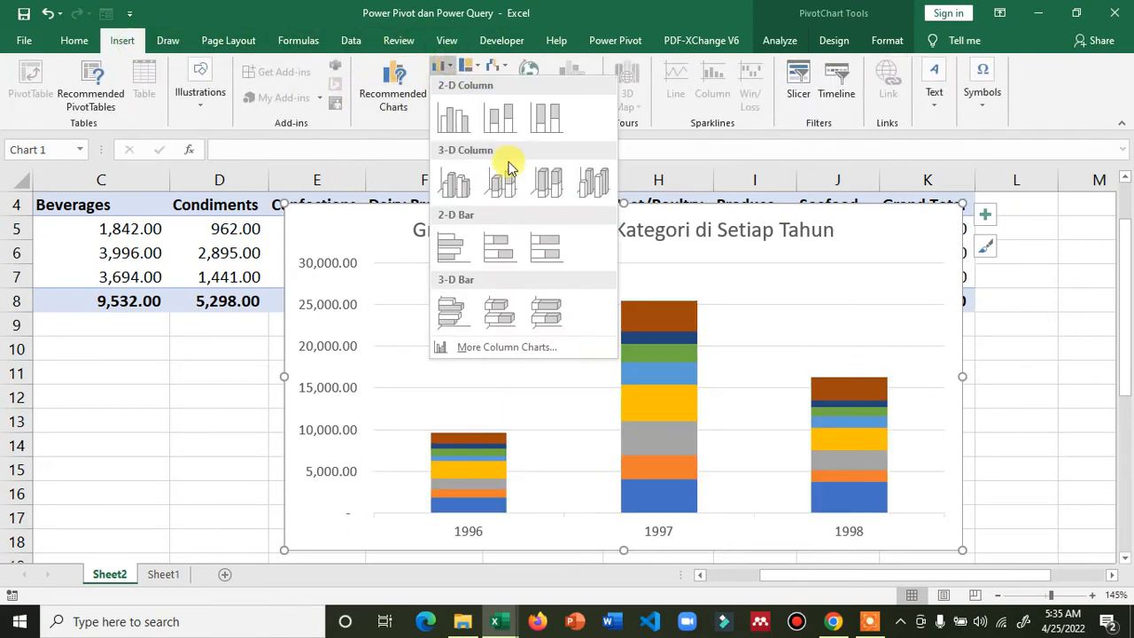
pyautogui.click(457, 248)
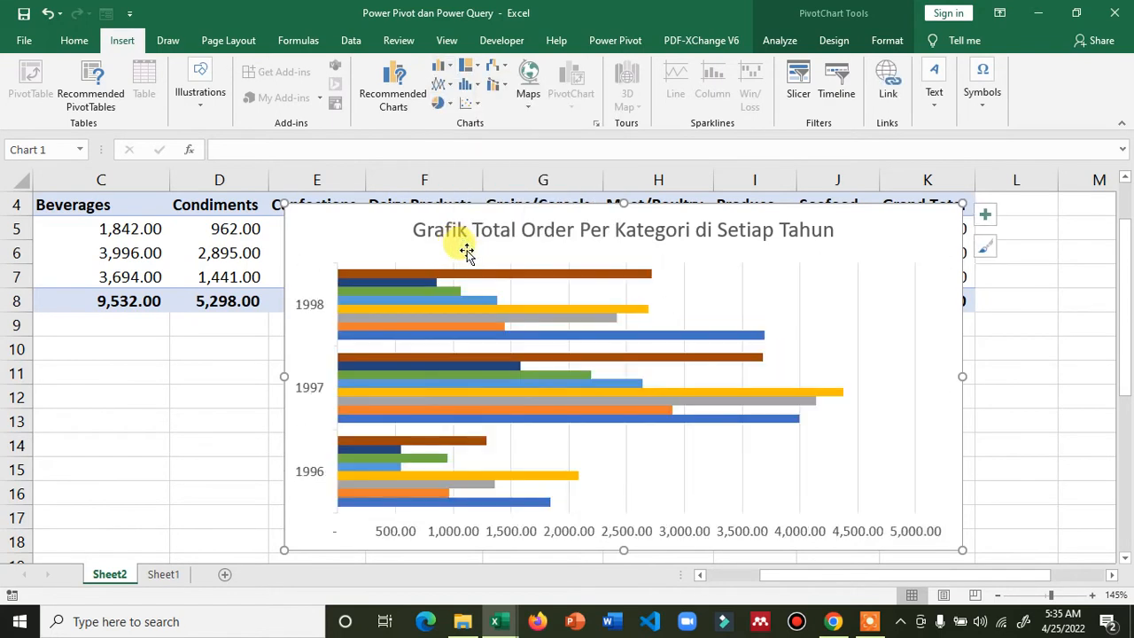
# Add data labels to the Seafood series in the bar chart
pyautogui.click(645, 274)
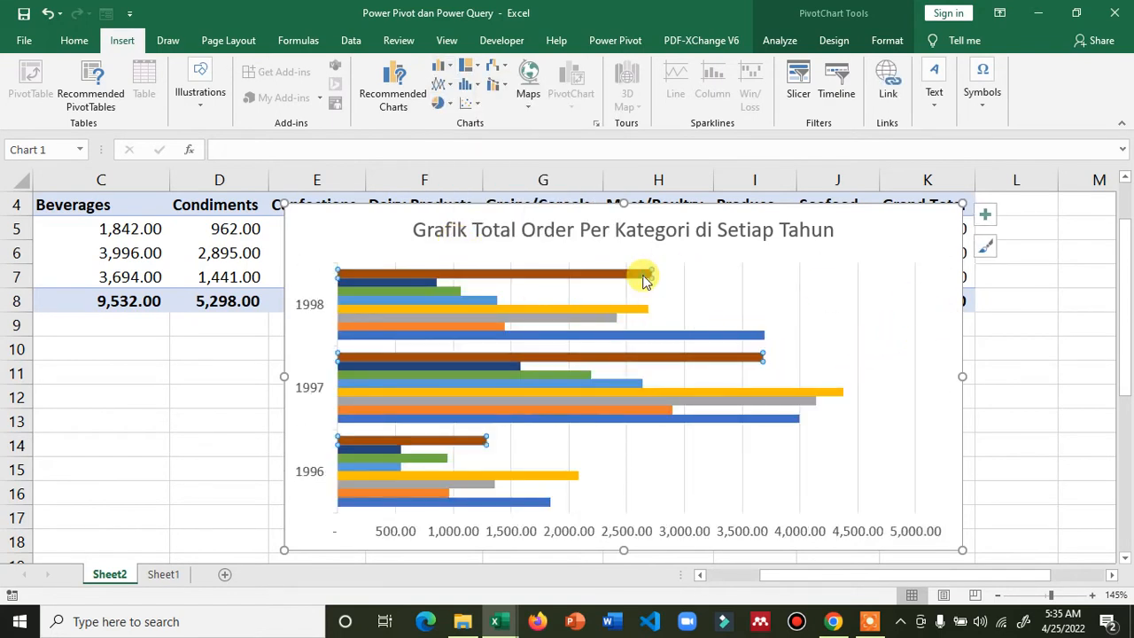
pyautogui.rightClick(645, 276)
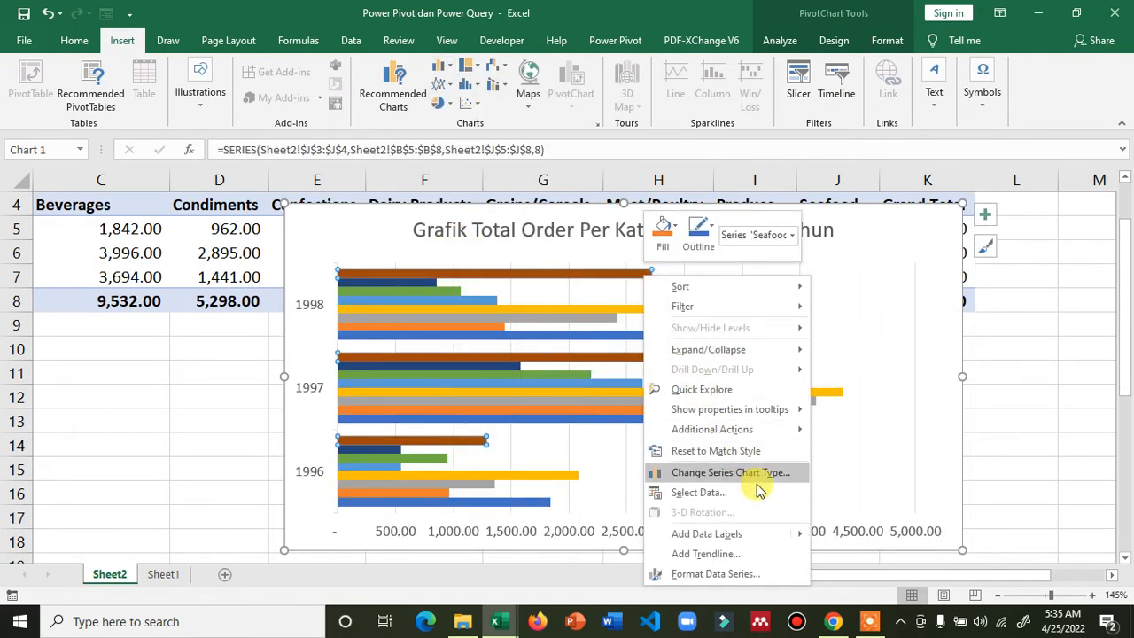
pyautogui.click(762, 537)
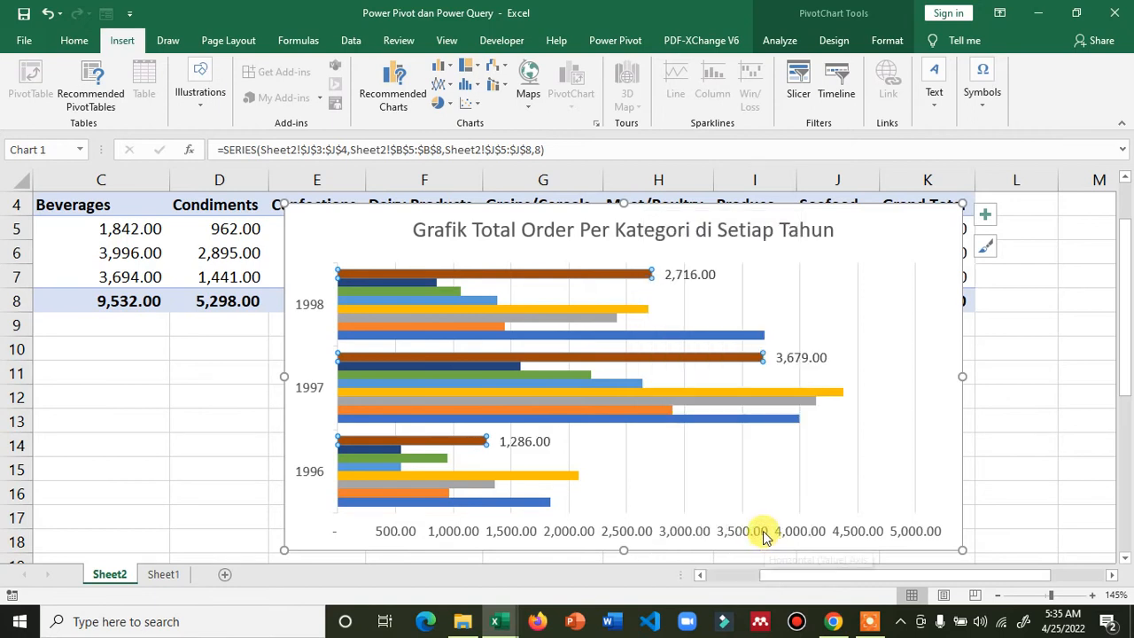
# Turn off the value in the data label of the 1998 Seafood bar
pyautogui.rightClick(426, 280)
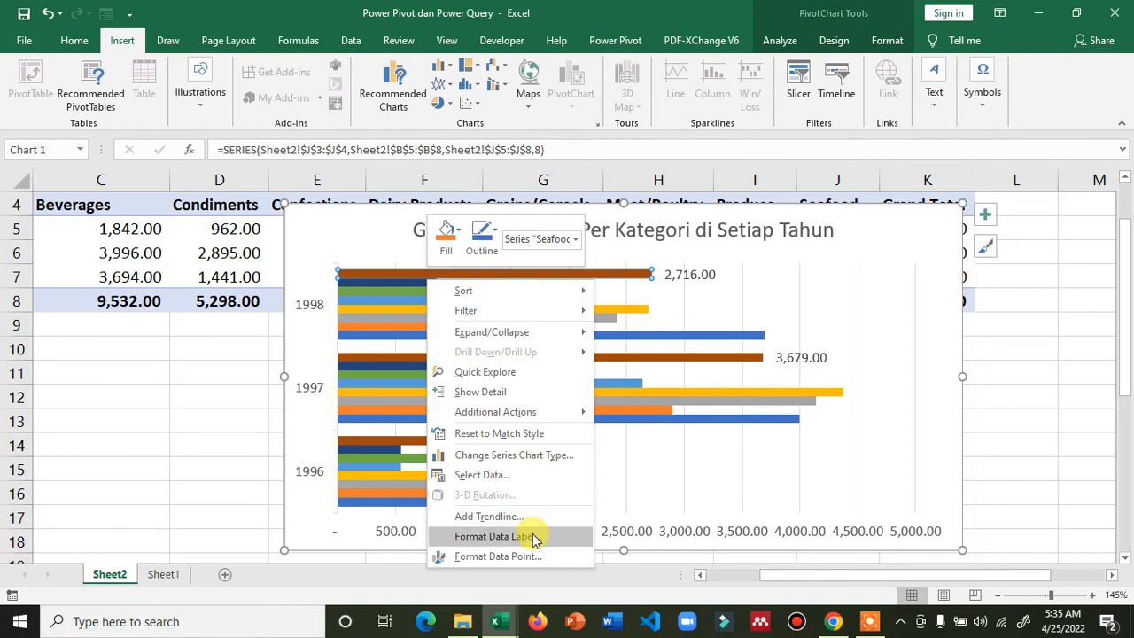
pyautogui.click(493, 536)
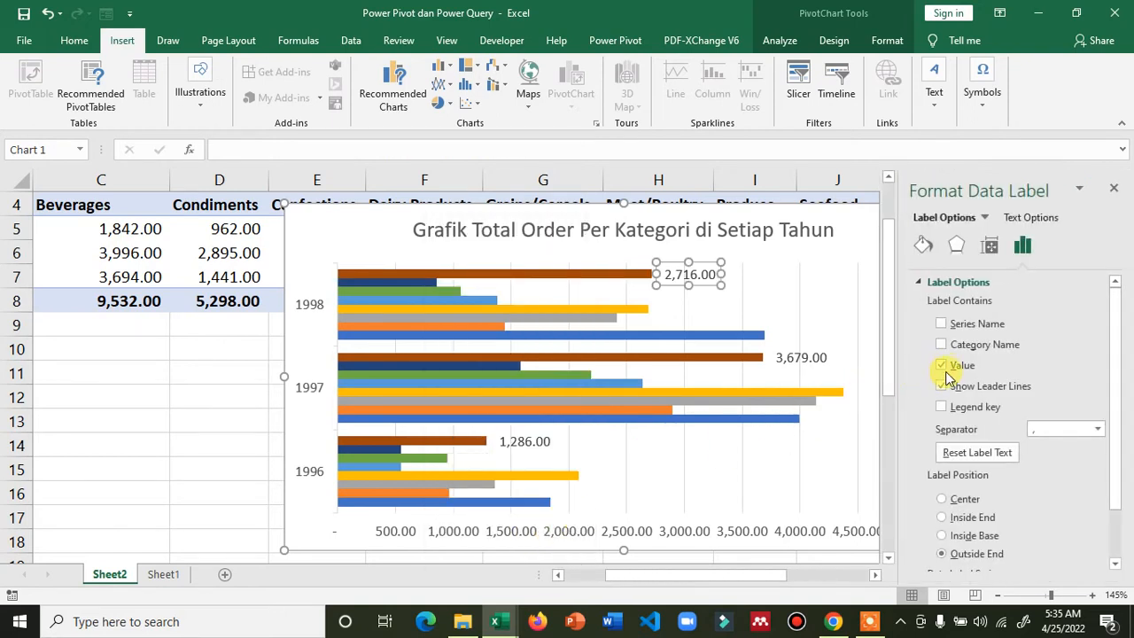
pyautogui.click(942, 366)
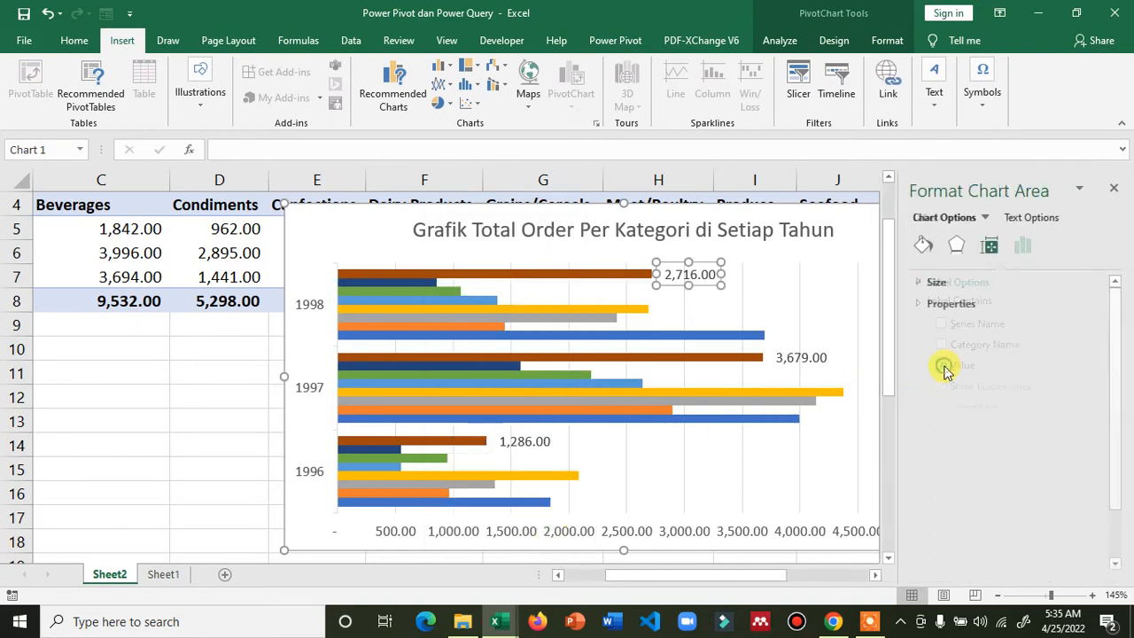
# Examine the size and fill options of the chart area and the fill, effects and series options of the Seafood series
pyautogui.click(919, 280)
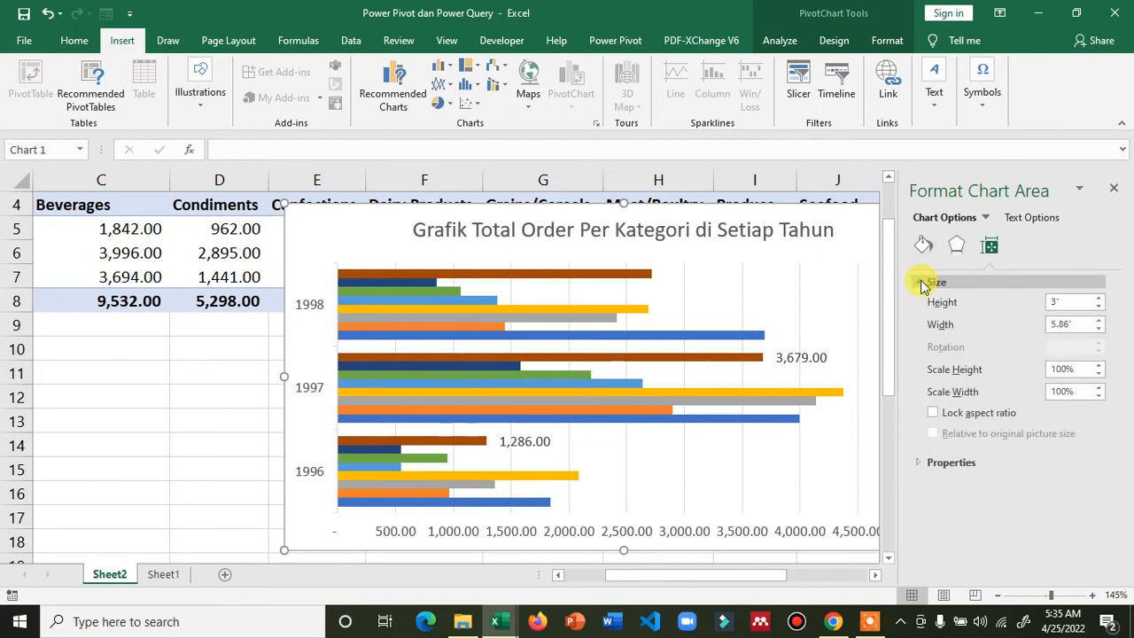
pyautogui.click(920, 281)
pyautogui.click(990, 246)
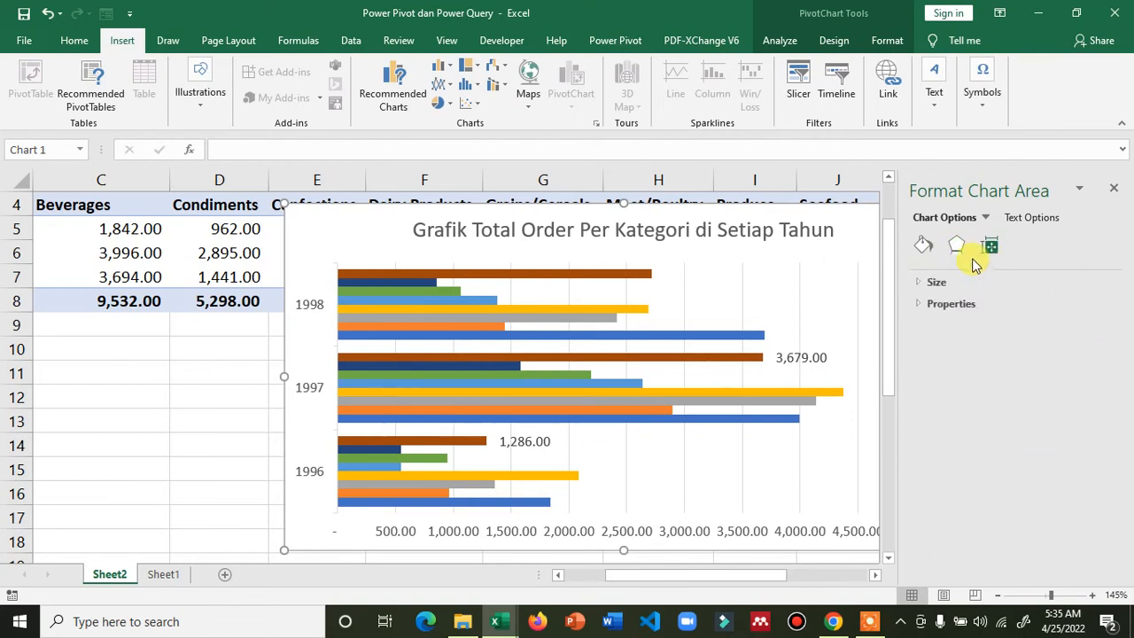
pyautogui.click(924, 249)
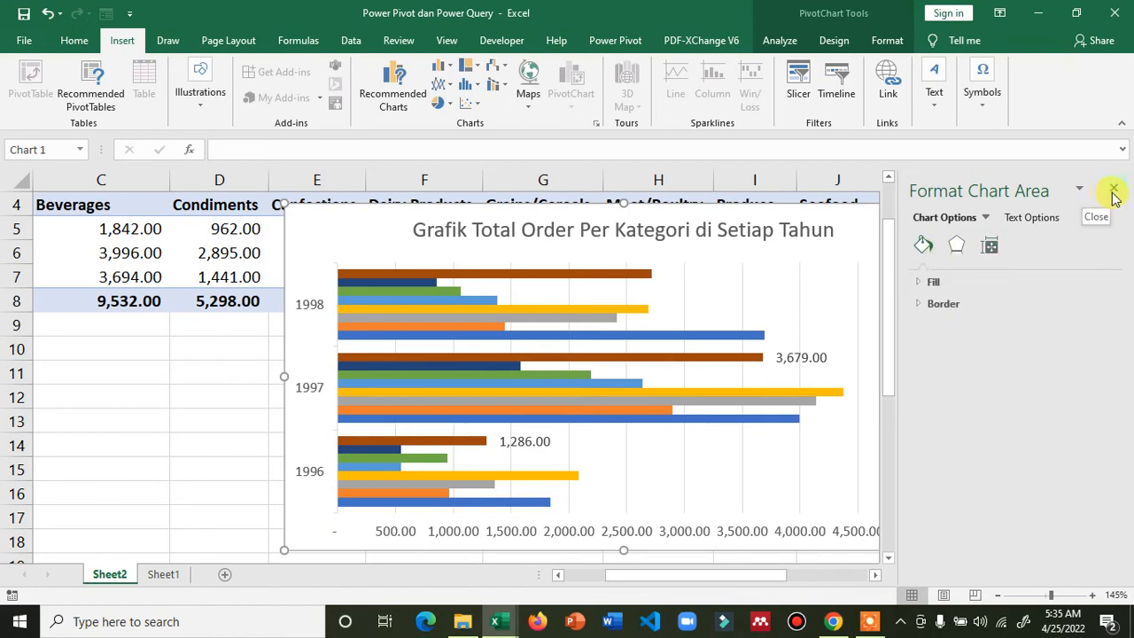
pyautogui.click(639, 274)
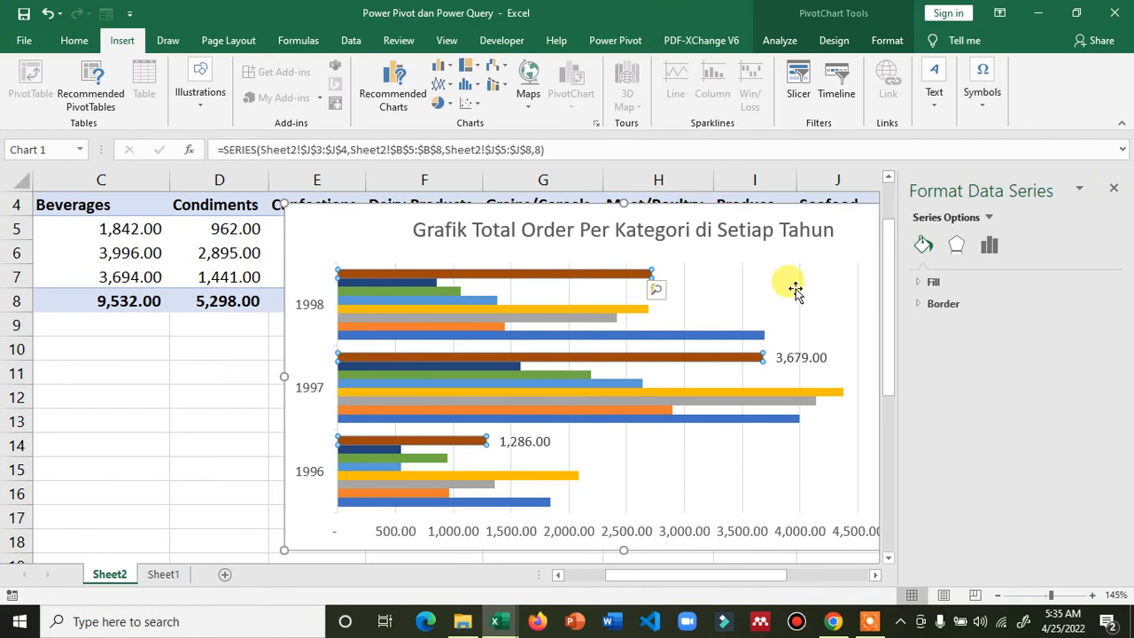
pyautogui.click(919, 283)
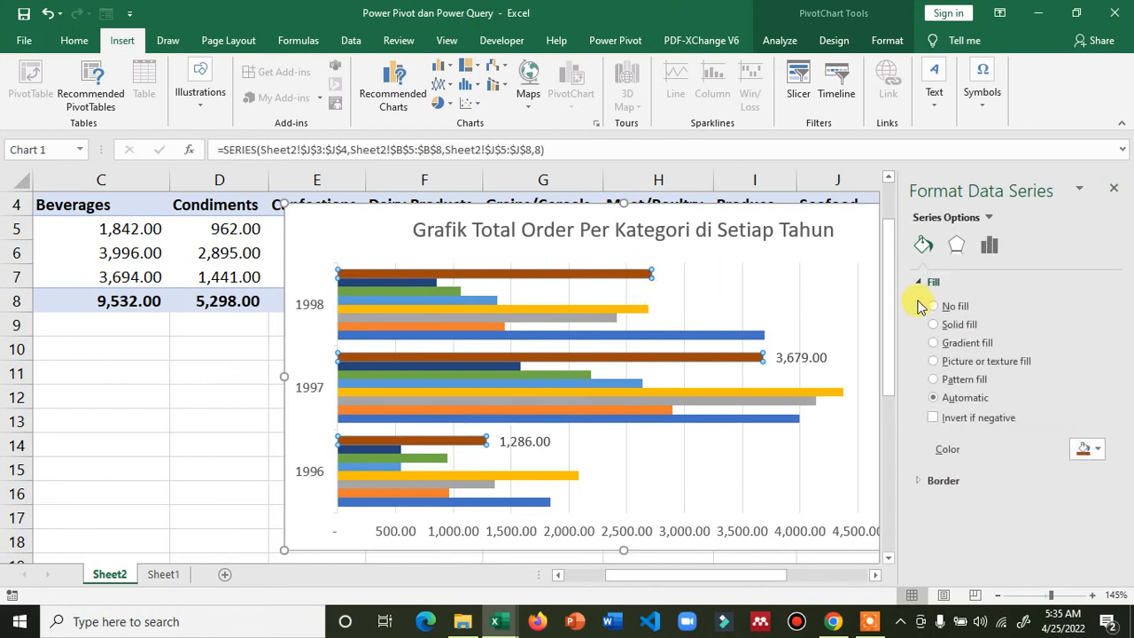
pyautogui.click(927, 281)
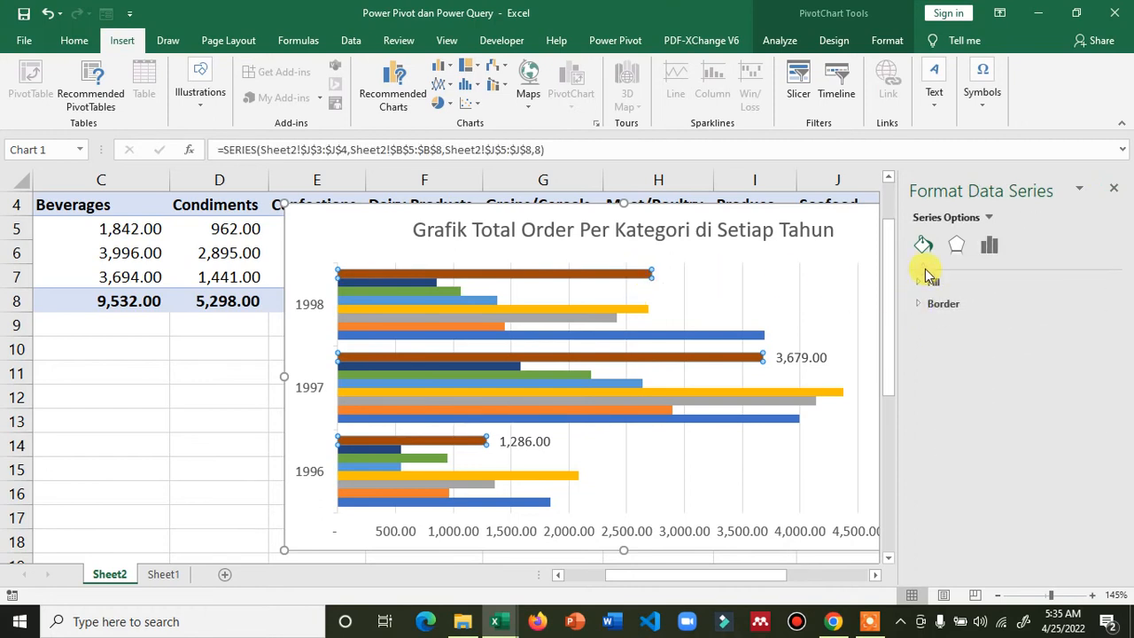
pyautogui.click(957, 245)
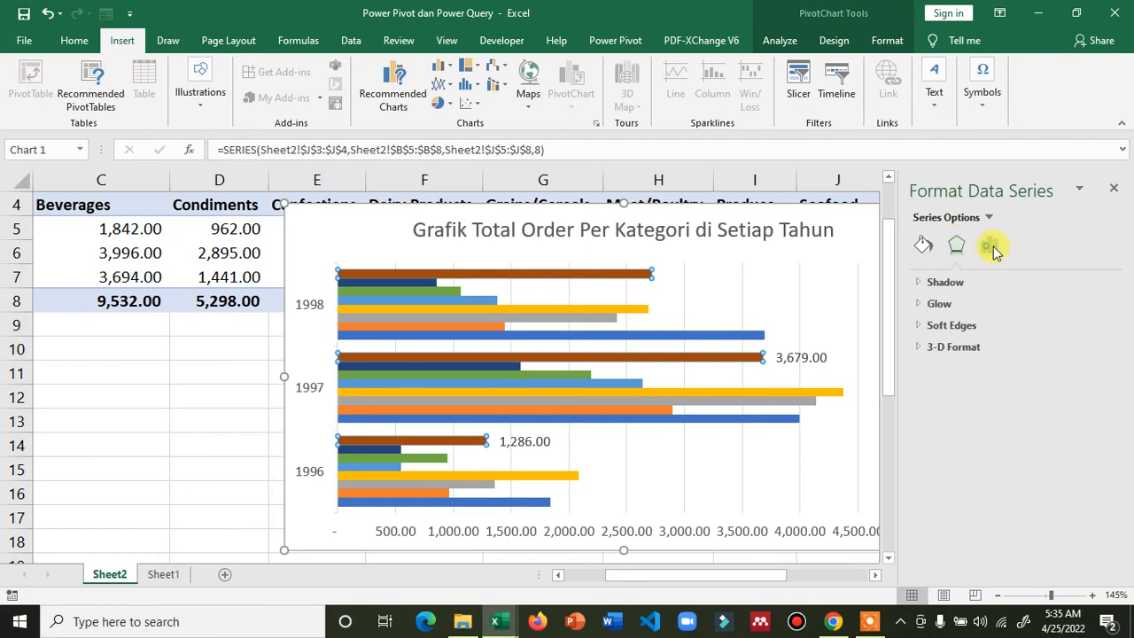
pyautogui.click(990, 247)
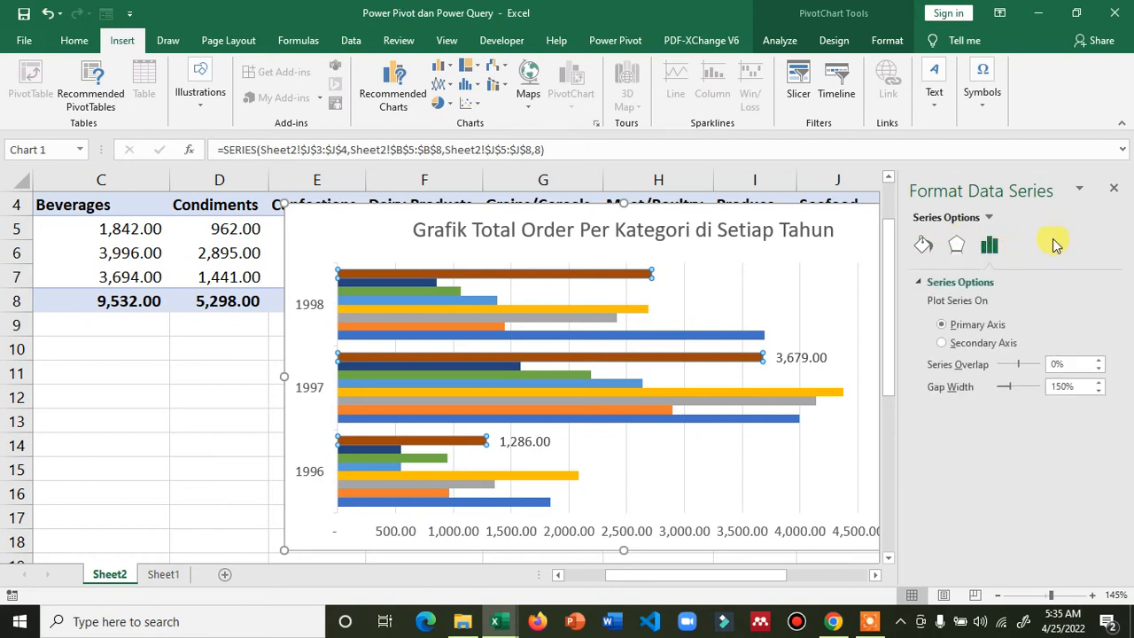
pyautogui.click(1116, 192)
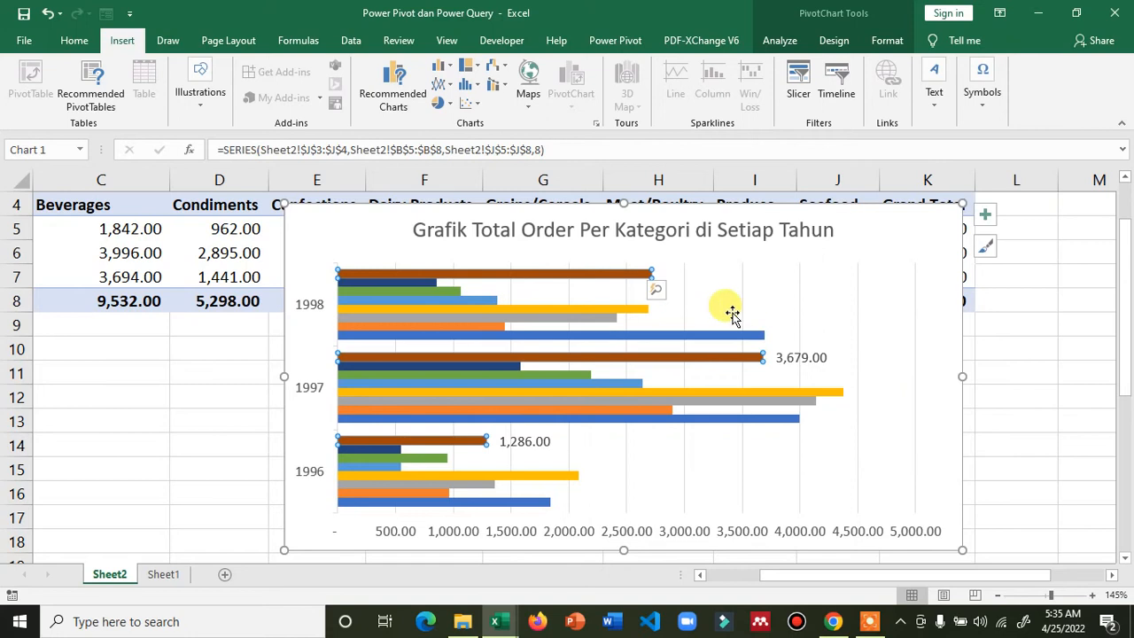
pyautogui.rightClick(639, 276)
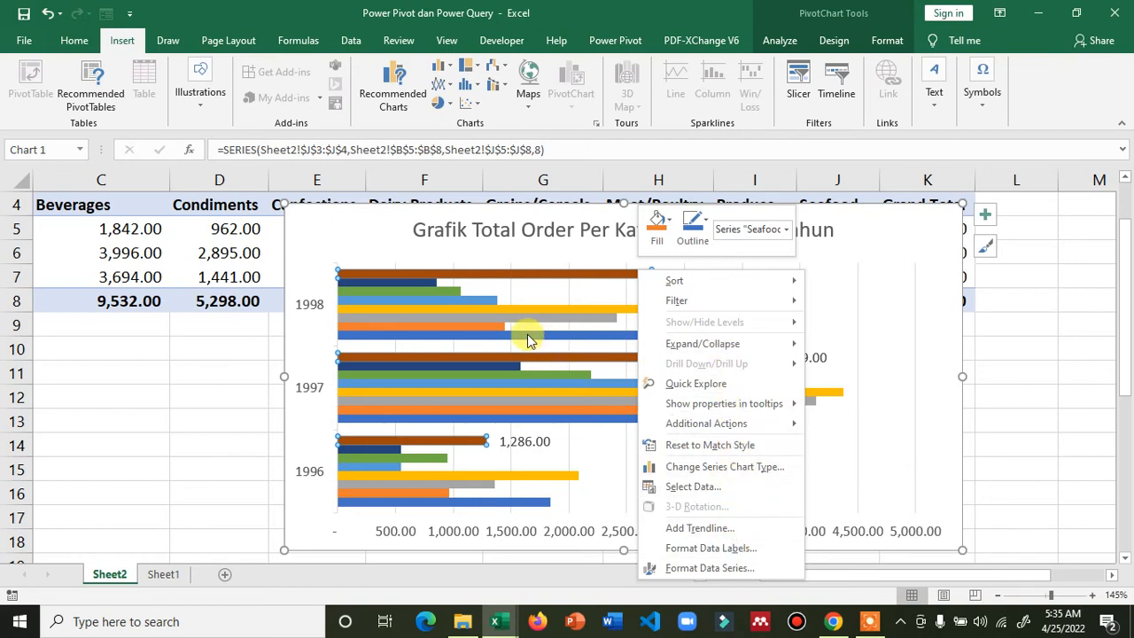
pyautogui.press('Escape')
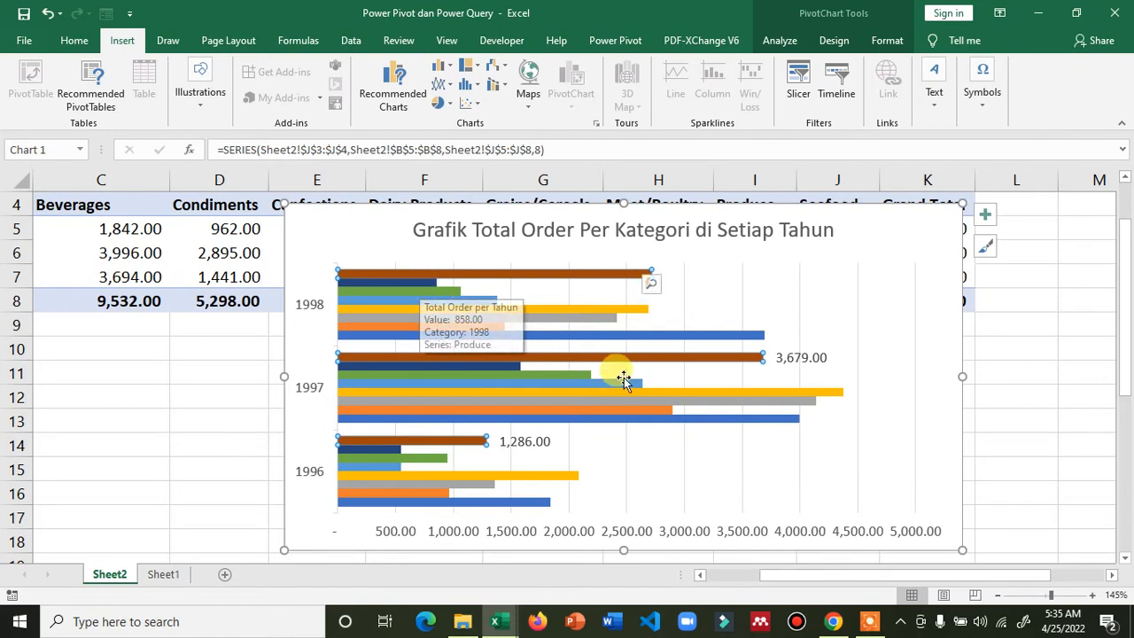
# Add data labels to the Beverages and Produce series in the bar chart
pyautogui.click(662, 425)
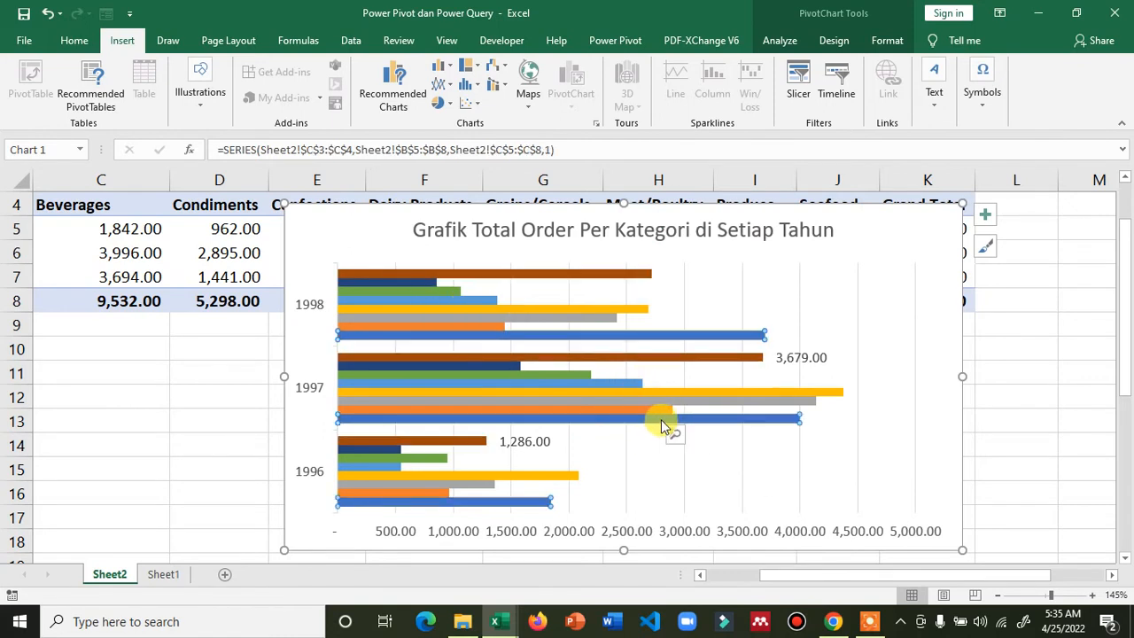
pyautogui.rightClick(665, 426)
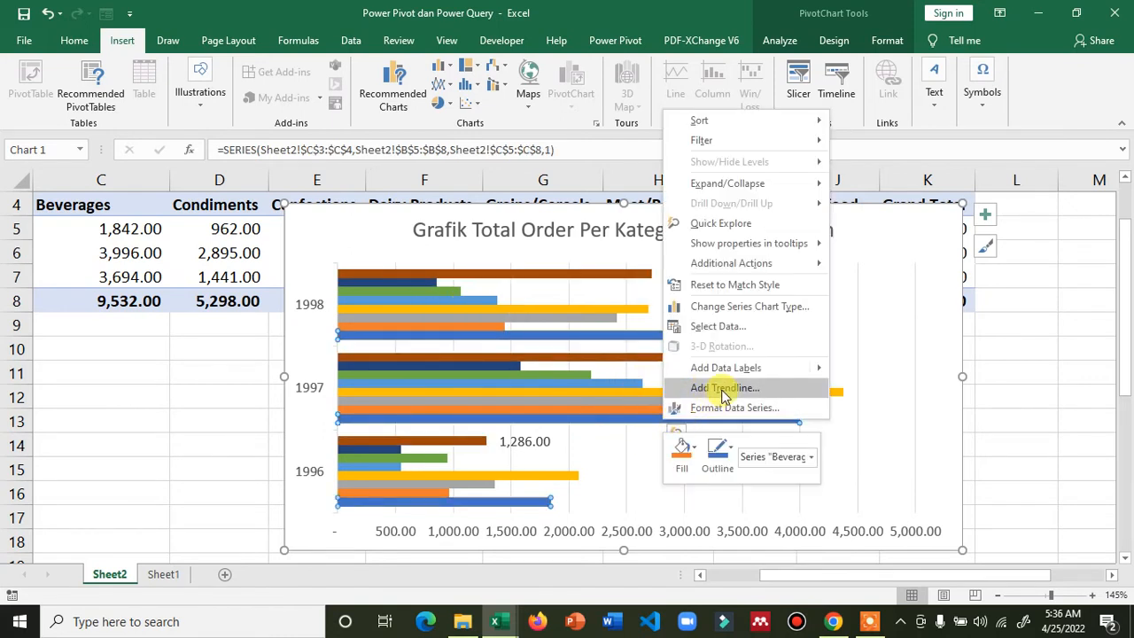
pyautogui.click(730, 368)
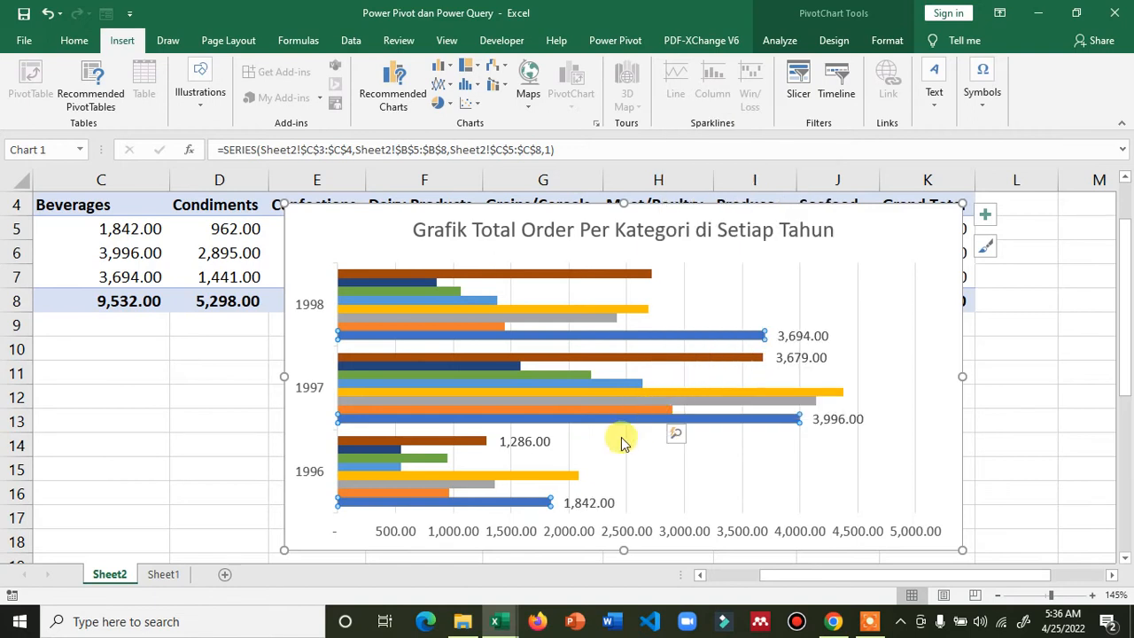
pyautogui.click(397, 447)
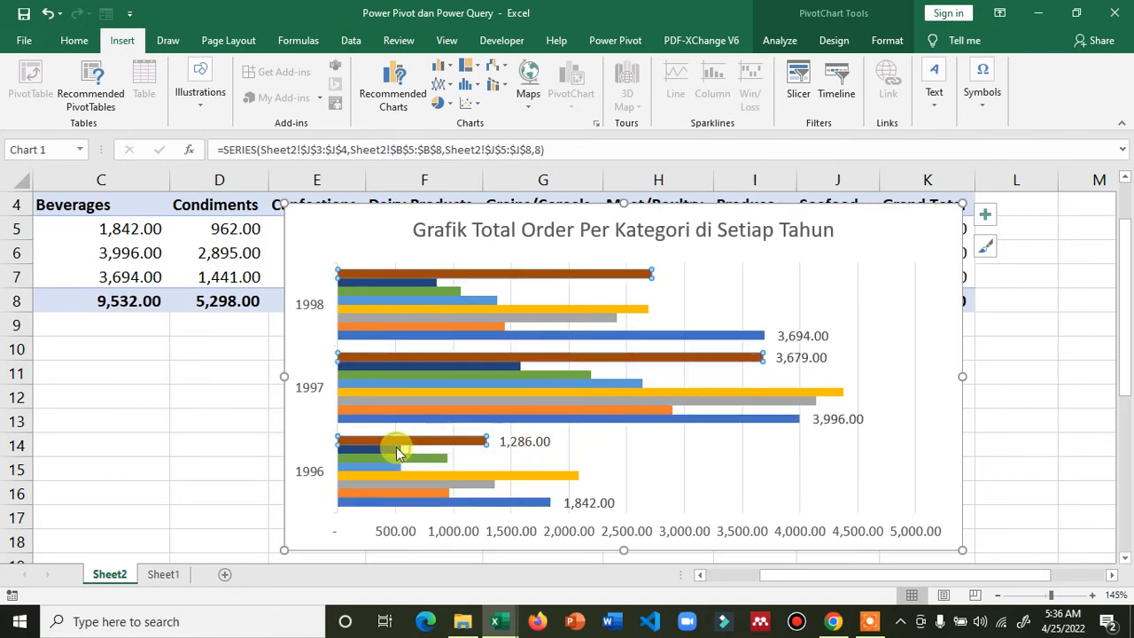
pyautogui.click(394, 450)
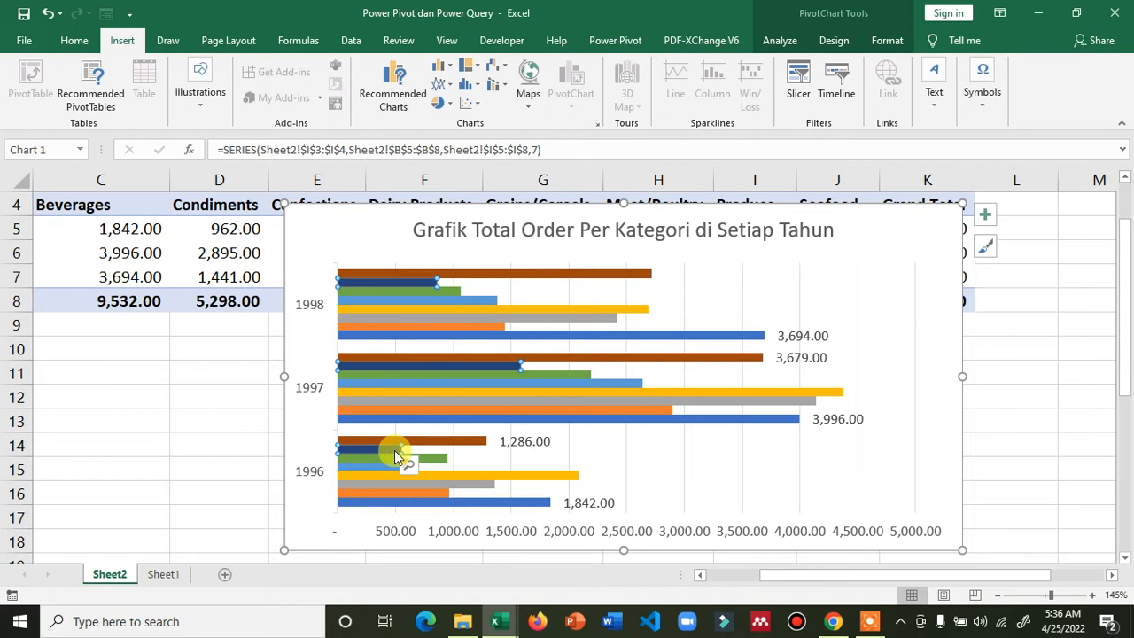
pyautogui.rightClick(394, 450)
pyautogui.click(458, 399)
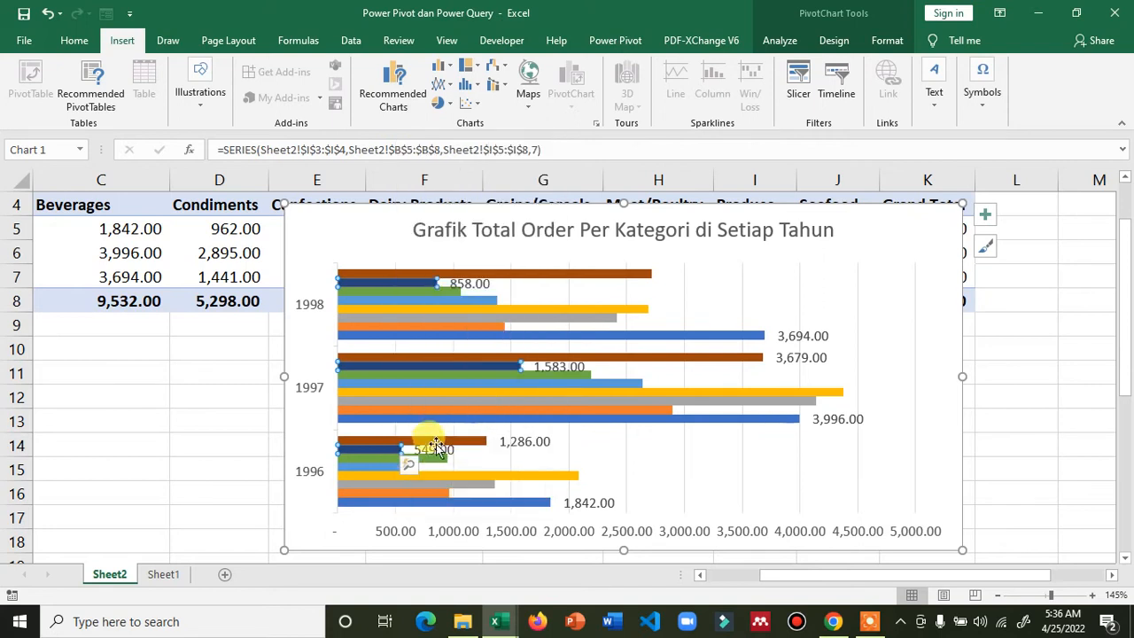
pyautogui.click(455, 478)
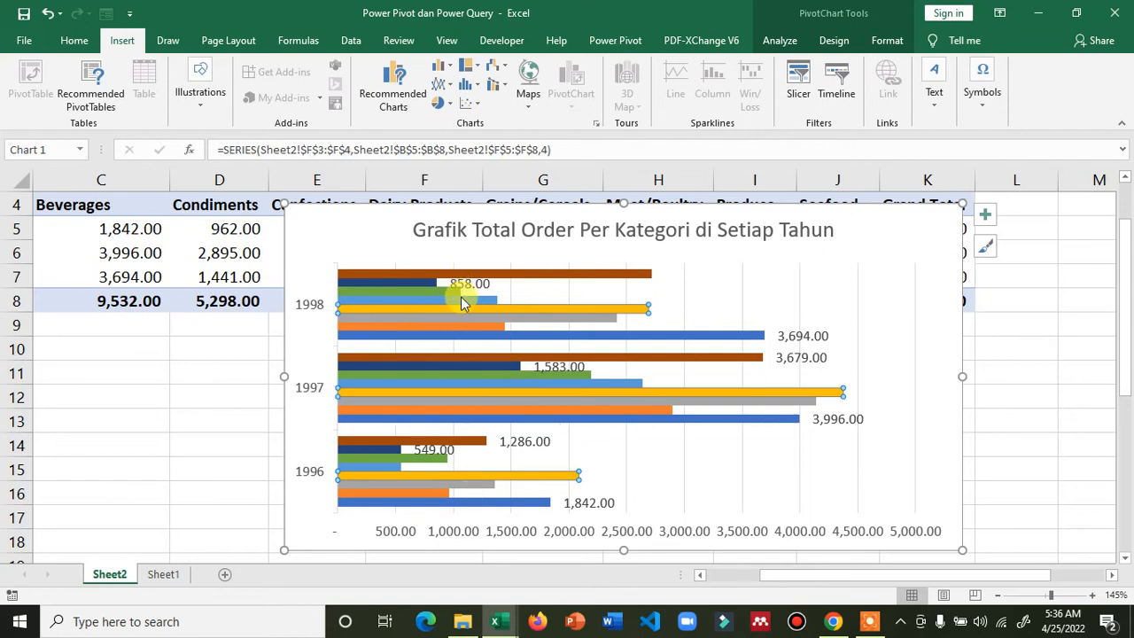
pyautogui.click(565, 273)
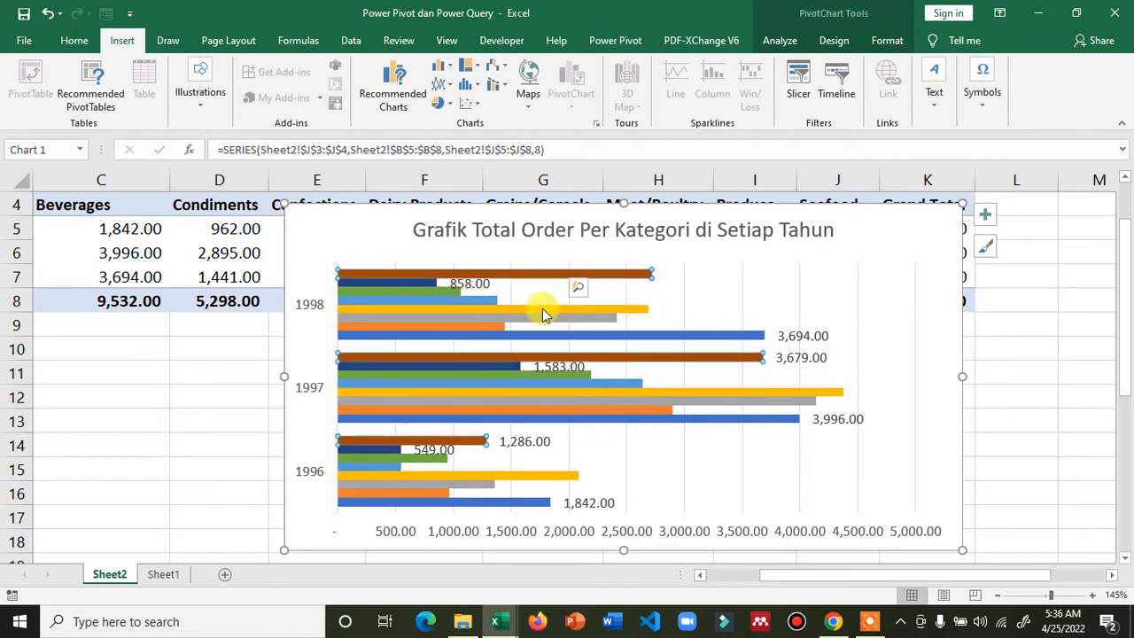
pyautogui.click(543, 312)
pyautogui.click(545, 311)
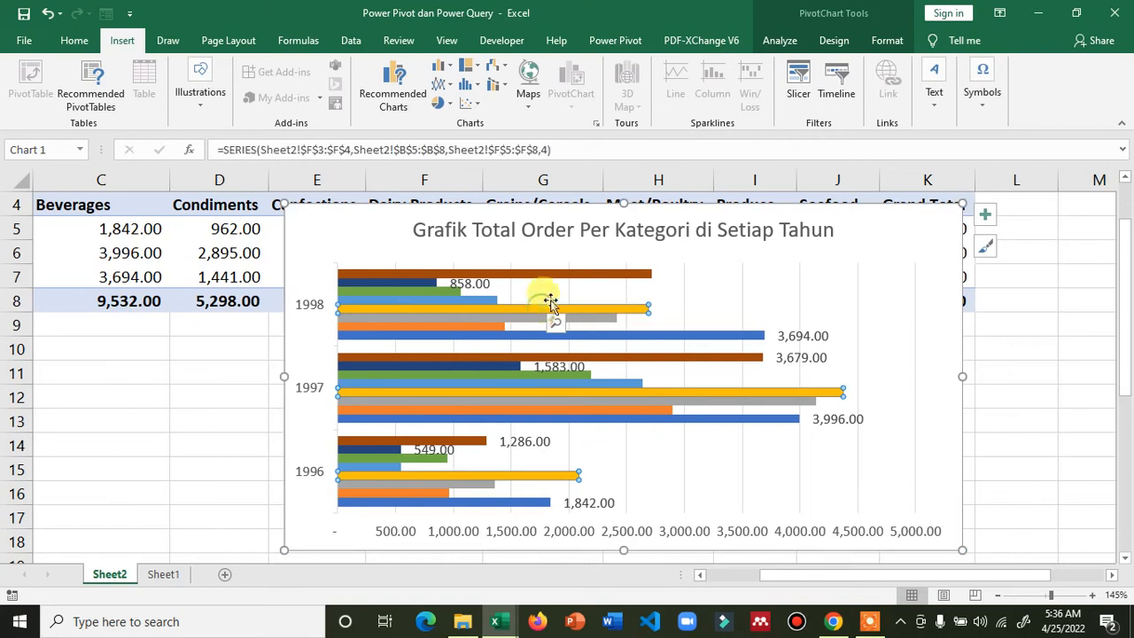
pyautogui.click(572, 279)
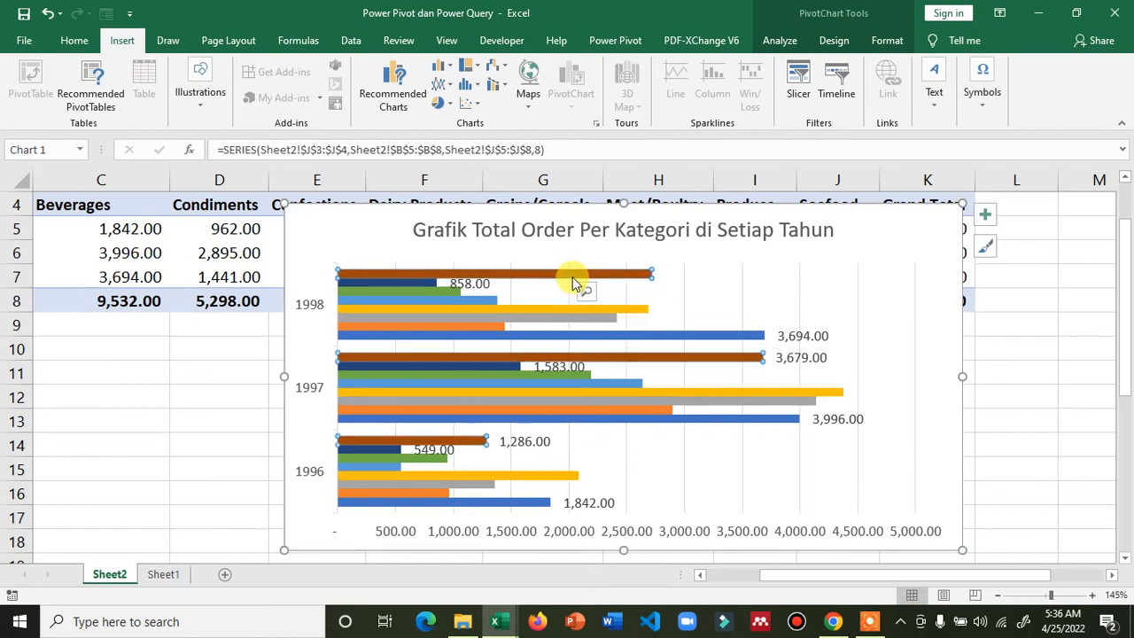
pyautogui.rightClick(572, 282)
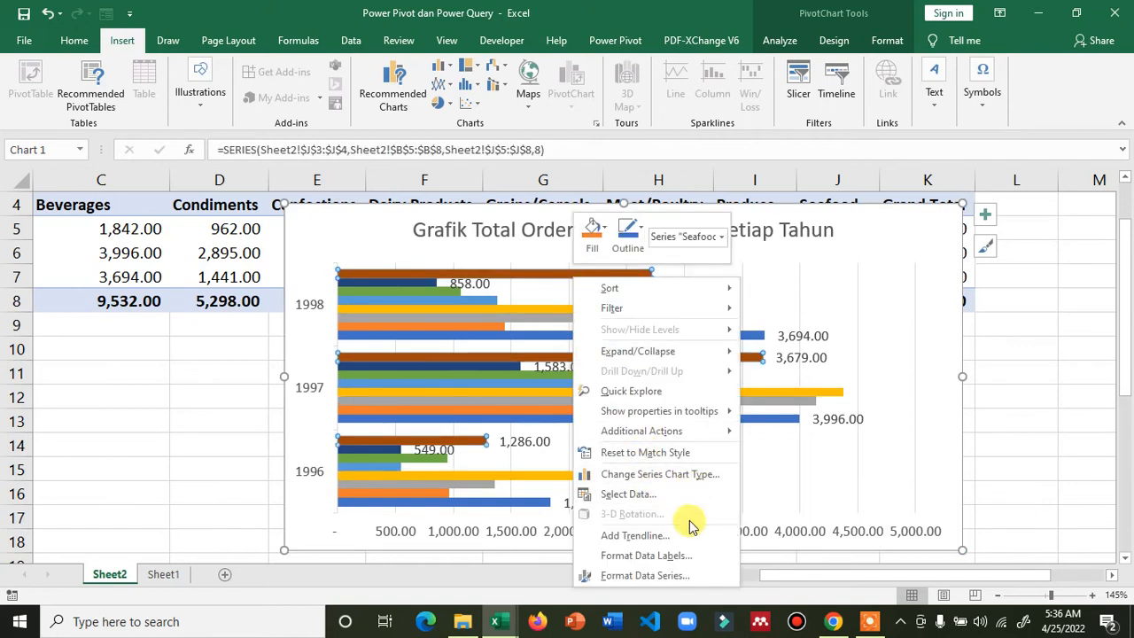
pyautogui.click(808, 275)
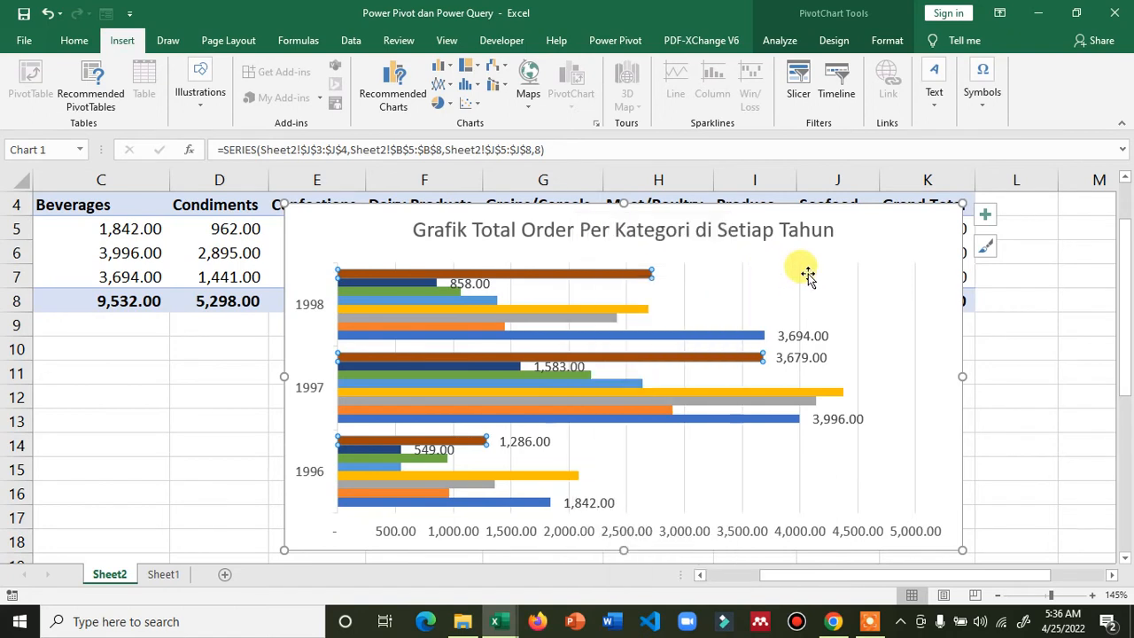
pyautogui.rightClick(623, 273)
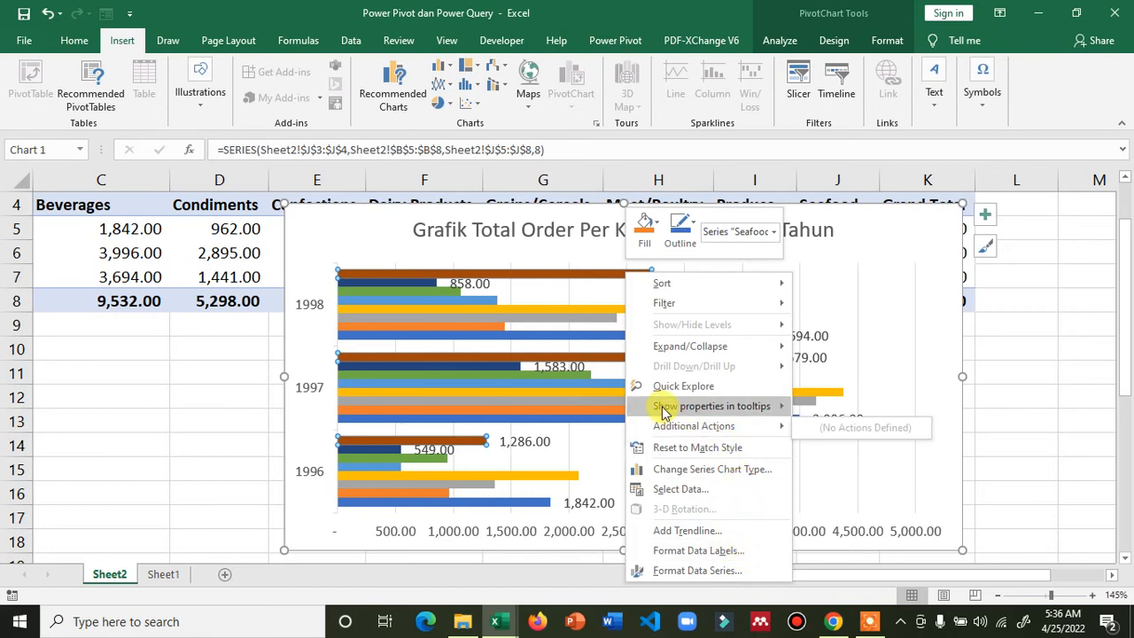
pyautogui.click(488, 330)
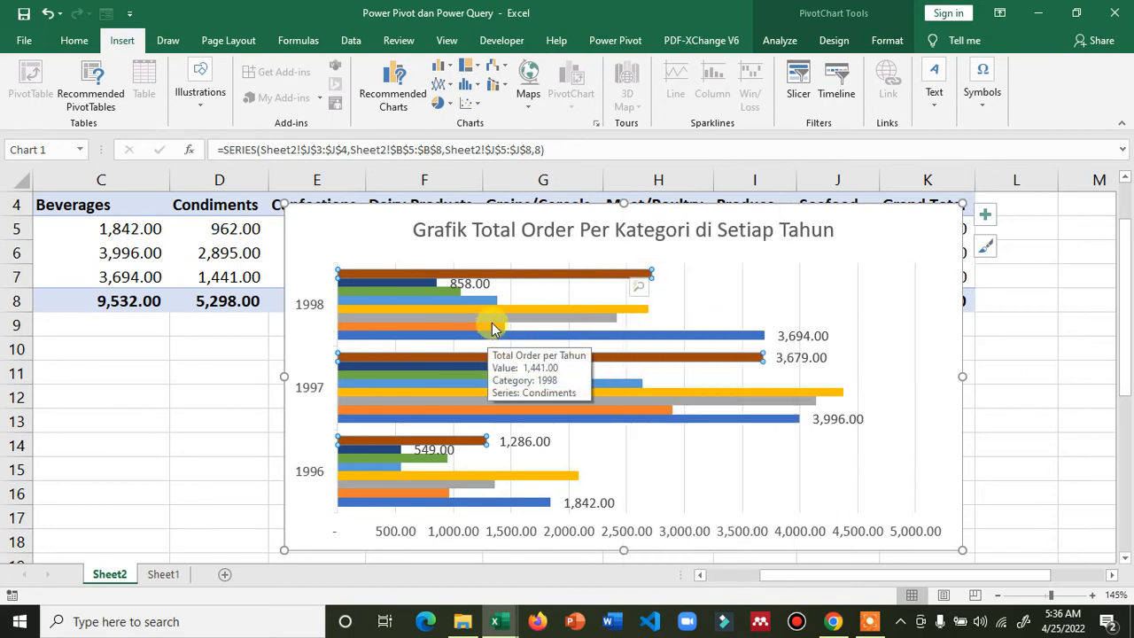
# Add data labels to the Confections and Dairy Products series in the bar chart
pyautogui.click(493, 321)
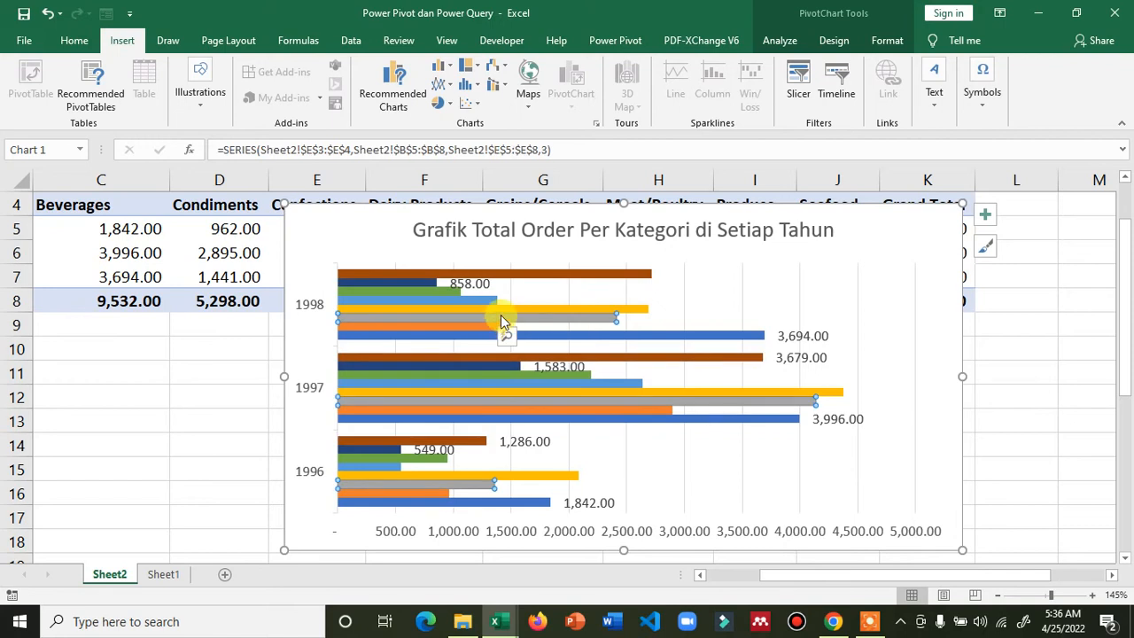
pyautogui.rightClick(501, 315)
pyautogui.click(592, 265)
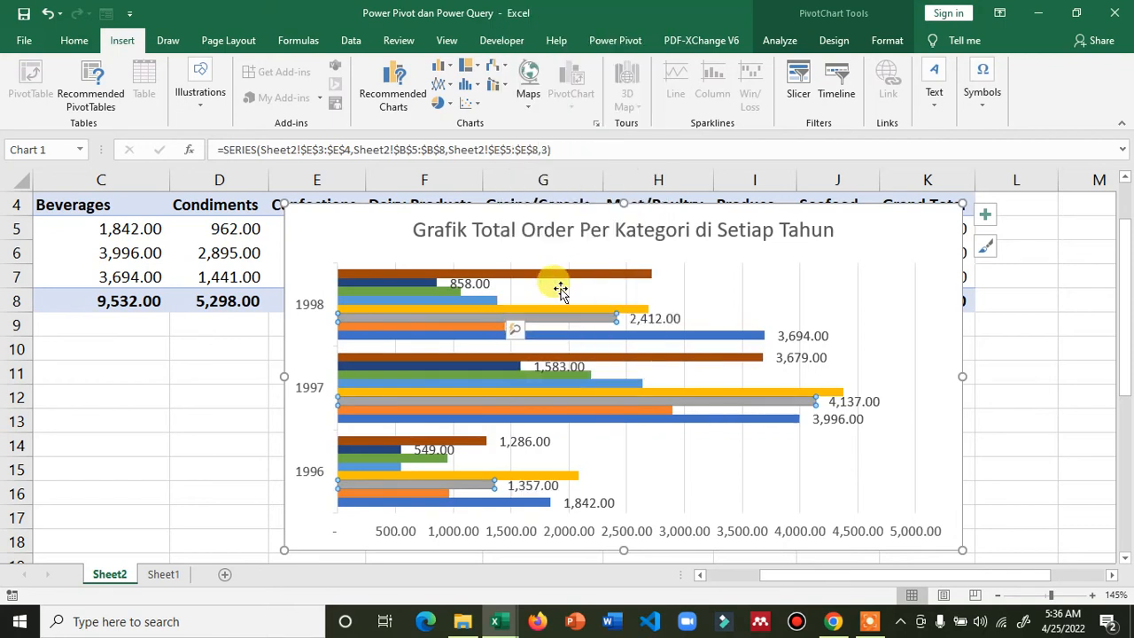
pyautogui.rightClick(492, 303)
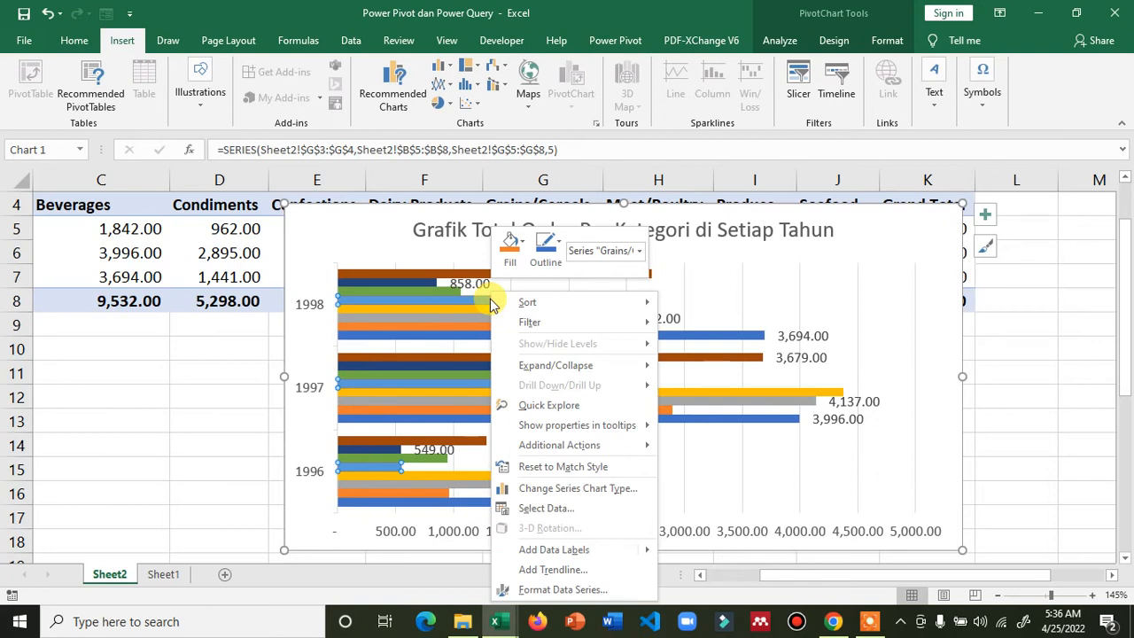
pyautogui.click(440, 443)
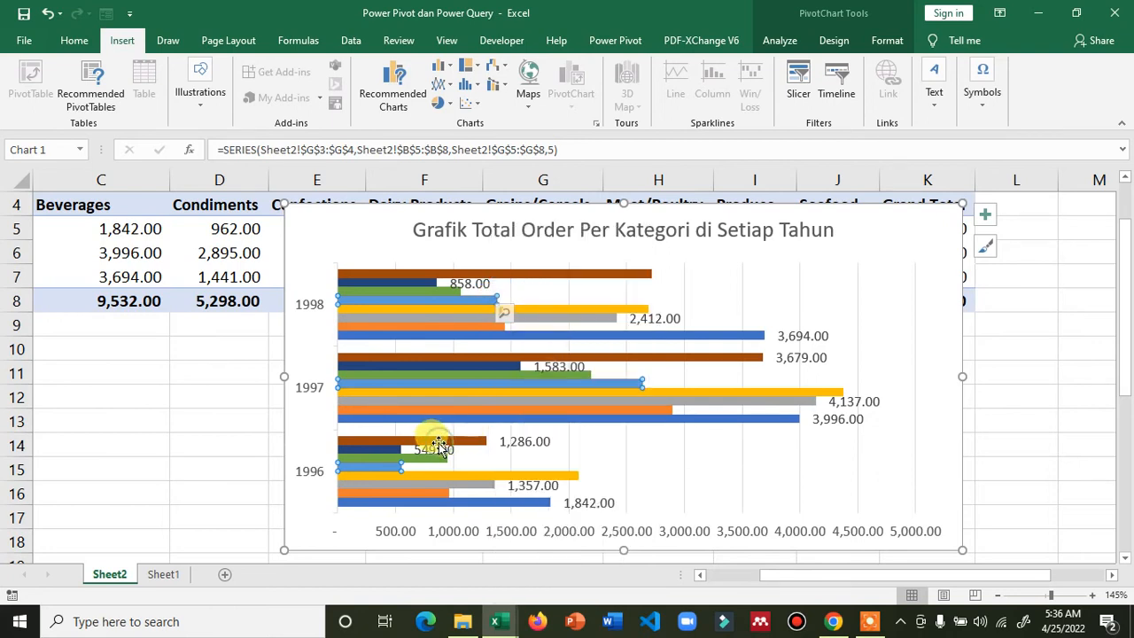
pyautogui.click(470, 481)
pyautogui.rightClick(468, 478)
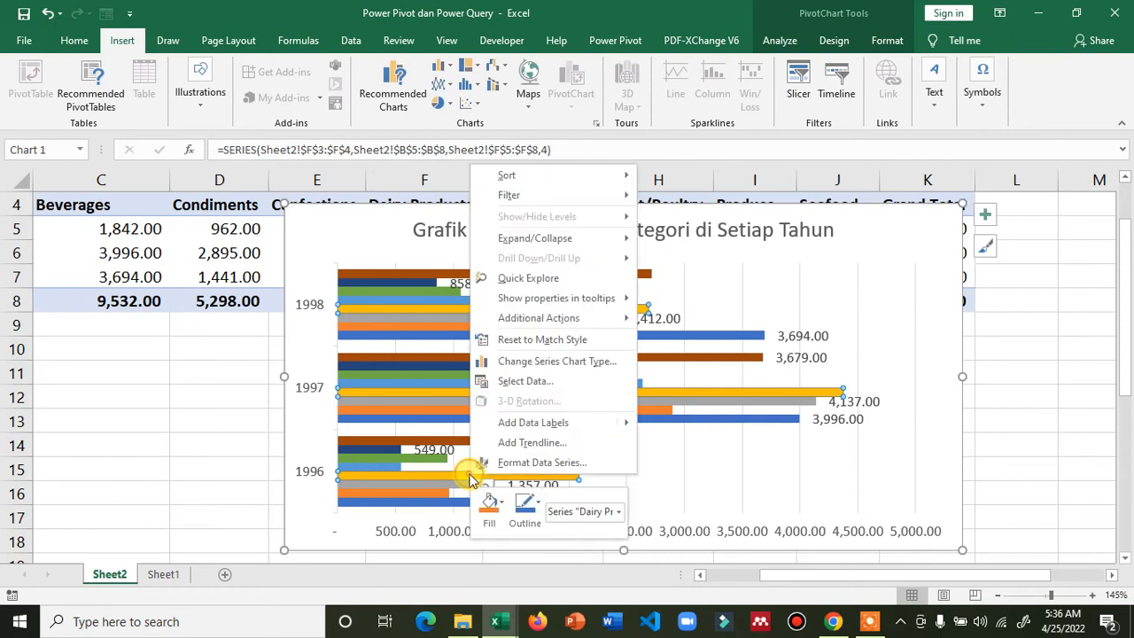
pyautogui.click(540, 423)
# Add data labels to the Grains/Cereals and Meat/Poultry series in the bar chart
pyautogui.click(399, 467)
pyautogui.rightClick(399, 467)
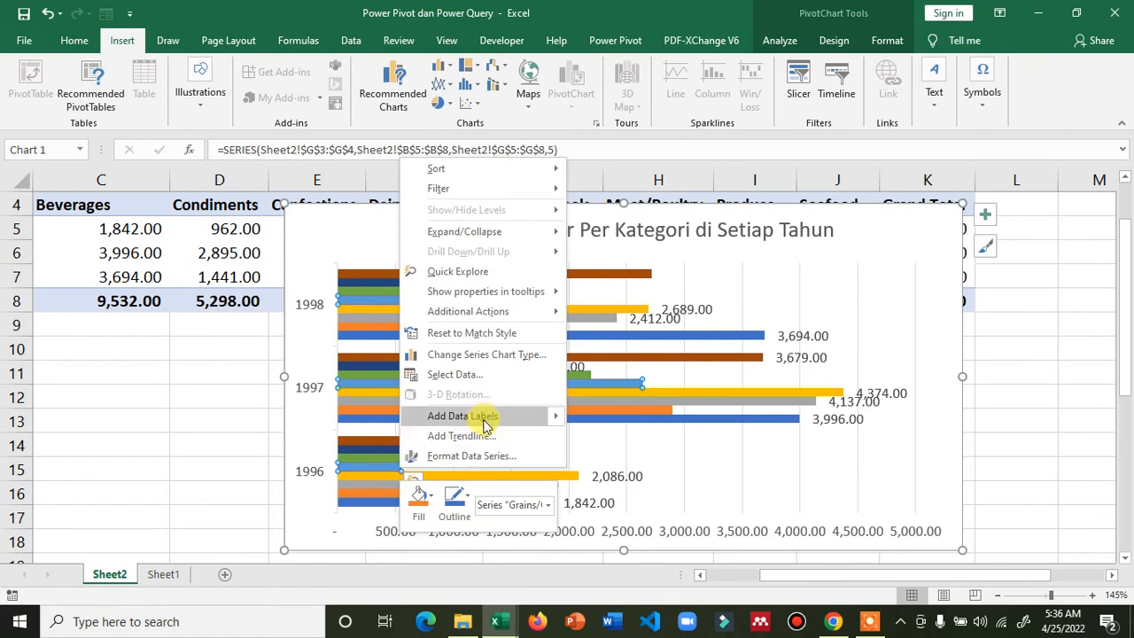
pyautogui.click(486, 424)
pyautogui.click(409, 458)
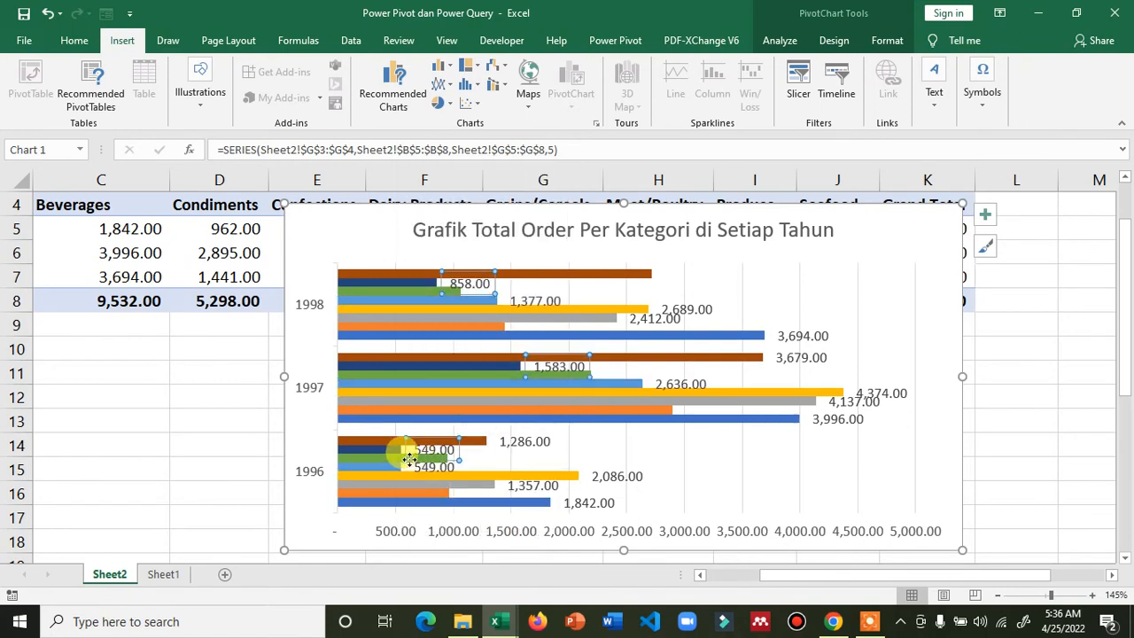
pyautogui.click(395, 459)
pyautogui.rightClick(395, 459)
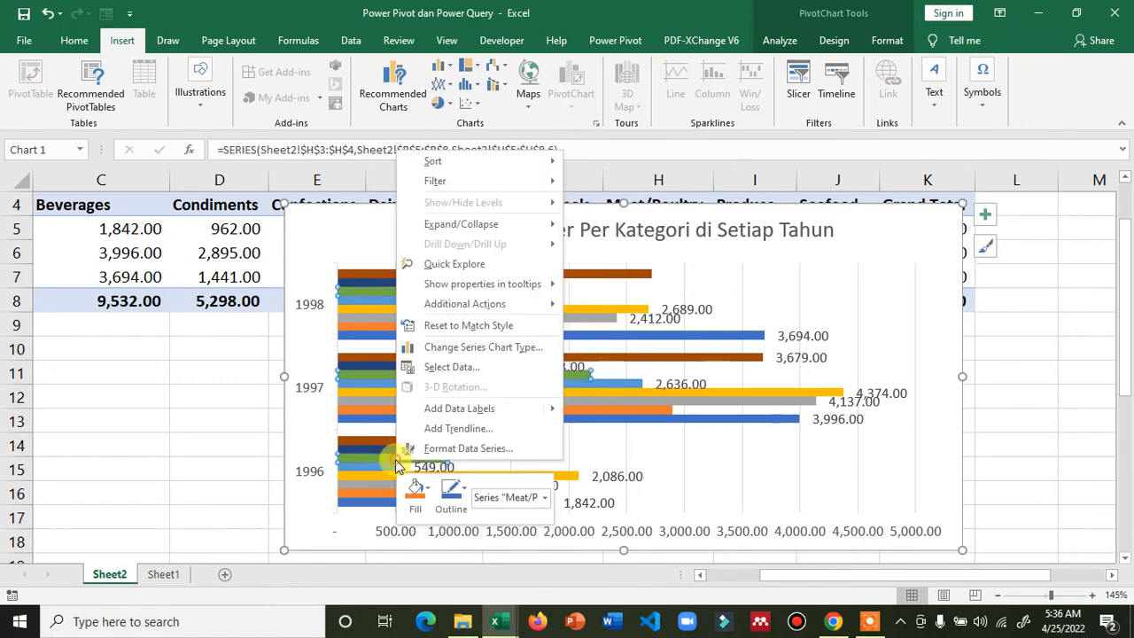
pyautogui.click(461, 409)
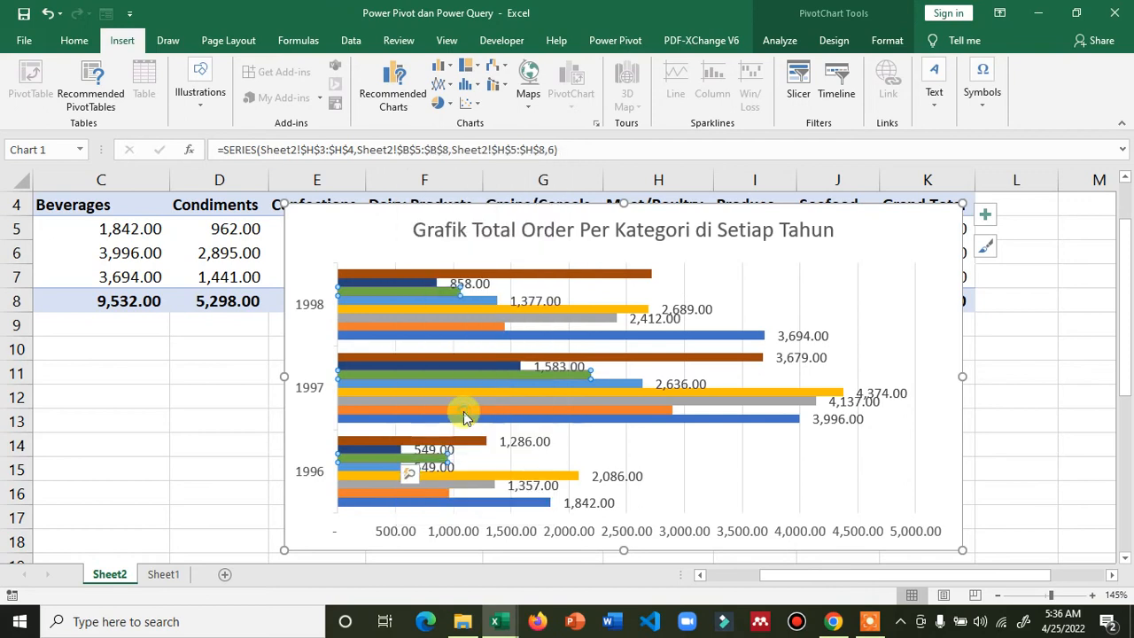
# Add data labels to the Condiments series in the bar chart
pyautogui.click(446, 501)
pyautogui.rightClick(444, 499)
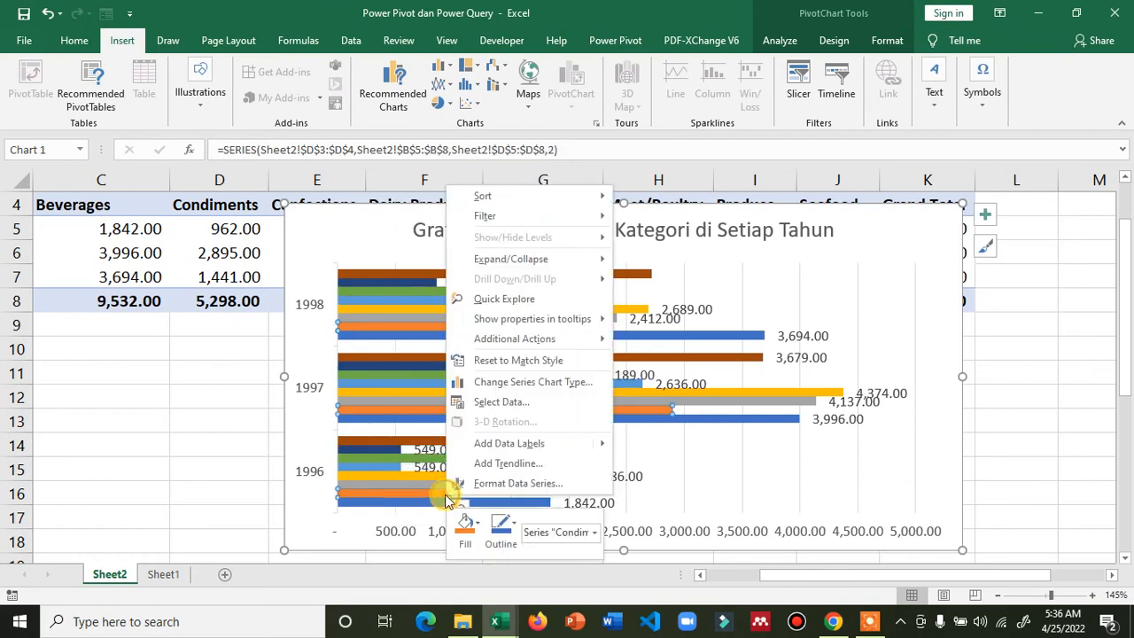
pyautogui.click(514, 448)
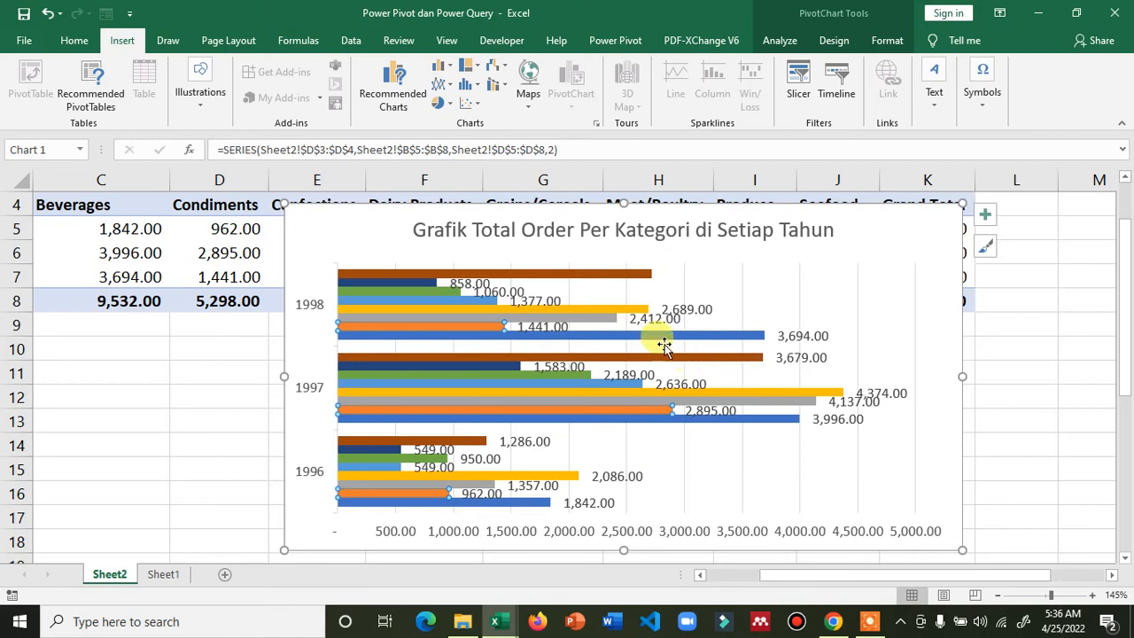
# Try to add a linear trendline to the Seafood series in the bar chart
pyautogui.click(538, 275)
pyautogui.rightClick(538, 276)
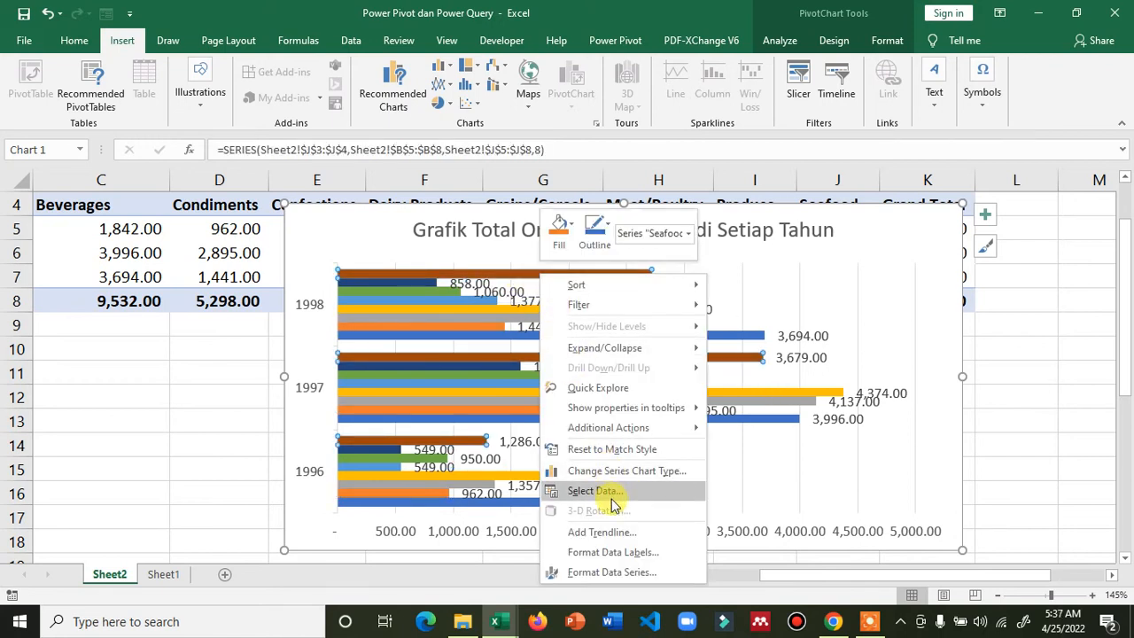
pyautogui.press('Escape')
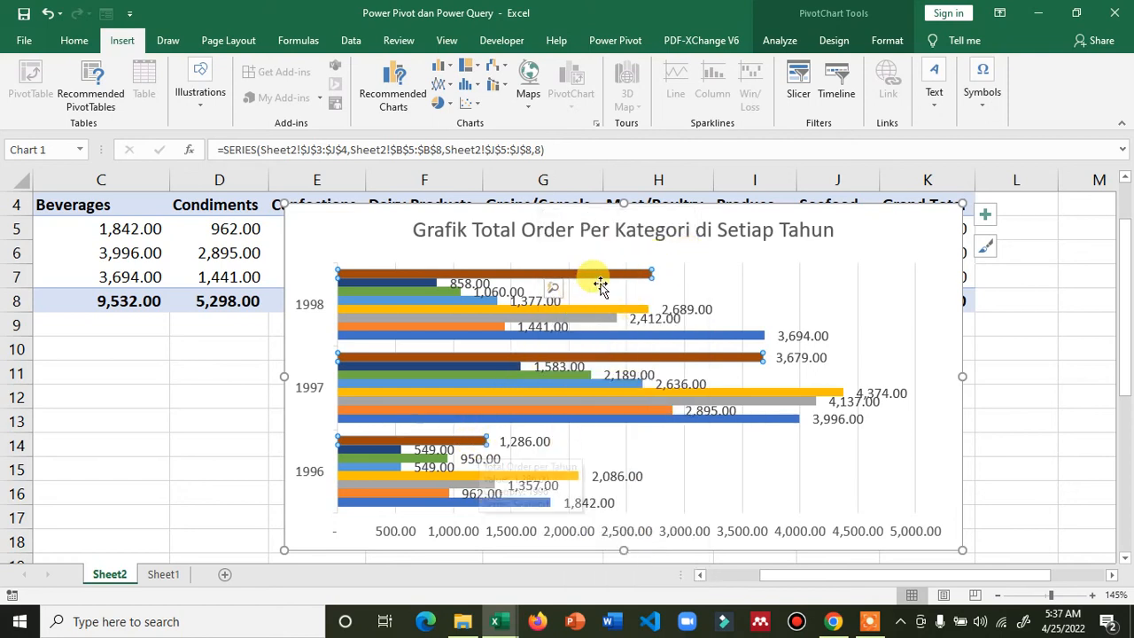
pyautogui.moveTo(624, 275)
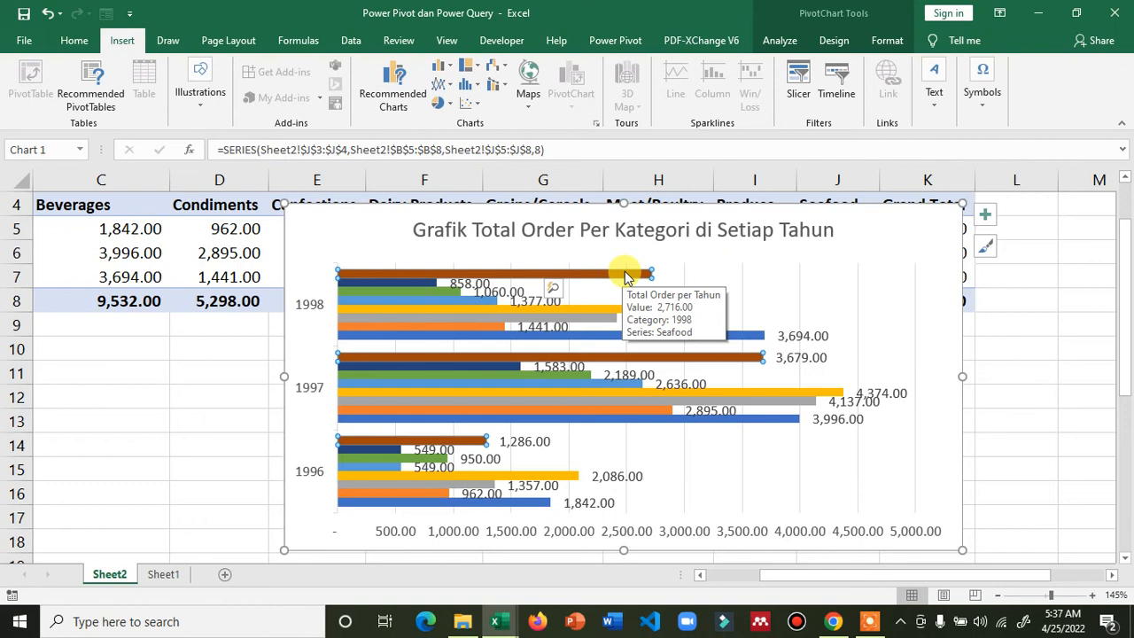
pyautogui.rightClick(625, 276)
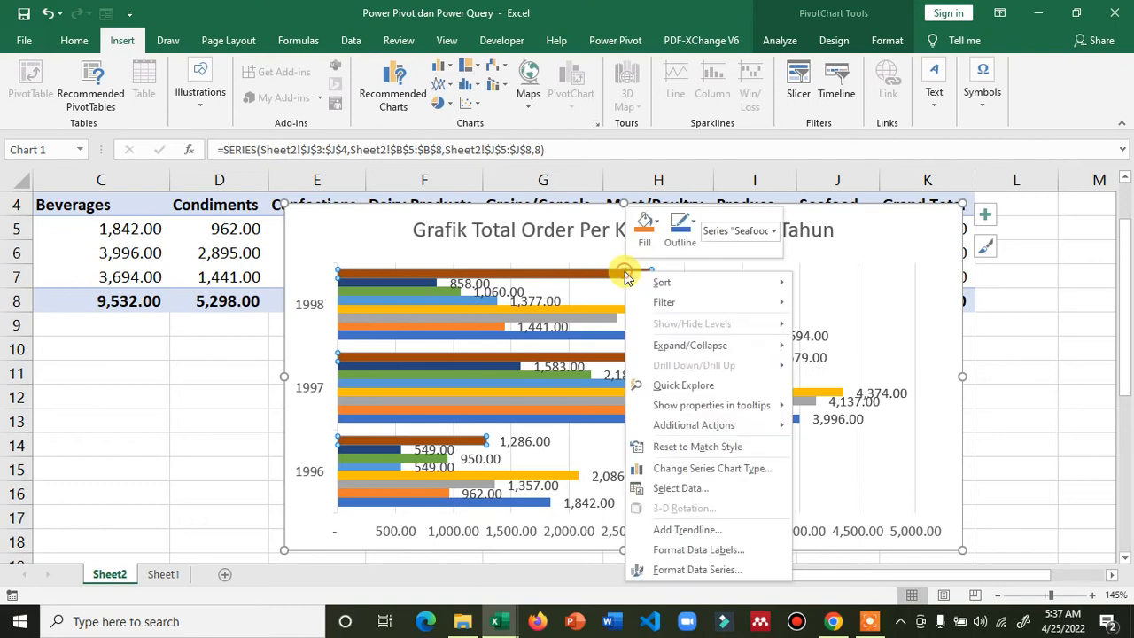
pyautogui.click(673, 532)
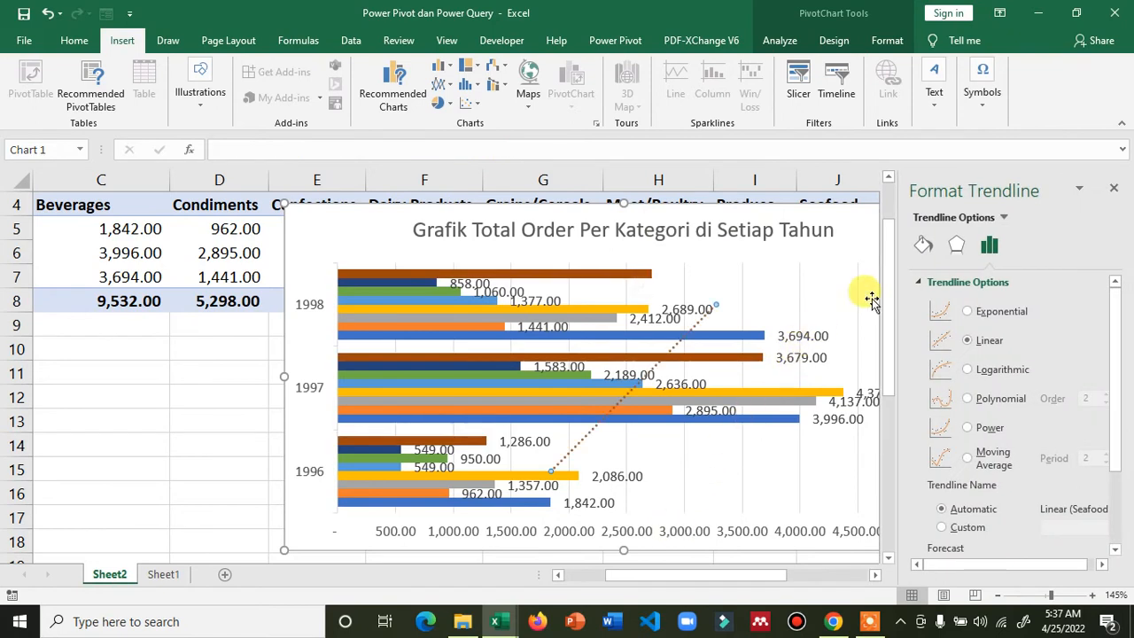
pyautogui.click(1115, 190)
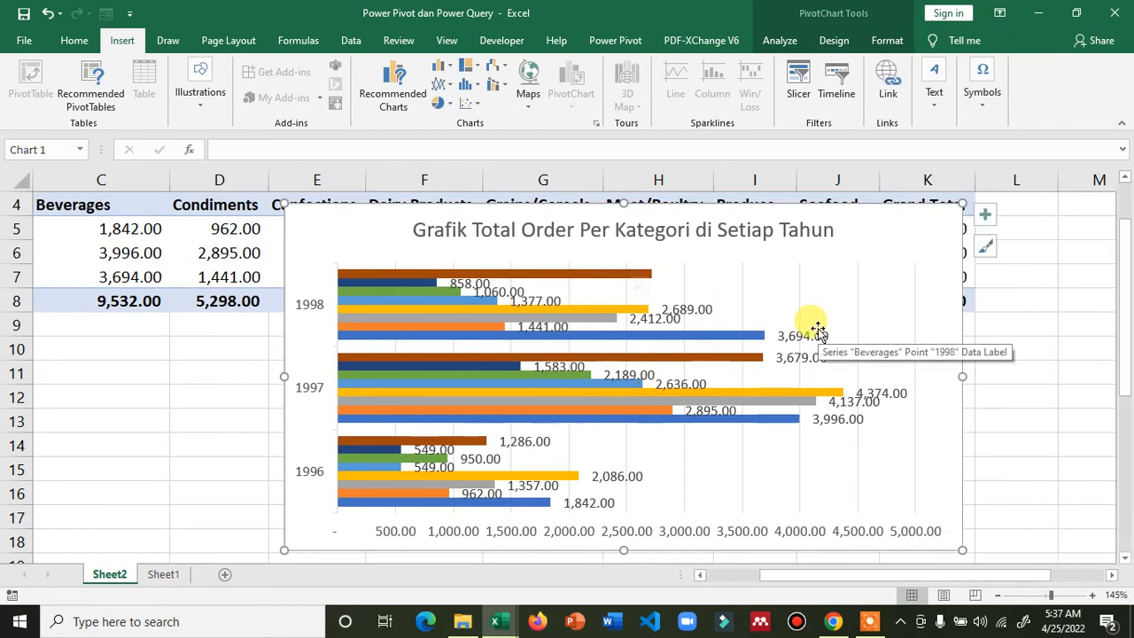
# Examine the Seafood series' options and the data labels of the Seafood, Dairy Products and Produce series
pyautogui.click(535, 441)
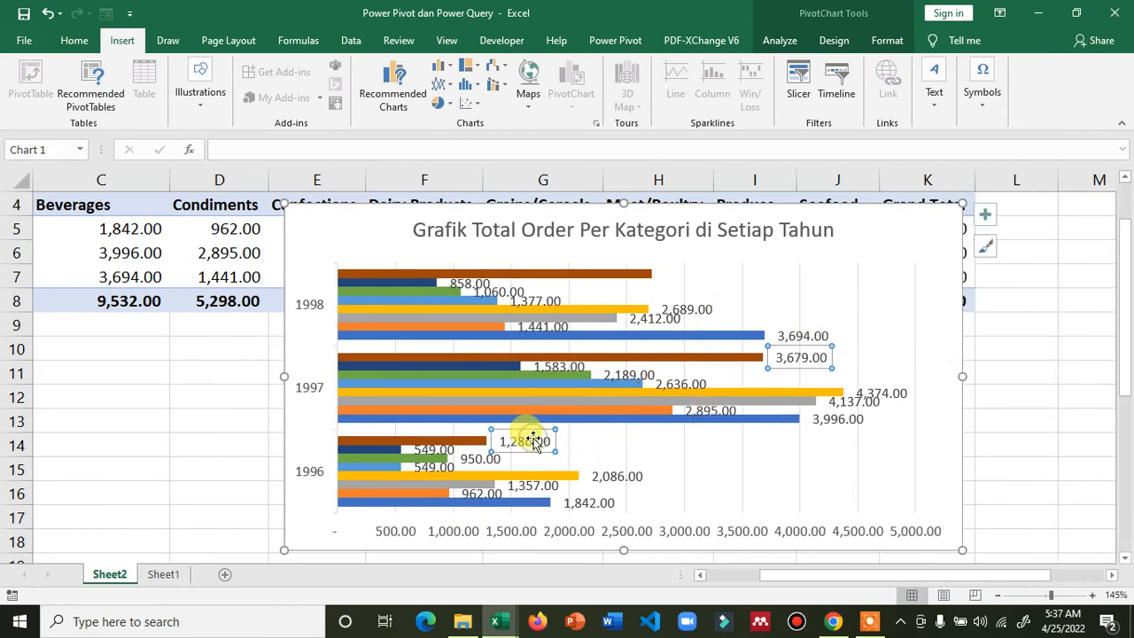
pyautogui.click(548, 275)
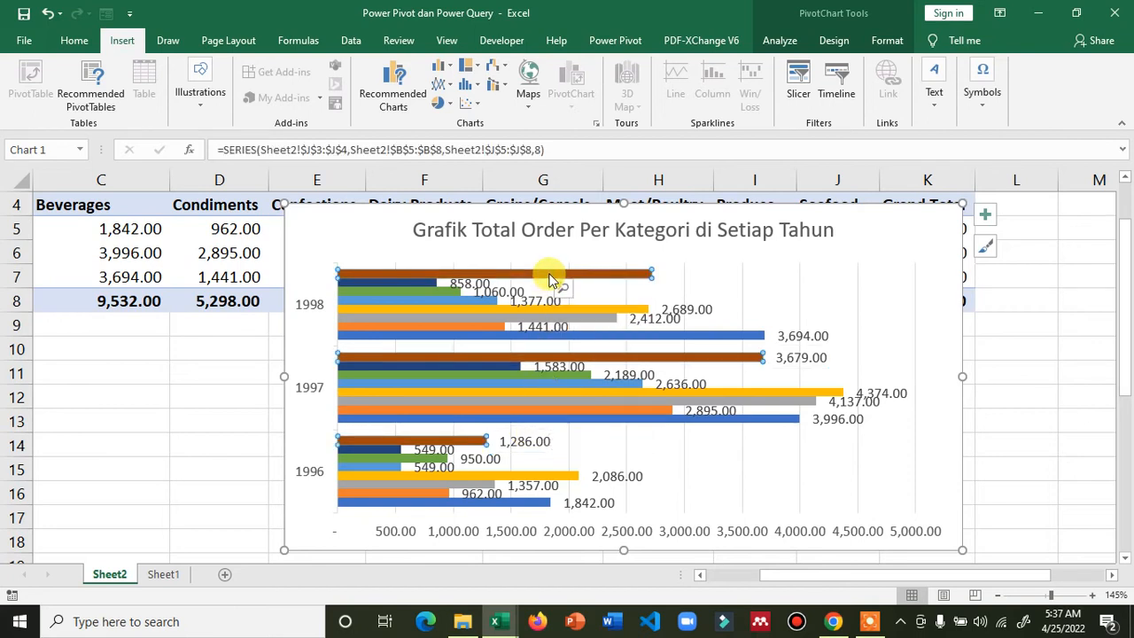
pyautogui.rightClick(550, 279)
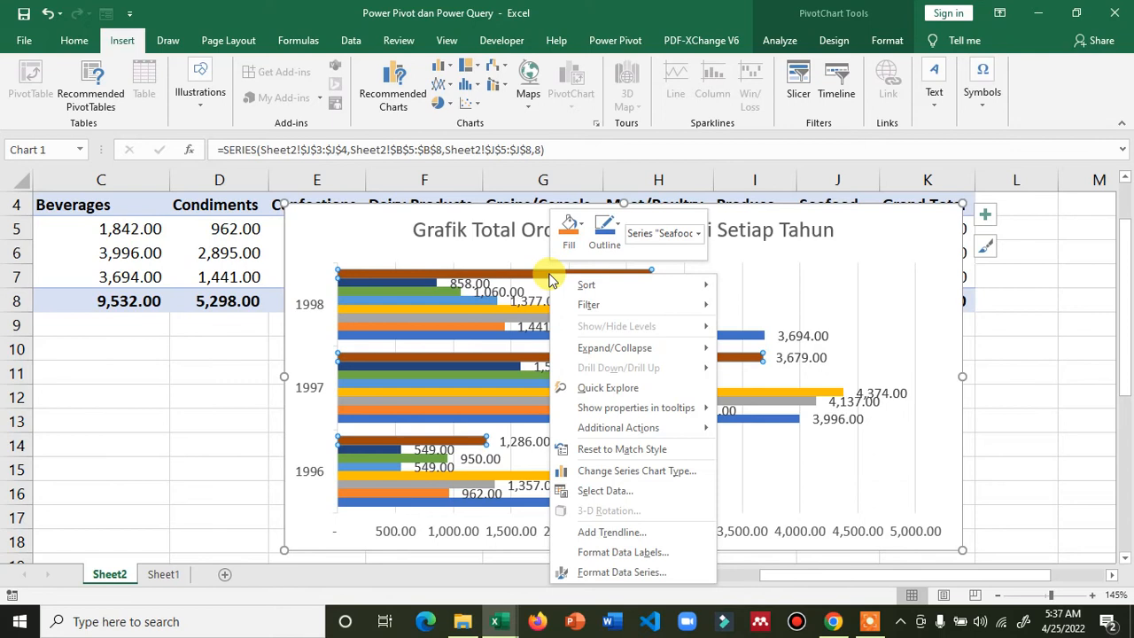
pyautogui.click(854, 310)
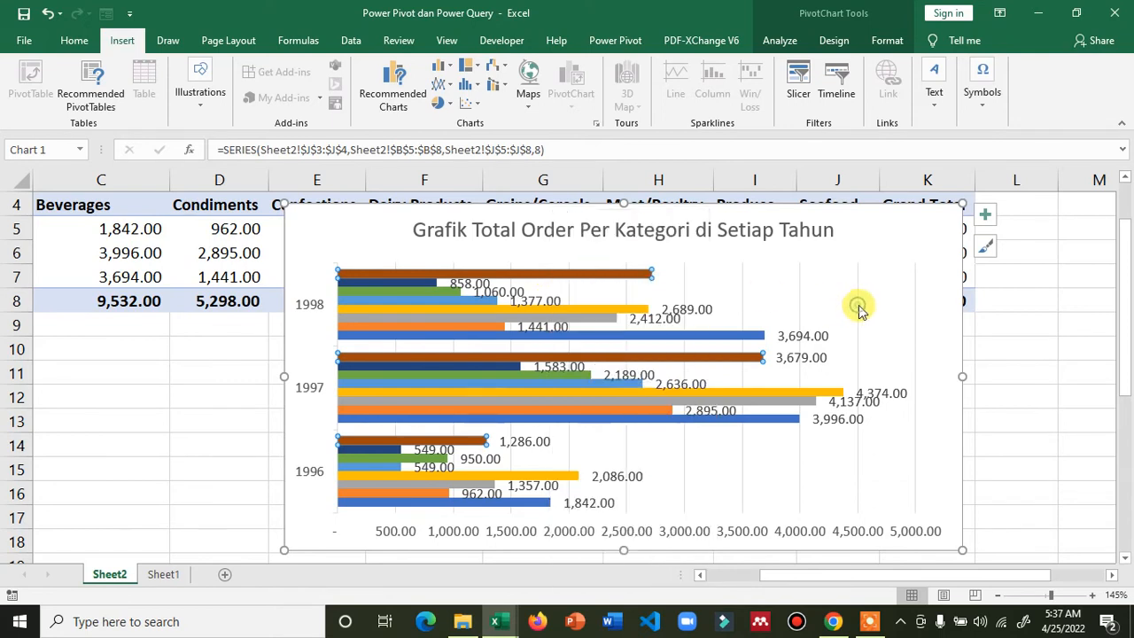
pyautogui.click(688, 310)
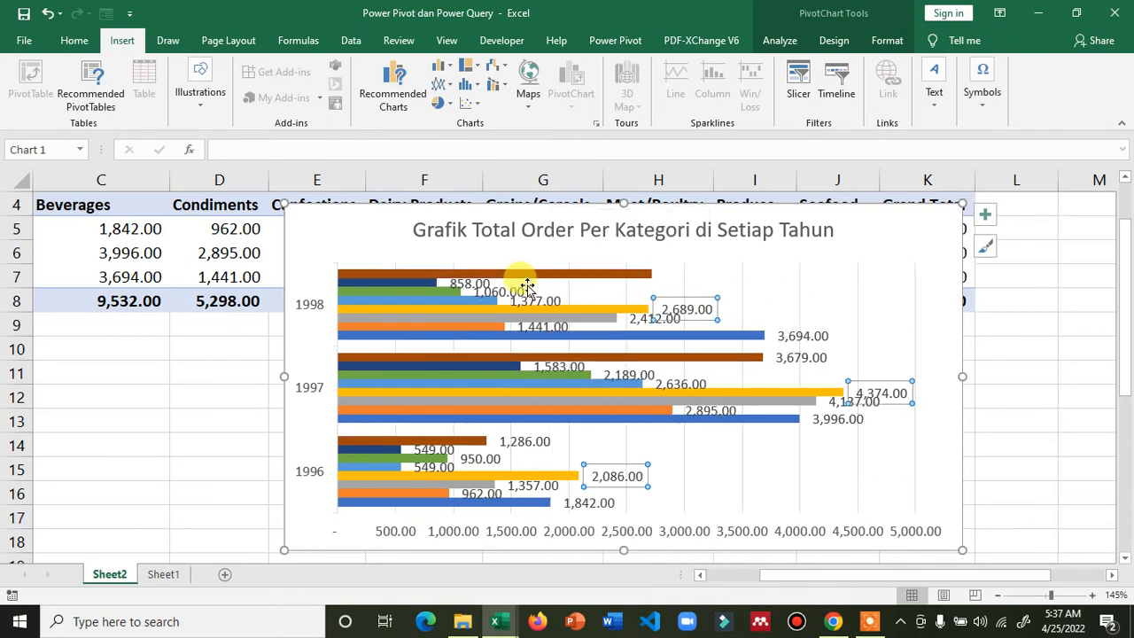
pyautogui.click(481, 283)
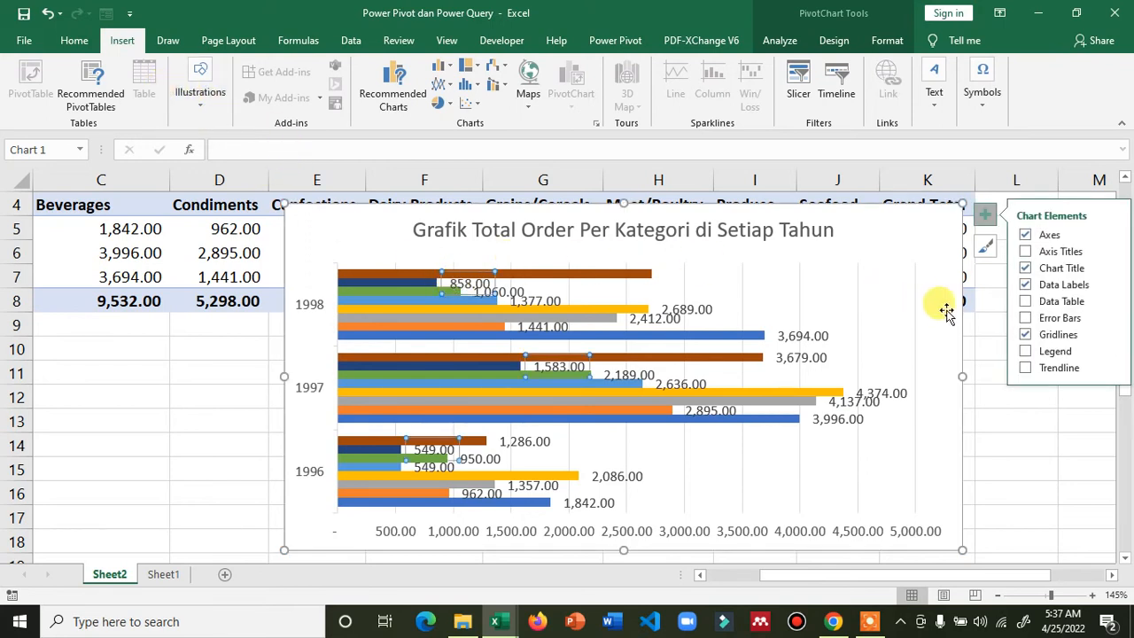
pyautogui.click(994, 436)
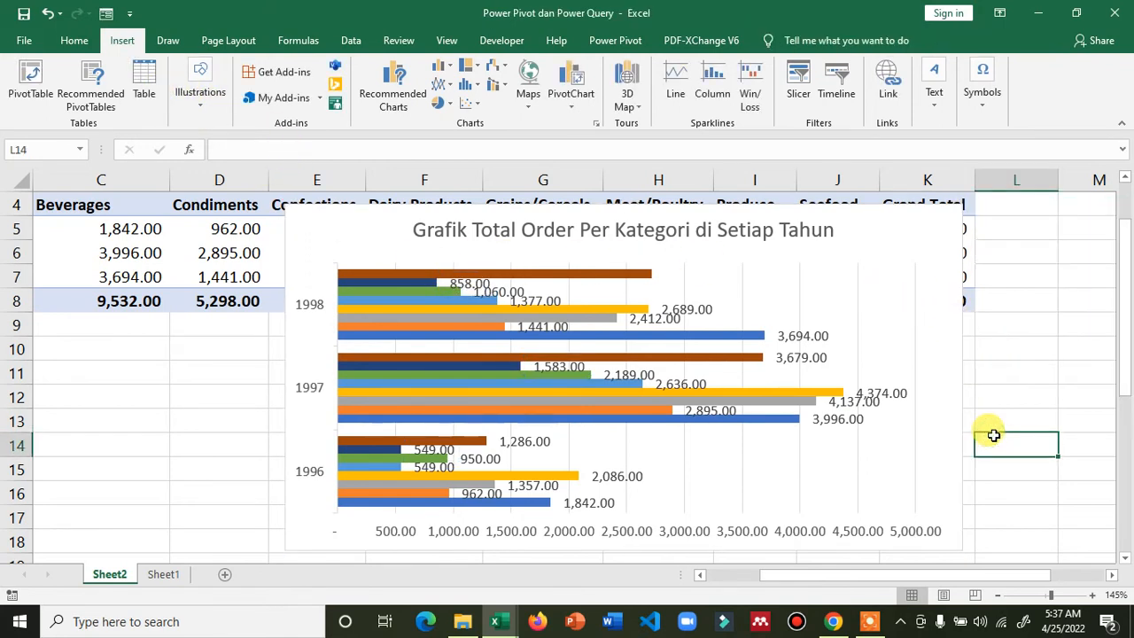
# Delete the chart's horizontal value axis, and make the chart smaller and place it lower beneath the PivotTable's data
pyautogui.click(447, 536)
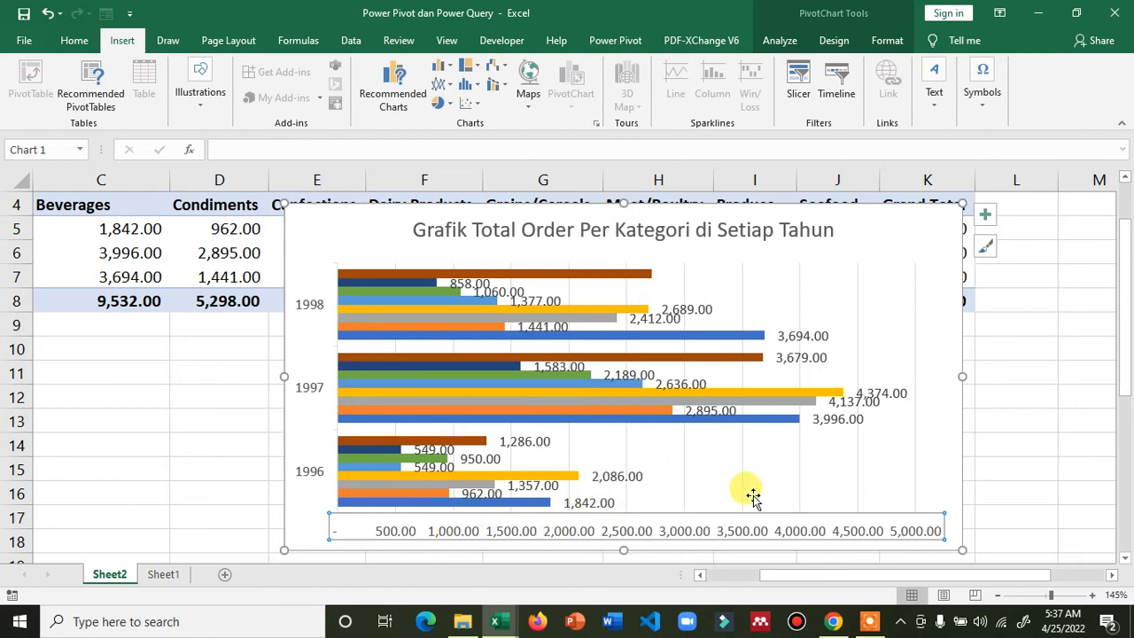
pyautogui.press('Delete')
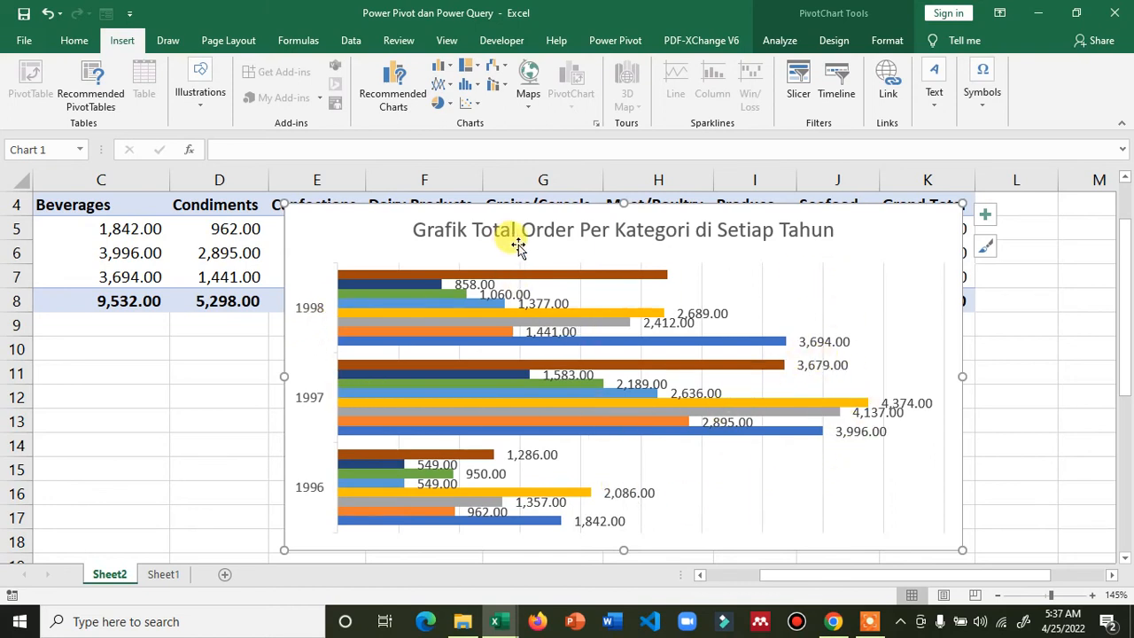
pyautogui.moveTo(964, 199); pyautogui.dragTo(890, 243)
pyautogui.moveTo(805, 253); pyautogui.dragTo(780, 319)
pyautogui.moveTo(822, 578); pyautogui.dragTo(747, 577)
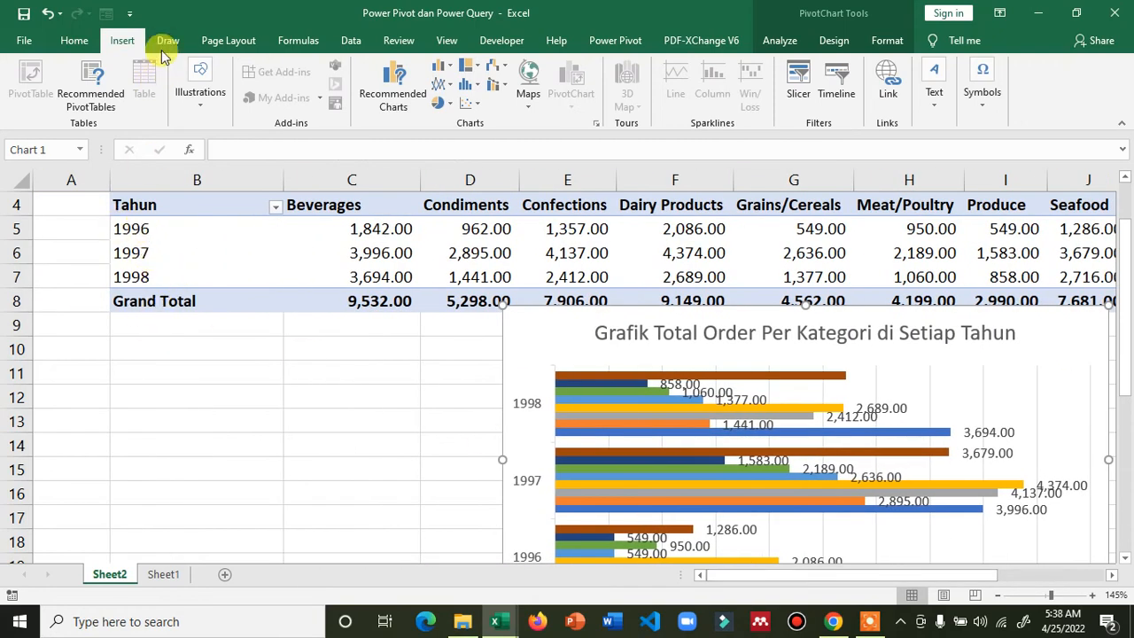
# Insert a slicer on the date table's Year field for the PivotChart
pyautogui.click(779, 40)
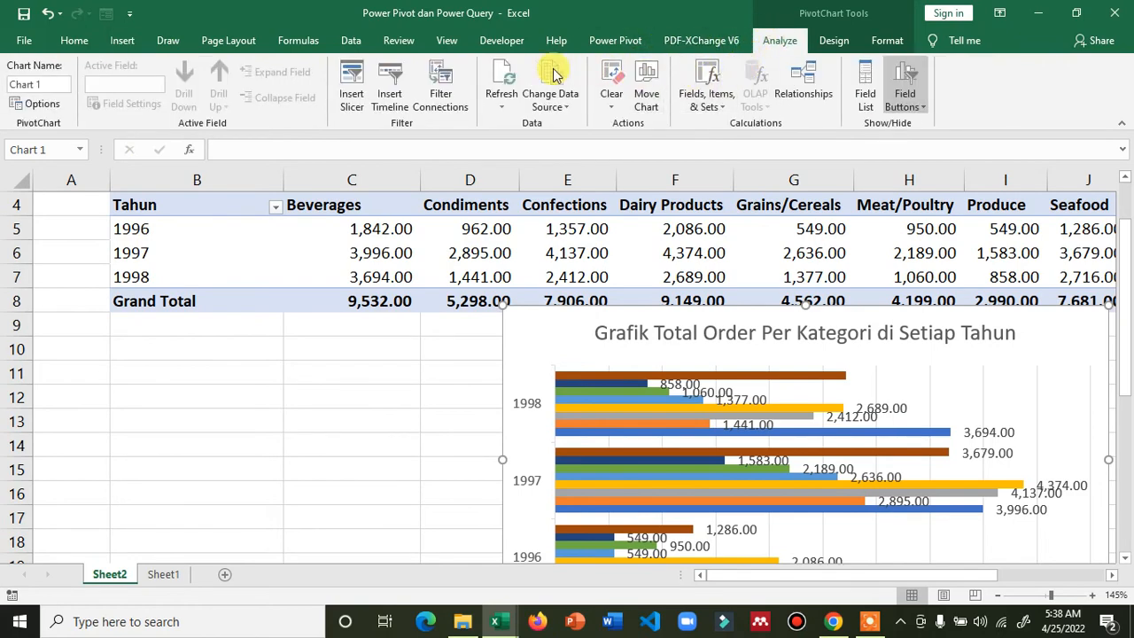
pyautogui.click(353, 99)
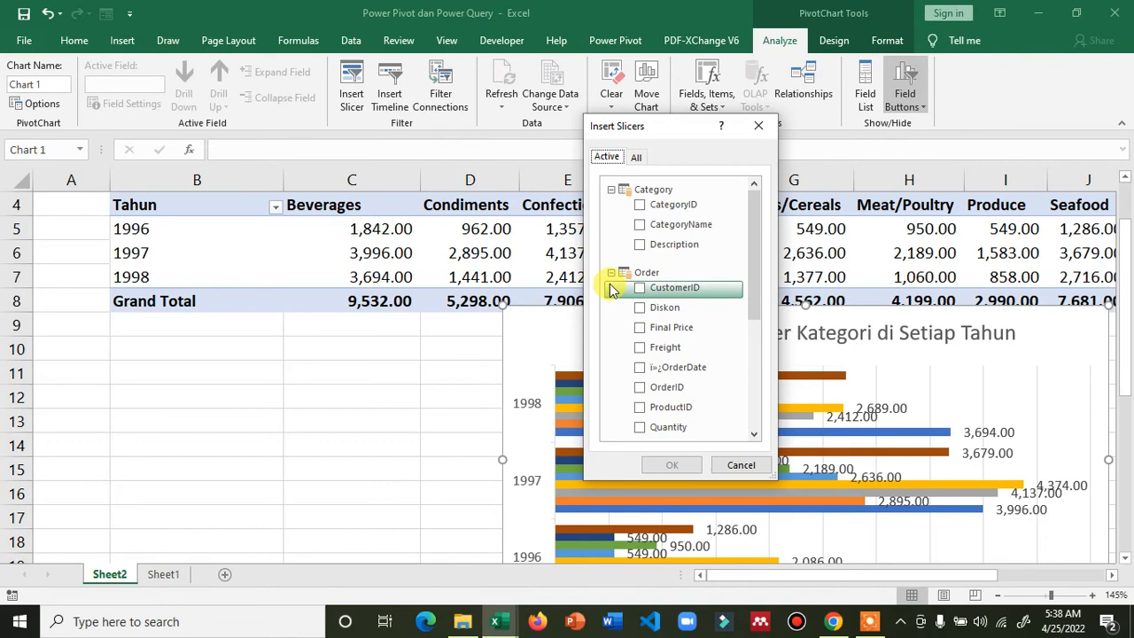
pyautogui.scroll(-1, 656, 328)
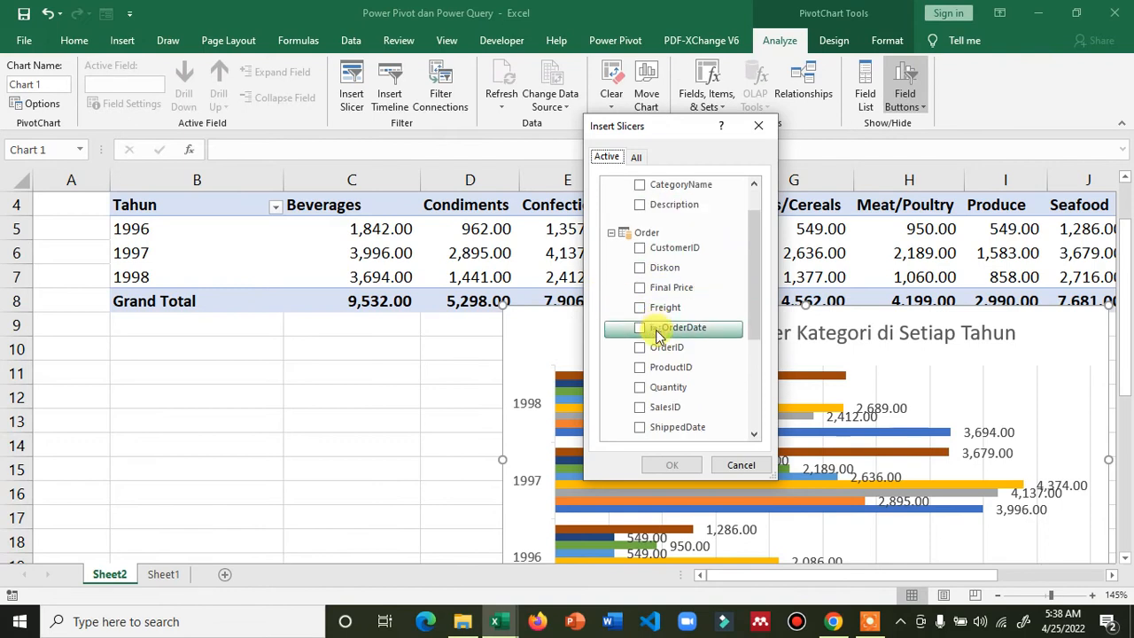
pyautogui.scroll(-4, 657, 330)
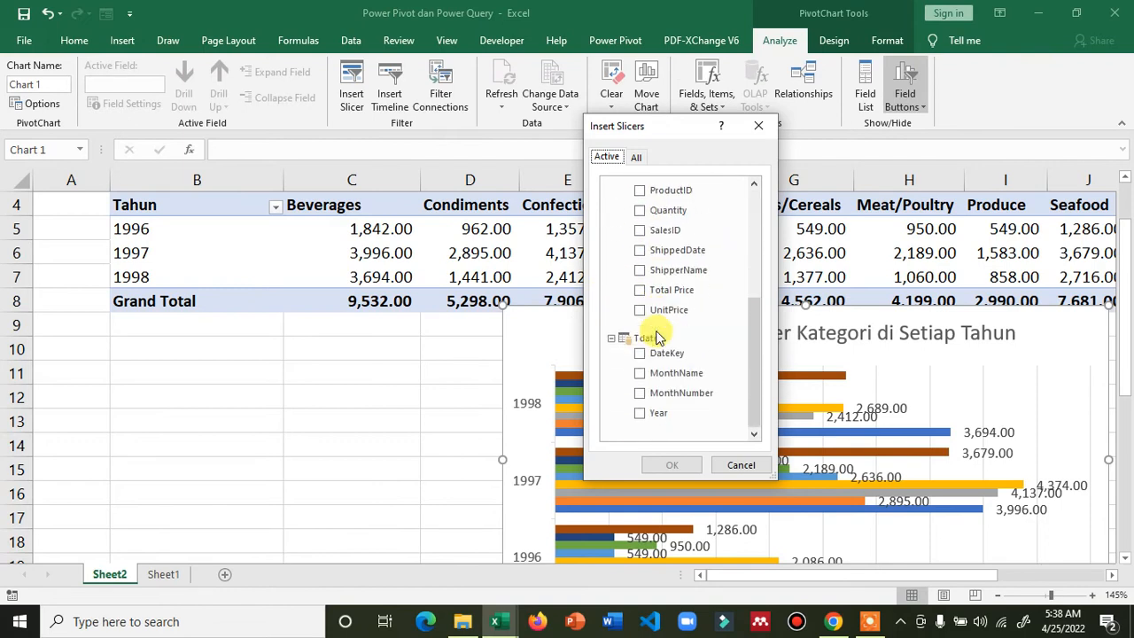
pyautogui.click(641, 415)
pyautogui.click(657, 464)
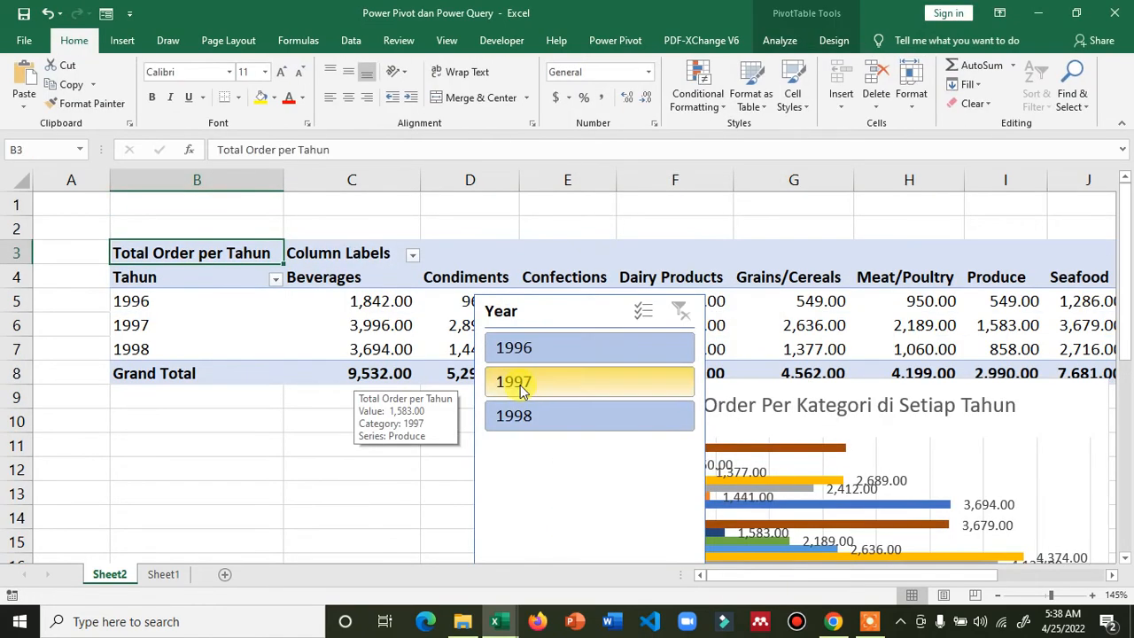
# Place the Year slicer below the PivotTable in column B and shorten it to fit its three year buttons
pyautogui.moveTo(510, 314); pyautogui.dragTo(171, 412)
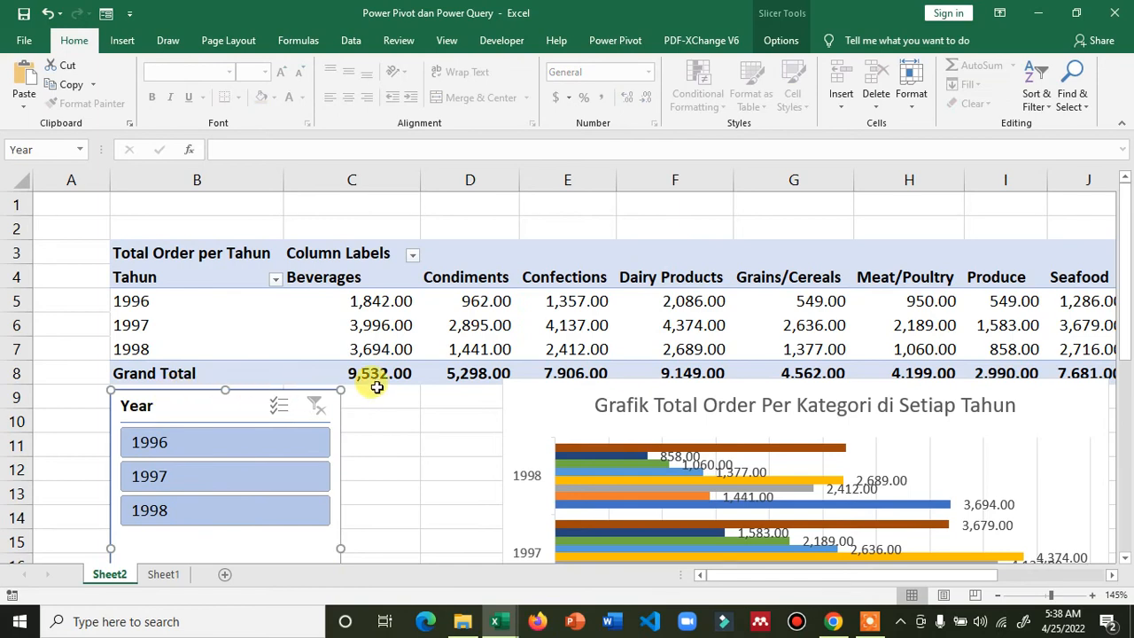
pyautogui.click(359, 451)
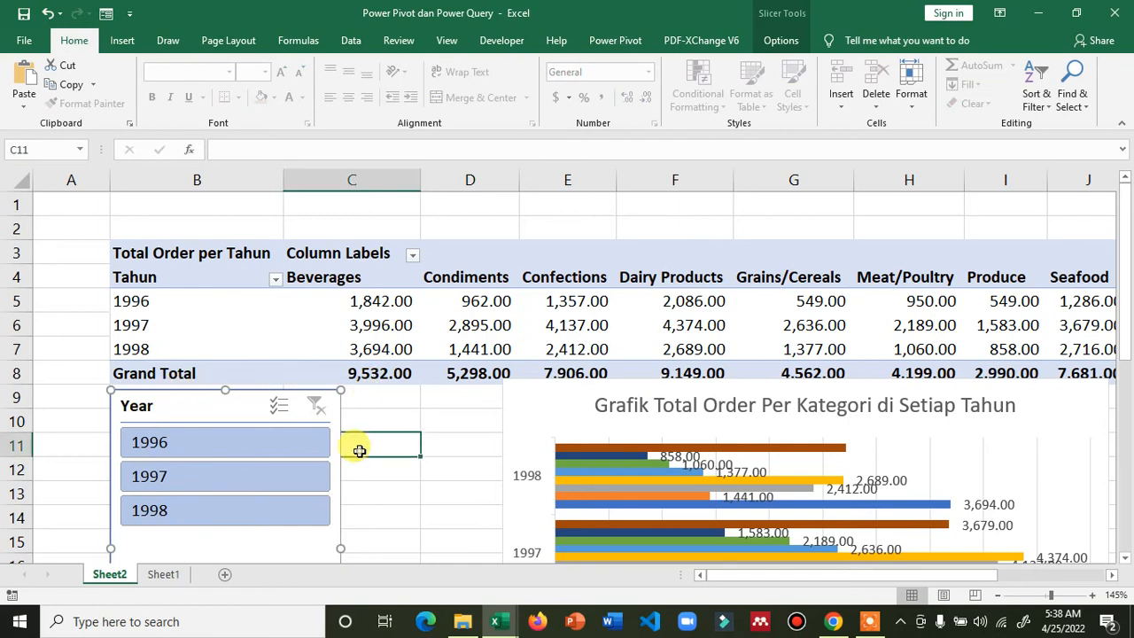
pyautogui.scroll(-2, 359, 451)
pyautogui.scroll(-1, 216, 540)
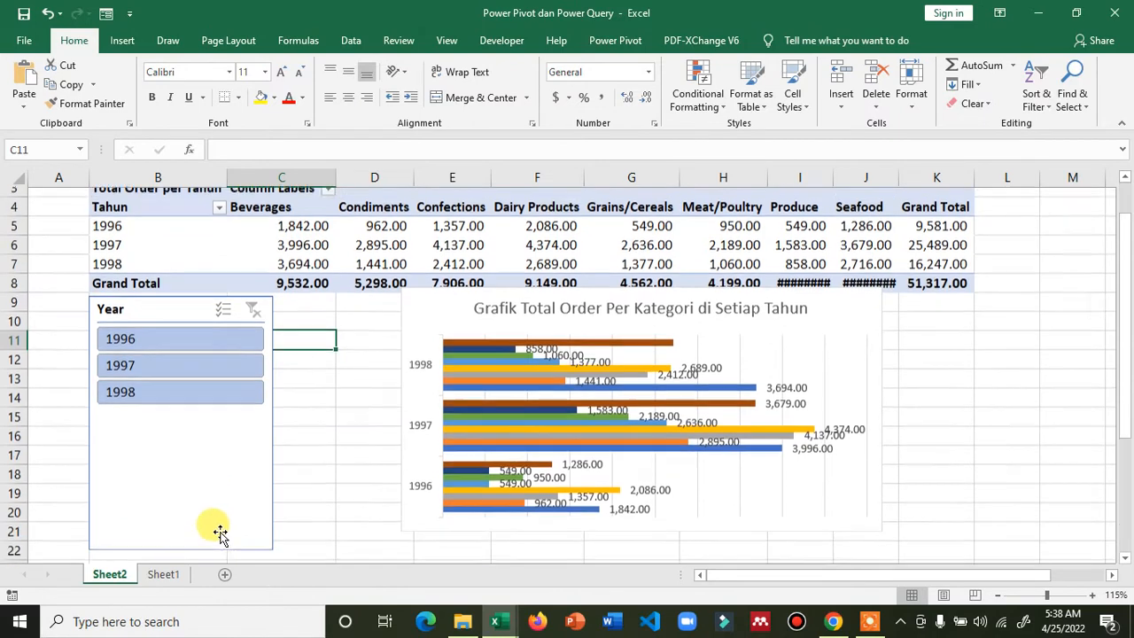
pyautogui.click(222, 523)
pyautogui.moveTo(177, 537); pyautogui.dragTo(177, 406)
pyautogui.click(334, 353)
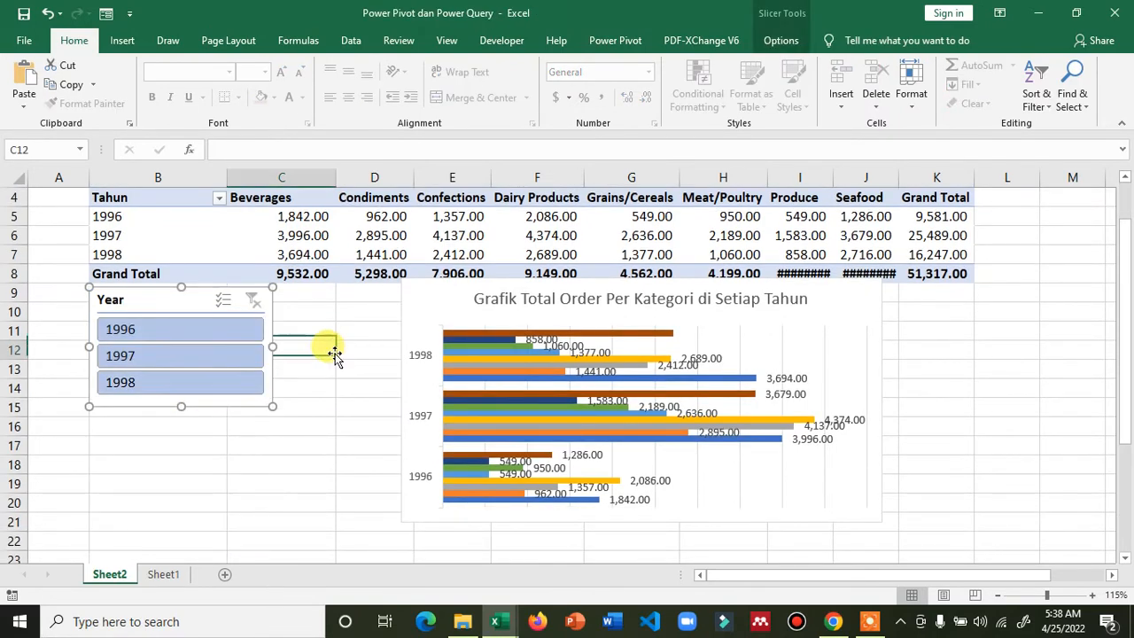
# Test the Year slicer by filtering to 1996, 1997 and 1998 in turn, and clear the filter
pyautogui.click(198, 333)
pyautogui.scroll(1, 198, 330)
pyautogui.moveTo(171, 355); pyautogui.dragTo(215, 355)
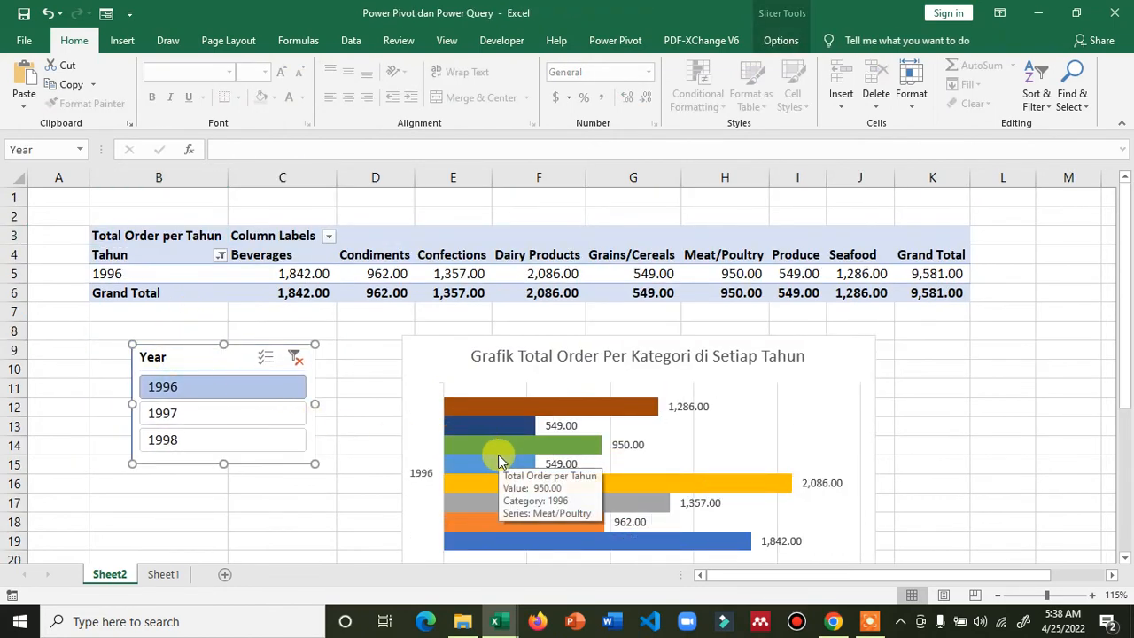
pyautogui.click(232, 413)
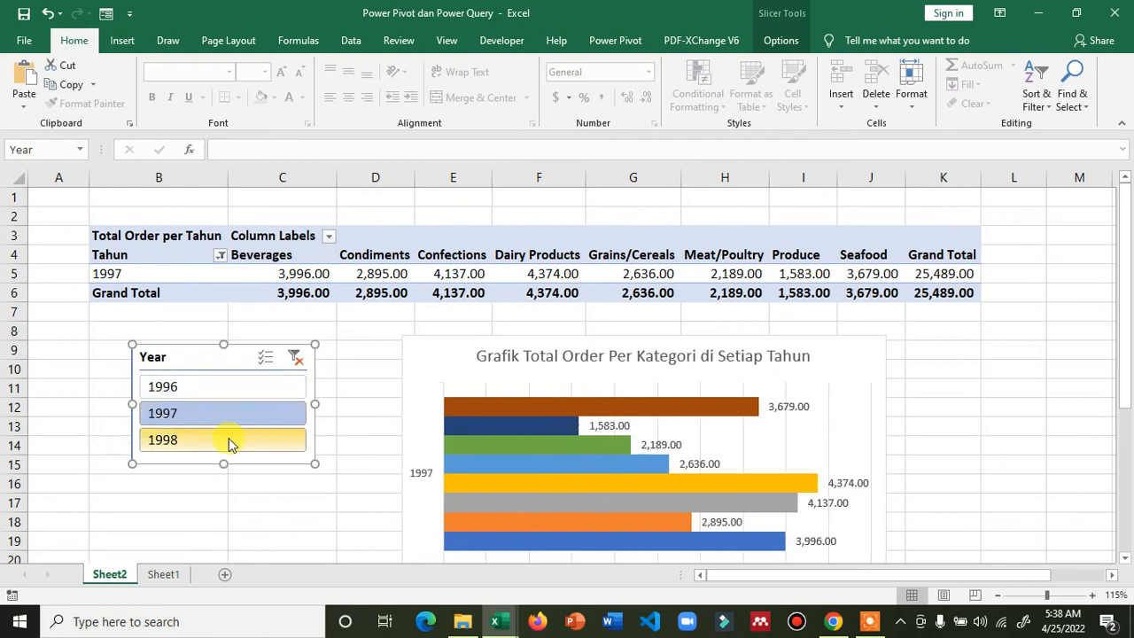
pyautogui.click(227, 443)
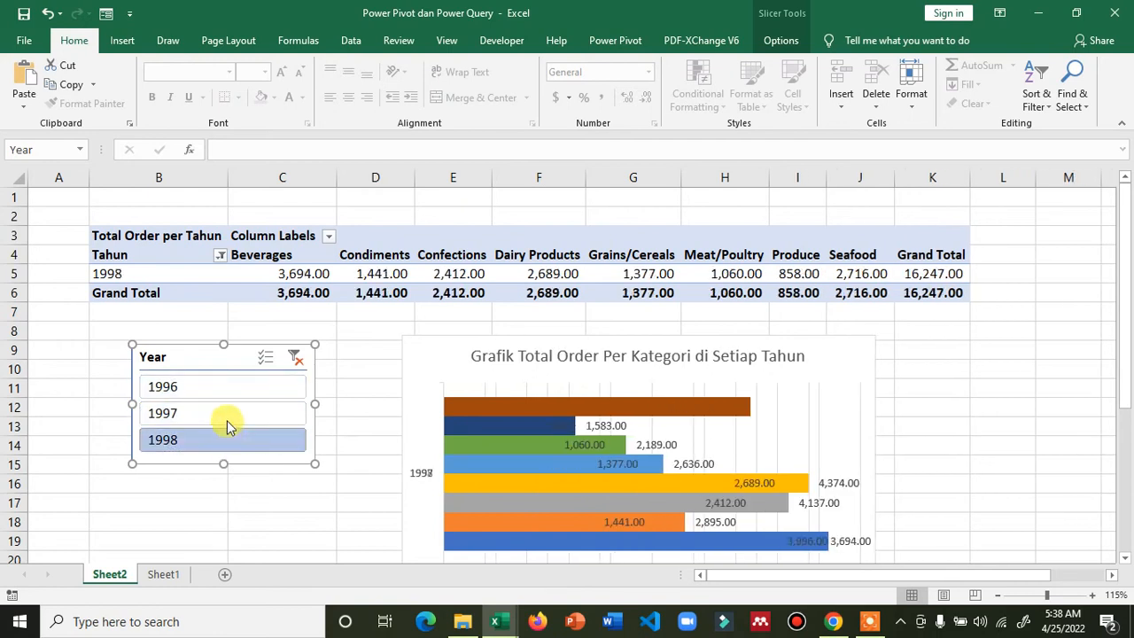
pyautogui.click(295, 359)
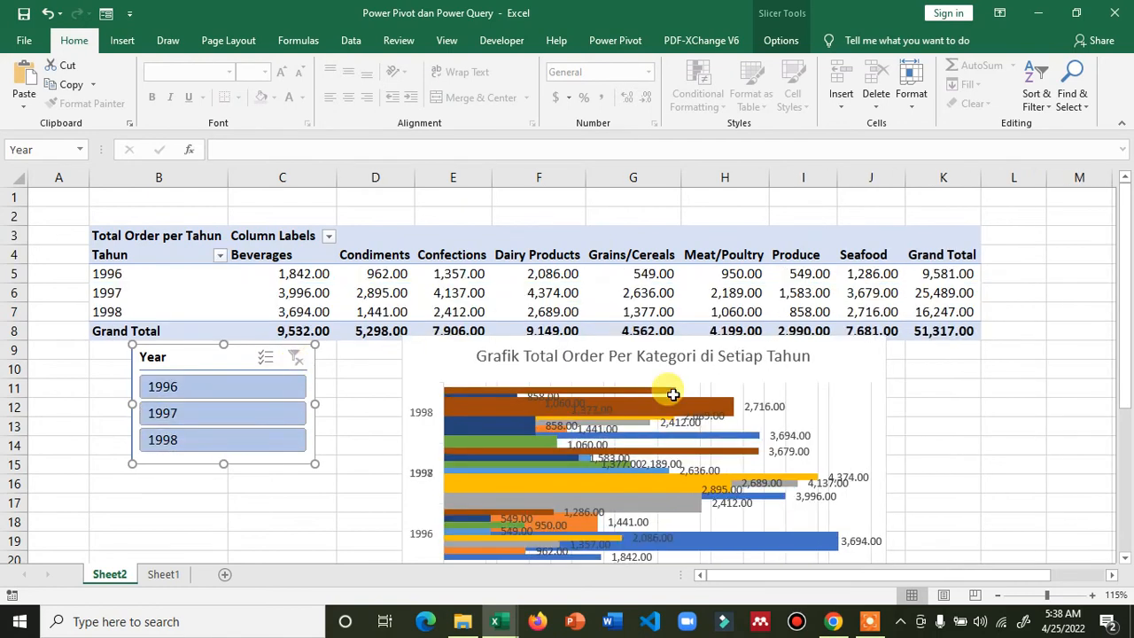
pyautogui.click(969, 422)
# Arrange the Year slicer in column B and the chart beside it, leaving the PivotTable's Grand Total row uncovered
pyautogui.scroll(-1, 852, 455)
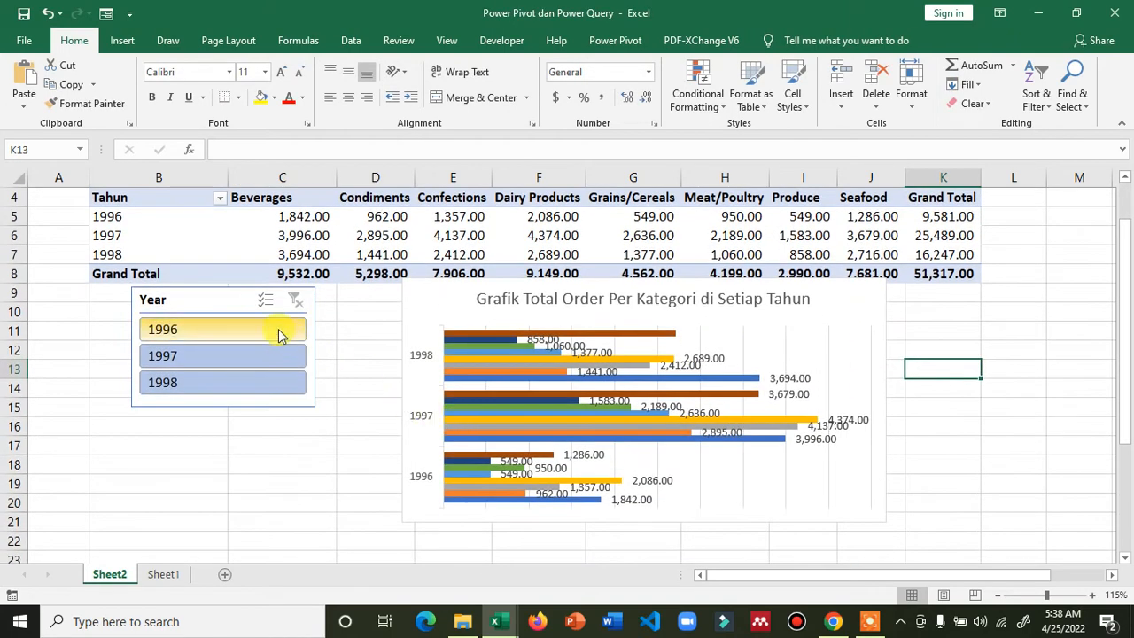
pyautogui.moveTo(214, 296); pyautogui.dragTo(173, 349)
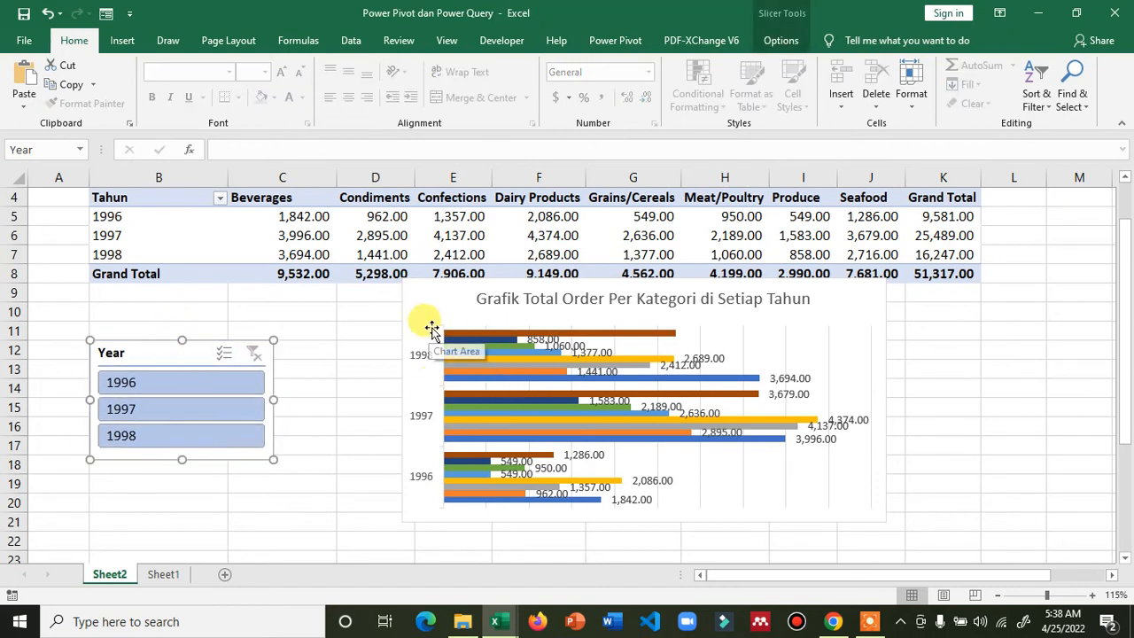
pyautogui.click(466, 298)
pyautogui.moveTo(418, 314); pyautogui.dragTo(353, 333)
pyautogui.click(185, 354)
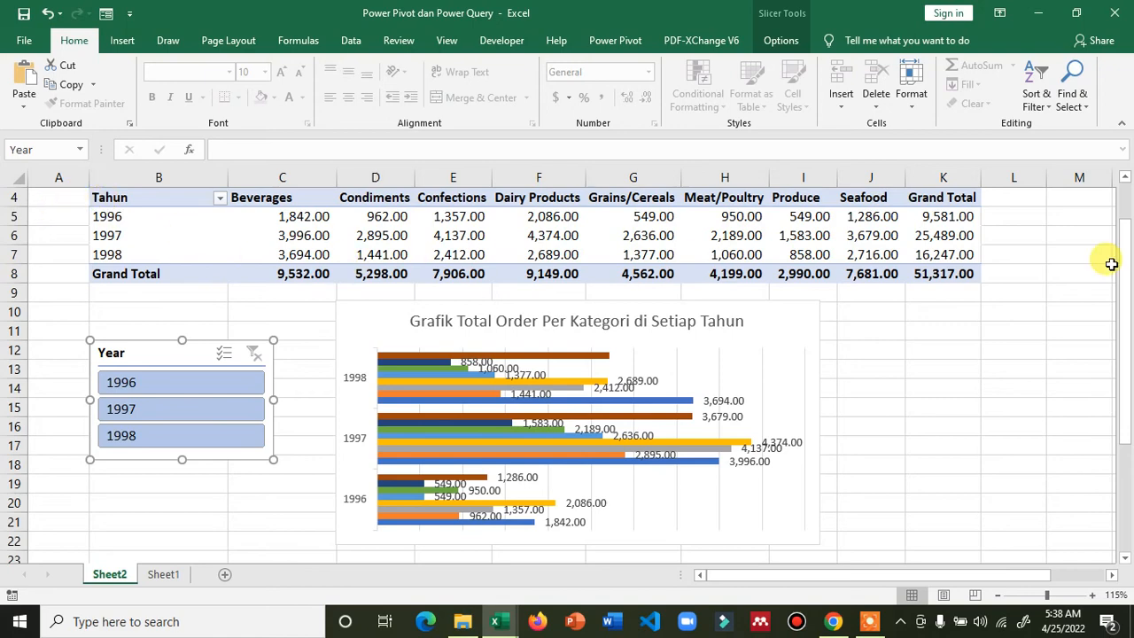
pyautogui.moveTo(1124, 257); pyautogui.dragTo(1130, 238)
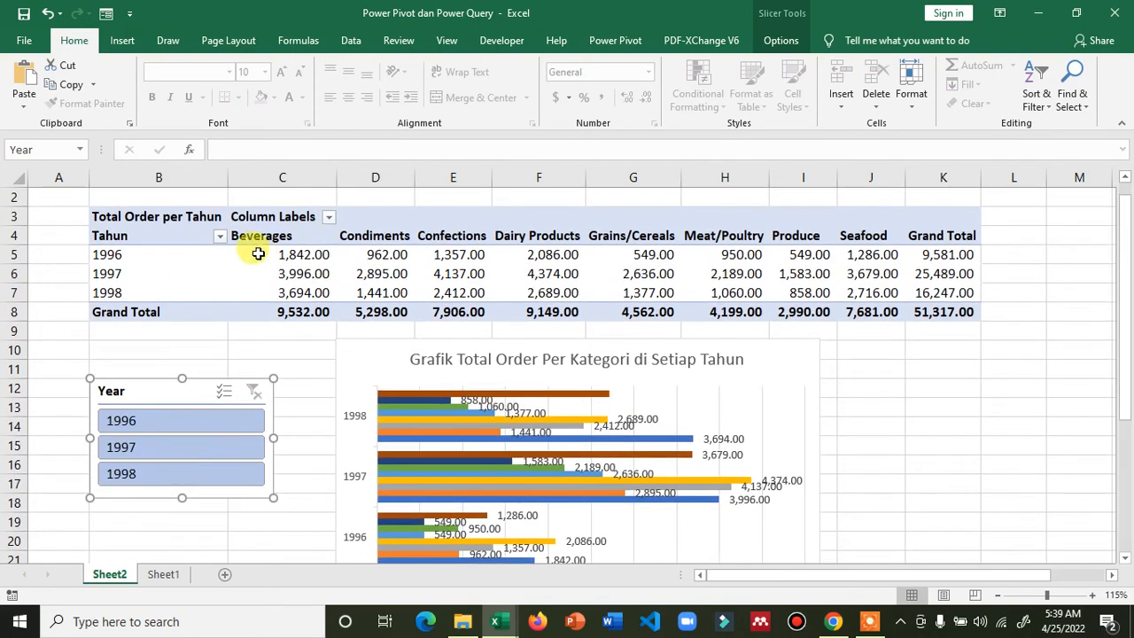
# Fill the range A2:L23 behind the PivotTable, Year slicer and chart with dark green
pyautogui.moveTo(77, 191); pyautogui.dragTo(1010, 518)
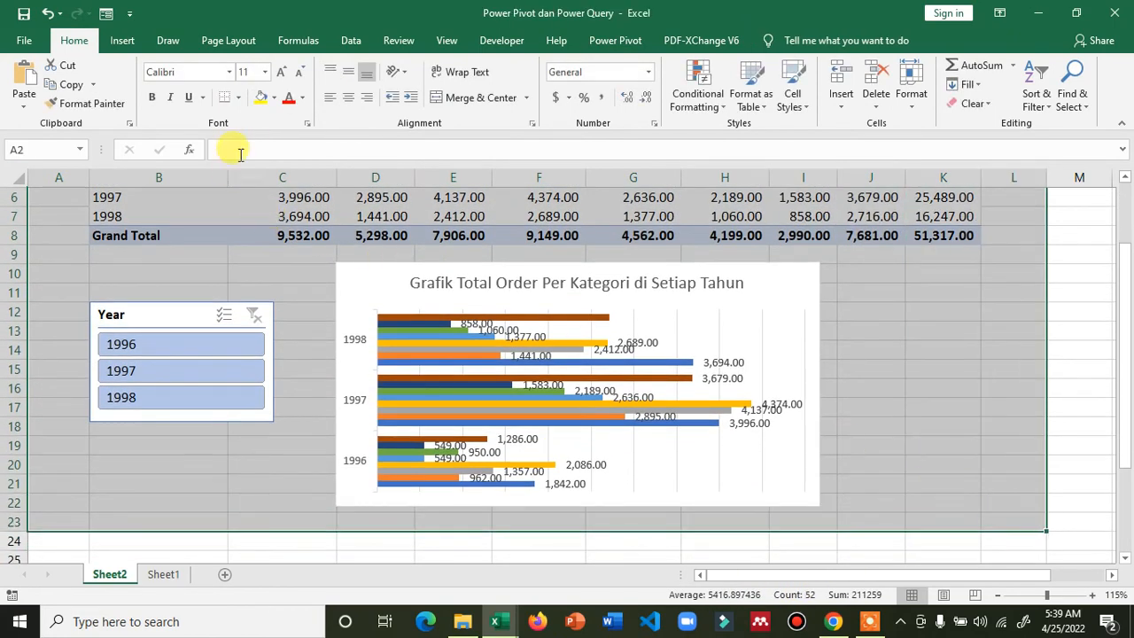
pyautogui.click(274, 96)
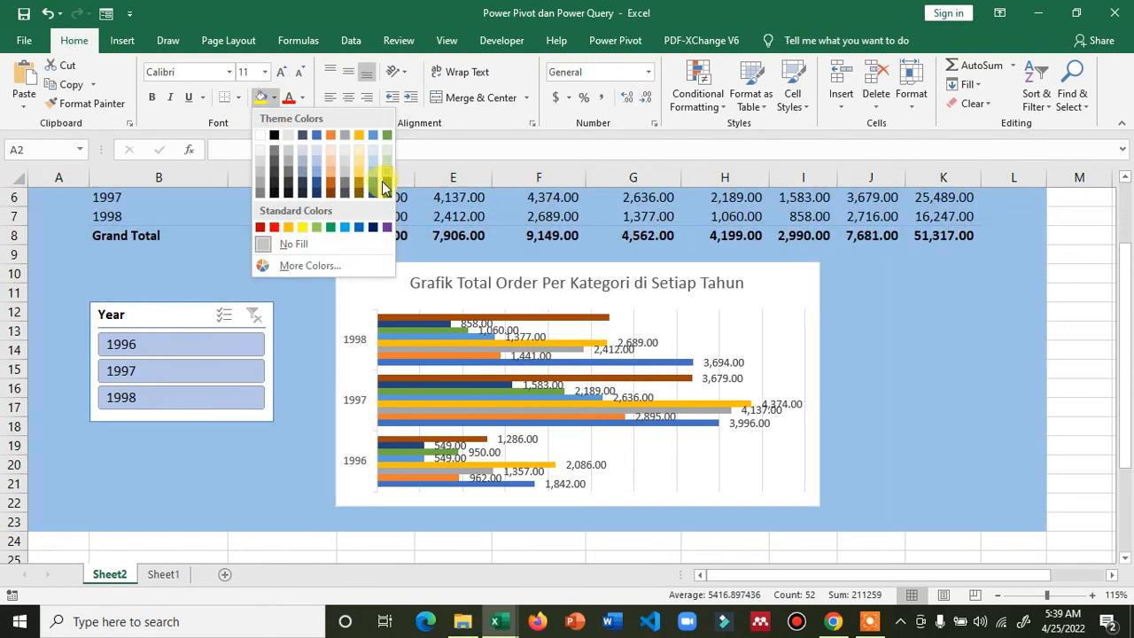
pyautogui.click(386, 188)
pyautogui.scroll(2, 357, 231)
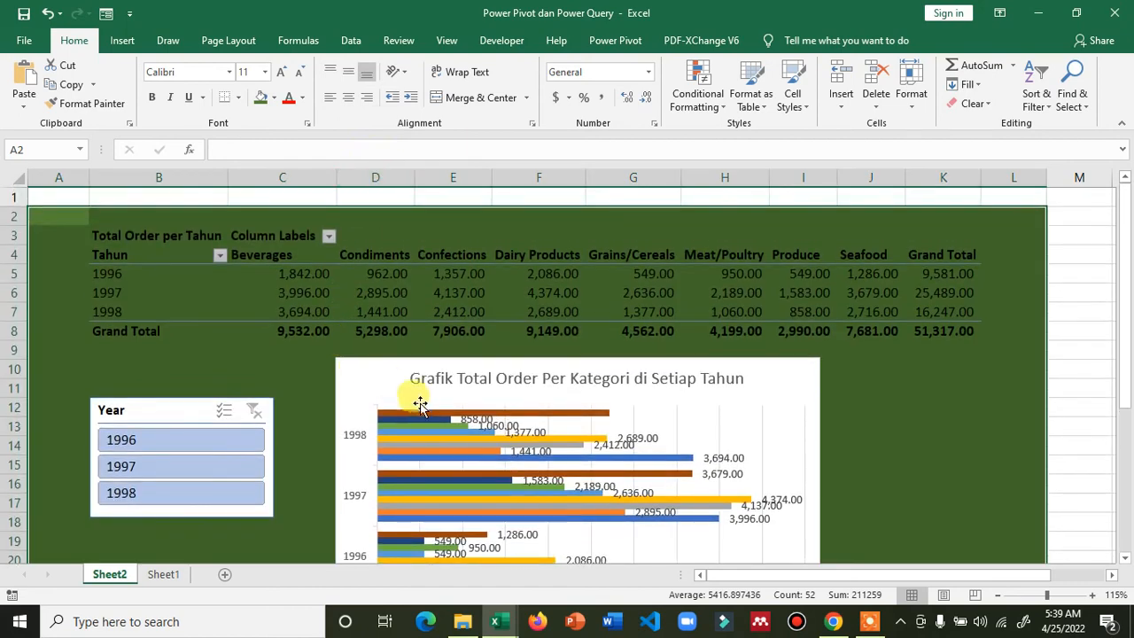
# Apply the dark chart style with glowing outlined bars to the PivotChart and deselect the chart
pyautogui.click(348, 375)
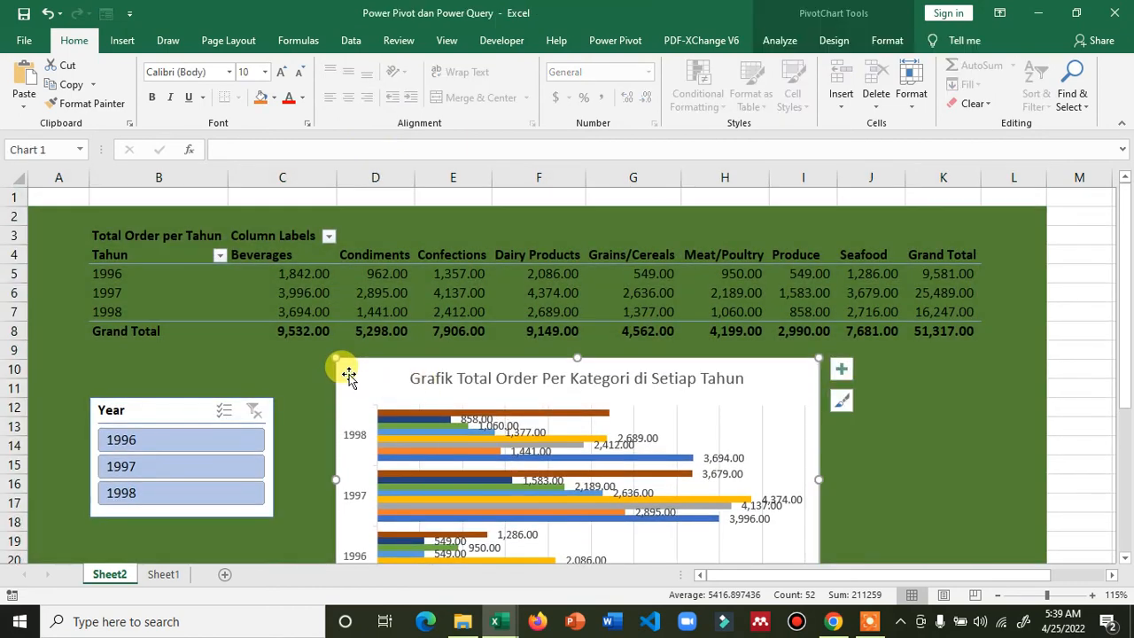
pyautogui.rightClick(349, 377)
pyautogui.click(346, 374)
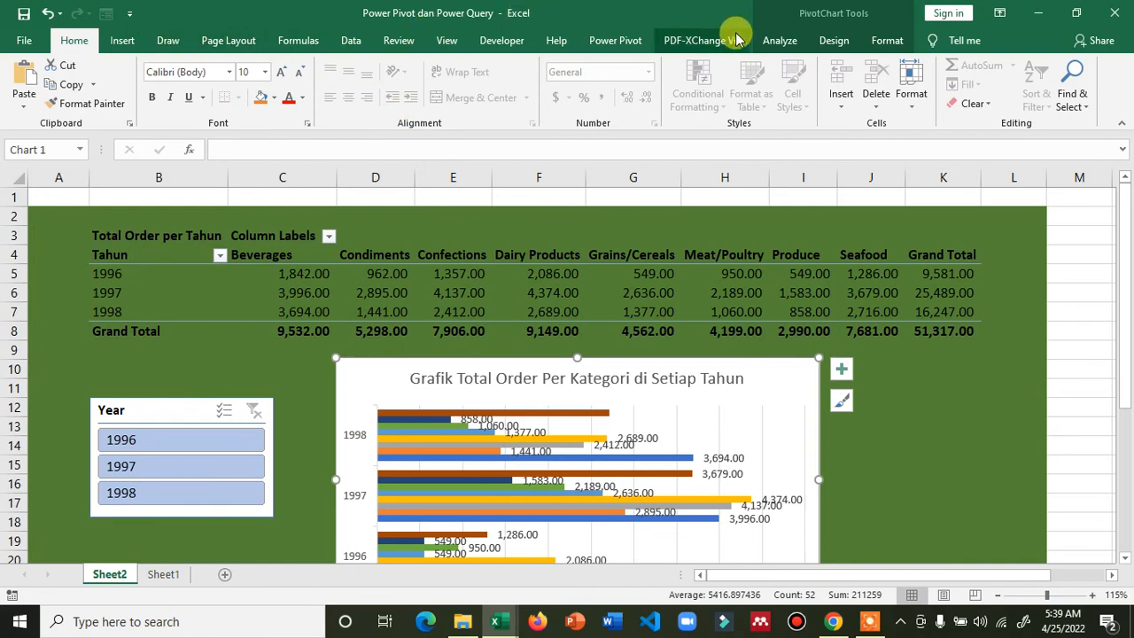
pyautogui.click(833, 42)
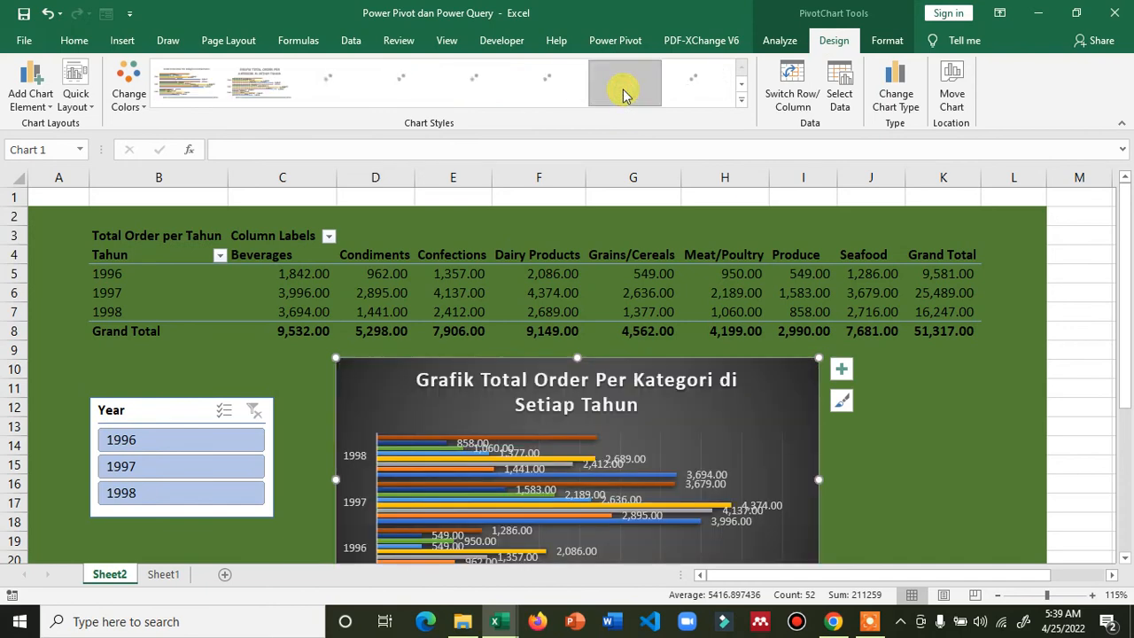
pyautogui.click(737, 100)
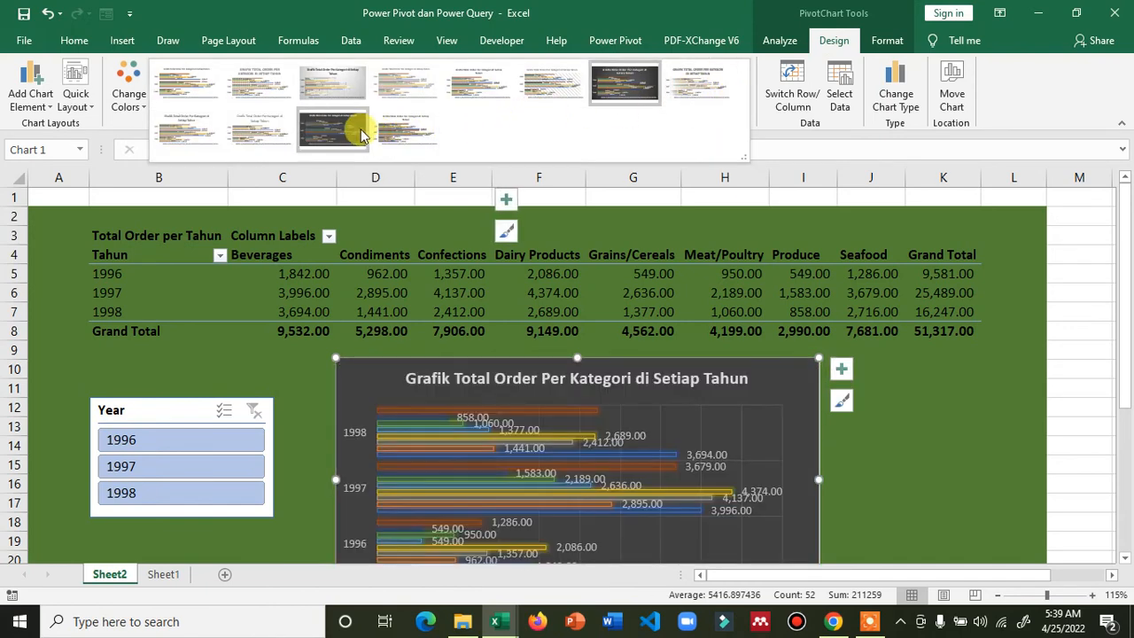
pyautogui.click(332, 128)
pyautogui.click(948, 464)
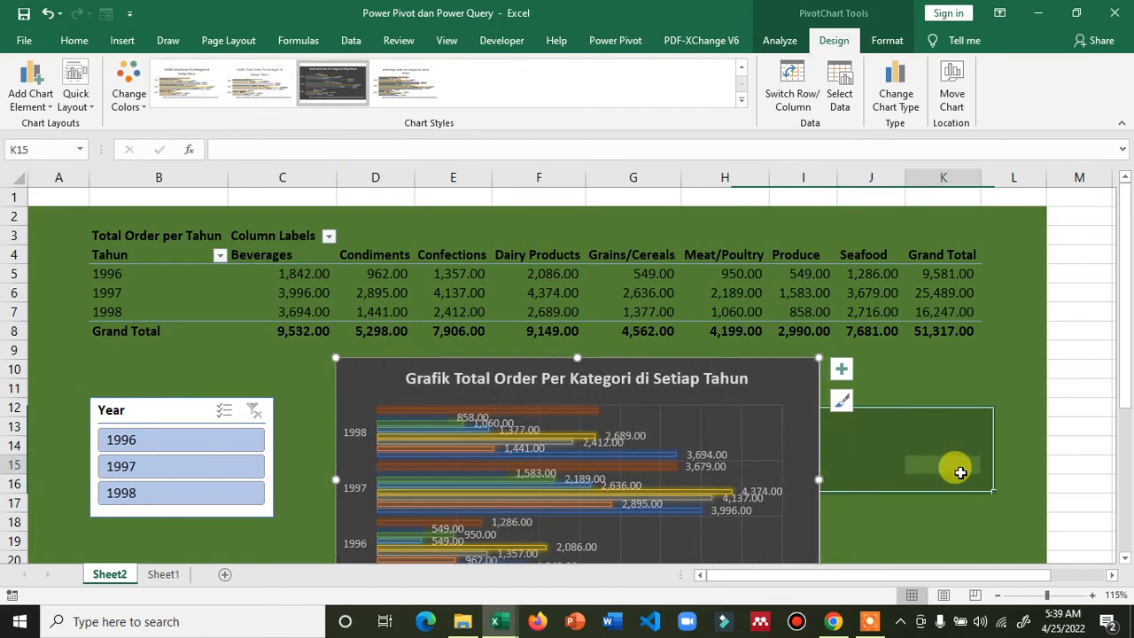
# Delete the horizontal value axis labels from the PivotChart
pyautogui.scroll(-1, 810, 467)
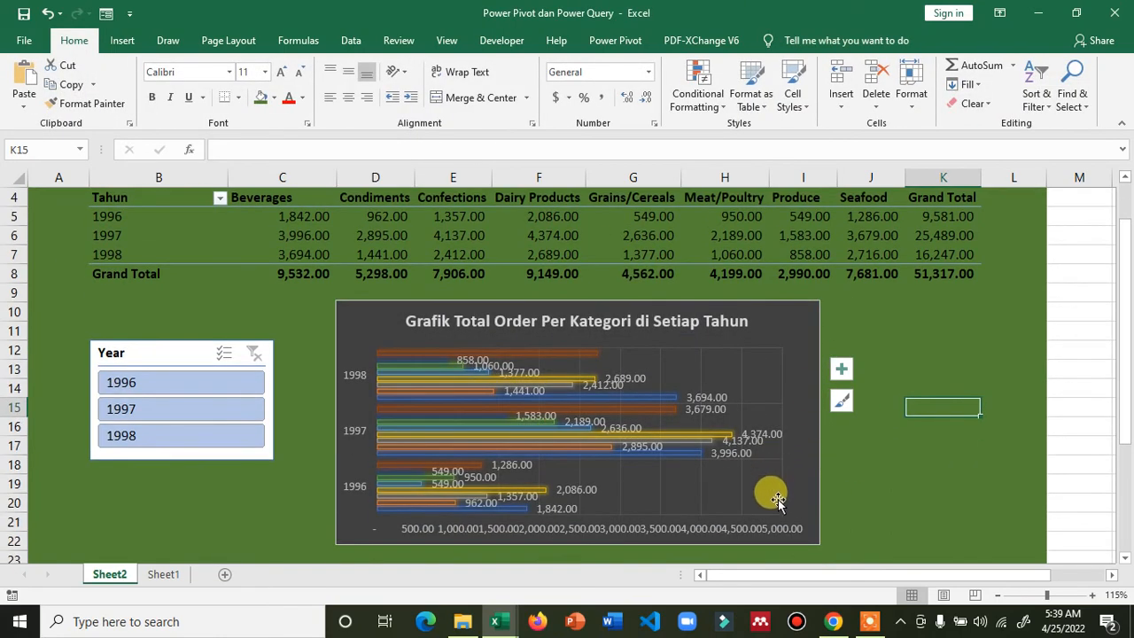
pyautogui.click(768, 530)
pyautogui.press('Delete')
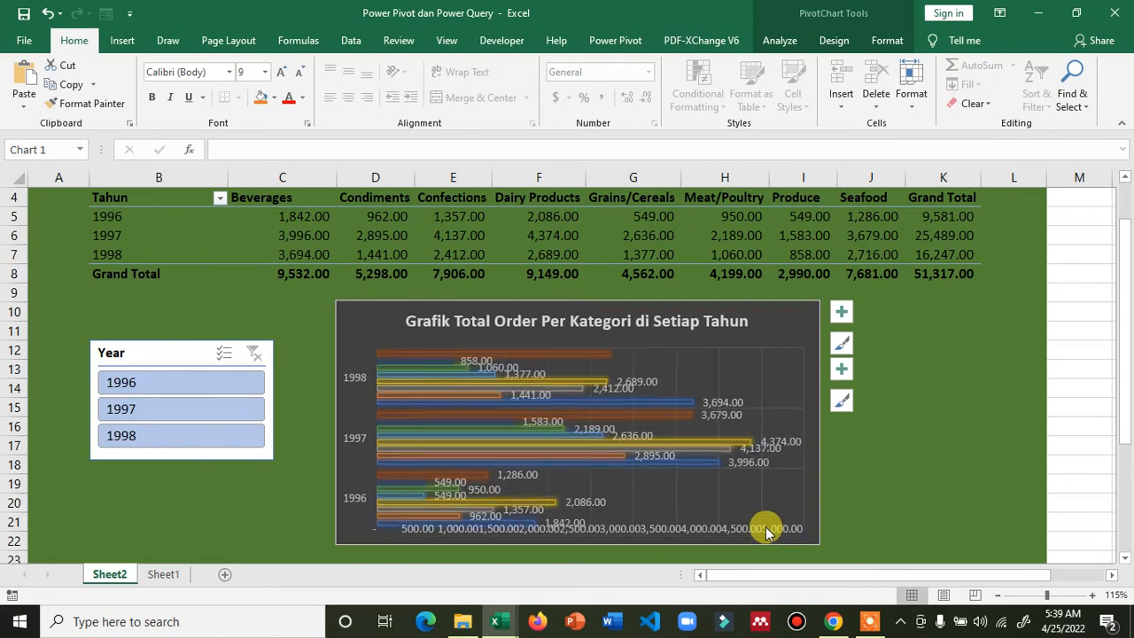
# Enlarge the PivotChart to span columns D to K and rows 9 to 23 within the green area
pyautogui.moveTo(812, 545); pyautogui.dragTo(973, 411)
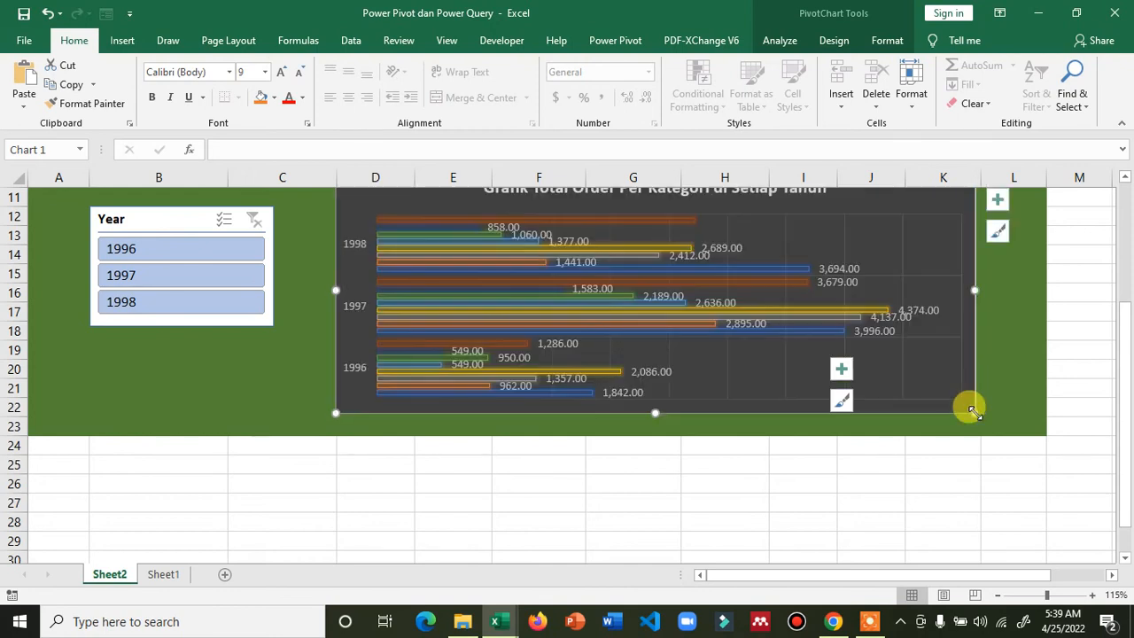
pyautogui.scroll(1, 990, 400)
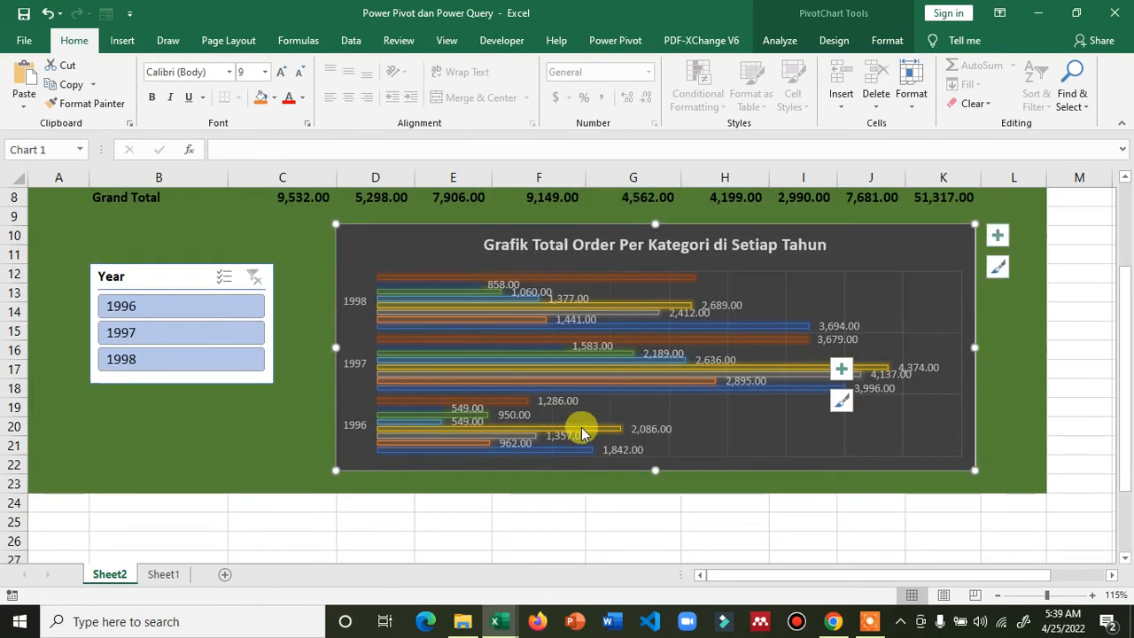
pyautogui.moveTo(654, 471); pyautogui.dragTo(655, 489)
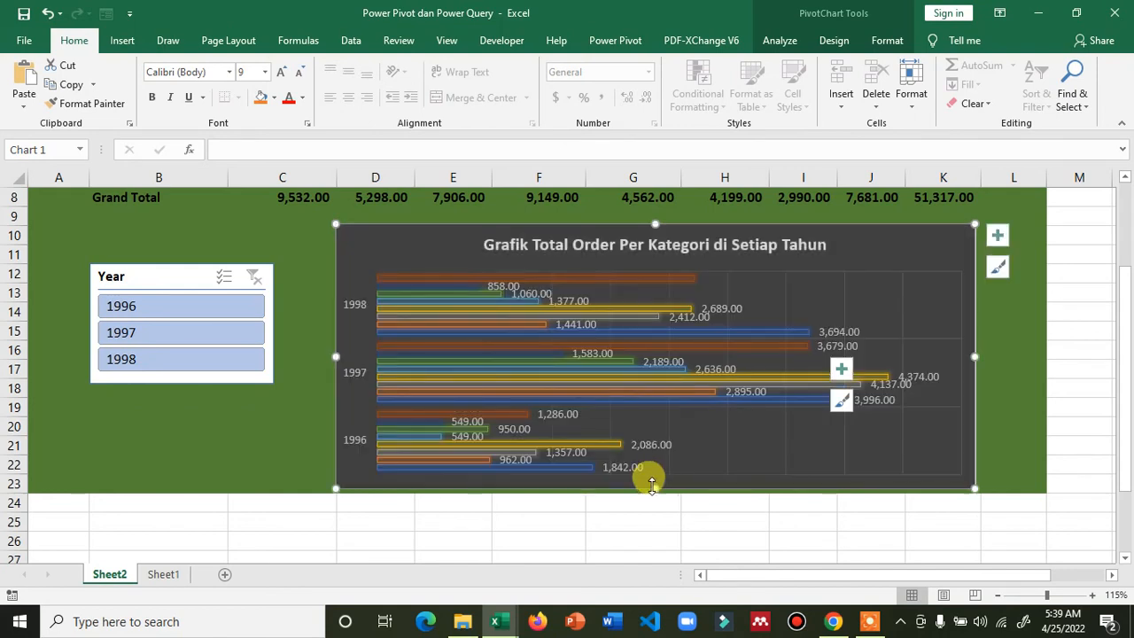
pyautogui.moveTo(653, 223); pyautogui.dragTo(655, 204)
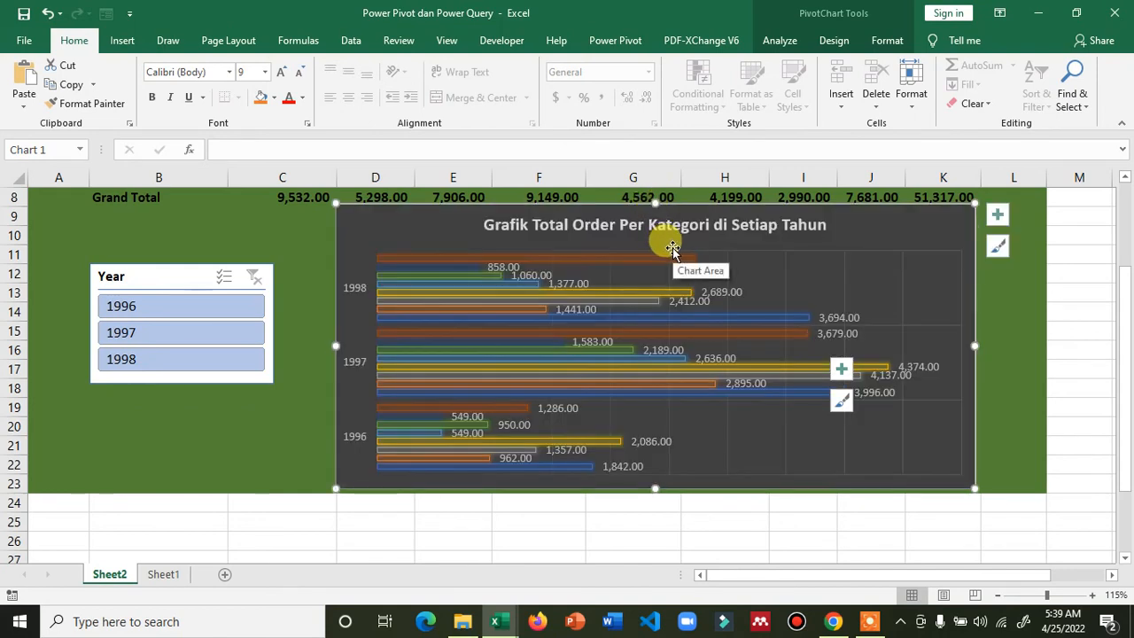
pyautogui.scroll(2, 286, 303)
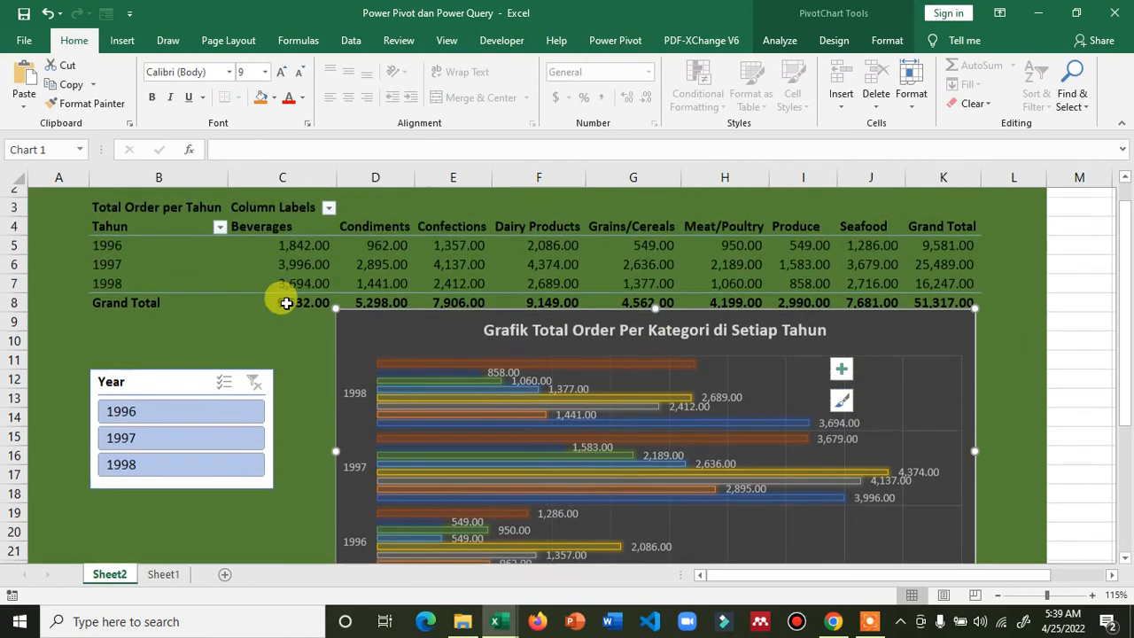
# Check the restyled chart by filtering the Year slicer to 1997, 1996, 1997 and 1998, and clear the filter
pyautogui.click(155, 393)
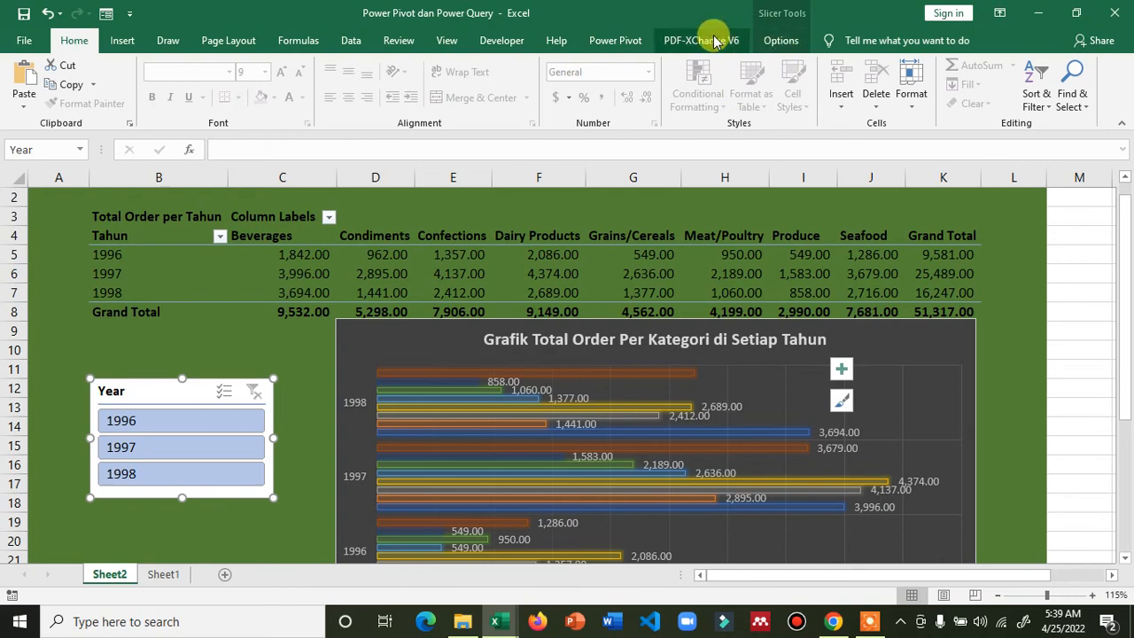
pyautogui.click(183, 440)
pyautogui.click(184, 422)
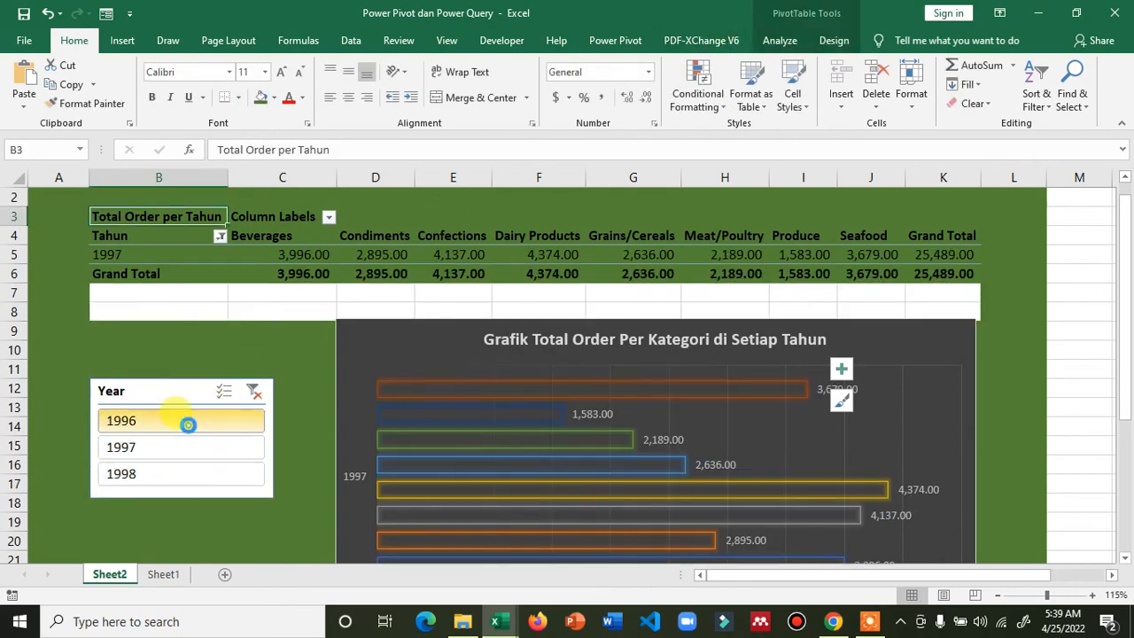
pyautogui.click(182, 448)
pyautogui.click(183, 473)
pyautogui.click(251, 390)
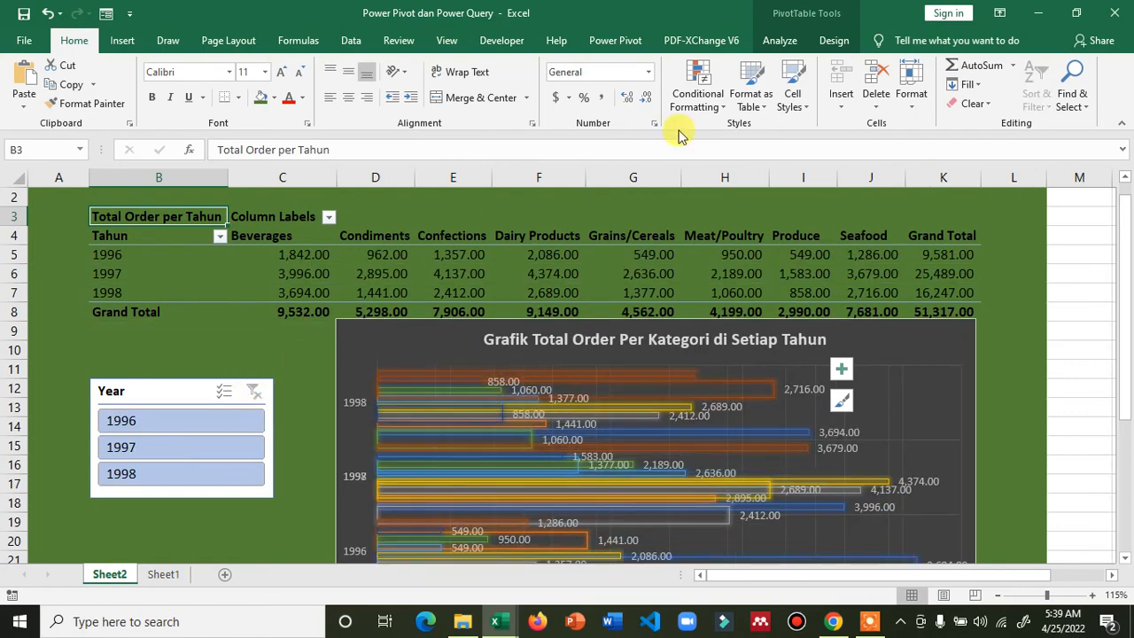
pyautogui.click(820, 36)
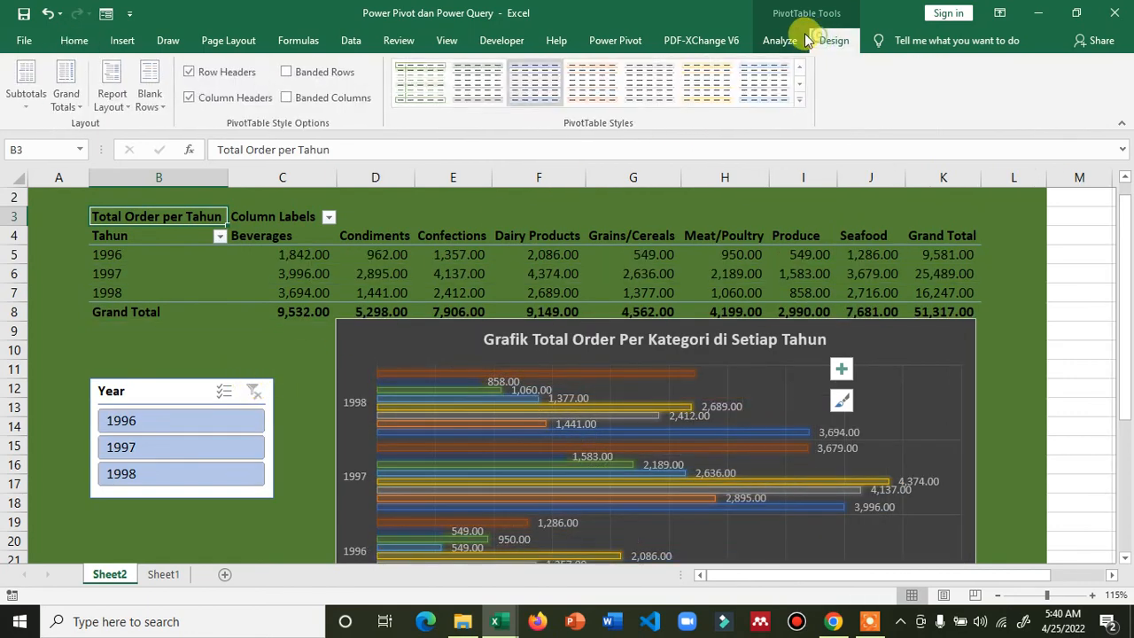
pyautogui.click(785, 41)
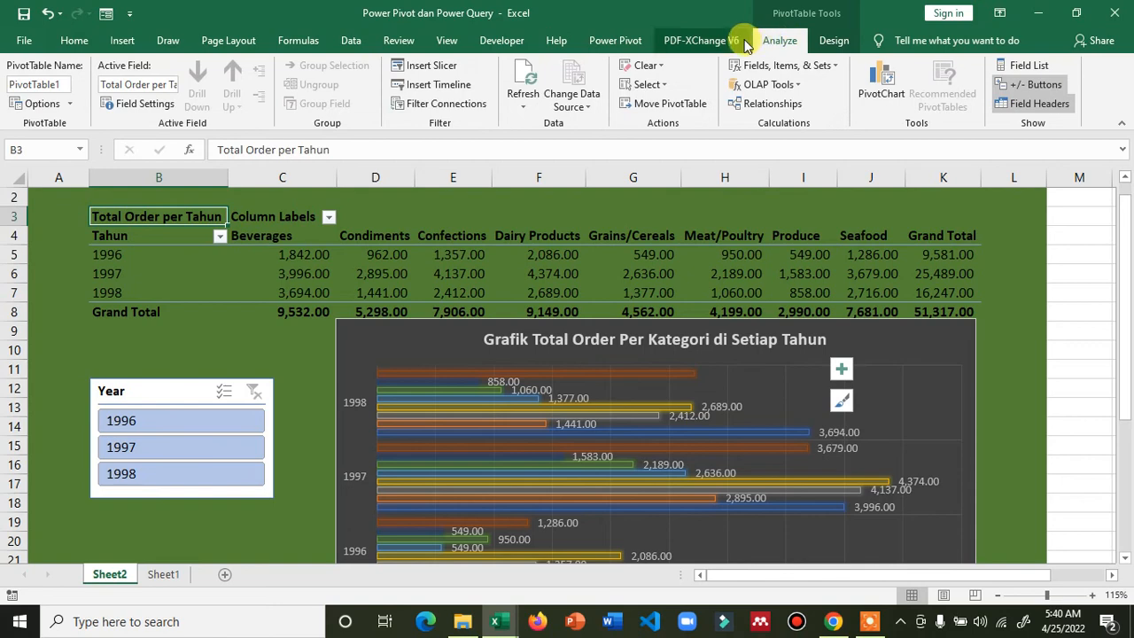
pyautogui.click(700, 40)
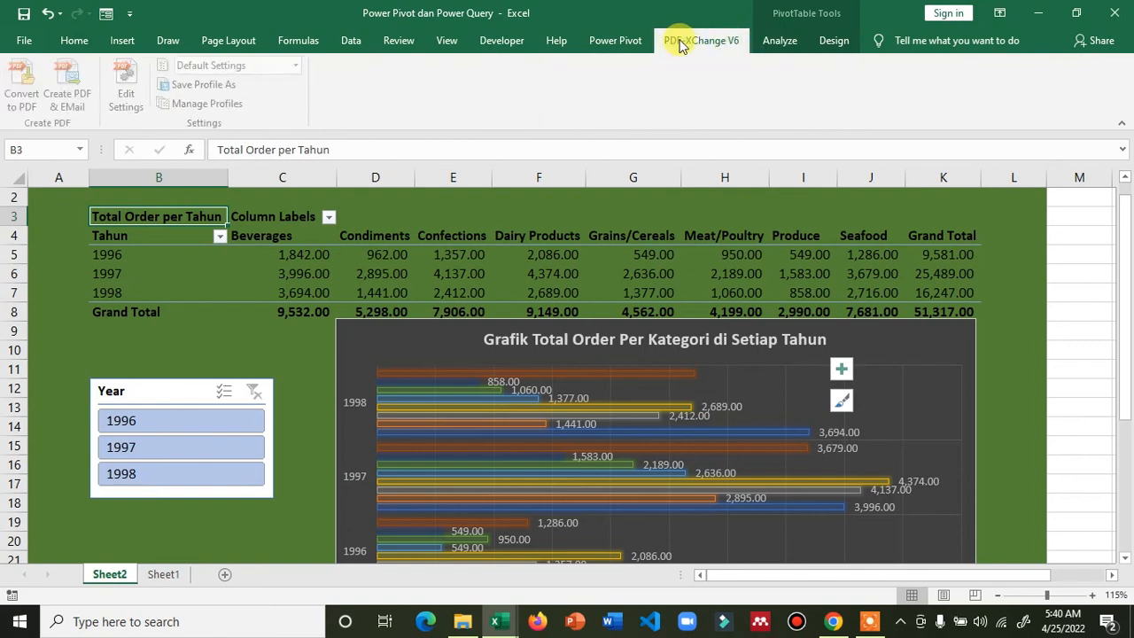
pyautogui.click(615, 40)
pyautogui.click(557, 41)
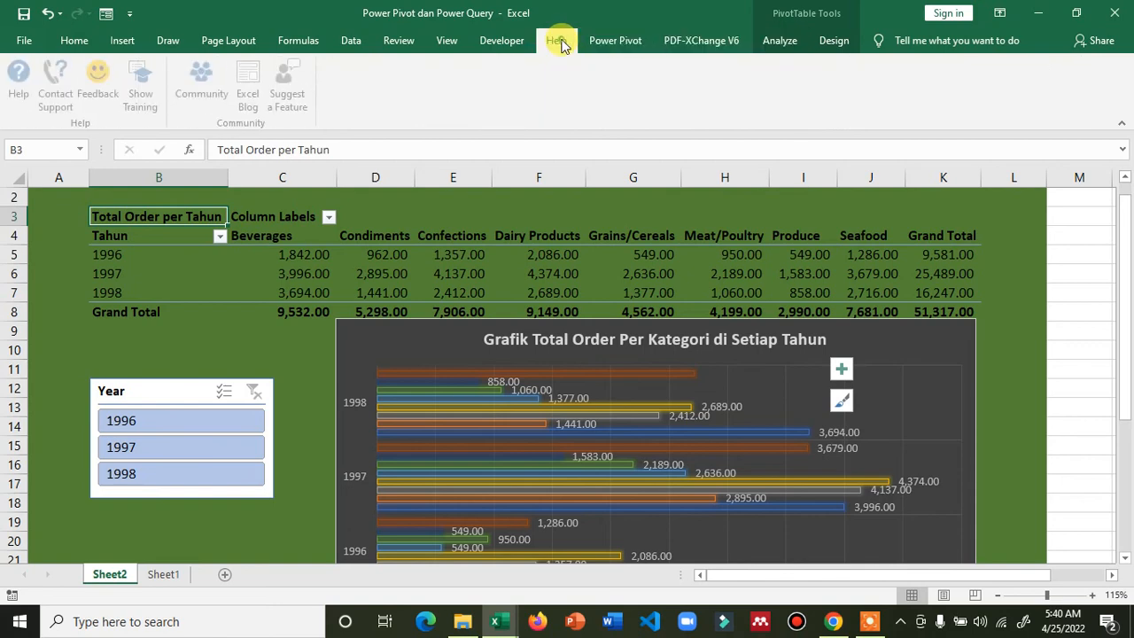
pyautogui.click(502, 42)
pyautogui.click(445, 42)
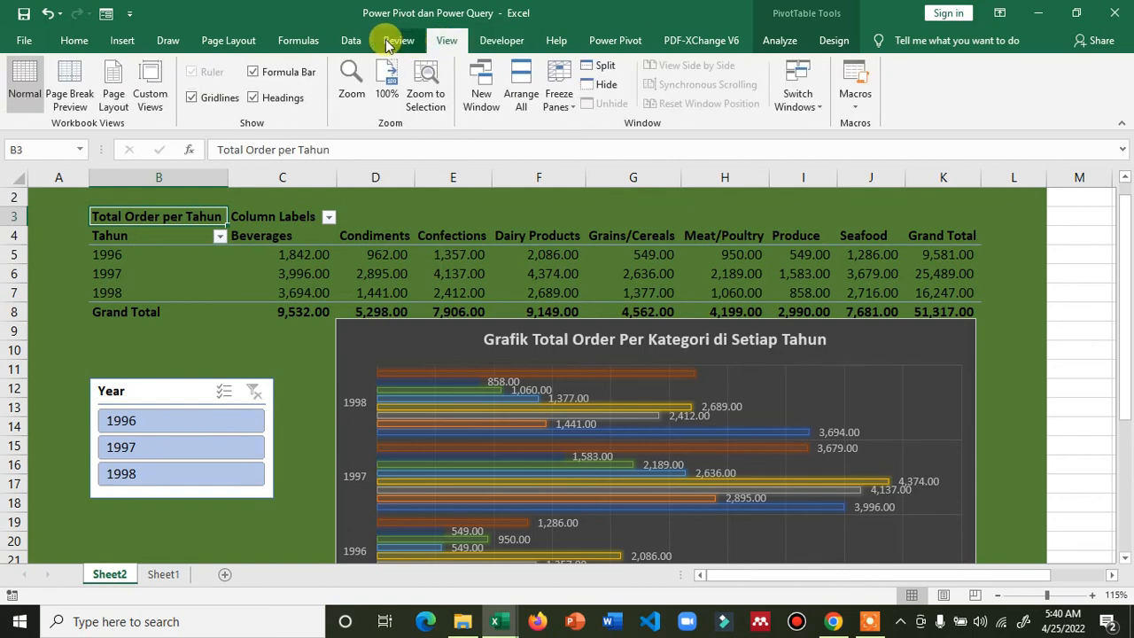
pyautogui.click(76, 42)
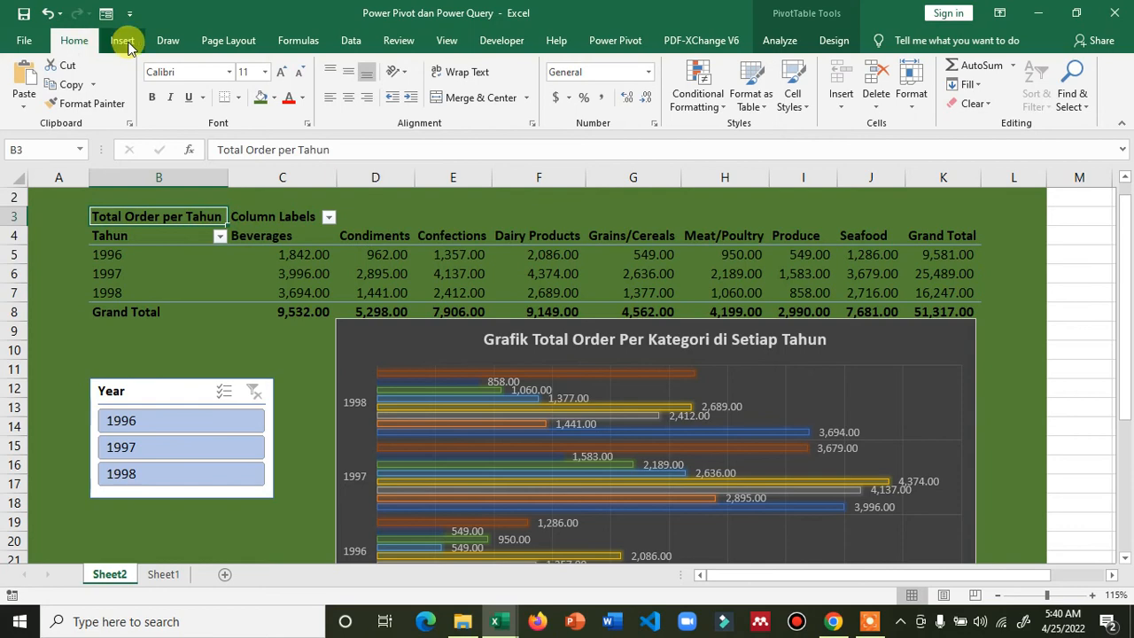
pyautogui.click(124, 41)
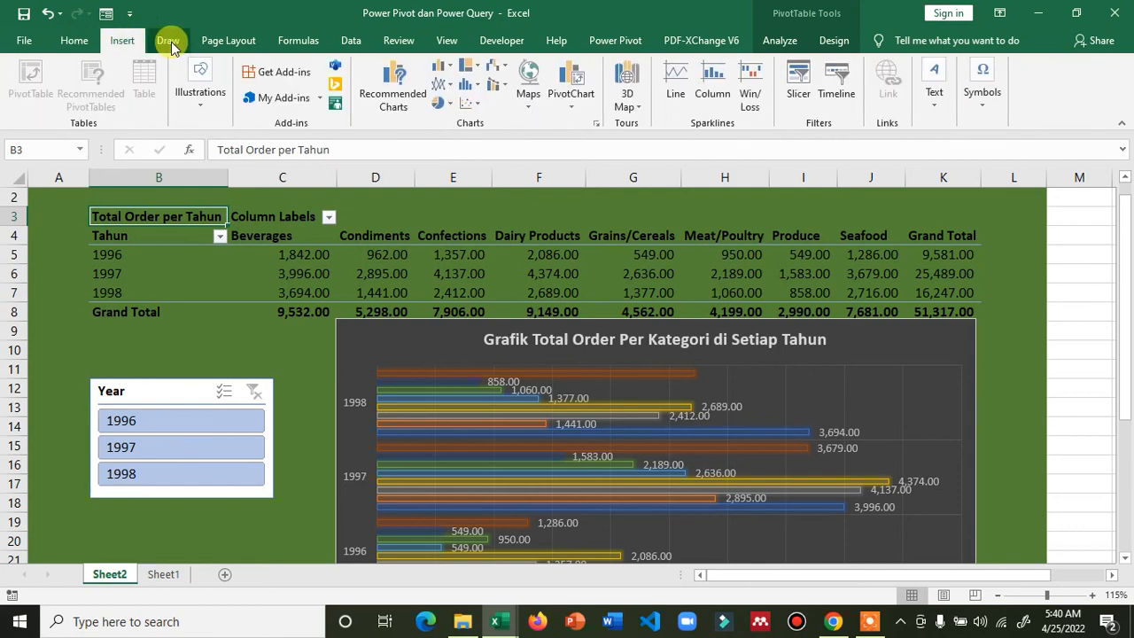
pyautogui.click(170, 41)
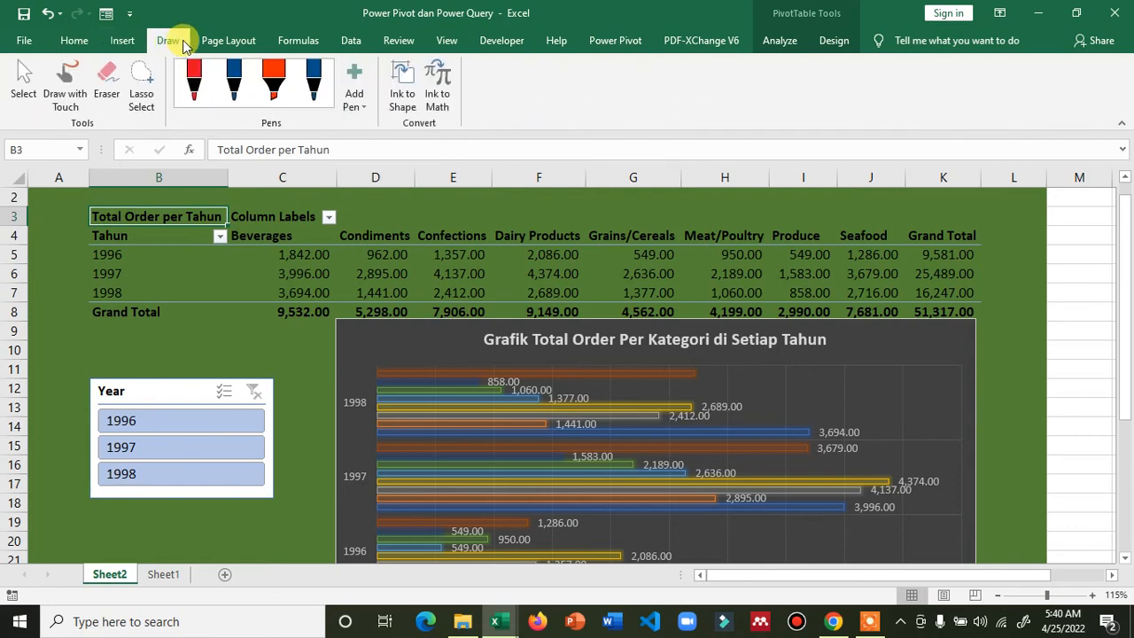
pyautogui.click(228, 41)
pyautogui.click(317, 333)
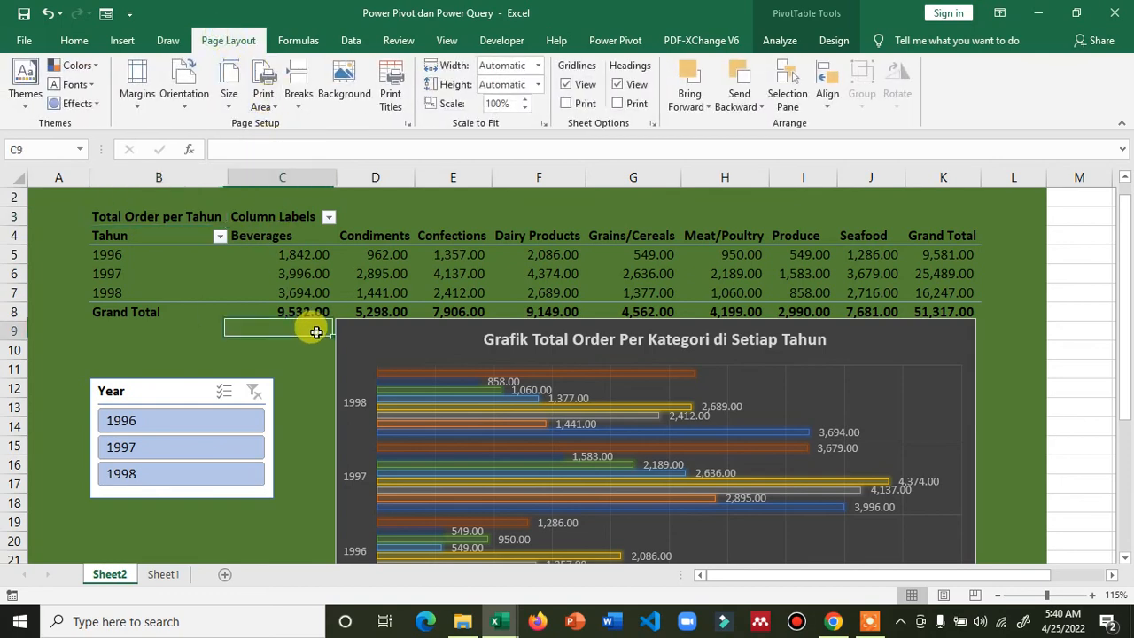
pyautogui.scroll(-3, 842, 281)
pyautogui.scroll(3, 519, 404)
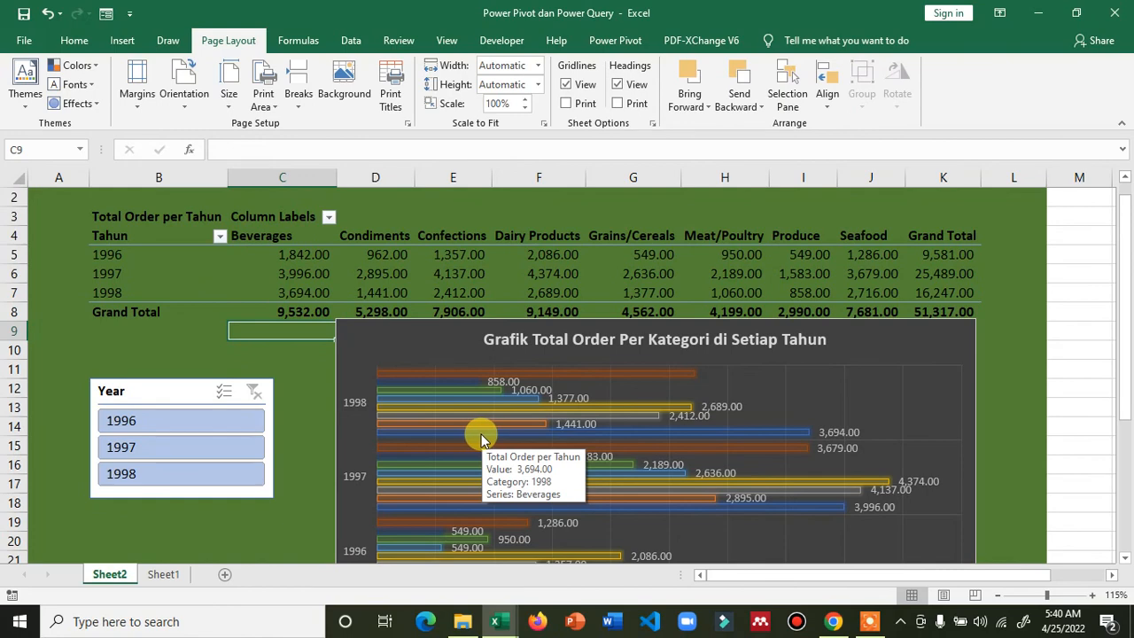
# Switch to the Power Pivot window and widen the DateKey column of the Tdate table to show its full header
pyautogui.moveTo(494, 601)
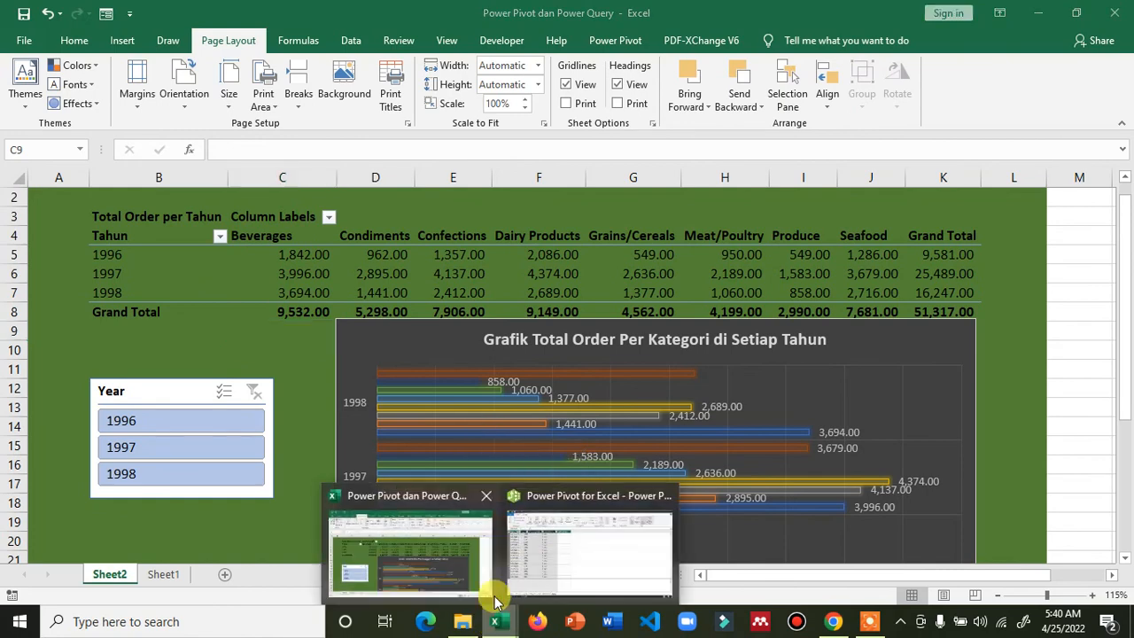
pyautogui.click(518, 560)
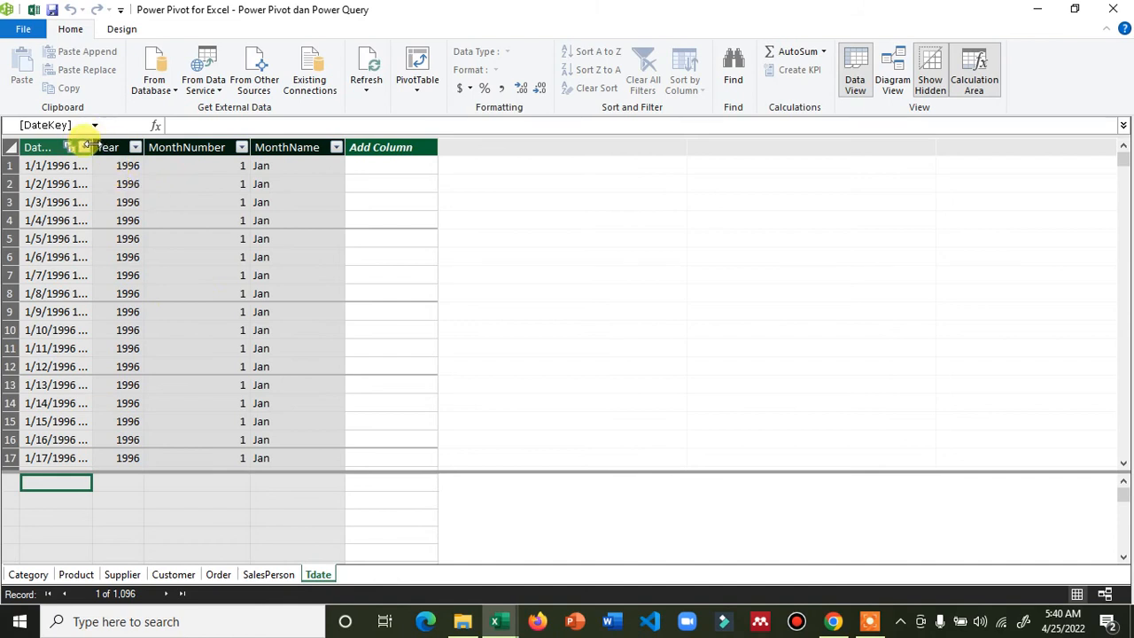
pyautogui.moveTo(90, 147); pyautogui.dragTo(111, 144)
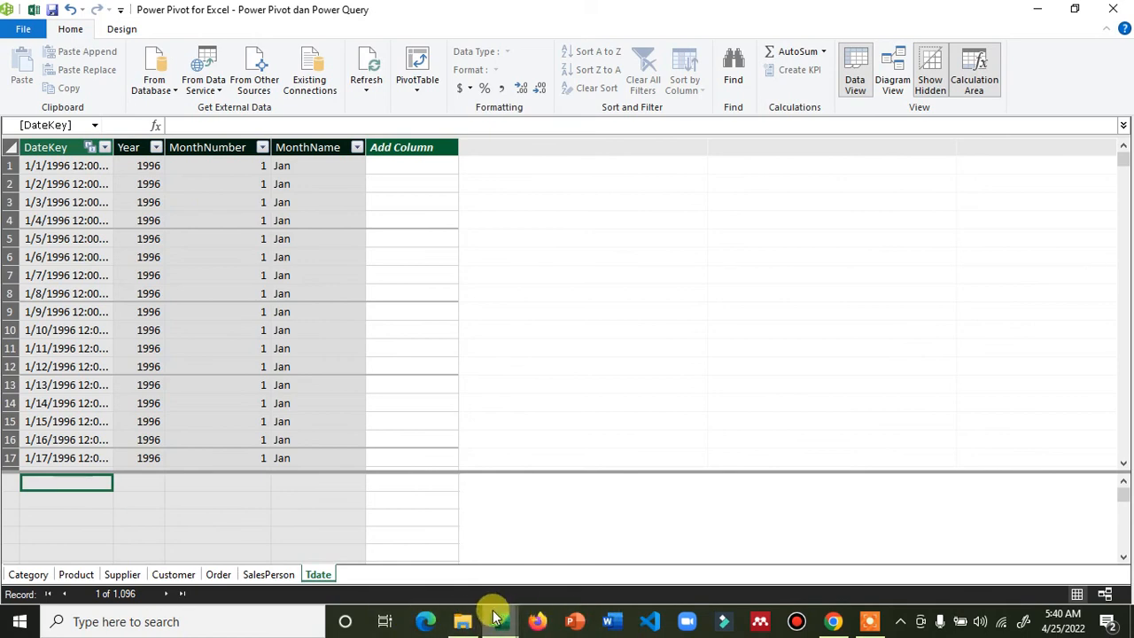
# Create a second PivotTable from the Power Pivot data model on the existing worksheet Sheet2 at cell B27
pyautogui.moveTo(501, 625)
pyautogui.click(461, 564)
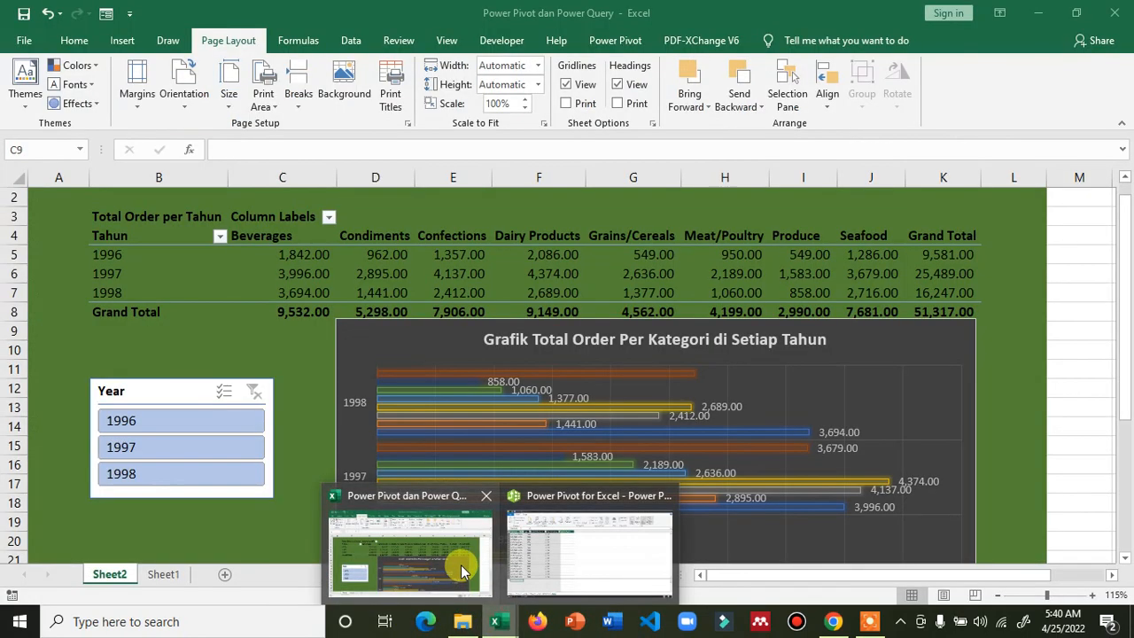
pyautogui.scroll(-4, 381, 442)
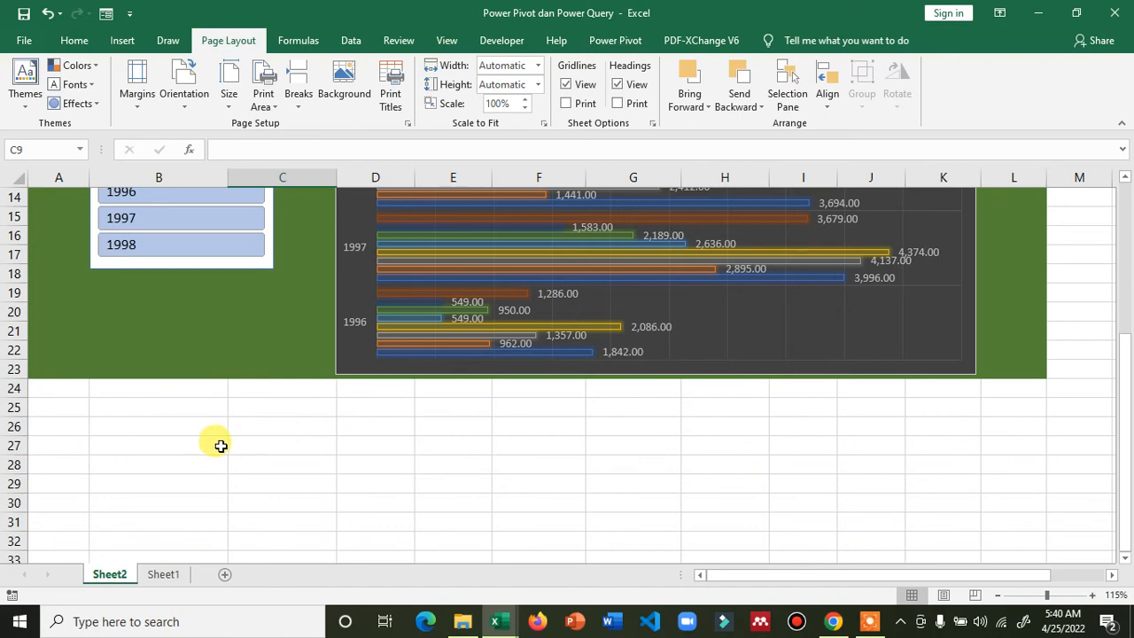
pyautogui.click(222, 447)
pyautogui.moveTo(498, 623)
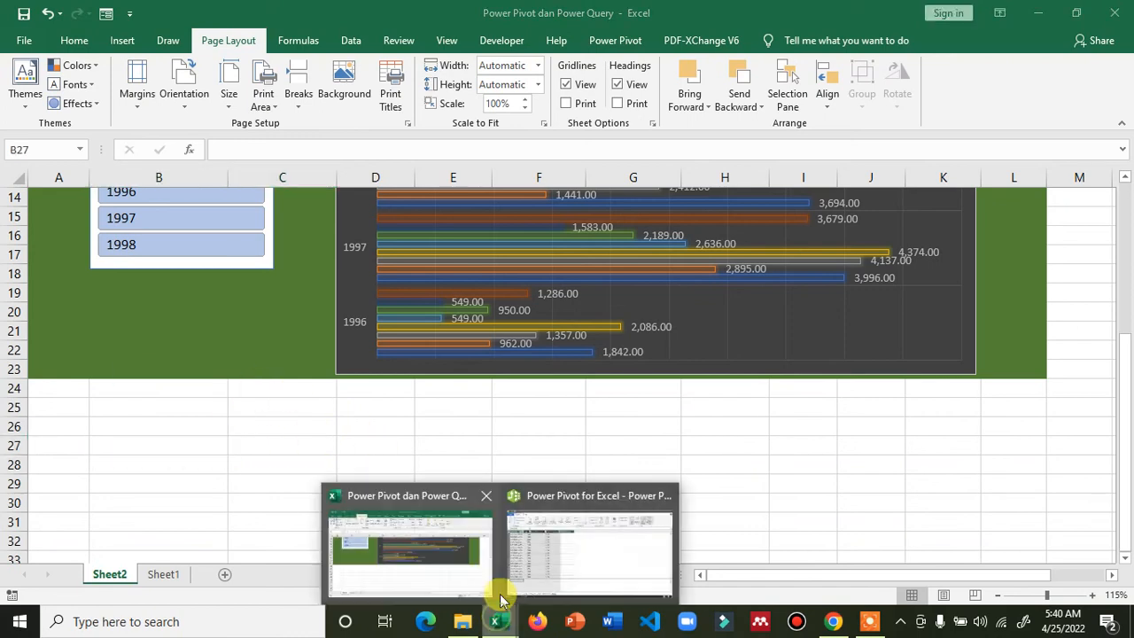
pyautogui.click(543, 558)
pyautogui.click(417, 92)
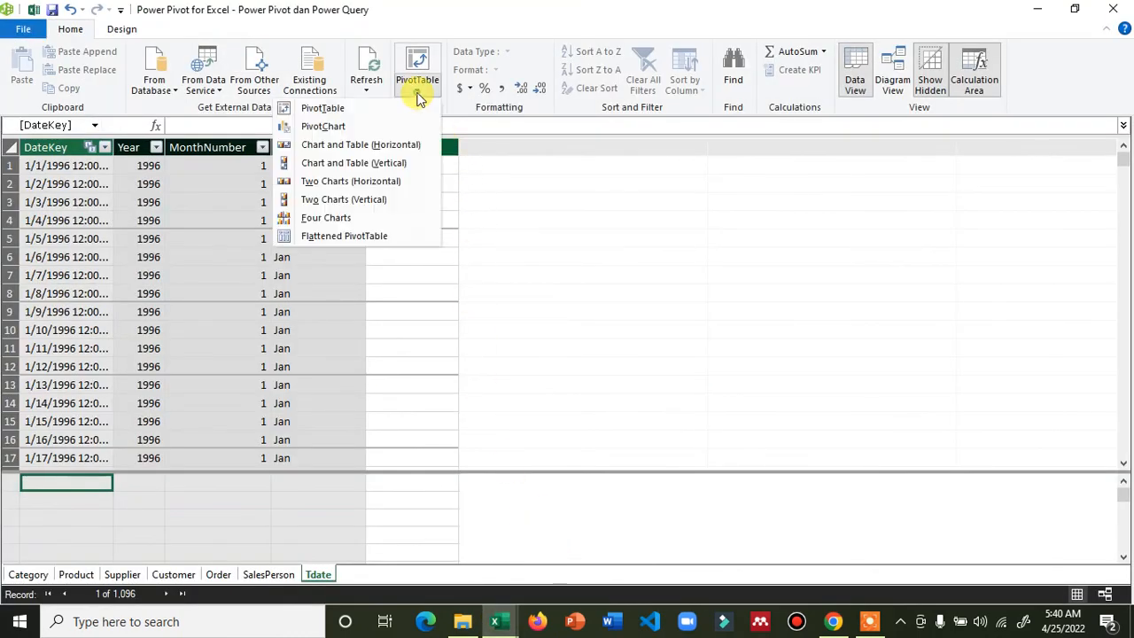
pyautogui.click(410, 109)
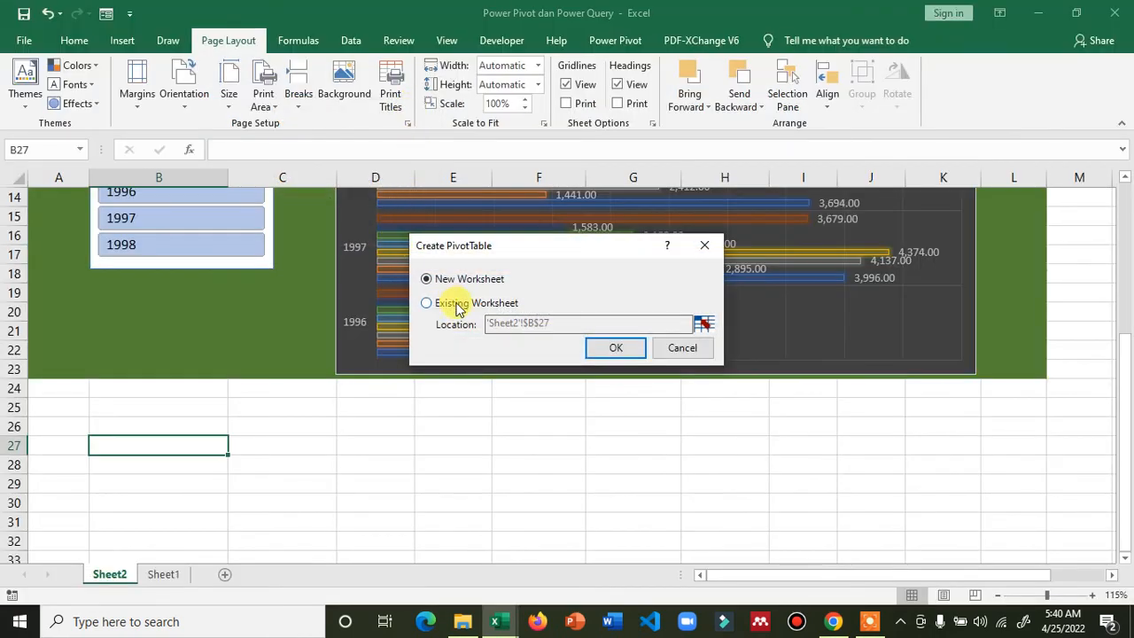
pyautogui.click(467, 306)
pyautogui.click(615, 348)
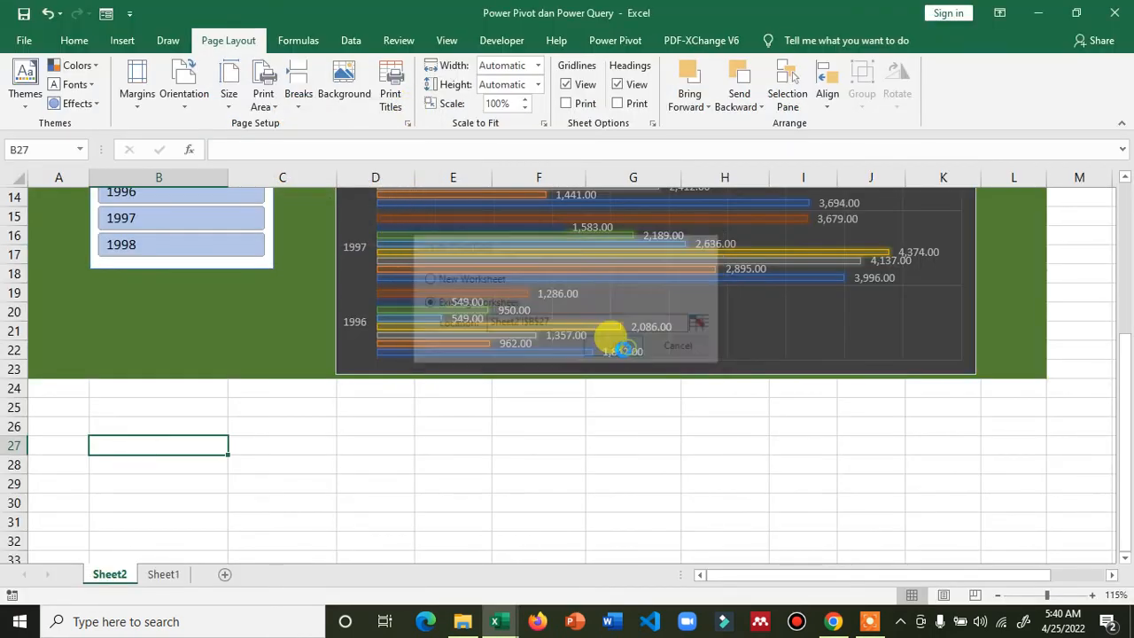
# Show the field list for the new empty PivotTable below the dashboard
pyautogui.click(312, 498)
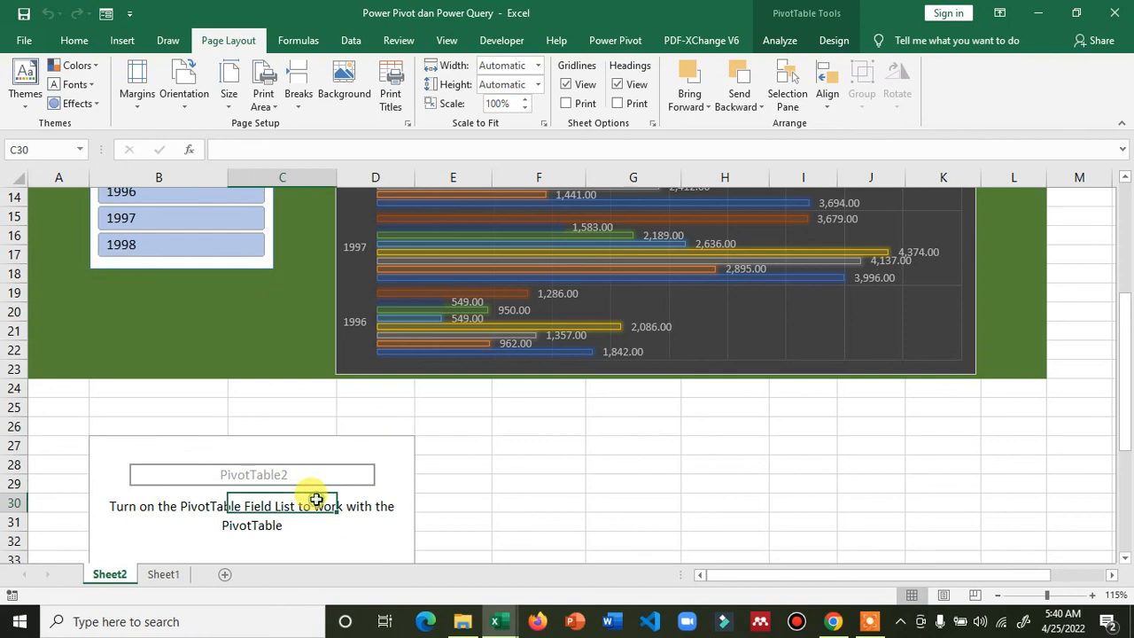
pyautogui.scroll(-1, 336, 502)
pyautogui.rightClick(338, 502)
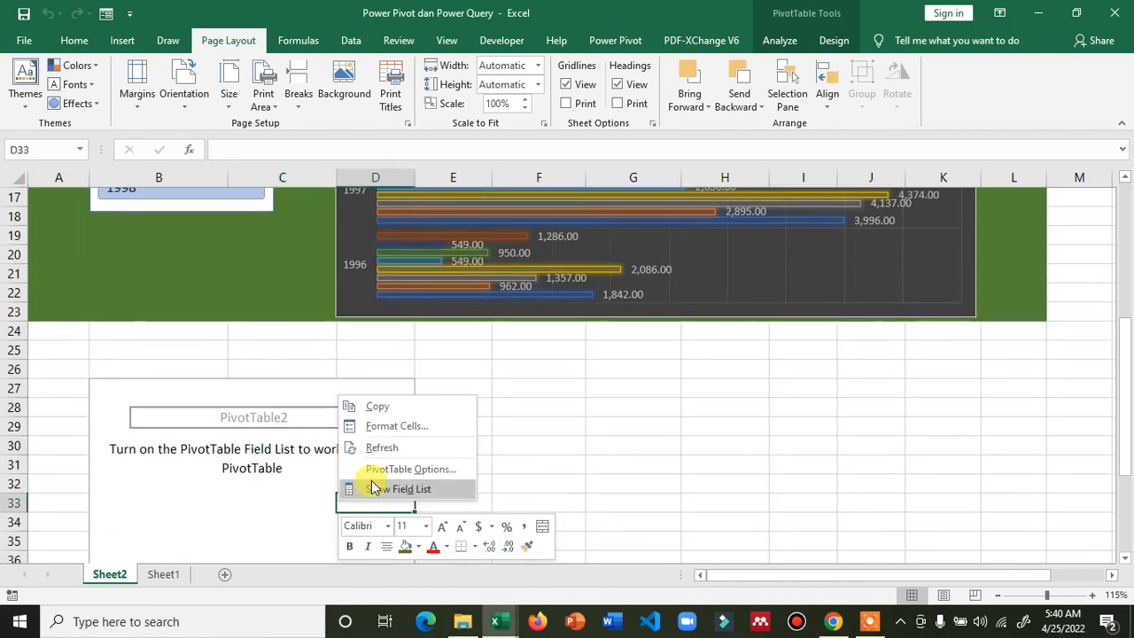
pyautogui.click(373, 488)
# Add the Year and MonthName fields of the Tdate table to the new PivotTable's rows, with Year above MonthName
pyautogui.scroll(-3, 895, 359)
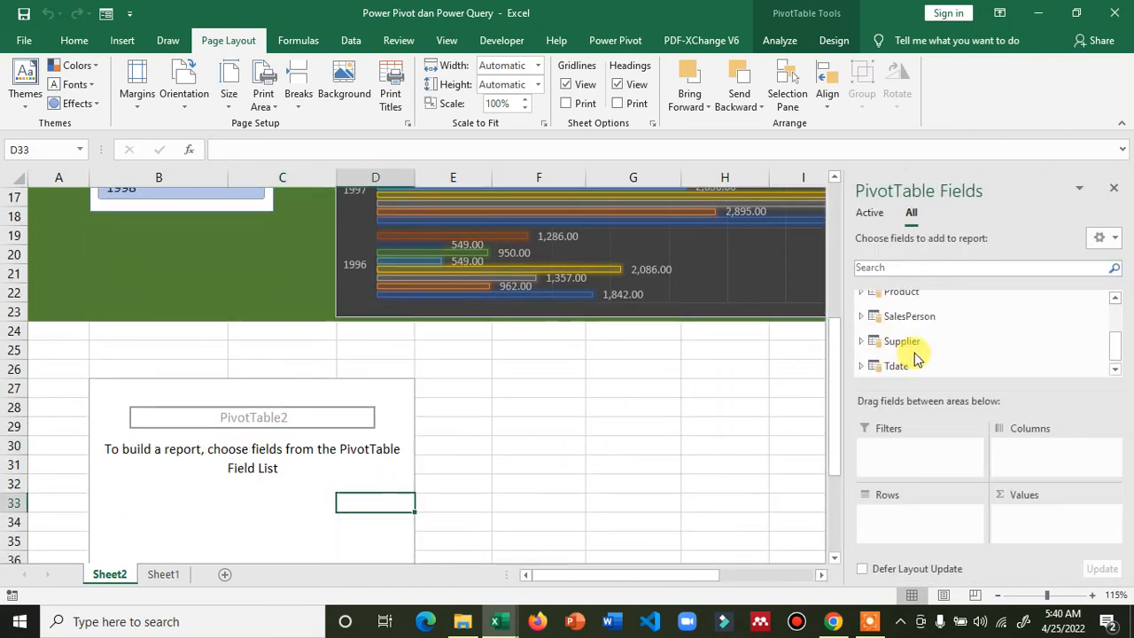
pyautogui.scroll(1, 922, 365)
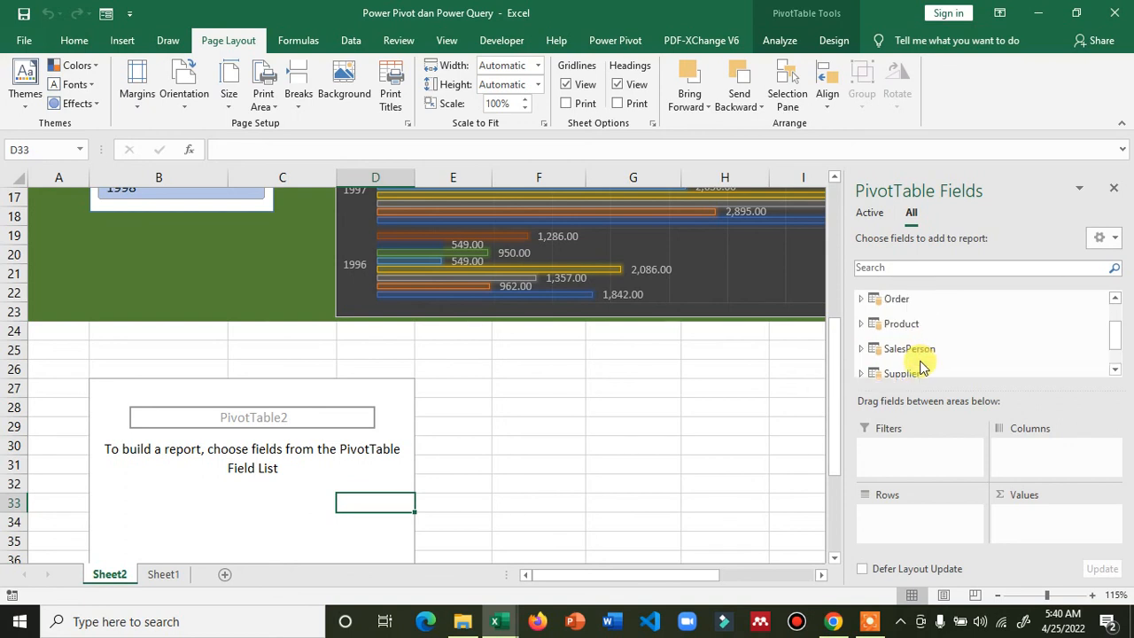
pyautogui.scroll(-1, 873, 359)
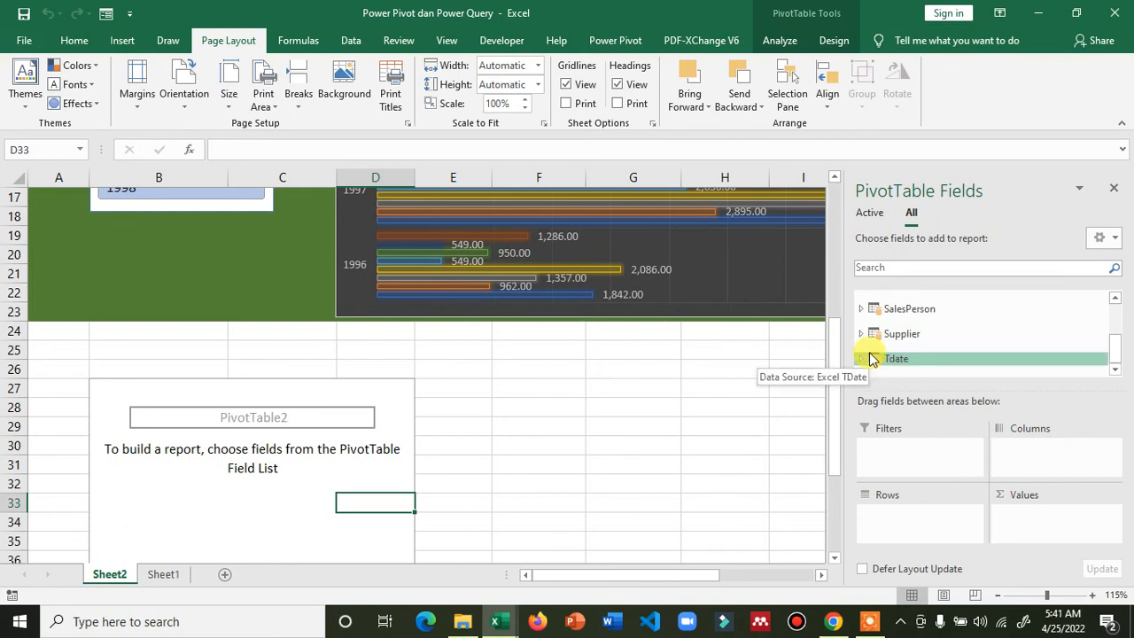
pyautogui.click(862, 358)
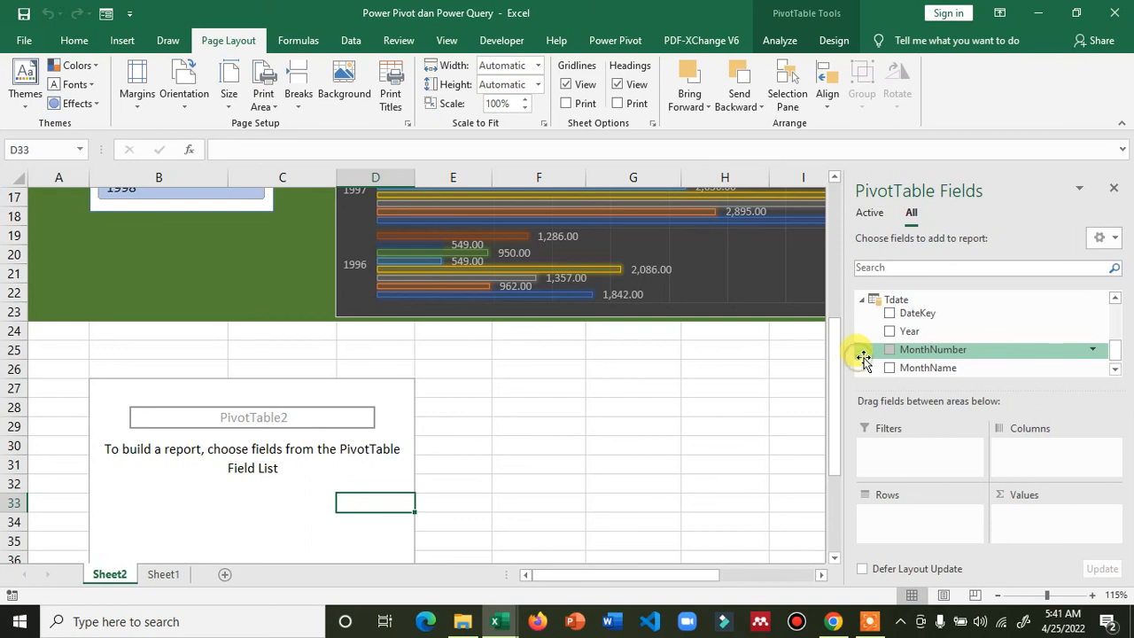
pyautogui.click(890, 332)
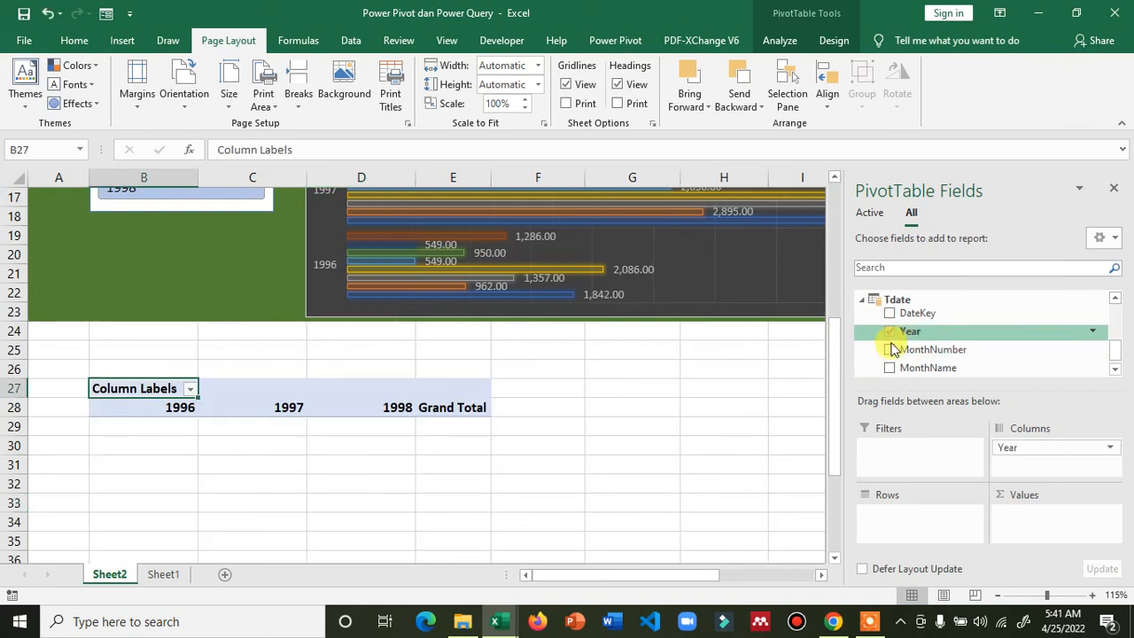
pyautogui.click(890, 368)
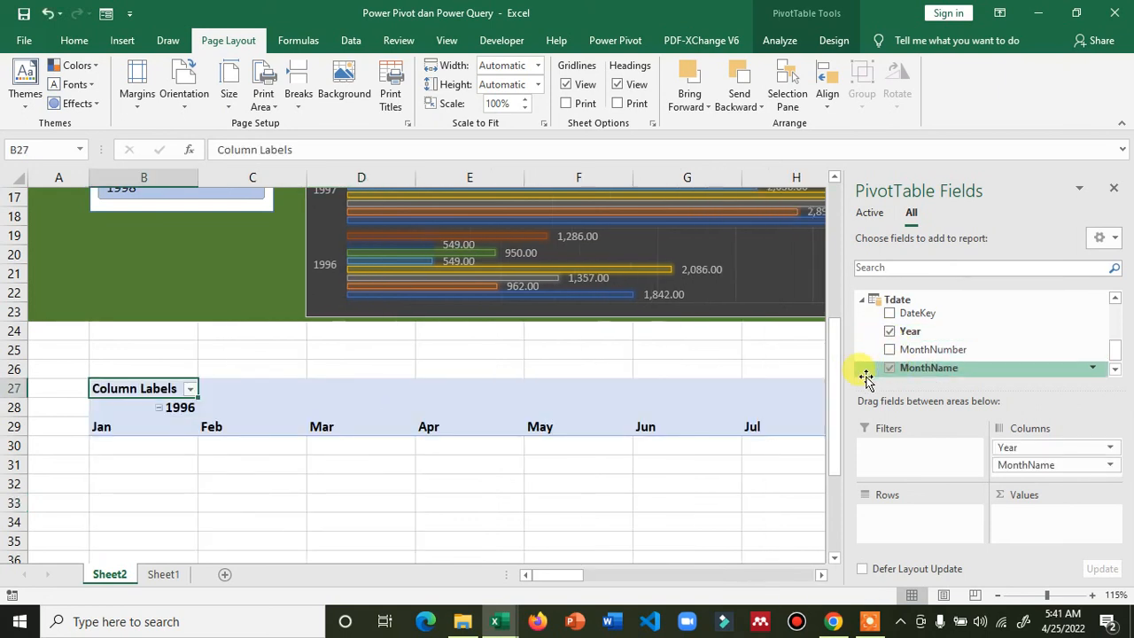
pyautogui.moveTo(1004, 448); pyautogui.dragTo(876, 519)
pyautogui.moveTo(1032, 451); pyautogui.dragTo(902, 541)
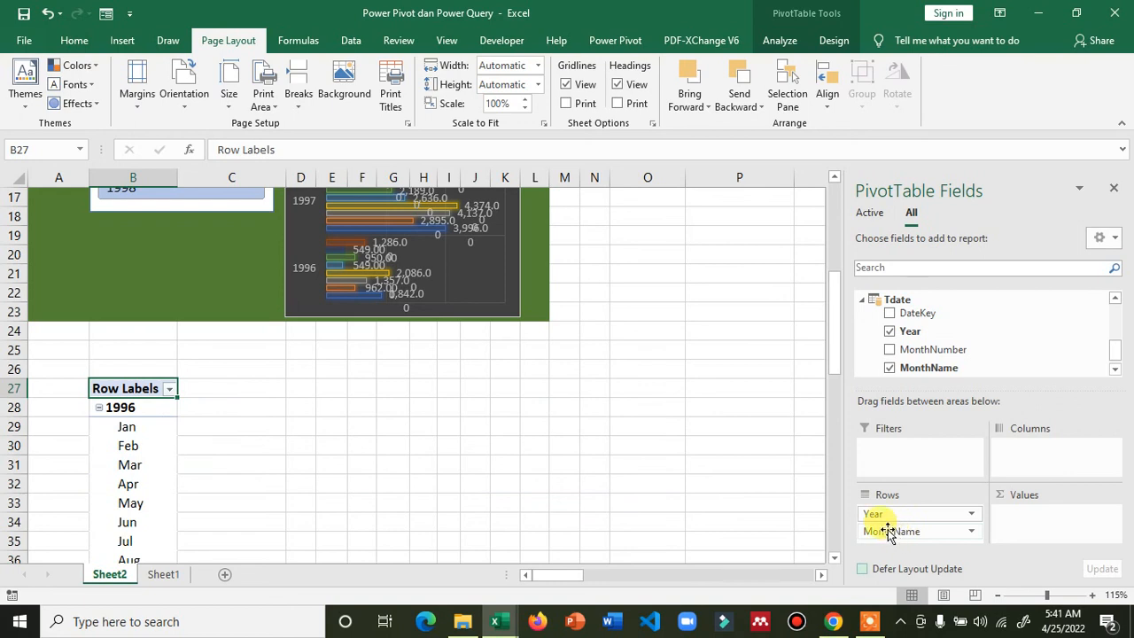
# Add the Total Quantity measure from the Order table to the new PivotTable's values
pyautogui.scroll(2, 944, 331)
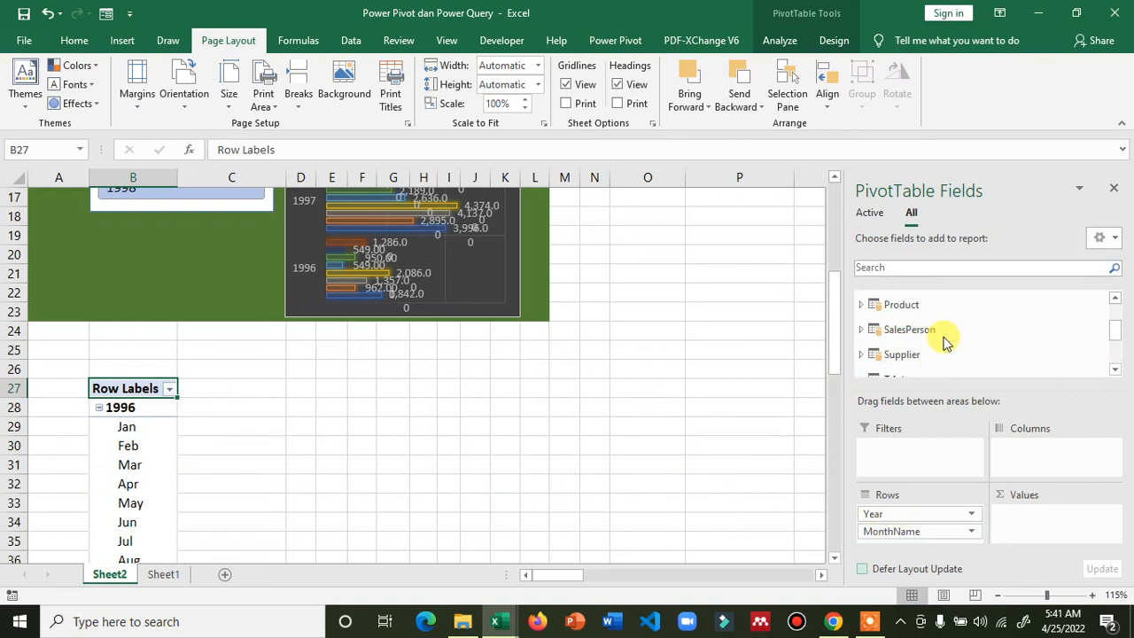
pyautogui.scroll(-1, 944, 339)
pyautogui.scroll(2, 945, 338)
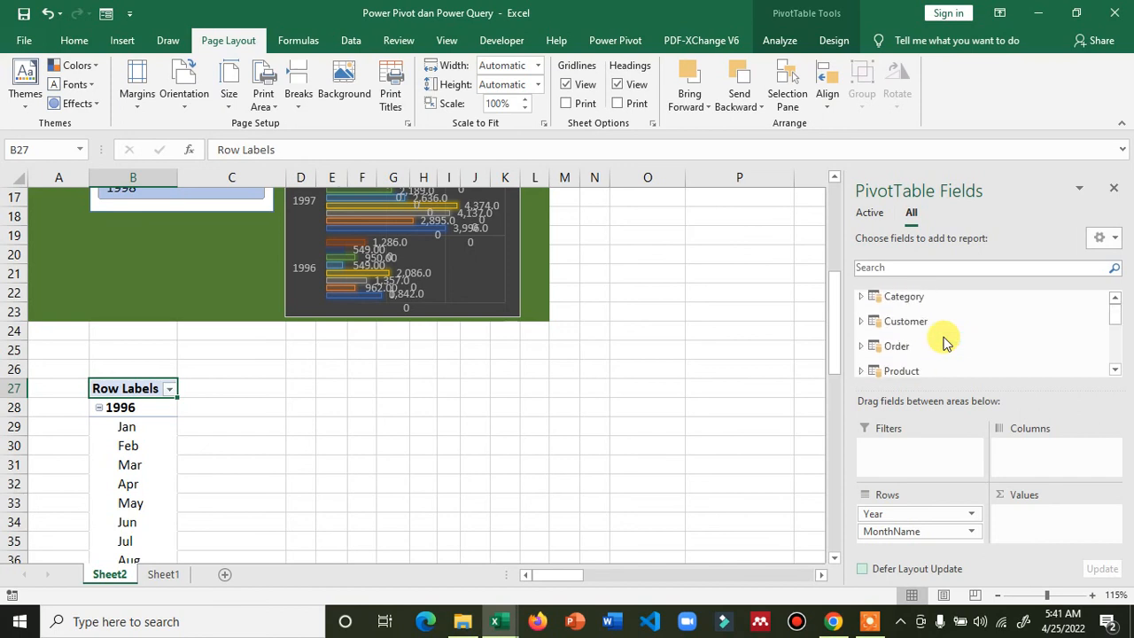
pyautogui.click(860, 346)
pyautogui.scroll(-2, 922, 333)
pyautogui.scroll(-2, 922, 332)
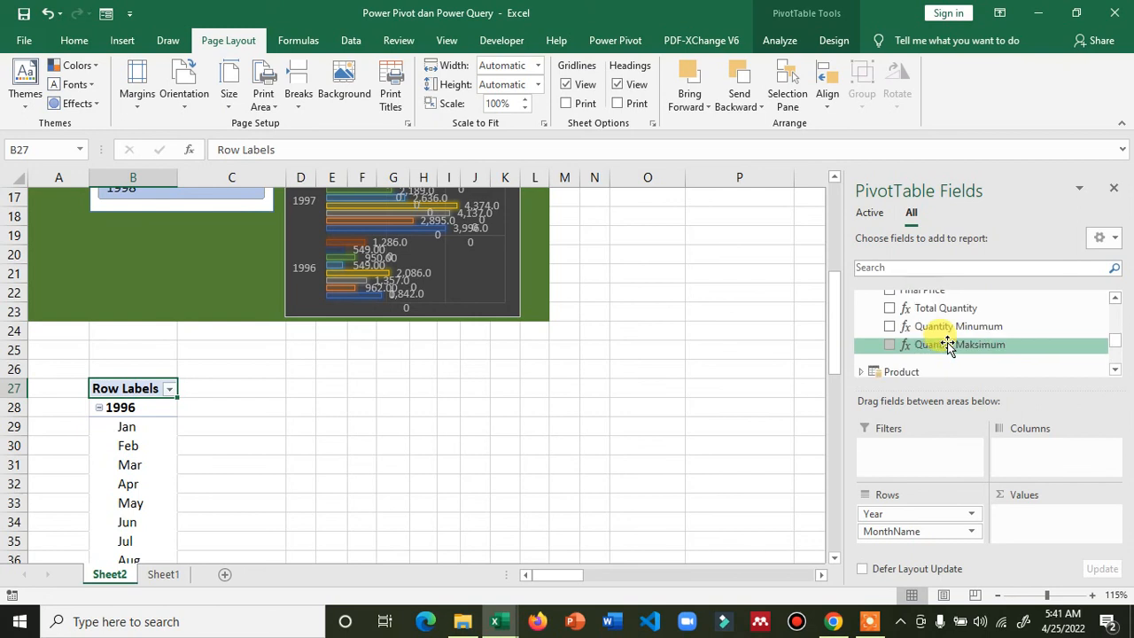
pyautogui.scroll(1, 975, 348)
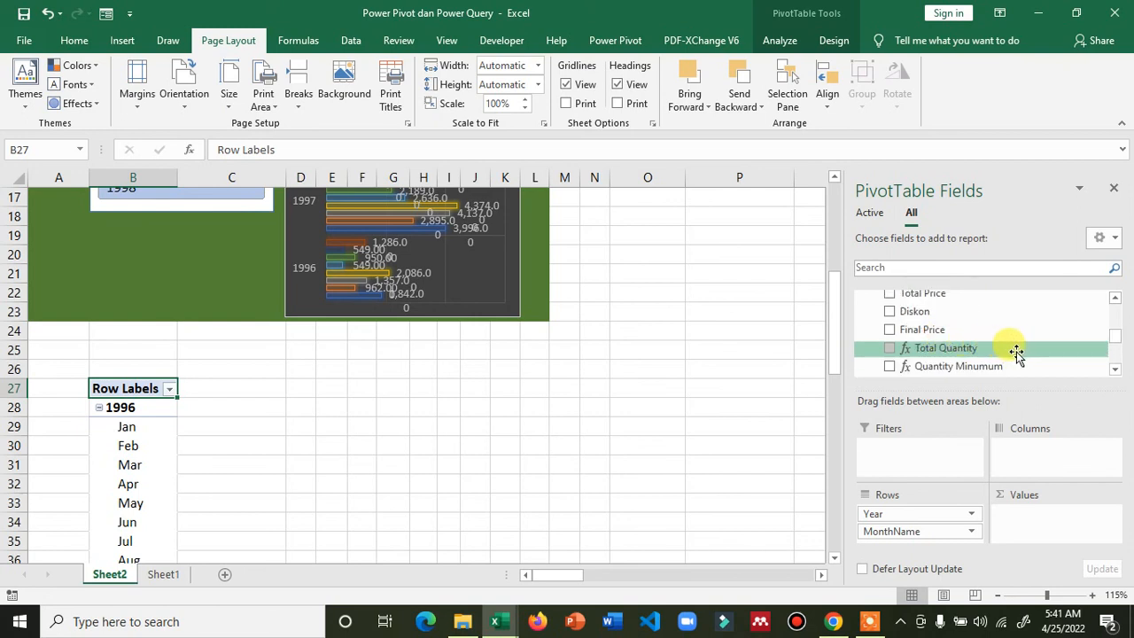
pyautogui.moveTo(991, 348); pyautogui.dragTo(1039, 516)
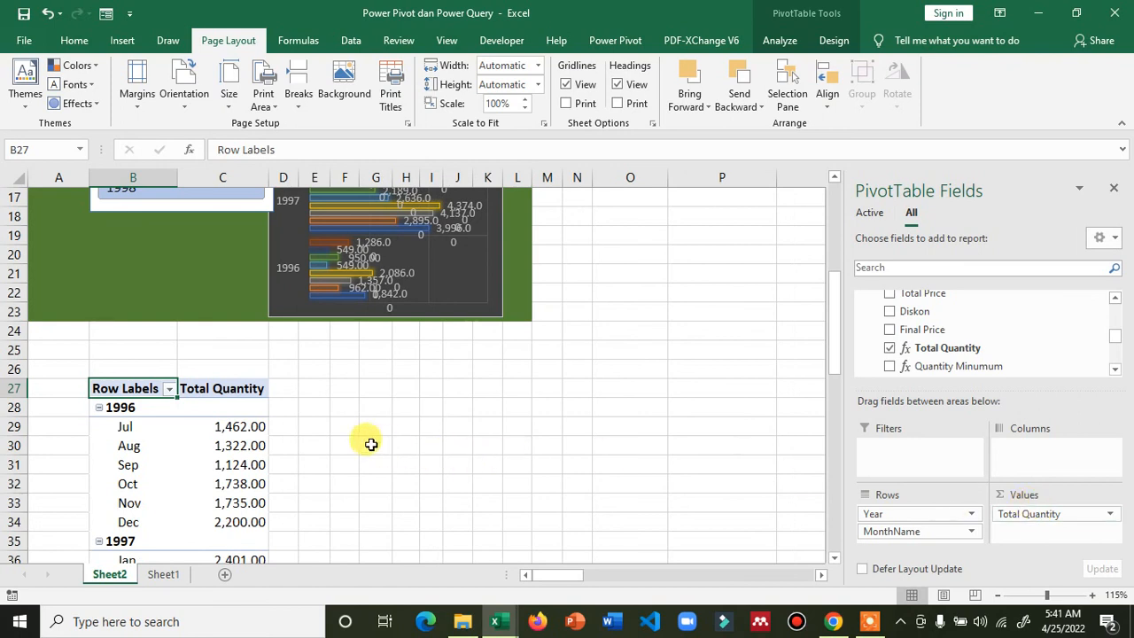
# Break the monthly quantities down by salesperson by placing SalesName from the SalesPerson table in the PivotTable's columns
pyautogui.scroll(-3, 376, 446)
pyautogui.scroll(1, 229, 347)
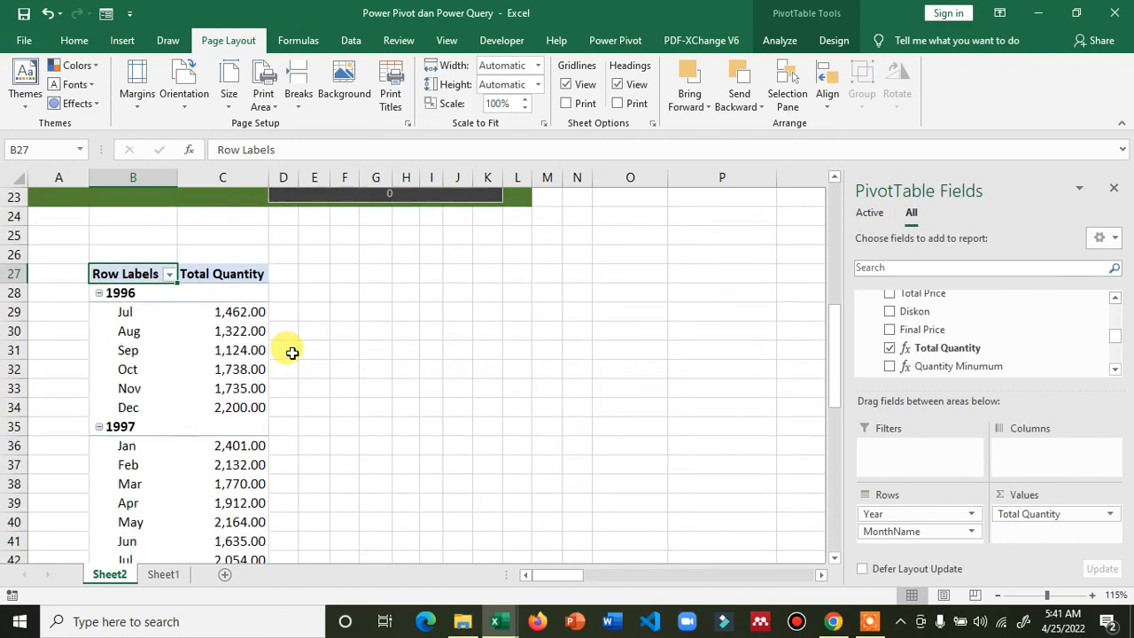
pyautogui.scroll(-2, 291, 351)
pyautogui.scroll(1, 164, 266)
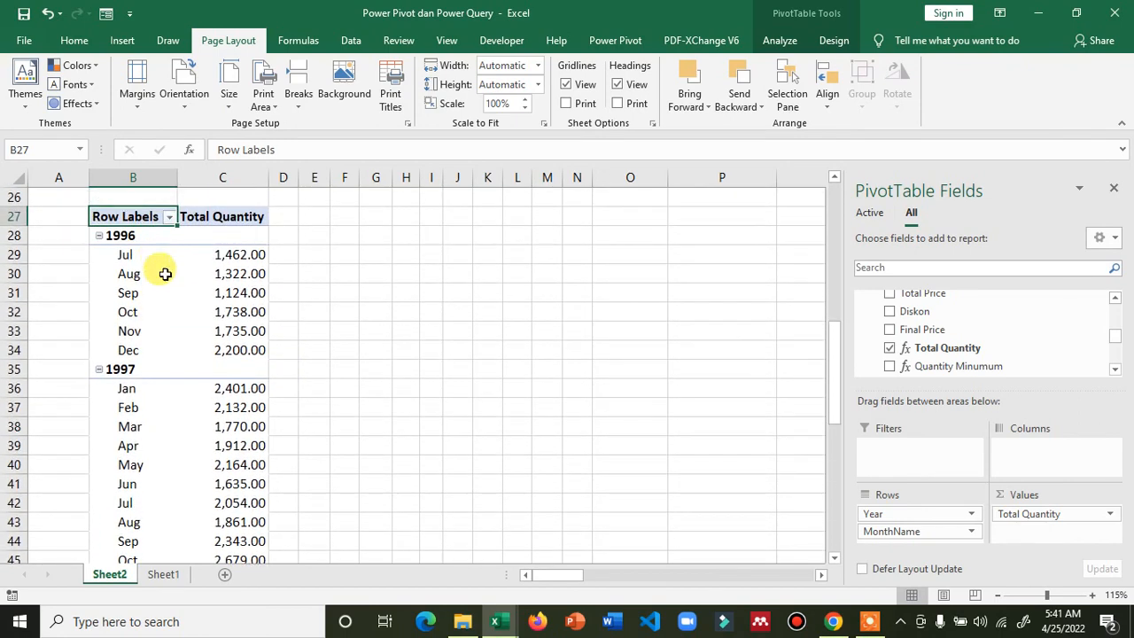
pyautogui.scroll(4, 984, 354)
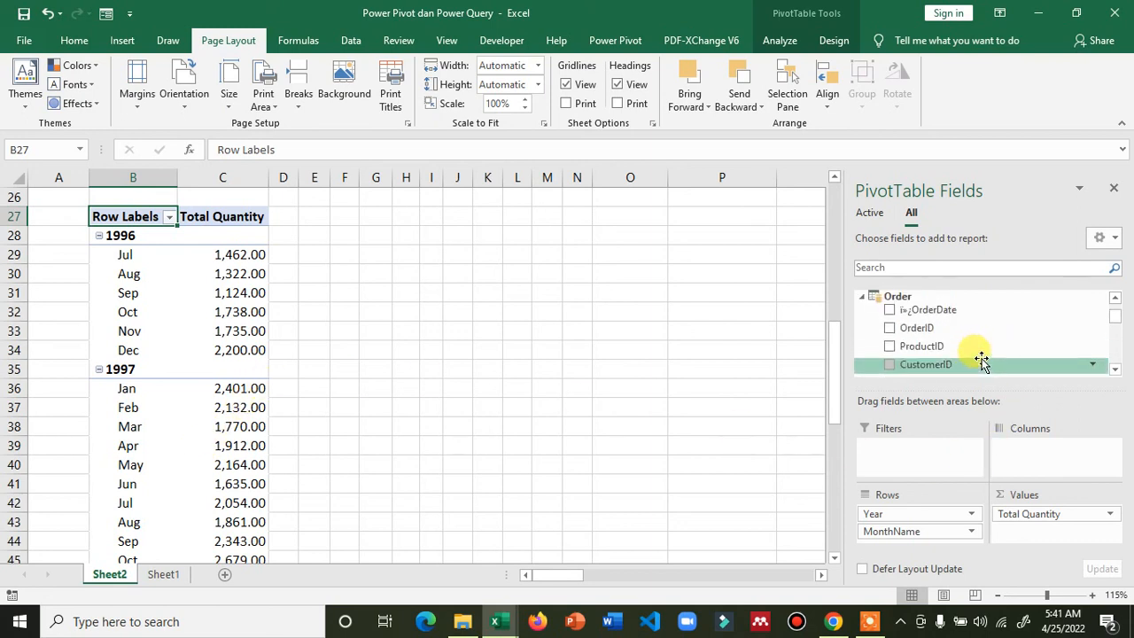
pyautogui.scroll(2, 979, 358)
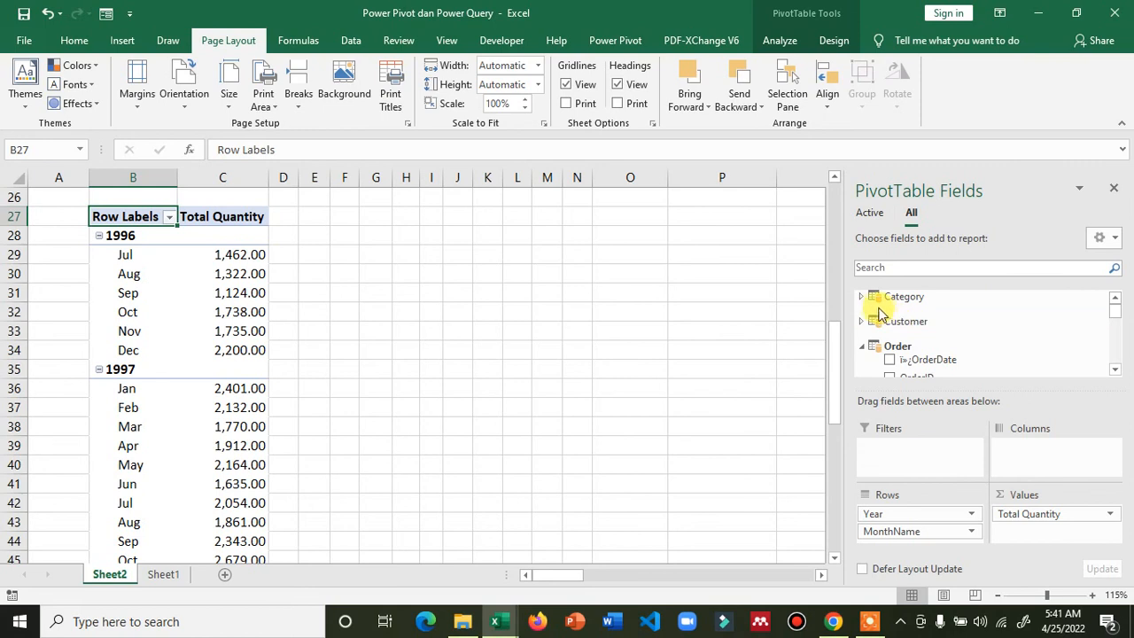
pyautogui.scroll(-3, 895, 310)
pyautogui.scroll(-5, 913, 324)
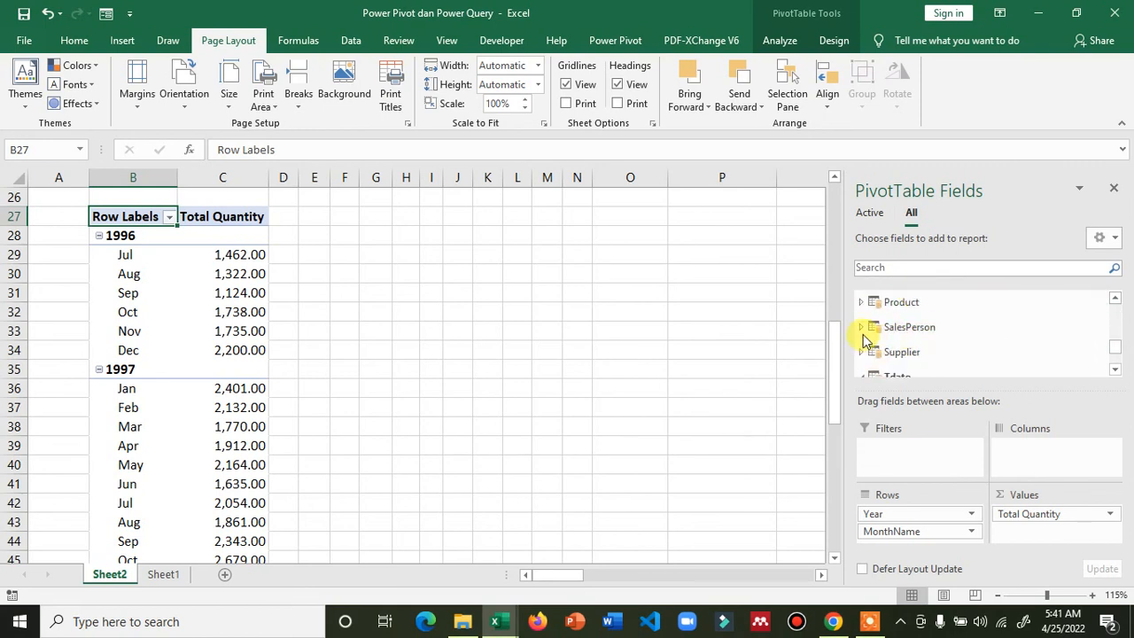
pyautogui.click(862, 333)
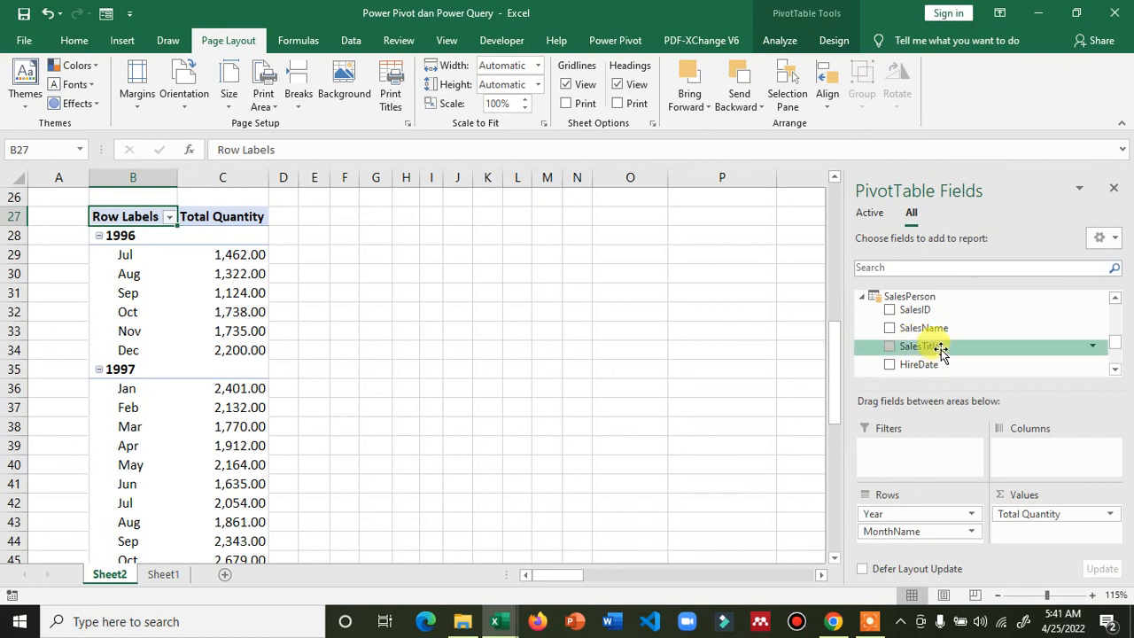
pyautogui.moveTo(941, 327); pyautogui.dragTo(985, 427)
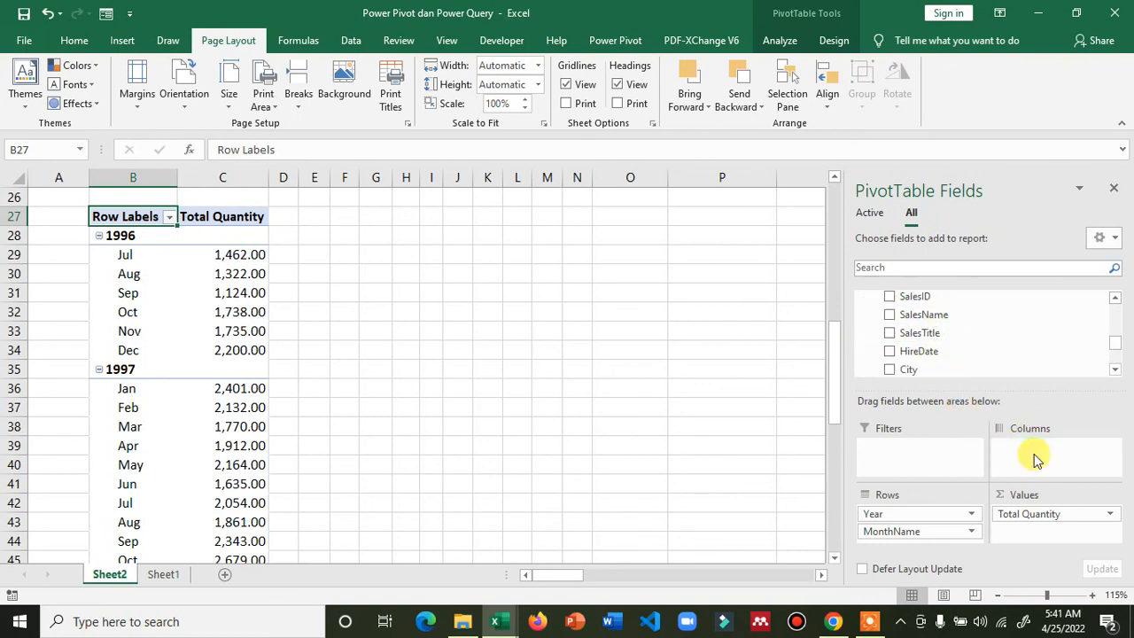
pyautogui.moveTo(1037, 458); pyautogui.dragTo(1035, 456)
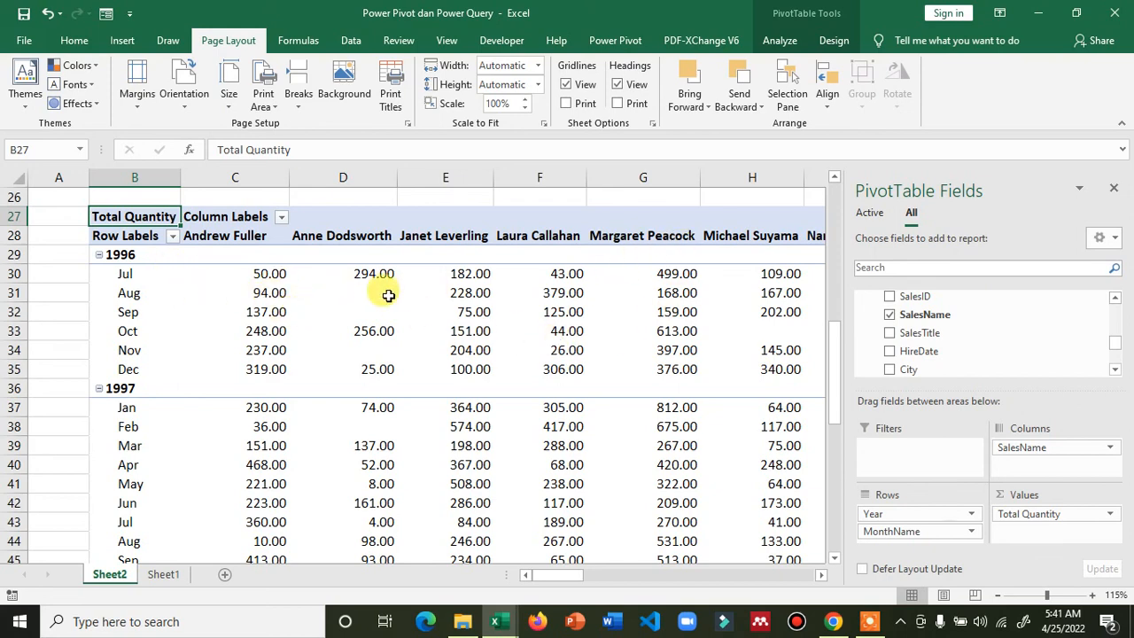
# Close the field list and reduce the sheet zoom to 100% to examine the monthly quantities per salesperson
pyautogui.scroll(-1, 605, 362)
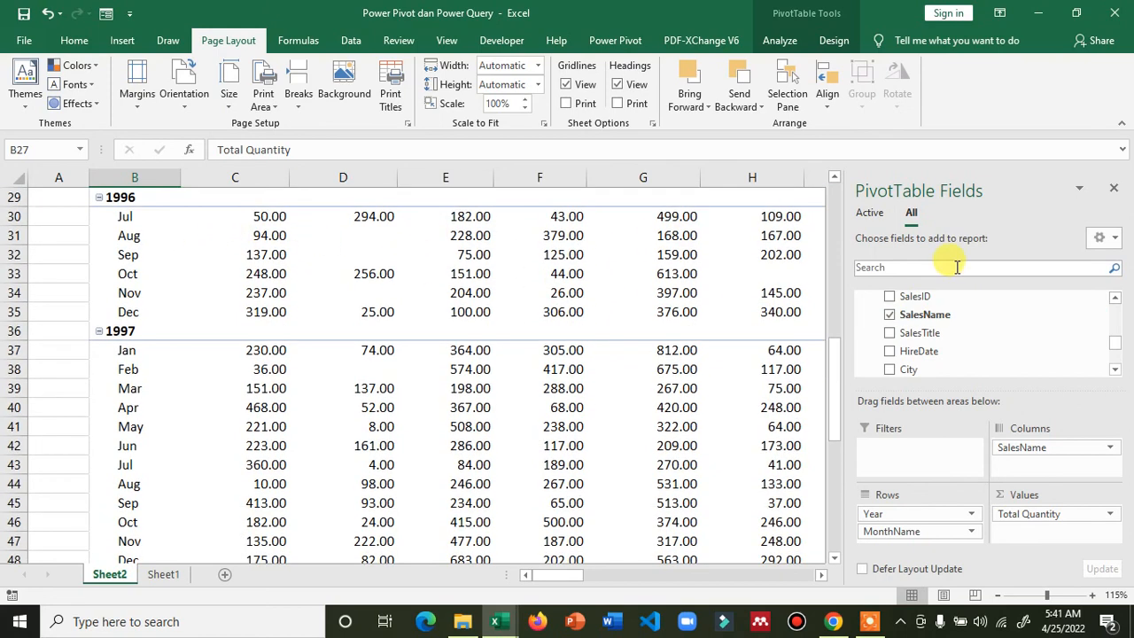
pyautogui.click(1114, 194)
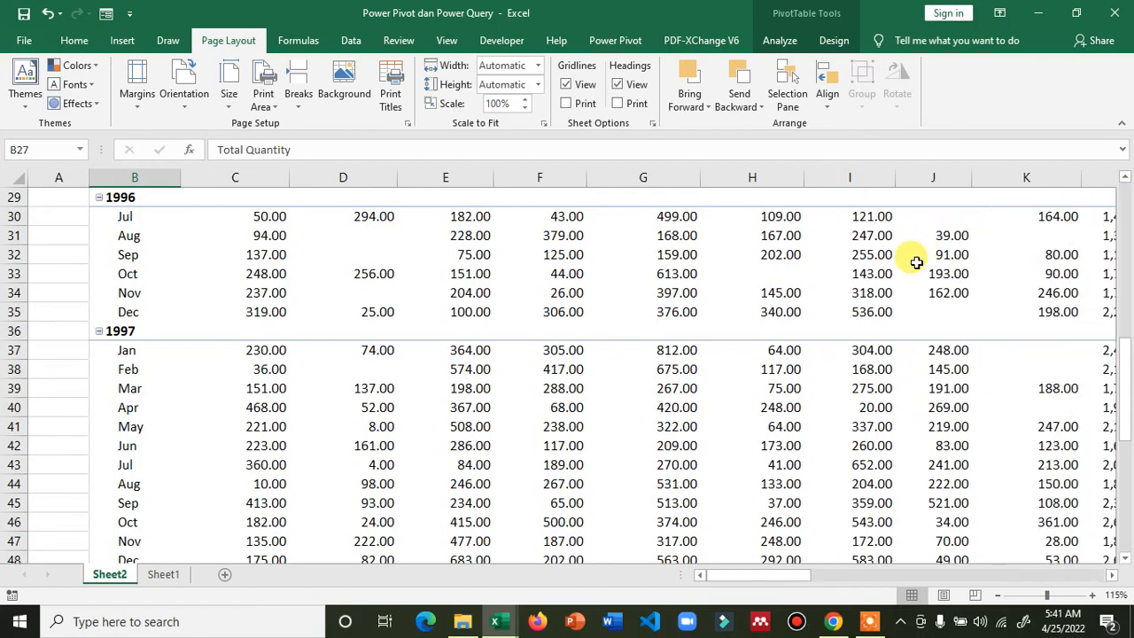
pyautogui.scroll(-2, 915, 264)
pyautogui.scroll(-3, 230, 393)
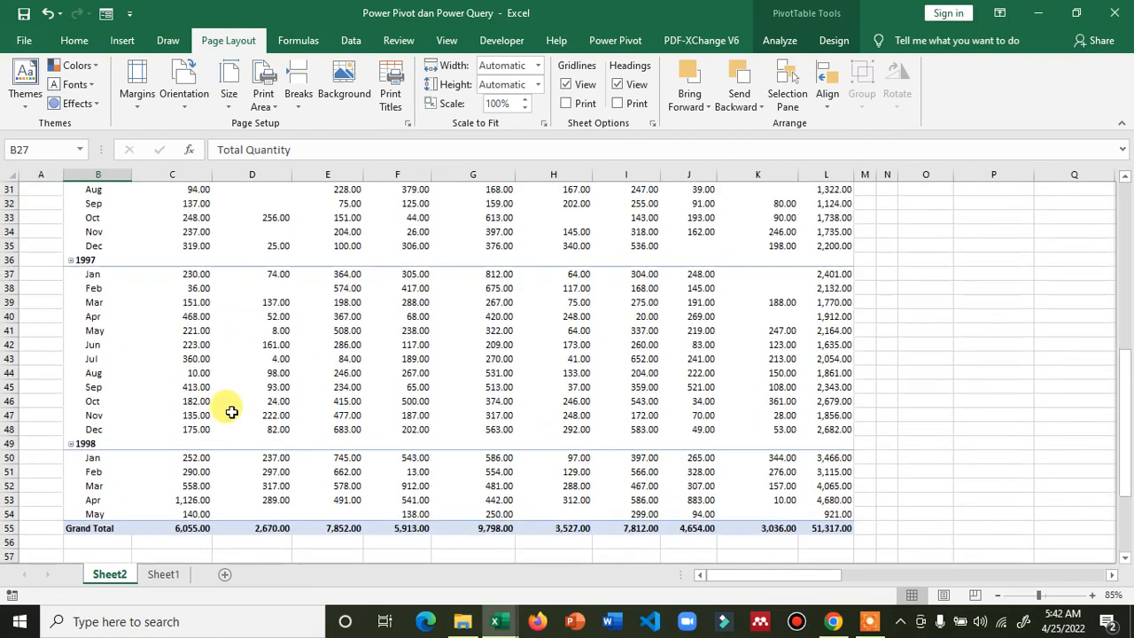
pyautogui.scroll(3, 266, 470)
pyautogui.scroll(1, 324, 435)
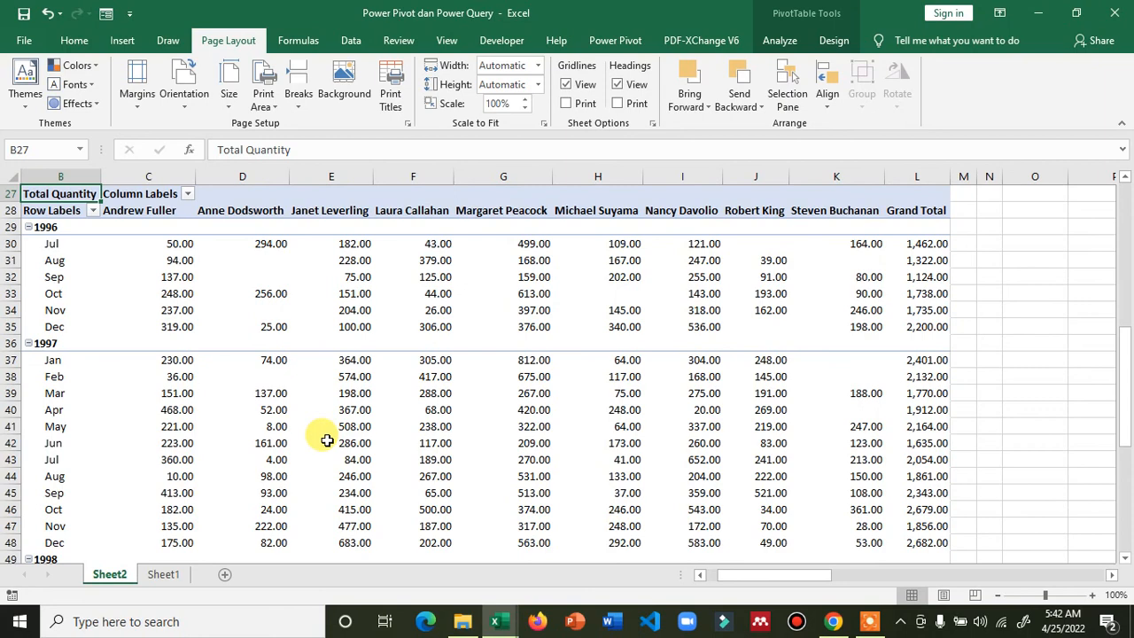
pyautogui.scroll(-1, 327, 439)
pyautogui.scroll(2, 327, 440)
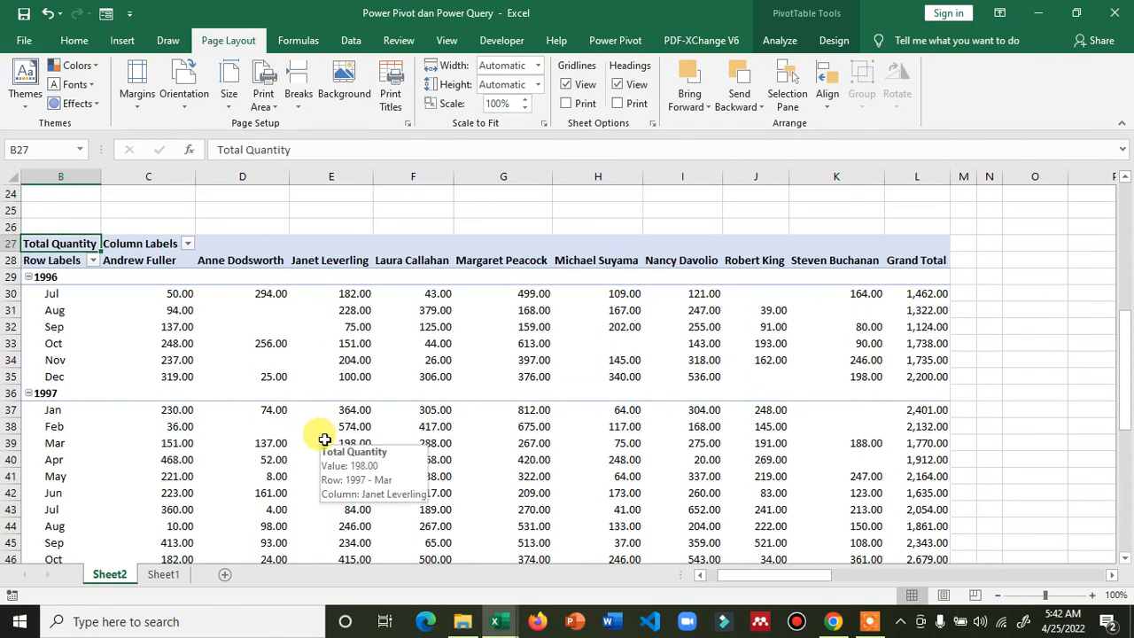
pyautogui.click(442, 408)
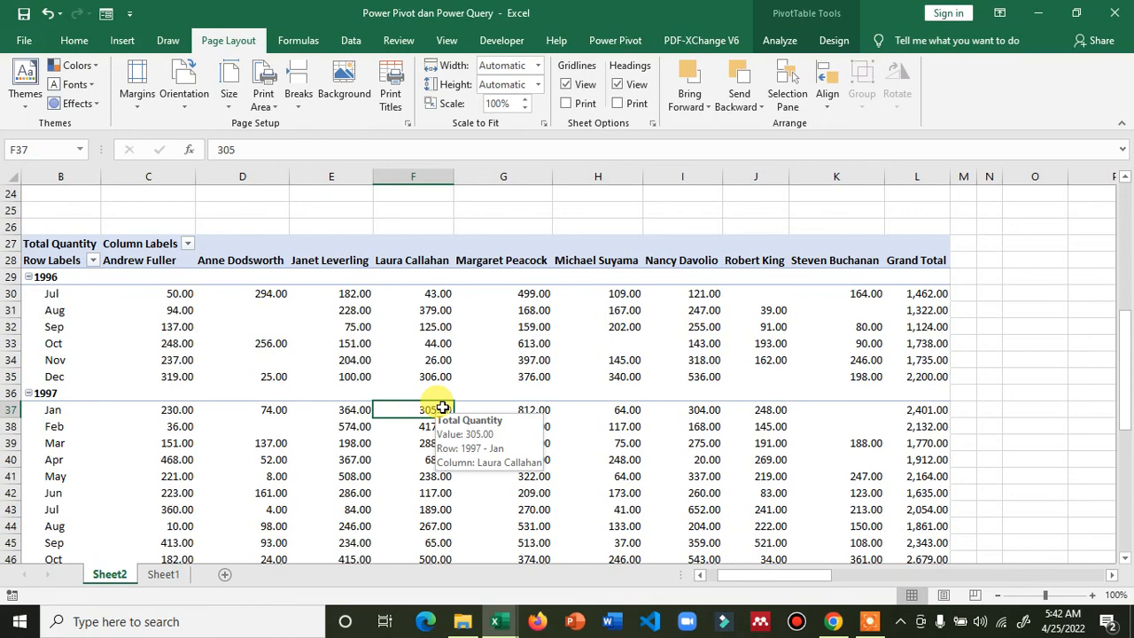